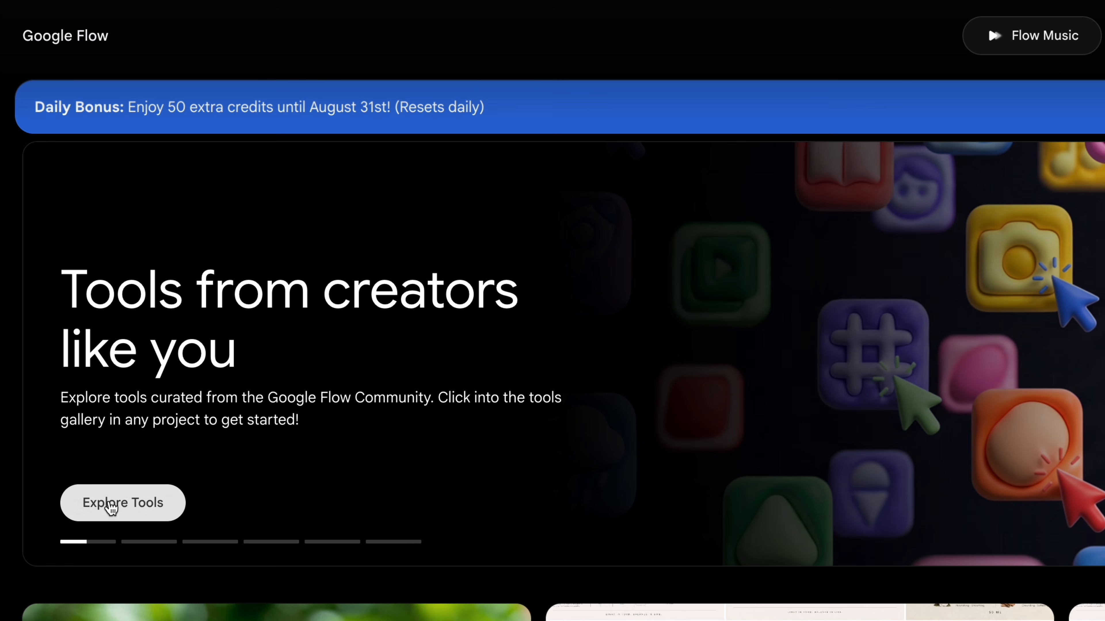
Open the Simple Sketch tool from the Image section of the template tools
{"action": "left_click", "coordinate": [130, 509]}
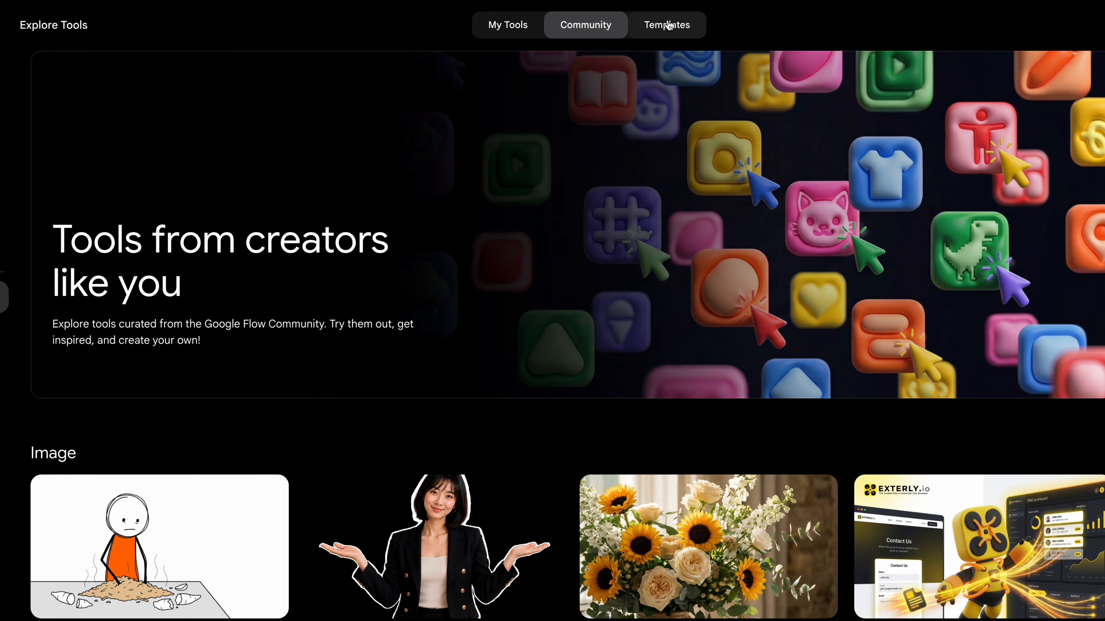
{"action": "left_click", "coordinate": [690, 34]}
{"action": "scroll", "coordinate": [593, 370], "scroll_direction": "down", "scroll_amount": 8}
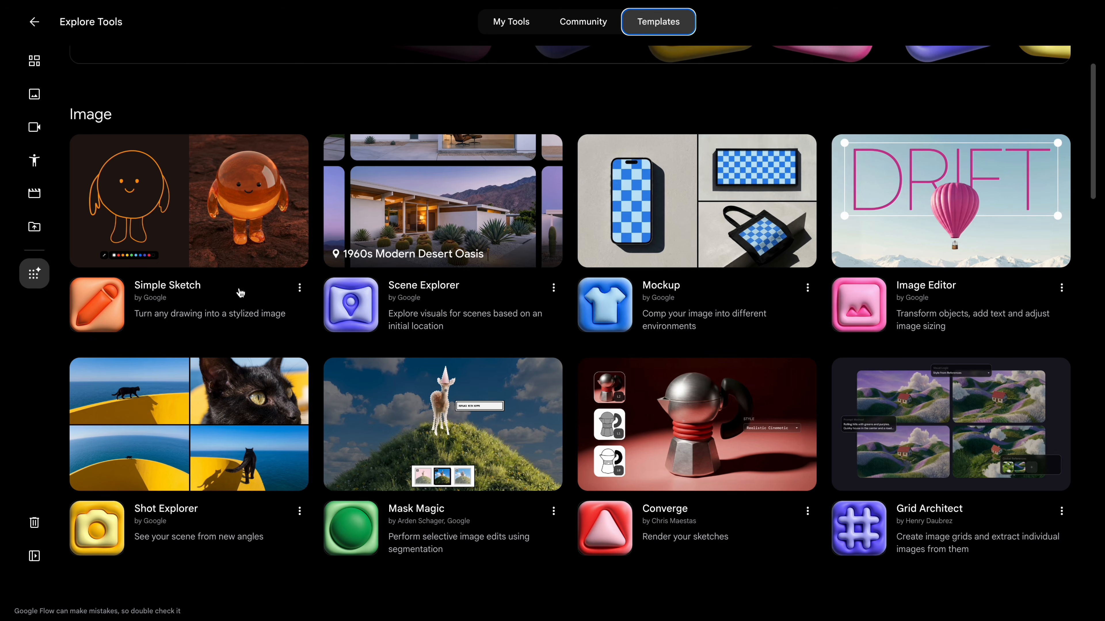
{"action": "left_click", "coordinate": [228, 212]}
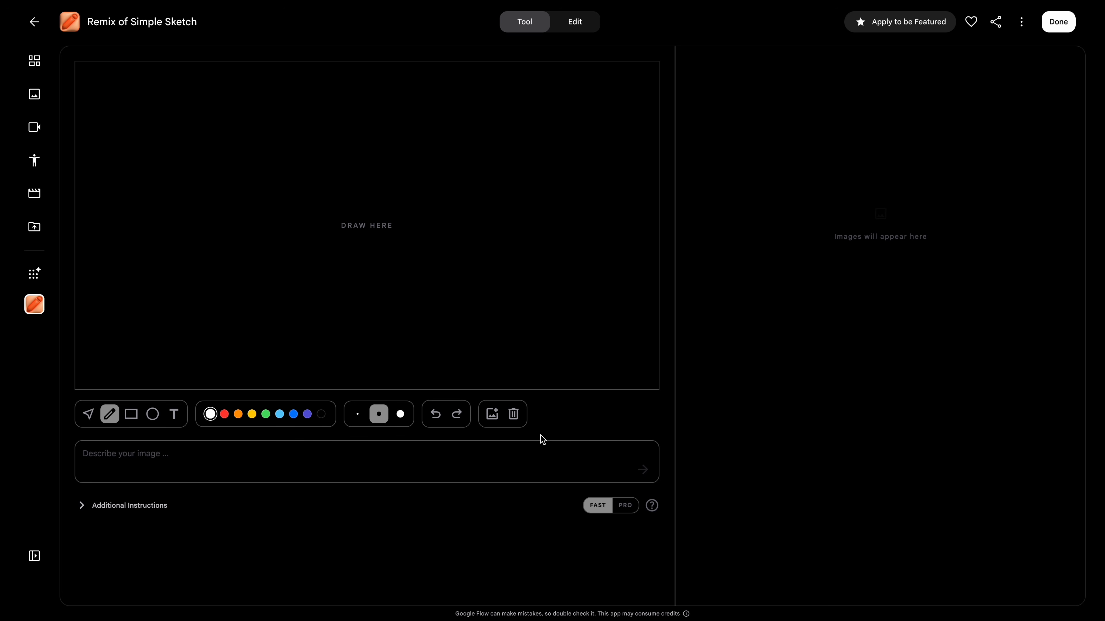
Sketch a simple bicycle with two wheels, a frame line and T-shaped handlebars, and generate an image without a prompt
{"action": "mouse_move", "coordinate": [273, 223]}
{"action": "left_mouse_down"}
{"action": "mouse_move", "coordinate": [242, 264]}
{"action": "mouse_move", "coordinate": [266, 222]}
{"action": "left_mouse_up"}
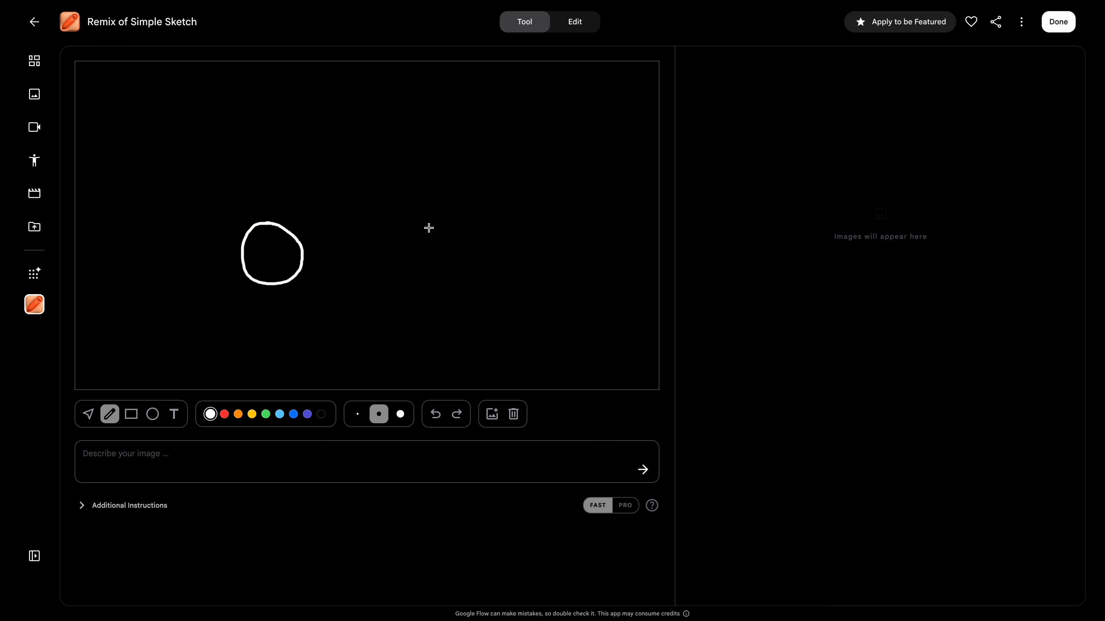
{"action": "left_click_drag", "start_coordinate": [414, 226], "coordinate": [412, 226]}
{"action": "left_click_drag", "start_coordinate": [287, 228], "coordinate": [407, 225]}
{"action": "mouse_move", "coordinate": [404, 176]}
{"action": "left_mouse_down"}
{"action": "mouse_move", "coordinate": [403, 223]}
{"action": "mouse_move", "coordinate": [424, 173]}
{"action": "left_mouse_up"}
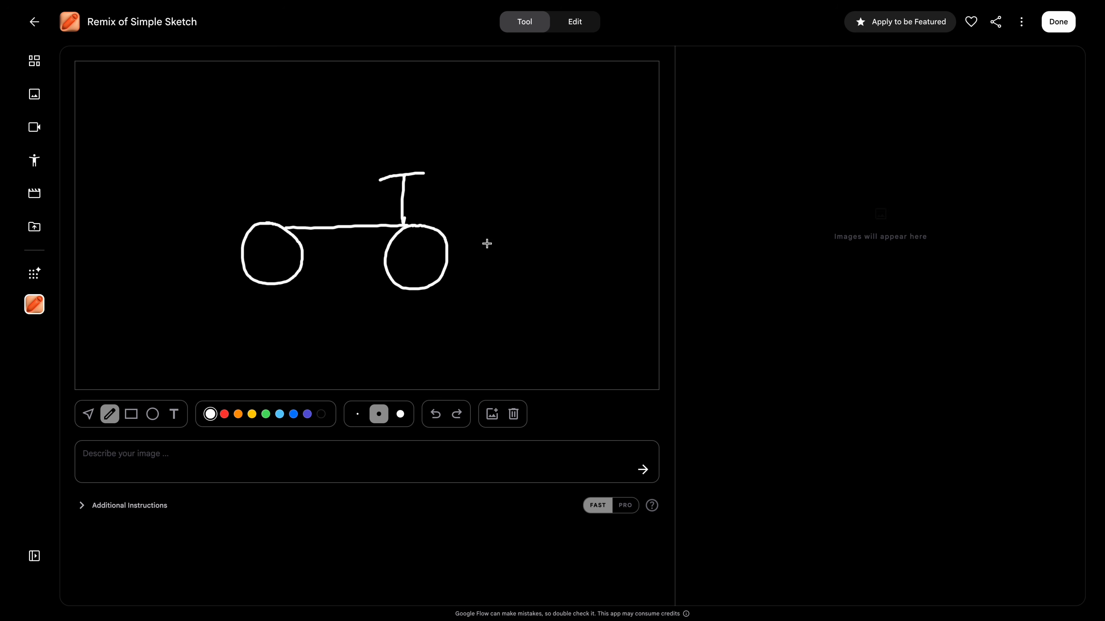
{"action": "left_click", "coordinate": [643, 471]}
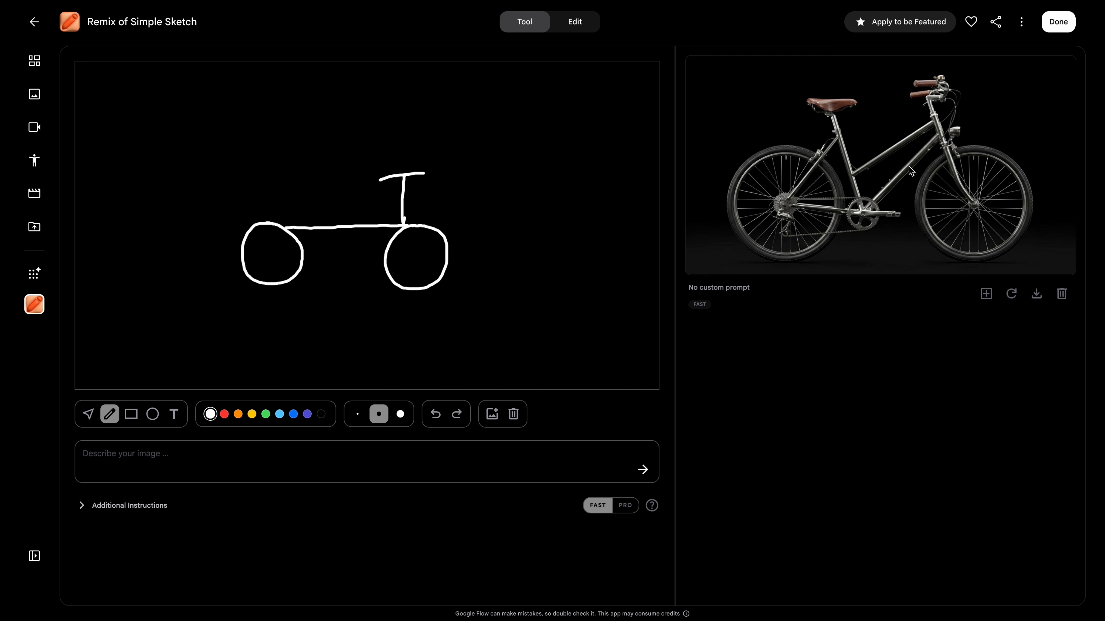
Generate an image from the same bicycle sketch with the prompt "motorcycle"
{"action": "left_click", "coordinate": [139, 456]}
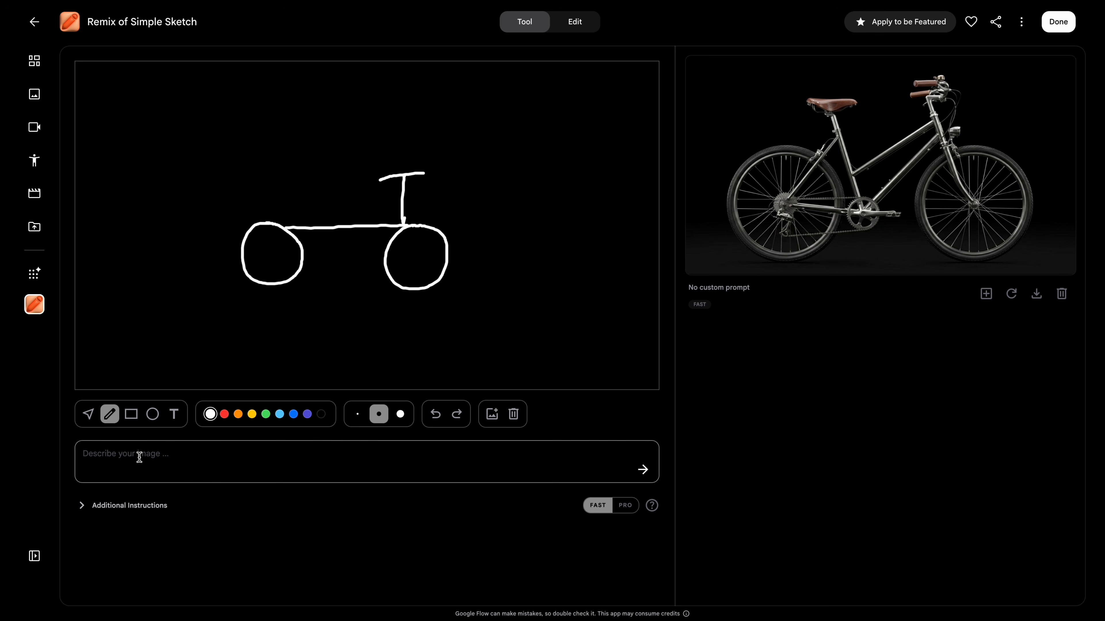
{"action": "type", "text": "motorcycle"}
{"action": "key", "text": "Return"}
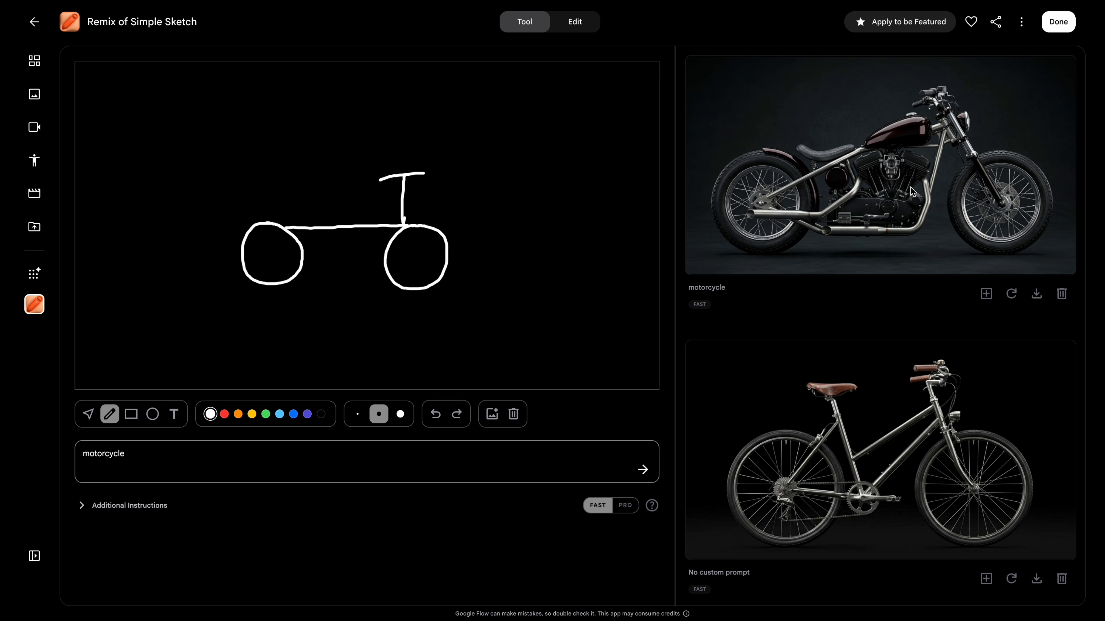
Add the generated motorcycle image to the canvas and generate a new version with the prompt "green motorcycle"
{"action": "left_click", "coordinate": [986, 294]}
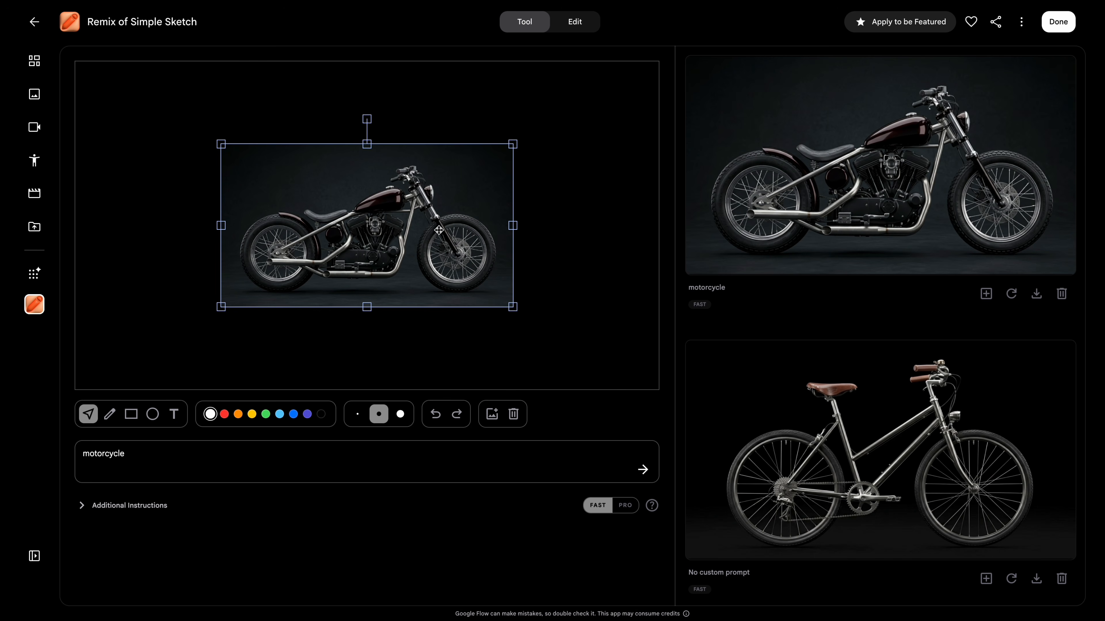
{"action": "left_click", "coordinate": [85, 460]}
{"action": "type", "text": "g"}
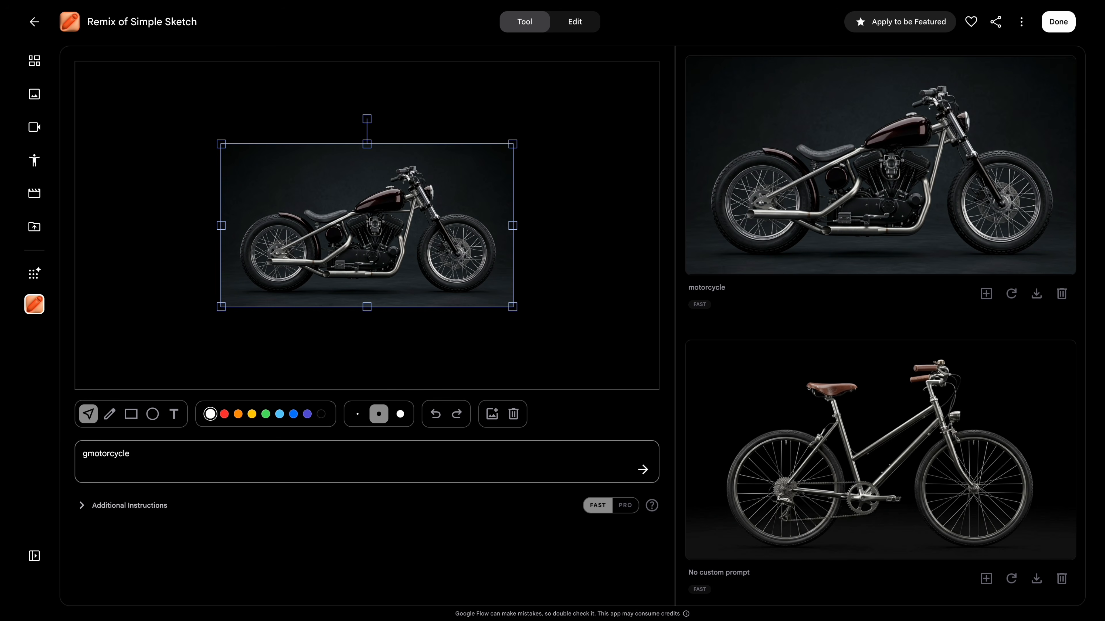
{"action": "type", "text": "reen"}
{"action": "left_click", "coordinate": [643, 471]}
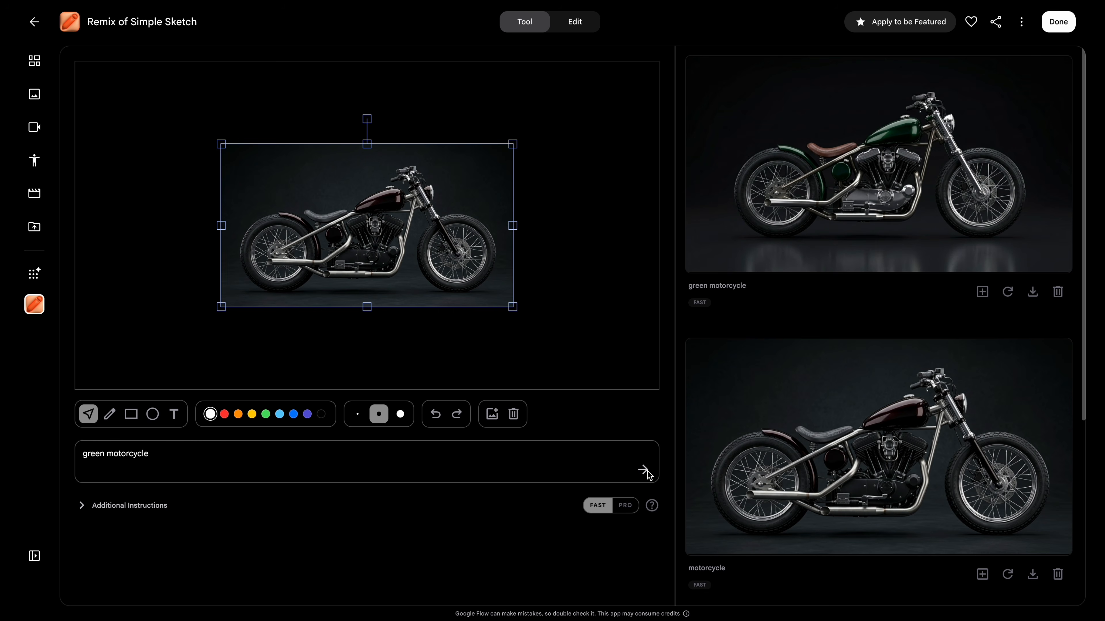
Clear the canvas and place the text "A" at its center
{"action": "left_click", "coordinate": [513, 414]}
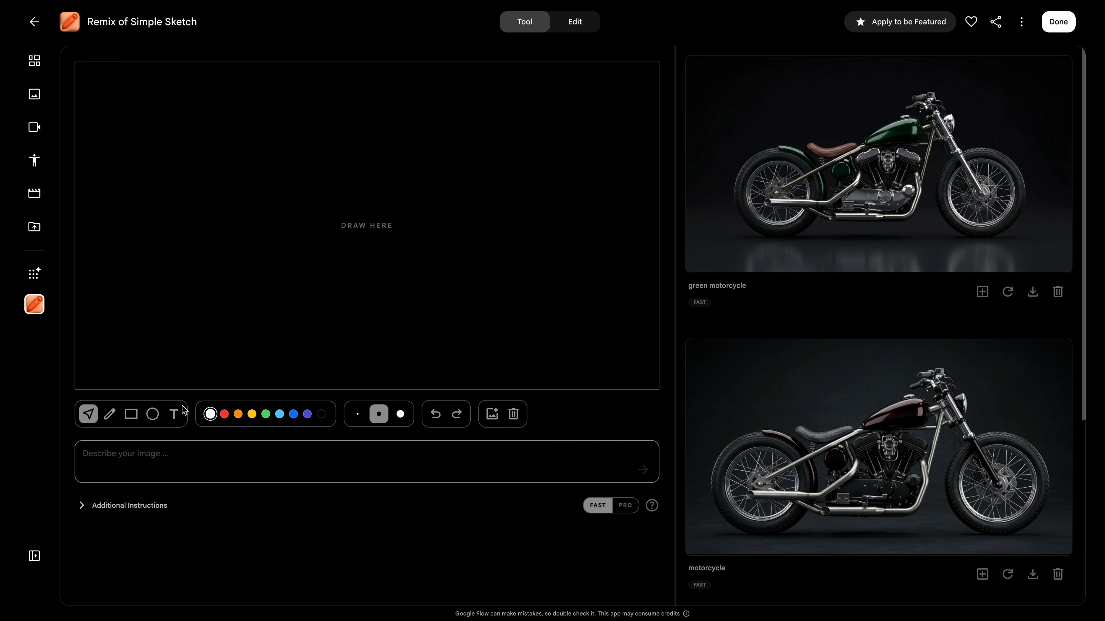
{"action": "left_click", "coordinate": [175, 415]}
{"action": "left_click", "coordinate": [357, 225]}
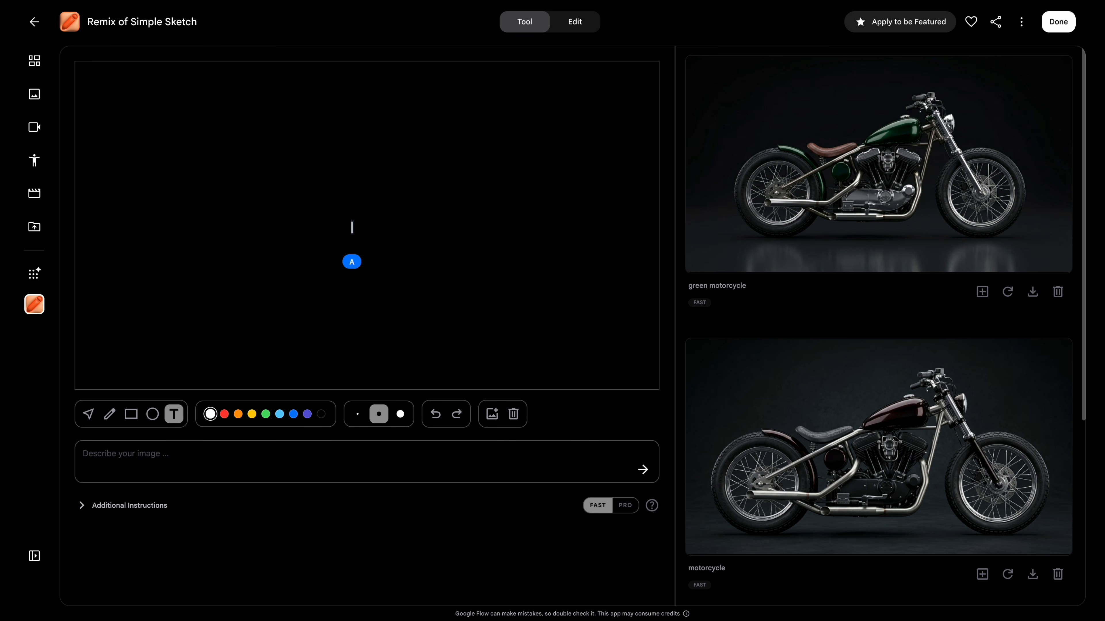
{"action": "type", "text": "A"}
Generate the letter with the prompt "make this text look like a puffy pink balloon soft, rounded, glossy, with a few natural wrinkles"
{"action": "left_click", "coordinate": [219, 472]}
{"action": "type", "text": "make this text look like a puffy pink balloon soft,"}
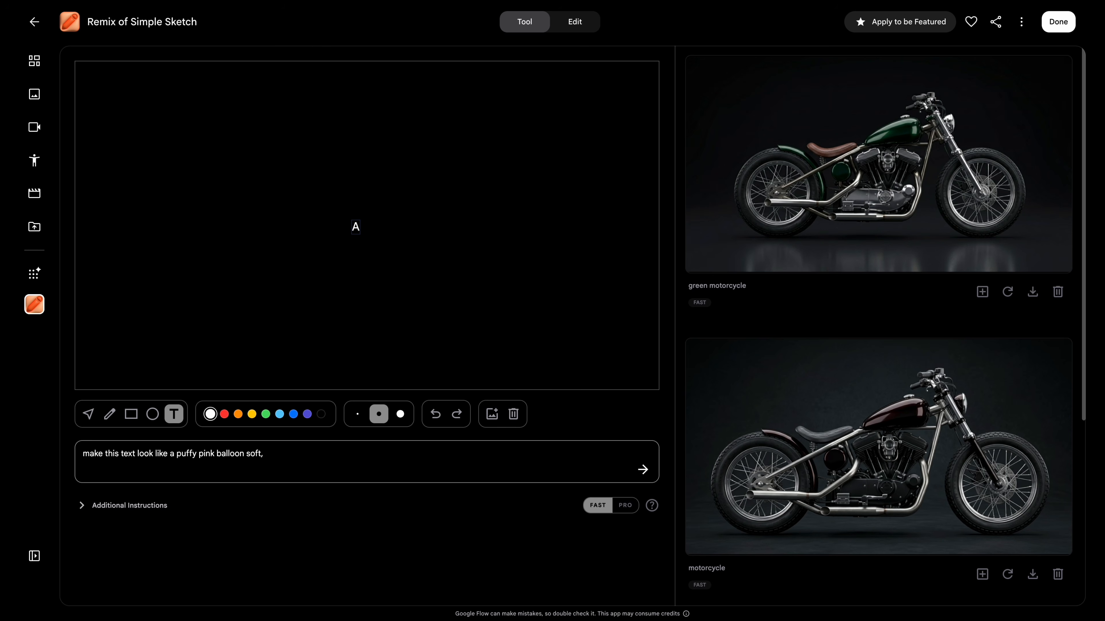
{"action": "type", "text": " rounded, glossy, with a few natural wrinkles"}
{"action": "key", "text": "Return"}
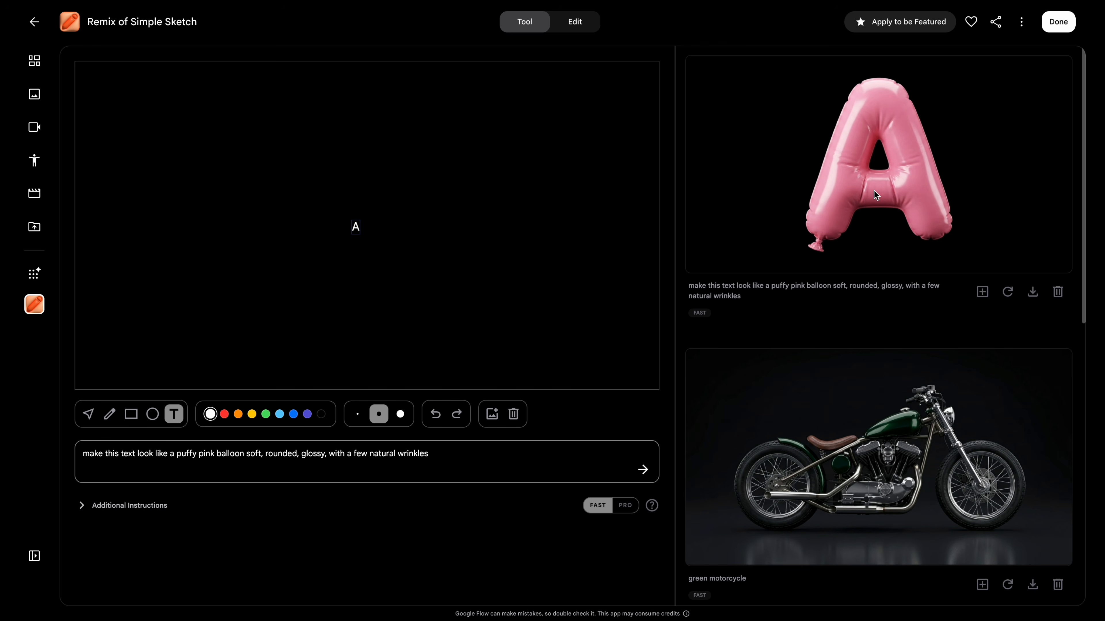
Clear the canvas and sketch a white cat face with pointed ears, eyes, nose, mouth and three whiskers on each side
{"action": "left_click", "coordinate": [109, 417]}
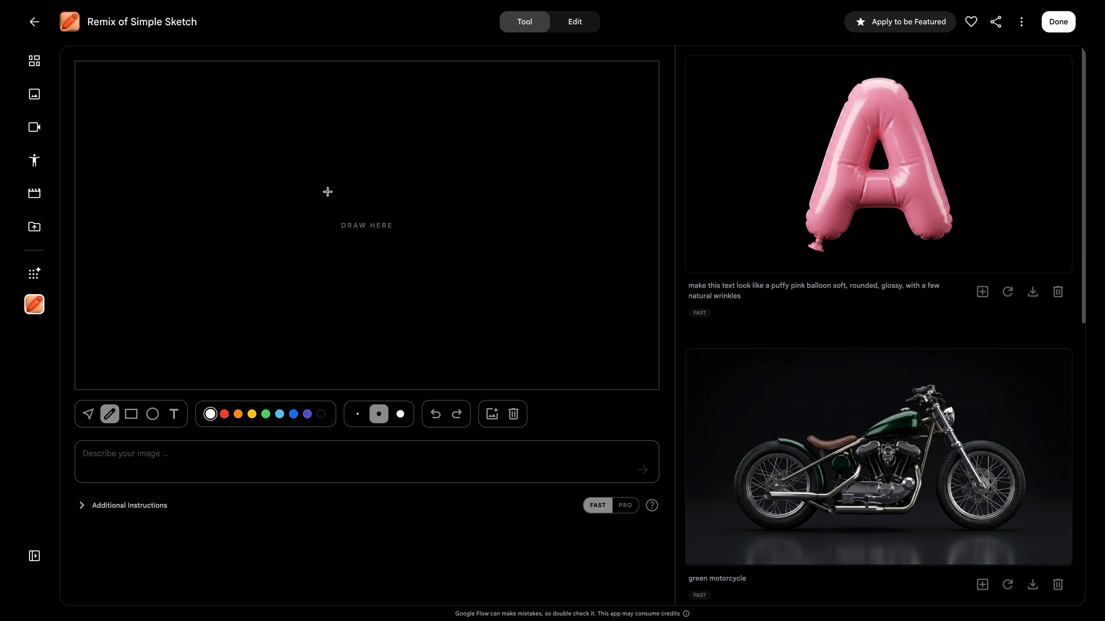
{"action": "mouse_move", "coordinate": [309, 178]}
{"action": "left_mouse_down"}
{"action": "mouse_move", "coordinate": [289, 183]}
{"action": "mouse_move", "coordinate": [370, 187]}
{"action": "mouse_move", "coordinate": [305, 176]}
{"action": "left_mouse_up"}
{"action": "mouse_move", "coordinate": [279, 200]}
{"action": "left_mouse_down"}
{"action": "mouse_move", "coordinate": [300, 176]}
{"action": "mouse_move", "coordinate": [394, 198]}
{"action": "left_mouse_up"}
{"action": "mouse_move", "coordinate": [307, 214]}
{"action": "left_mouse_down"}
{"action": "mouse_move", "coordinate": [351, 222]}
{"action": "mouse_move", "coordinate": [328, 252]}
{"action": "left_mouse_up"}
{"action": "left_click_drag", "start_coordinate": [331, 249], "coordinate": [361, 252]}
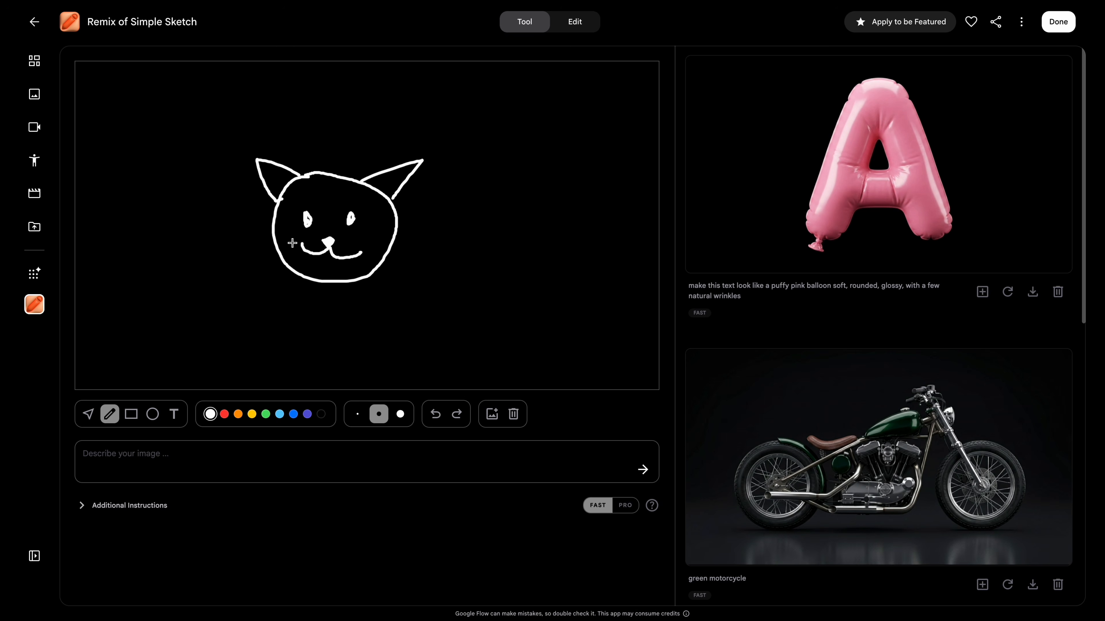
{"action": "left_click_drag", "start_coordinate": [285, 235], "coordinate": [240, 228]}
{"action": "left_click_drag", "start_coordinate": [283, 241], "coordinate": [248, 254]}
{"action": "left_click_drag", "start_coordinate": [283, 247], "coordinate": [270, 272]}
{"action": "left_click_drag", "start_coordinate": [383, 243], "coordinate": [435, 234]}
{"action": "left_click_drag", "start_coordinate": [385, 250], "coordinate": [437, 248]}
{"action": "left_click_drag", "start_coordinate": [383, 257], "coordinate": [431, 265]}
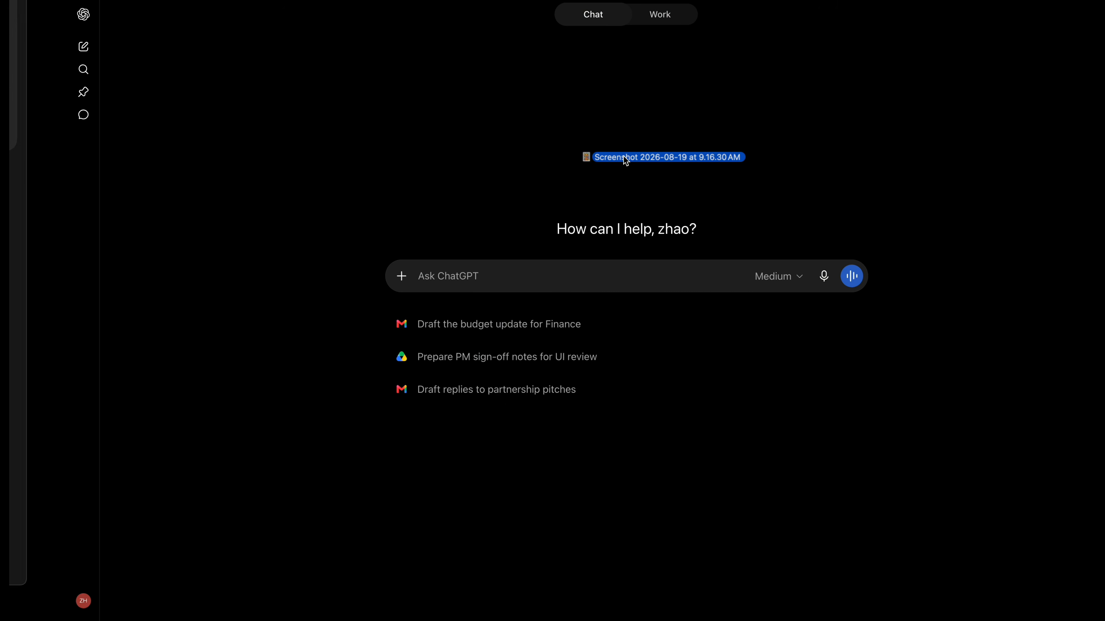
In ChatGPT, attach the dog painting screenshot and send "I want to recreate the design style of this image. pls give me a prompt"
{"action": "mouse_move", "coordinate": [624, 155]}
{"action": "left_mouse_down"}
{"action": "mouse_move", "coordinate": [439, 308]}
{"action": "mouse_move", "coordinate": [455, 281]}
{"action": "left_mouse_up"}
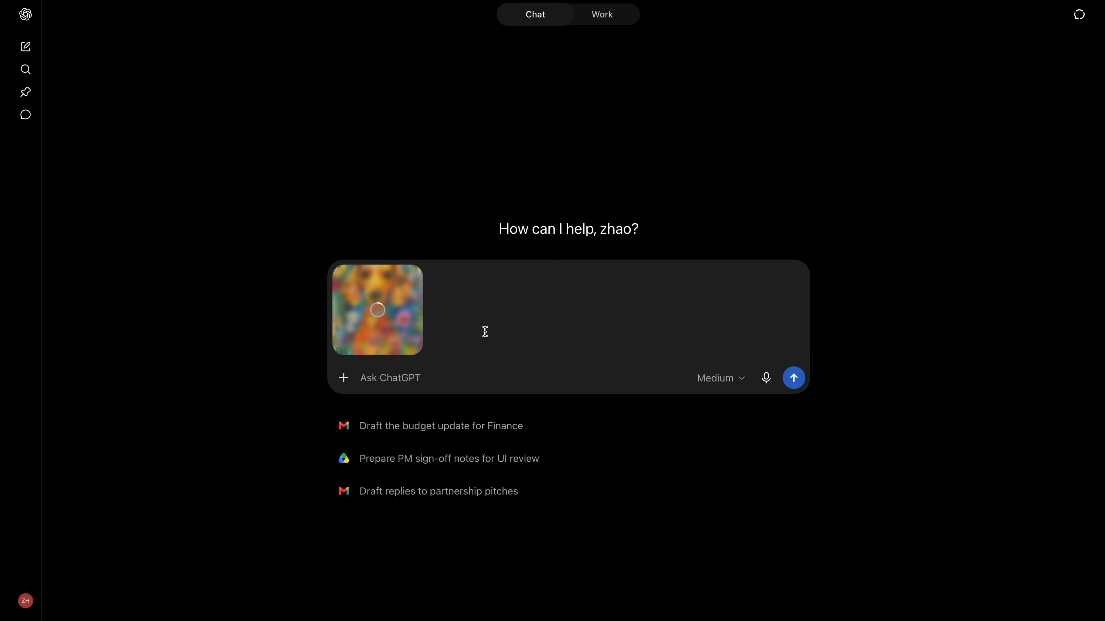
{"action": "left_click", "coordinate": [382, 379]}
{"action": "type", "text": "I w"}
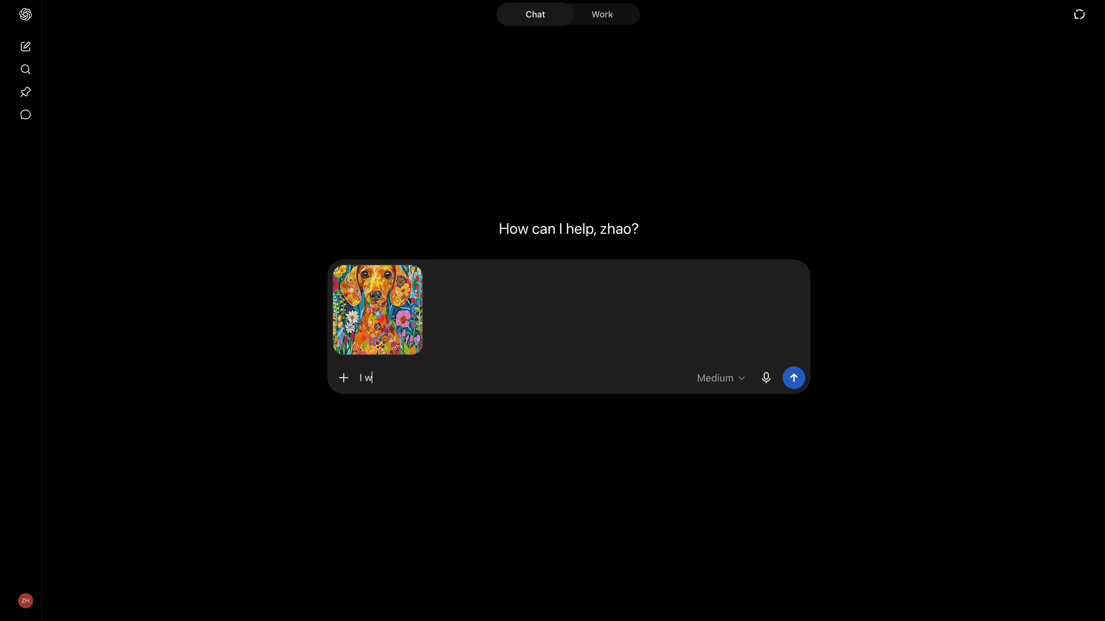
{"action": "type", "text": "ant to recreate the design style of this image. pls"}
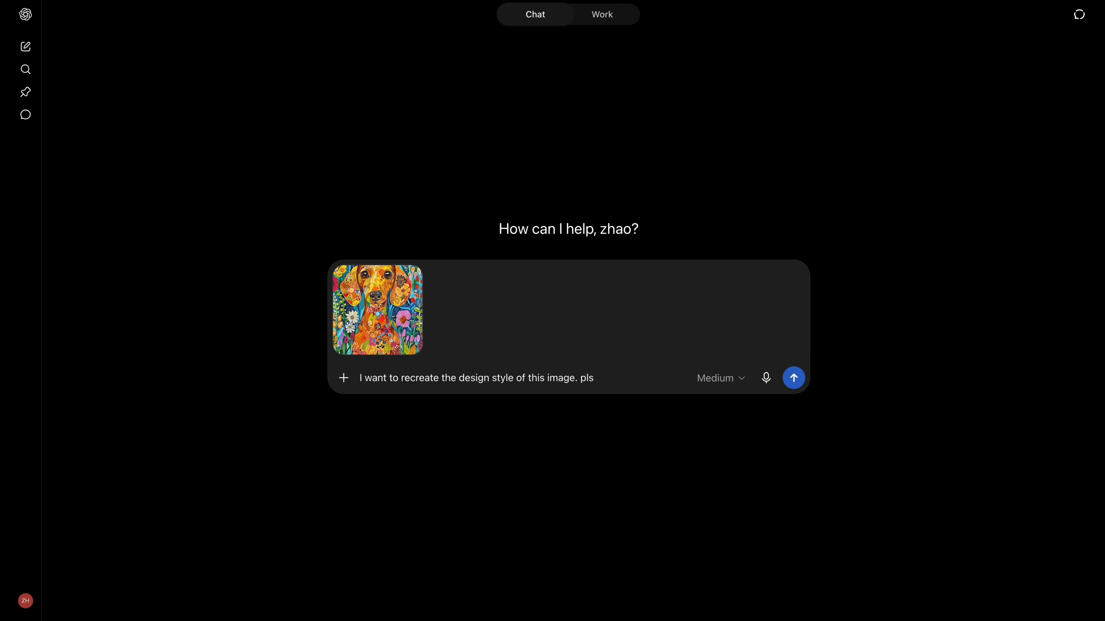
{"action": "type", "text": " give me a prompt"}
{"action": "key", "text": "Return"}
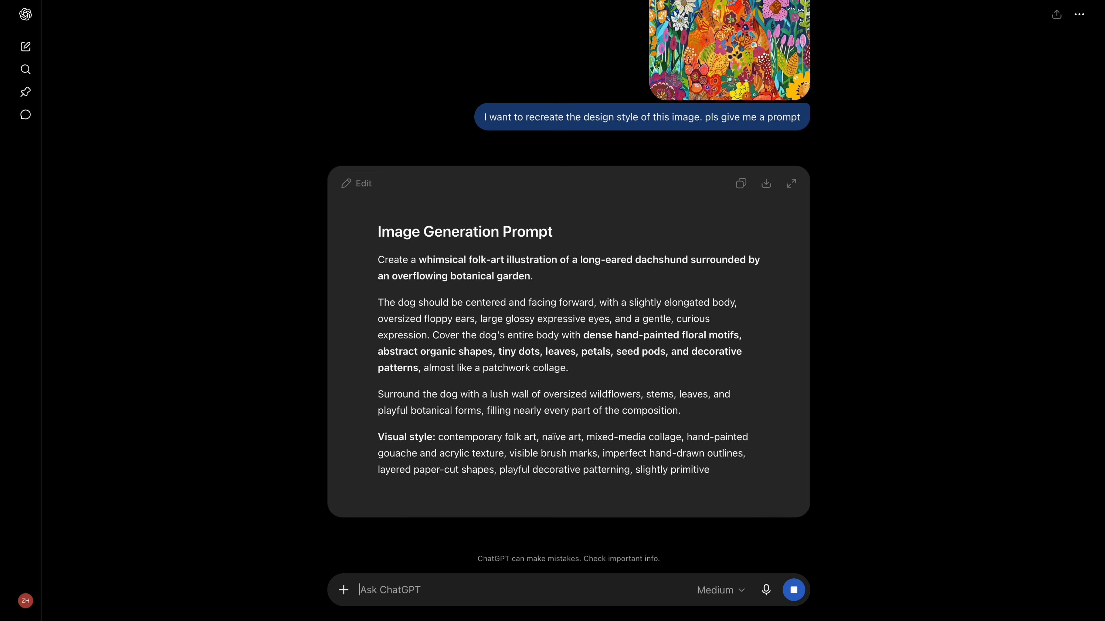
Review the suggested prompt and send the follow-up "replace the dog in the image with my hand drawn cat, revise this prompt"
{"action": "scroll", "coordinate": [429, 187], "scroll_direction": "up", "scroll_amount": 3}
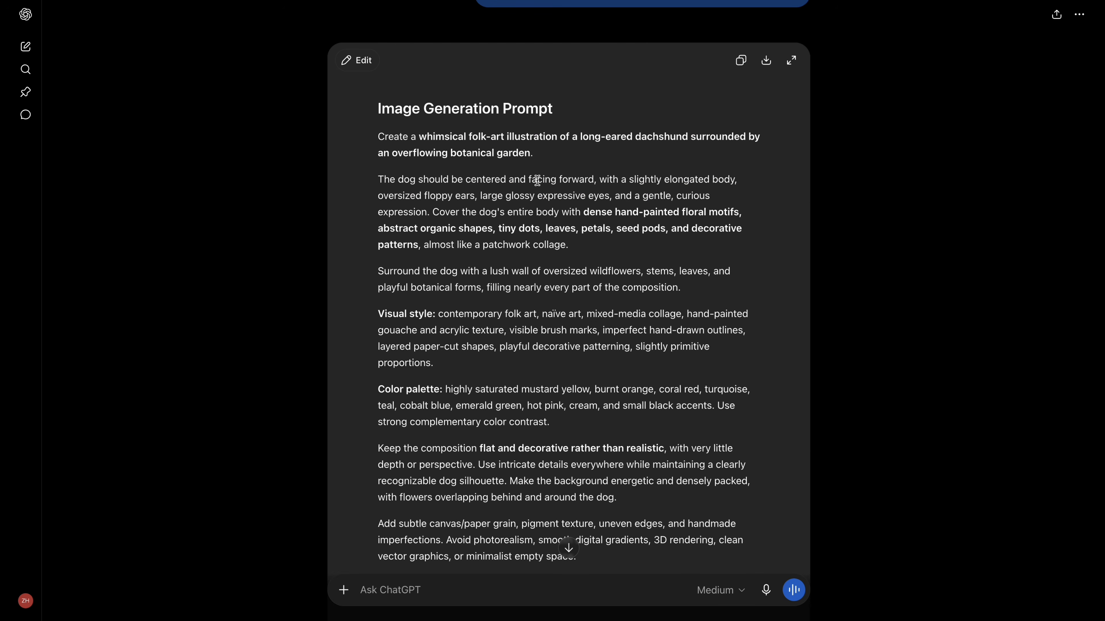
{"action": "scroll", "coordinate": [714, 241], "scroll_direction": "down", "scroll_amount": 5}
{"action": "type", "text": "repl"}
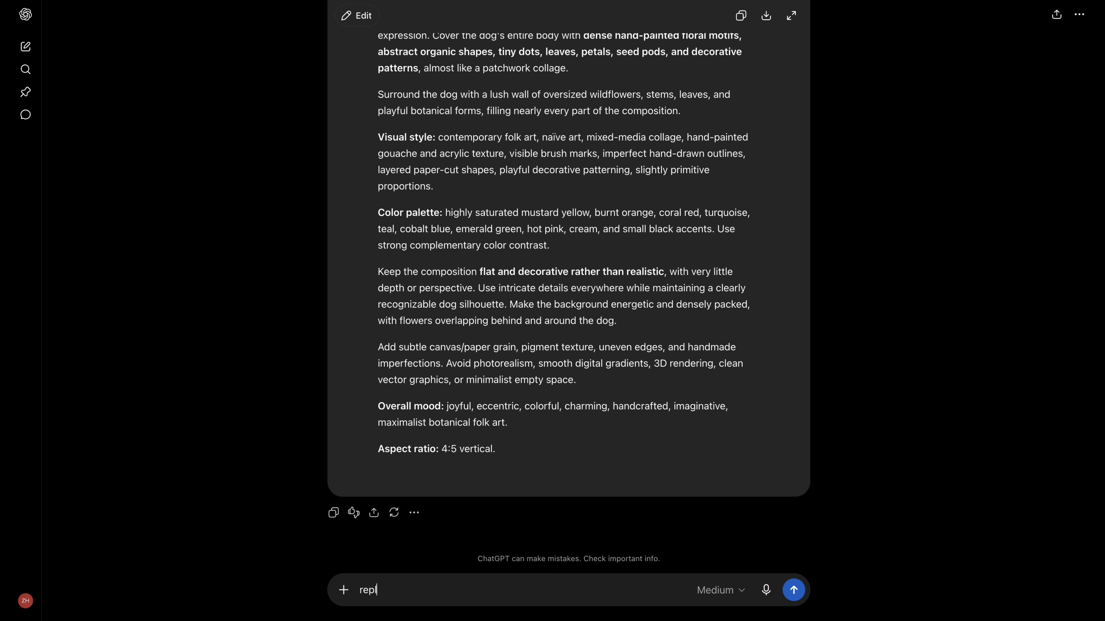
{"action": "type", "text": "ace the dog in the image with m"}
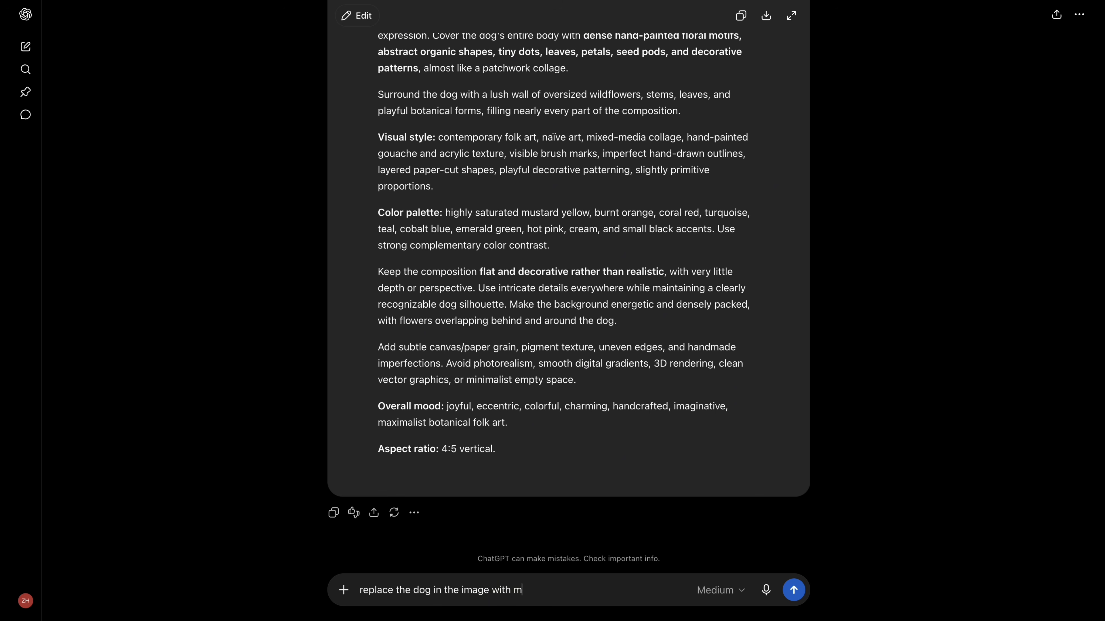
{"action": "type", "text": "y hand drawn cat, revise this prompt"}
{"action": "key", "text": "Return"}
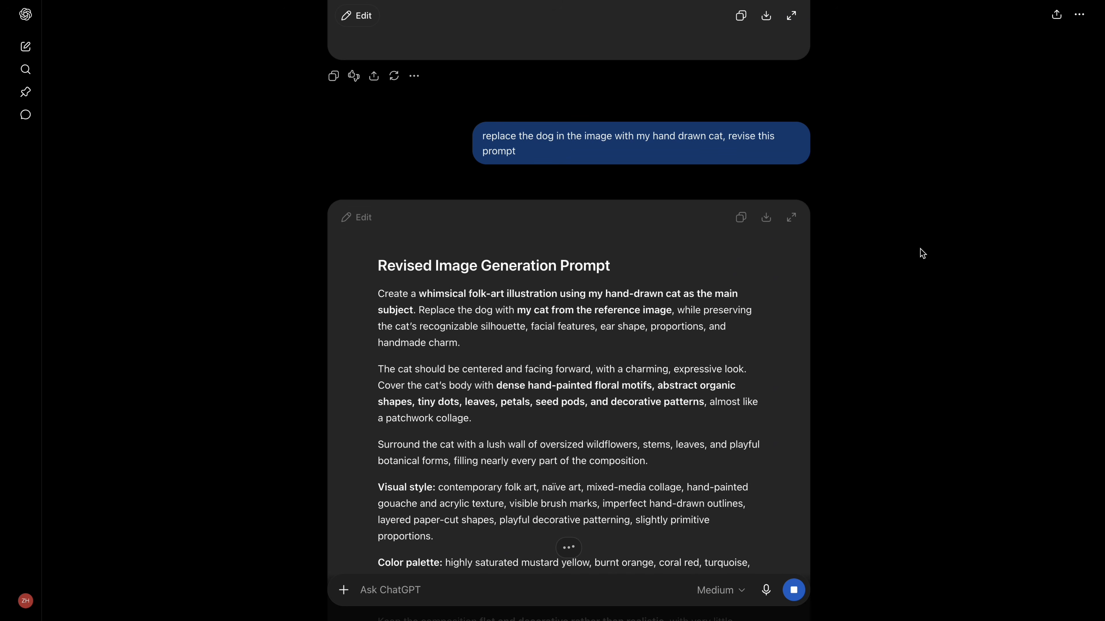
Copy the revised folk-art prompt into the image description in Google Flow and generate an image from the cat sketch
{"action": "scroll", "coordinate": [728, 244], "scroll_direction": "down", "scroll_amount": 5}
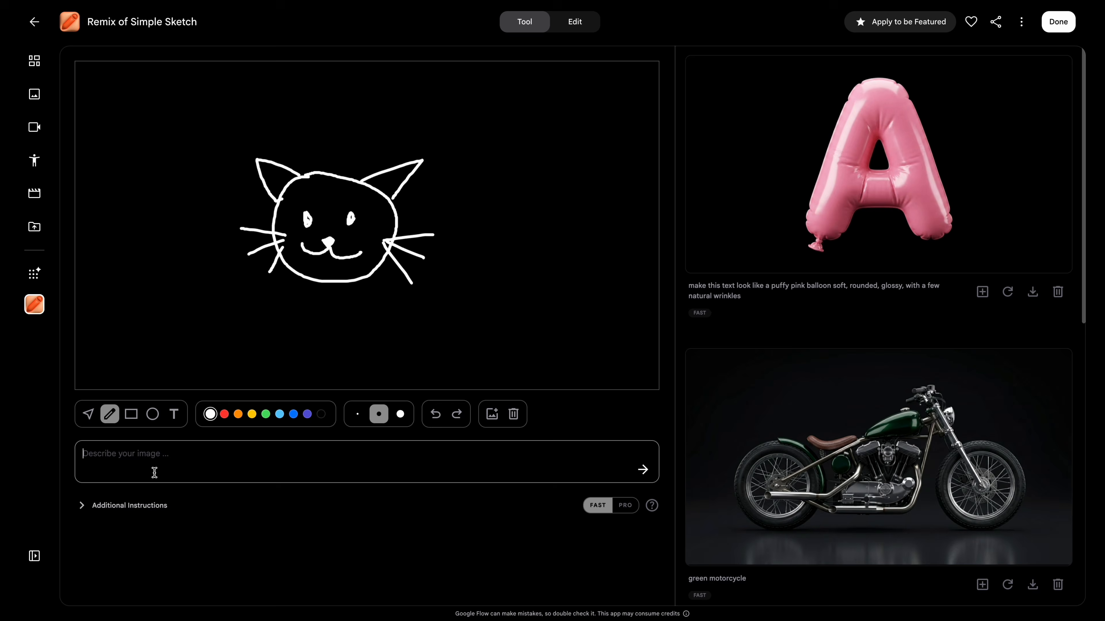
{"action": "key", "text": "super+v"}
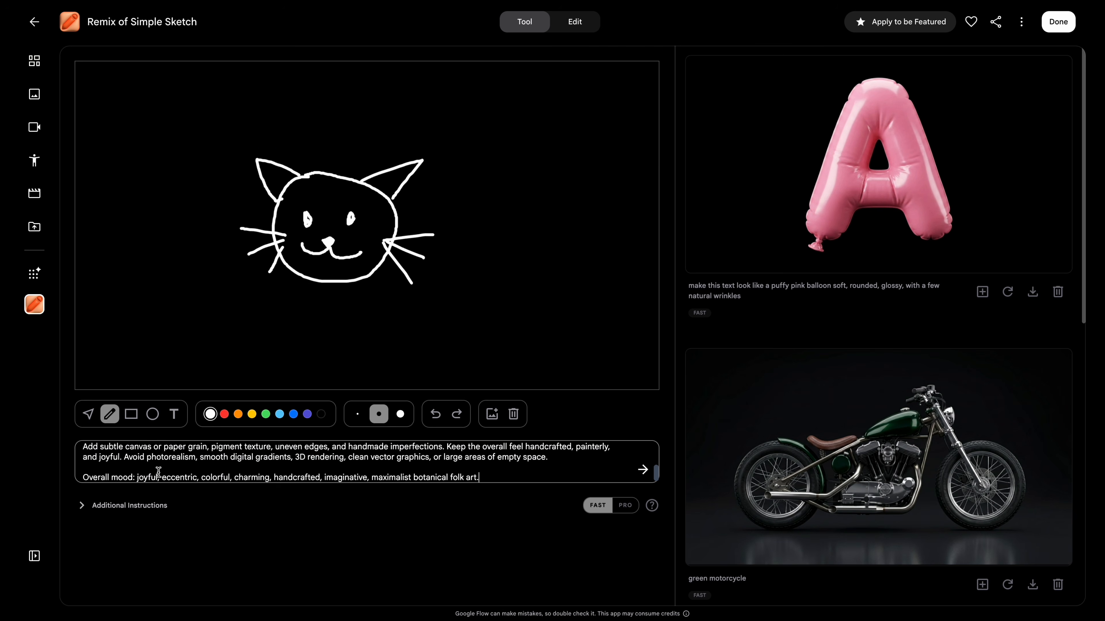
{"action": "left_click", "coordinate": [644, 472]}
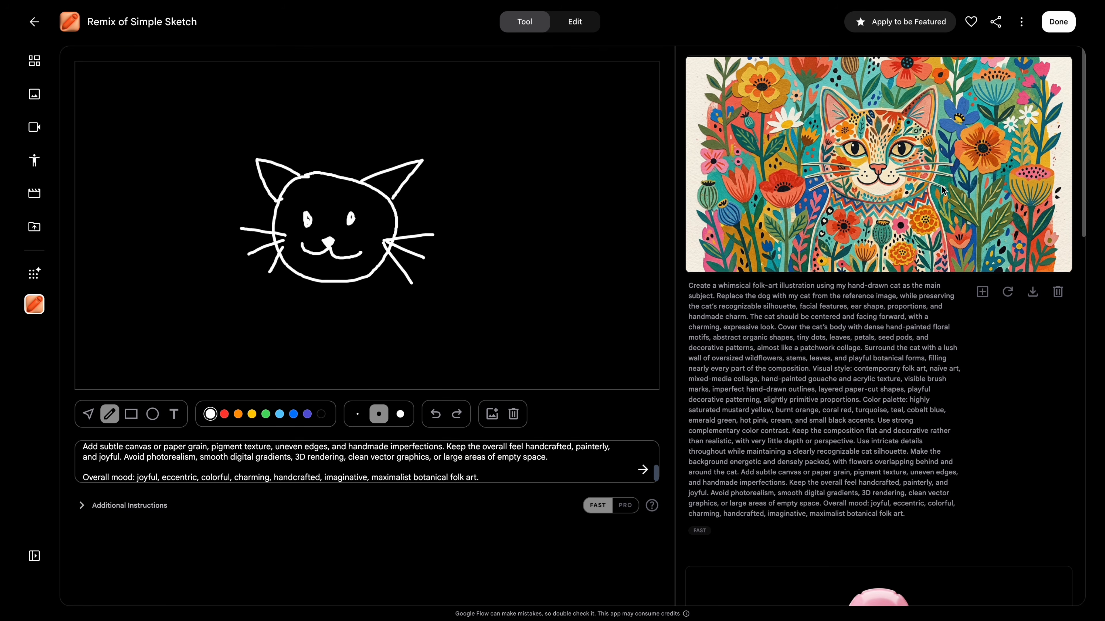
Clear the canvas and place an uploaded photo of the woman in a white suit on its right half
{"action": "left_click", "coordinate": [513, 413]}
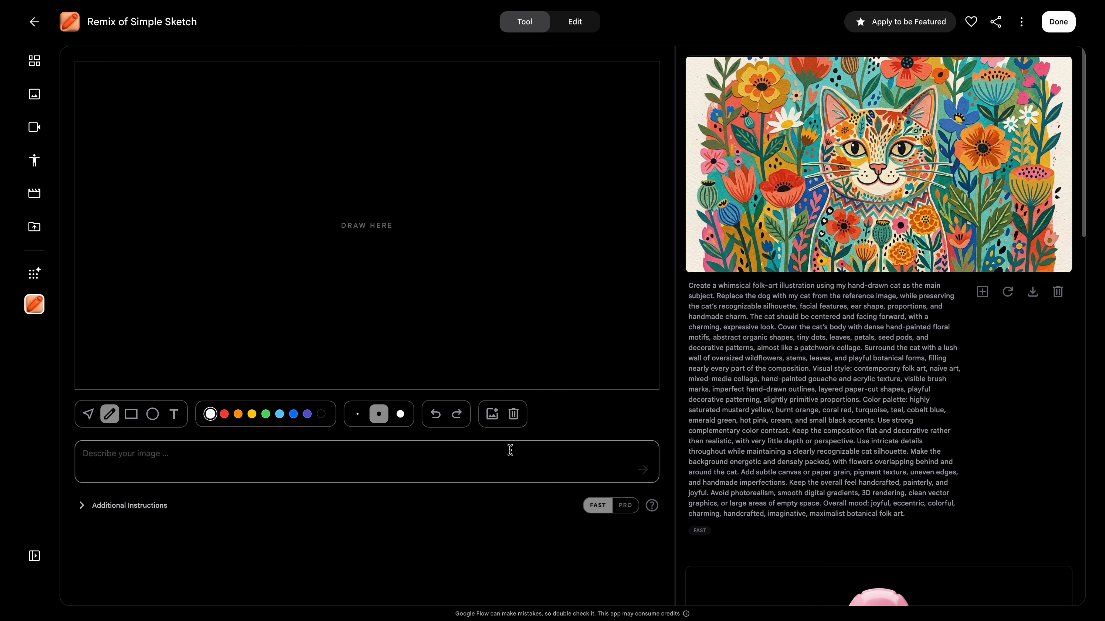
{"action": "left_click", "coordinate": [495, 413]}
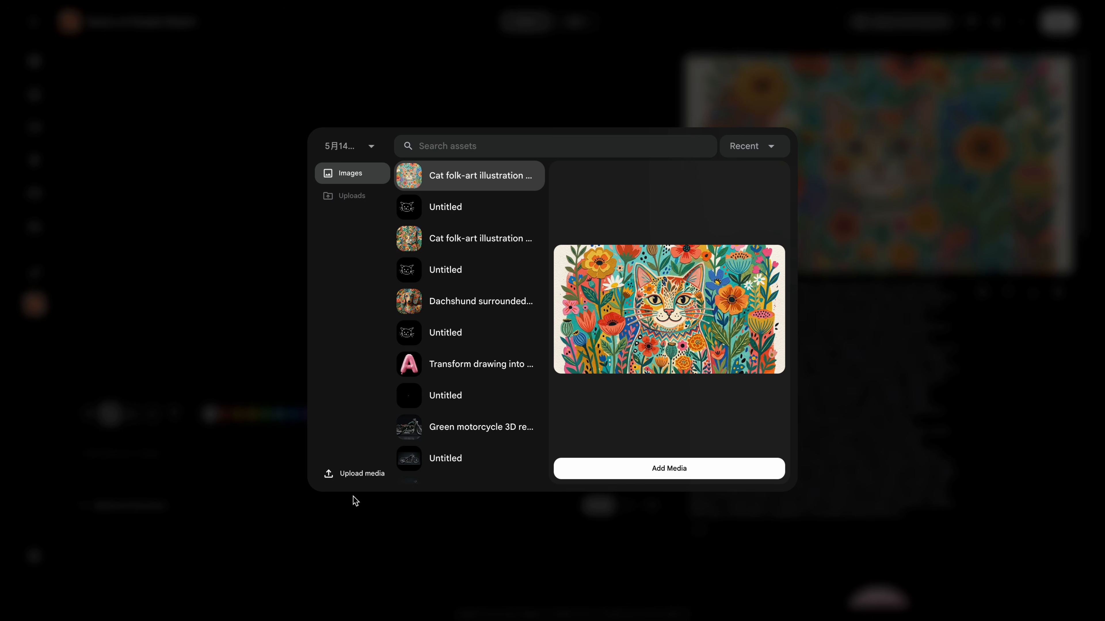
{"action": "left_click", "coordinate": [358, 475]}
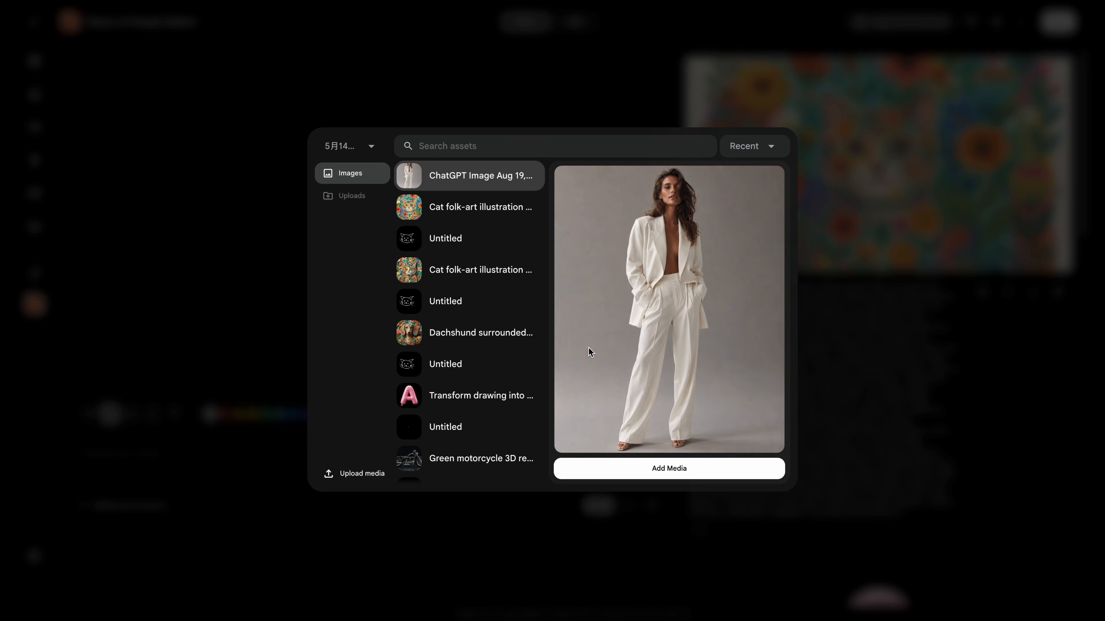
{"action": "left_click", "coordinate": [693, 473]}
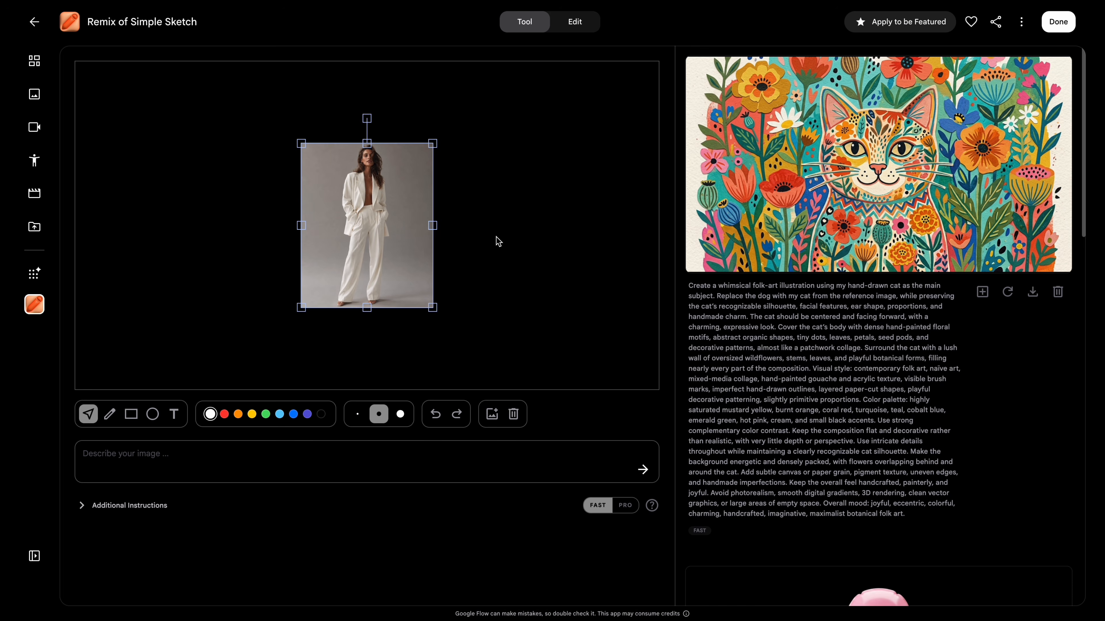
{"action": "left_click_drag", "start_coordinate": [367, 206], "coordinate": [512, 205]}
Draw a white outline of a long dress with a sweetheart neckline and two straps beside the model photo
{"action": "key", "text": "p"}
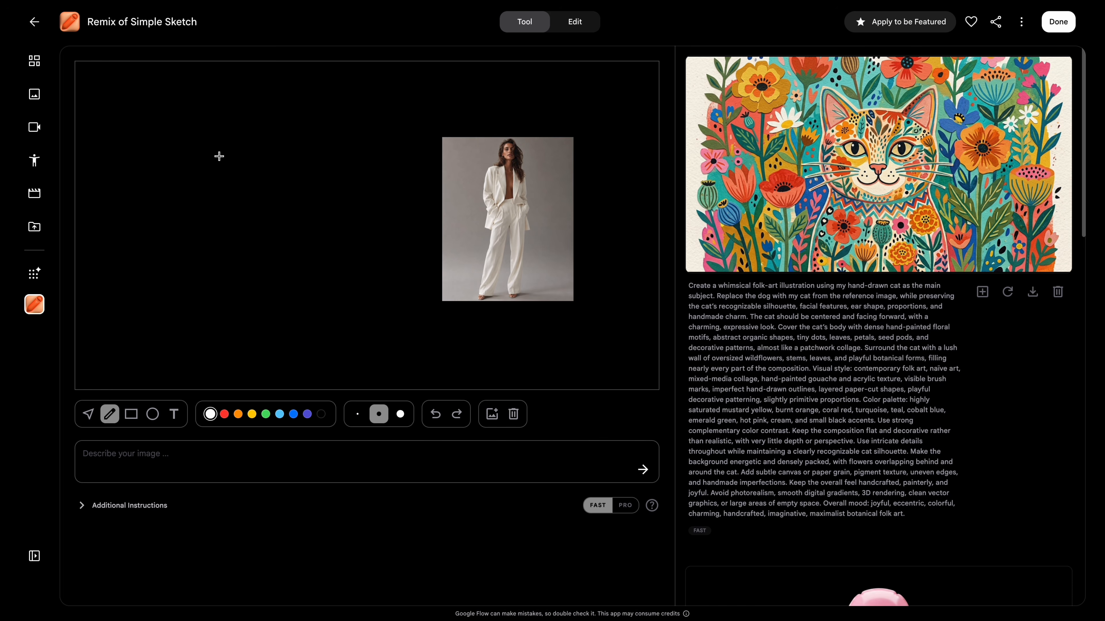
{"action": "left_click_drag", "start_coordinate": [217, 155], "coordinate": [170, 291]}
{"action": "left_click_drag", "start_coordinate": [291, 150], "coordinate": [168, 298]}
{"action": "mouse_move", "coordinate": [219, 154]}
{"action": "left_mouse_down"}
{"action": "mouse_move", "coordinate": [253, 169]}
{"action": "mouse_move", "coordinate": [291, 149]}
{"action": "left_mouse_up"}
{"action": "left_click_drag", "start_coordinate": [219, 153], "coordinate": [221, 131]}
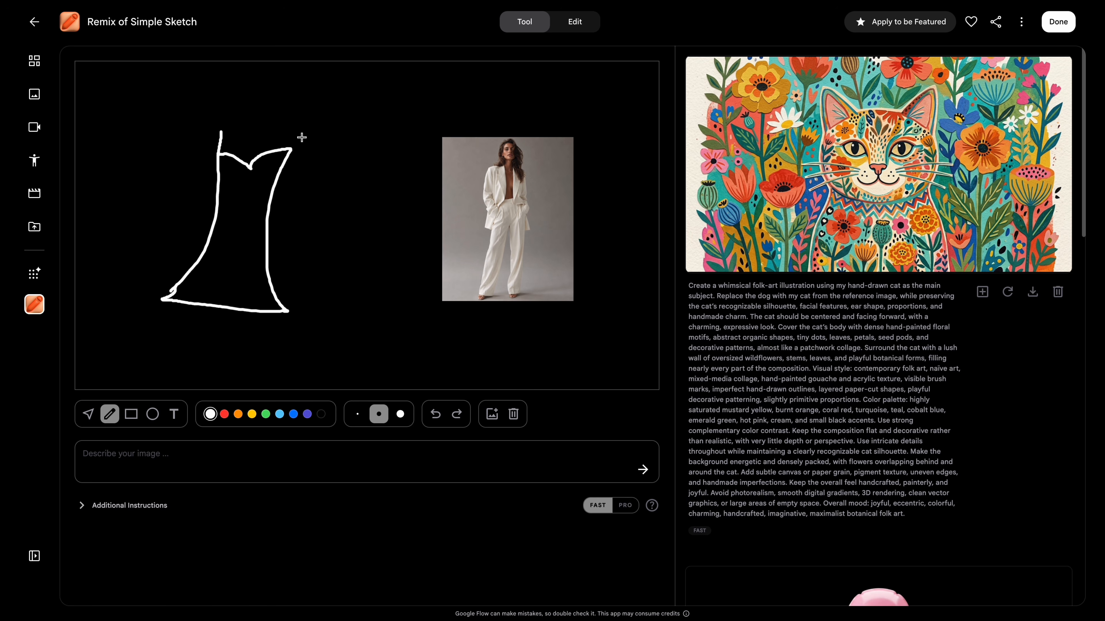
{"action": "left_click_drag", "start_coordinate": [290, 149], "coordinate": [292, 125]}
Describe the image as "put this red maxi dress on this model" and generate it
{"action": "left_click", "coordinate": [164, 459]}
{"action": "type", "text": "put this red maxi d"}
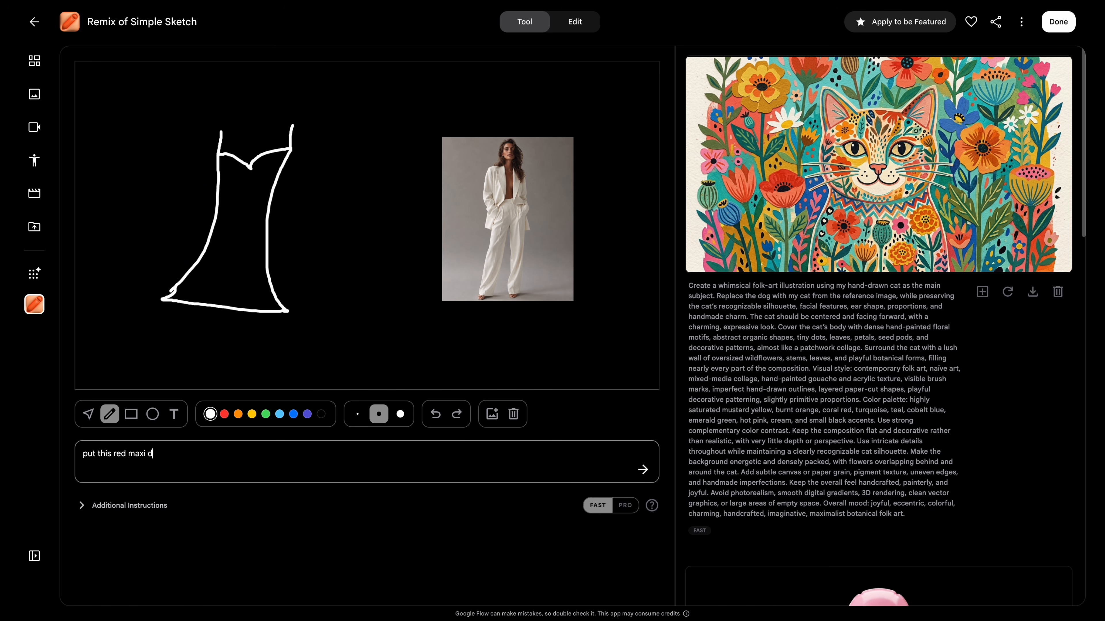
{"action": "type", "text": "ress on this model"}
{"action": "key", "text": "Return"}
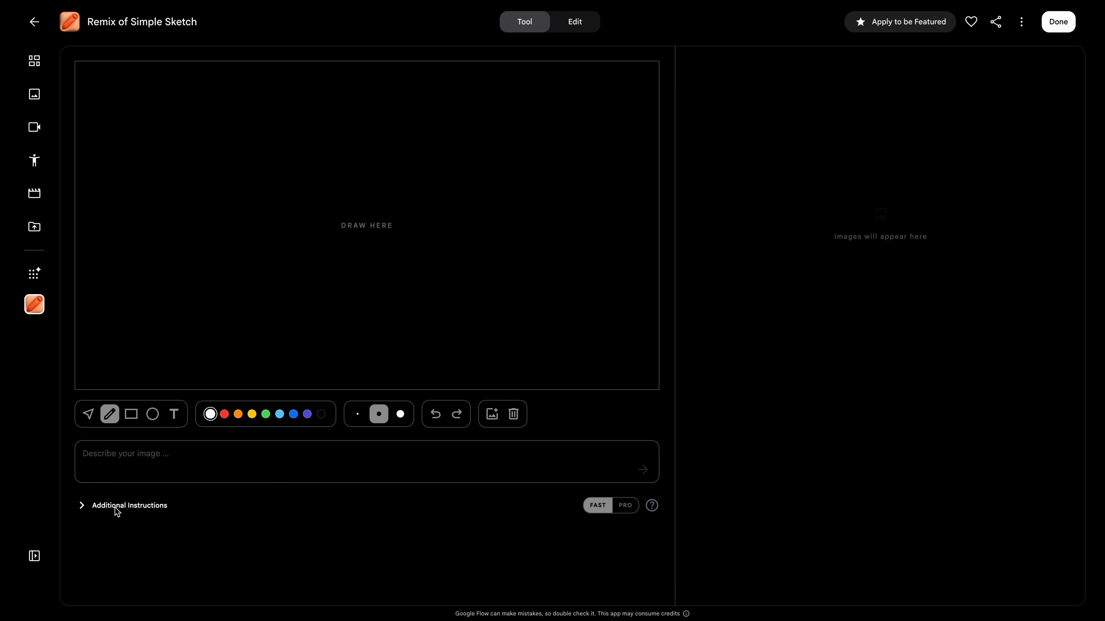
Show the additional instructions and generate a photorealistic 3D rendering from a freehand heart drawn on the empty canvas
{"action": "left_click", "coordinate": [82, 506]}
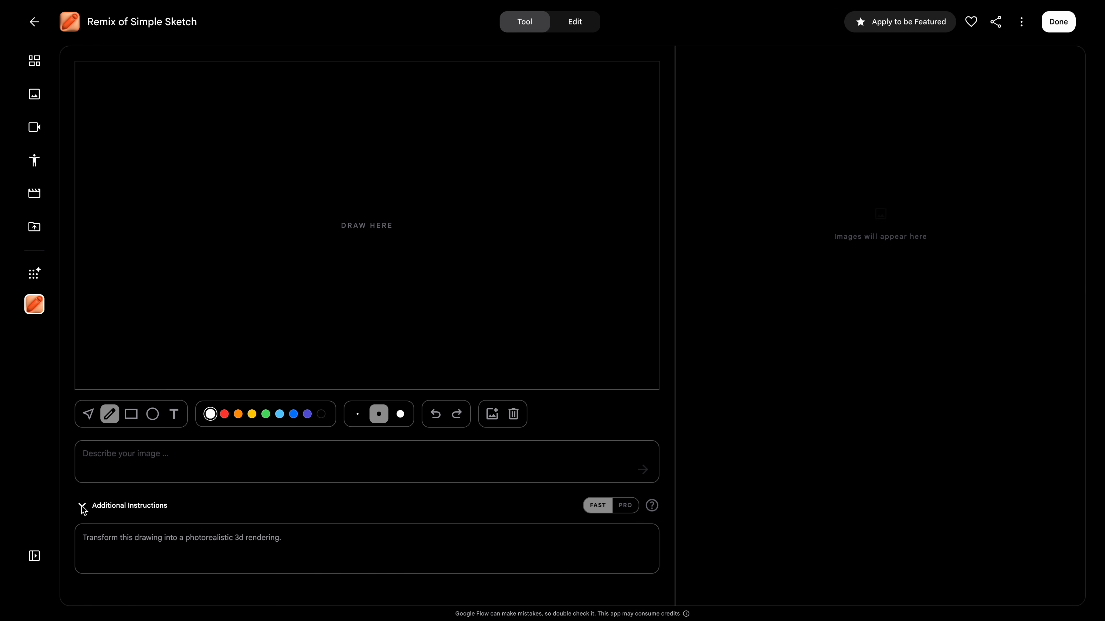
{"action": "mouse_move", "coordinate": [359, 197]}
{"action": "left_mouse_down"}
{"action": "mouse_move", "coordinate": [384, 293]}
{"action": "mouse_move", "coordinate": [412, 188]}
{"action": "mouse_move", "coordinate": [394, 303]}
{"action": "left_mouse_up"}
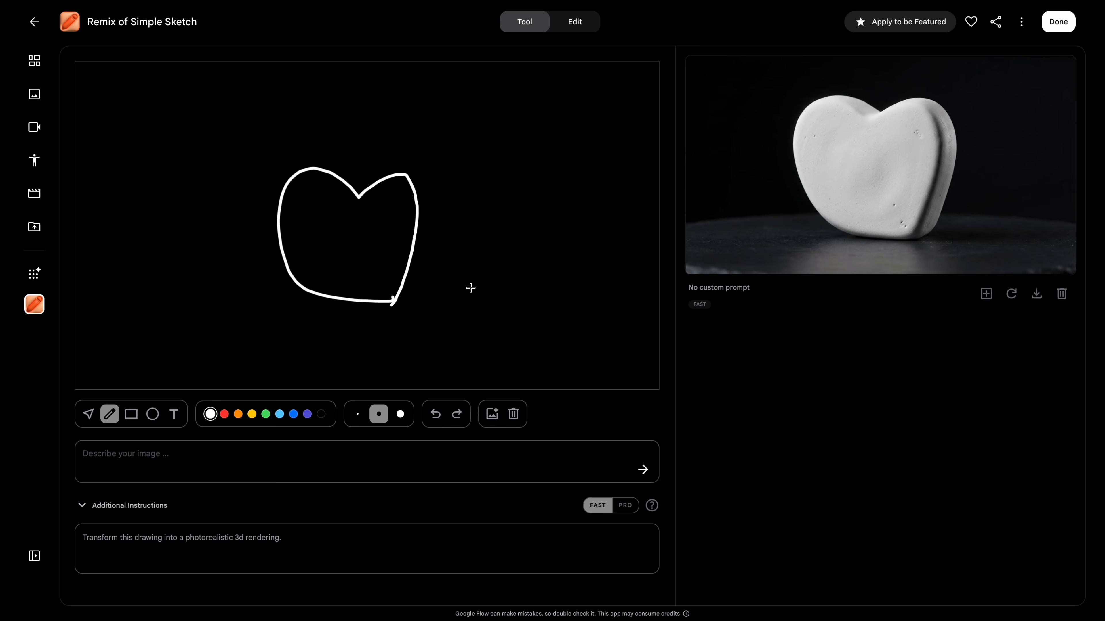
Change the additional instructions to "Transform this drawing into a watercolor painting style" and generate the heart again
{"action": "left_click_drag", "start_coordinate": [282, 538], "coordinate": [184, 544]}
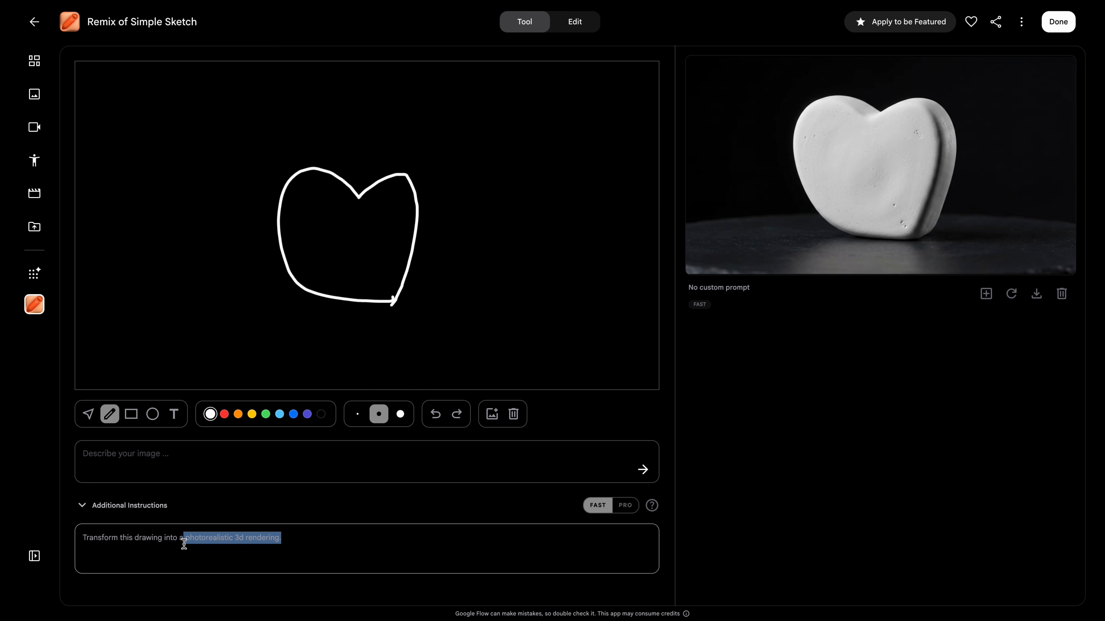
{"action": "type", "text": "watercol"}
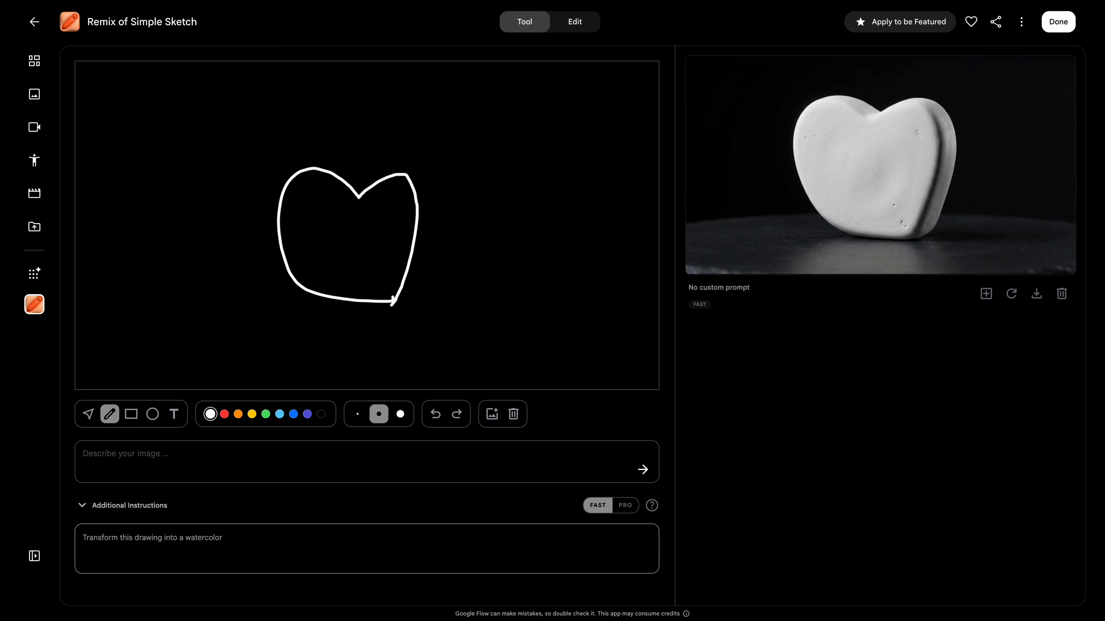
{"action": "type", "text": "or painting style"}
{"action": "left_click", "coordinate": [643, 471]}
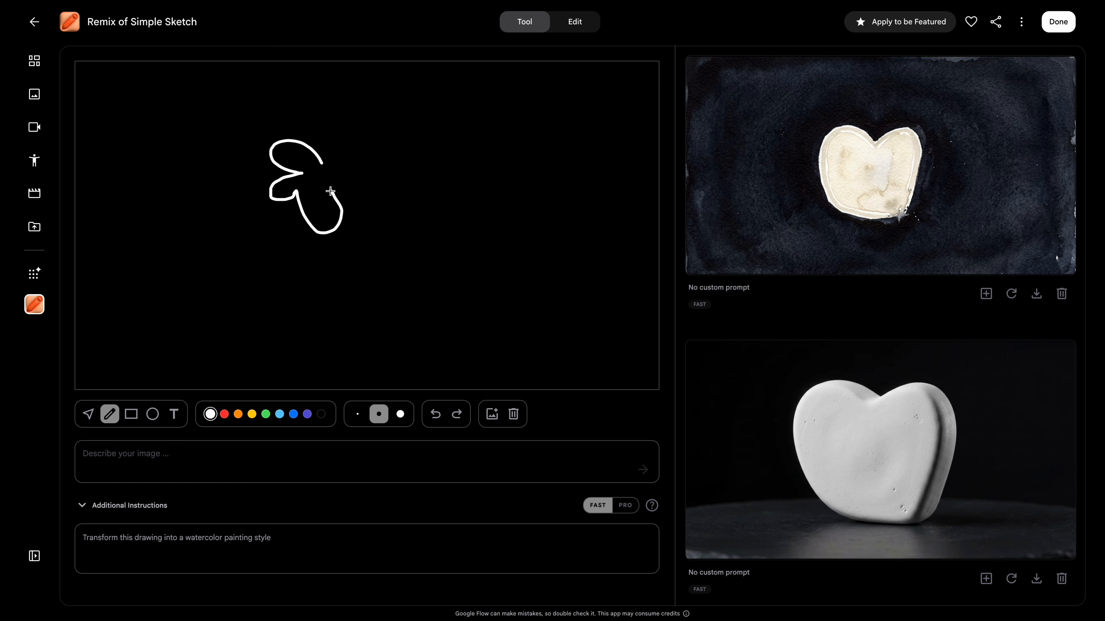
Sketch several flower shapes, circles, spirals and a wavy line across a cleared canvas and generate them in watercolor style
{"action": "left_click_drag", "start_coordinate": [319, 166], "coordinate": [304, 190]}
{"action": "left_click_drag", "start_coordinate": [448, 182], "coordinate": [476, 172]}
{"action": "left_click_drag", "start_coordinate": [241, 296], "coordinate": [260, 326]}
{"action": "left_click_drag", "start_coordinate": [184, 154], "coordinate": [188, 170]}
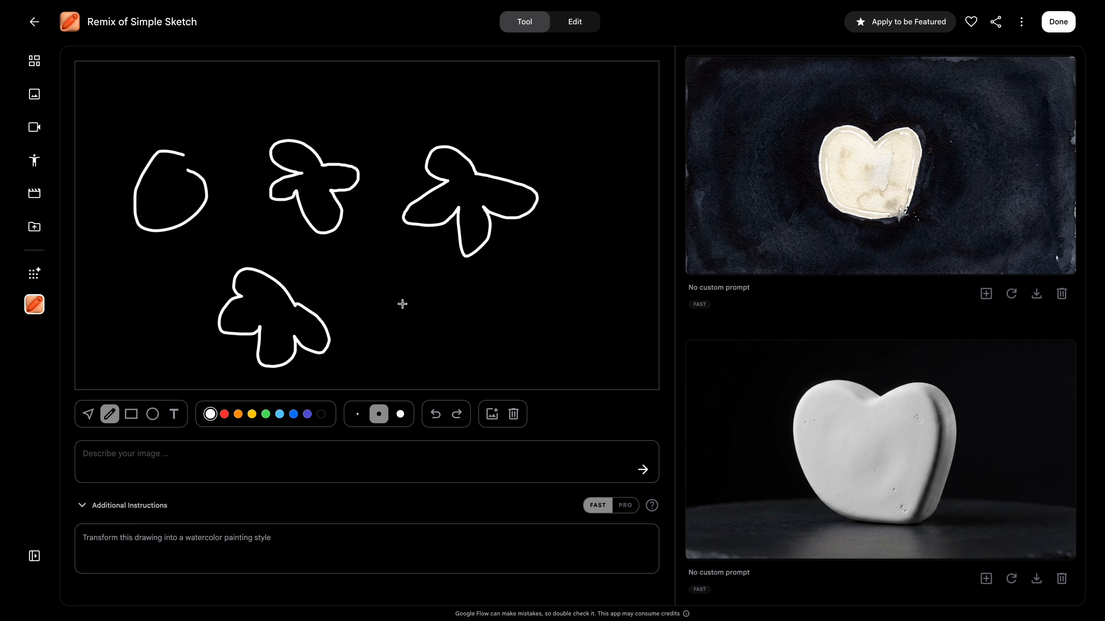
{"action": "left_click_drag", "start_coordinate": [401, 302], "coordinate": [572, 310]}
{"action": "left_click_drag", "start_coordinate": [556, 106], "coordinate": [575, 143]}
{"action": "left_click_drag", "start_coordinate": [296, 91], "coordinate": [340, 112]}
{"action": "left_click_drag", "start_coordinate": [159, 339], "coordinate": [139, 344]}
{"action": "left_click", "coordinate": [642, 469]}
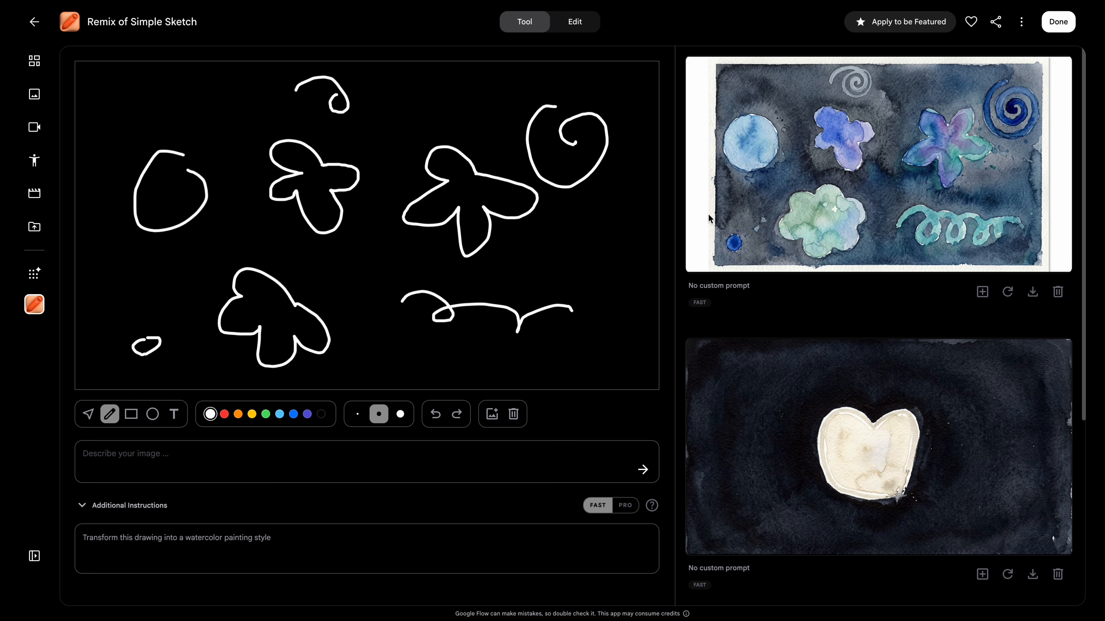
Change the additional instructions to "Transform this drawing into a 3D", generate the image, and regenerate that result once
{"action": "left_click", "coordinate": [272, 538]}
{"action": "key", "text": "ctrl+BackSpace"}
{"action": "key", "text": "ctrl+BackSpace"}
{"action": "key", "text": "ctrl+BackSpace"}
{"action": "type", "text": "3D"}
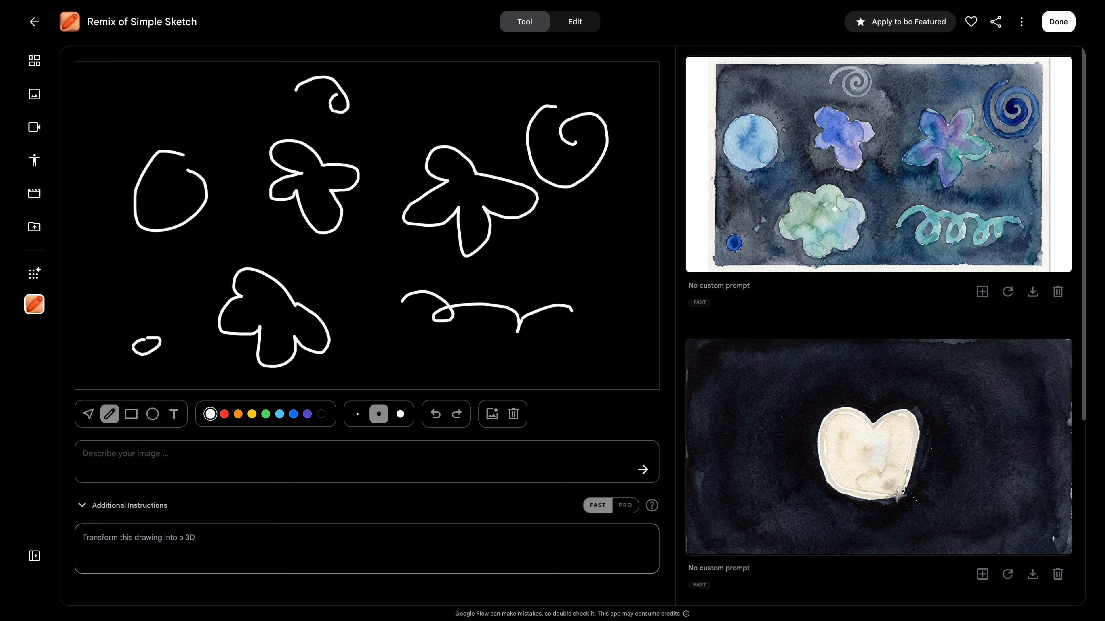
{"action": "left_click", "coordinate": [642, 470]}
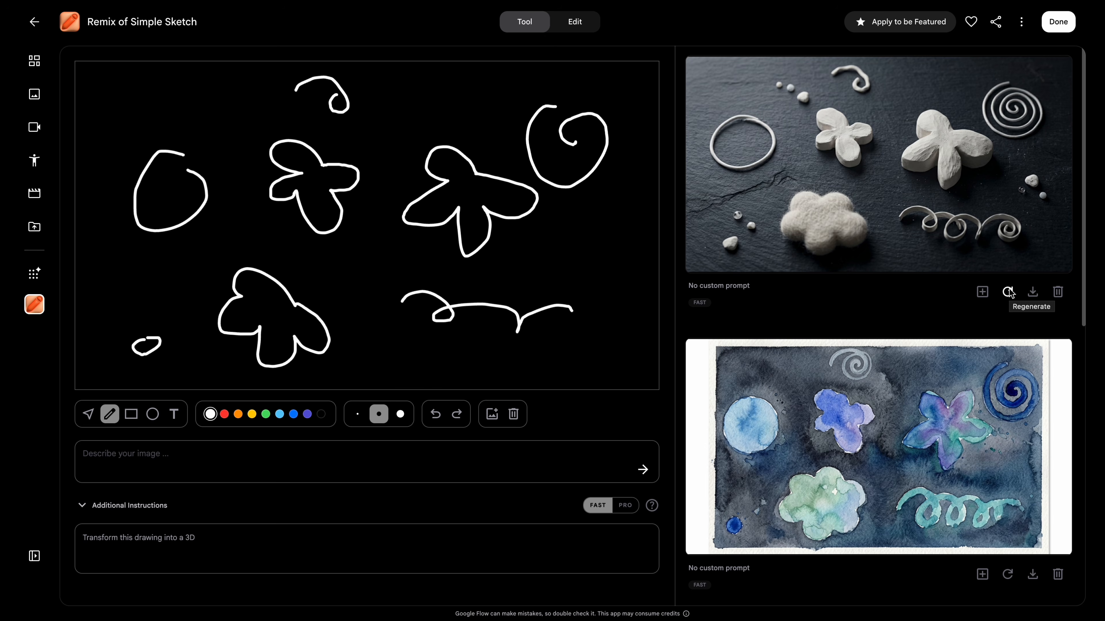
{"action": "left_click", "coordinate": [1007, 292]}
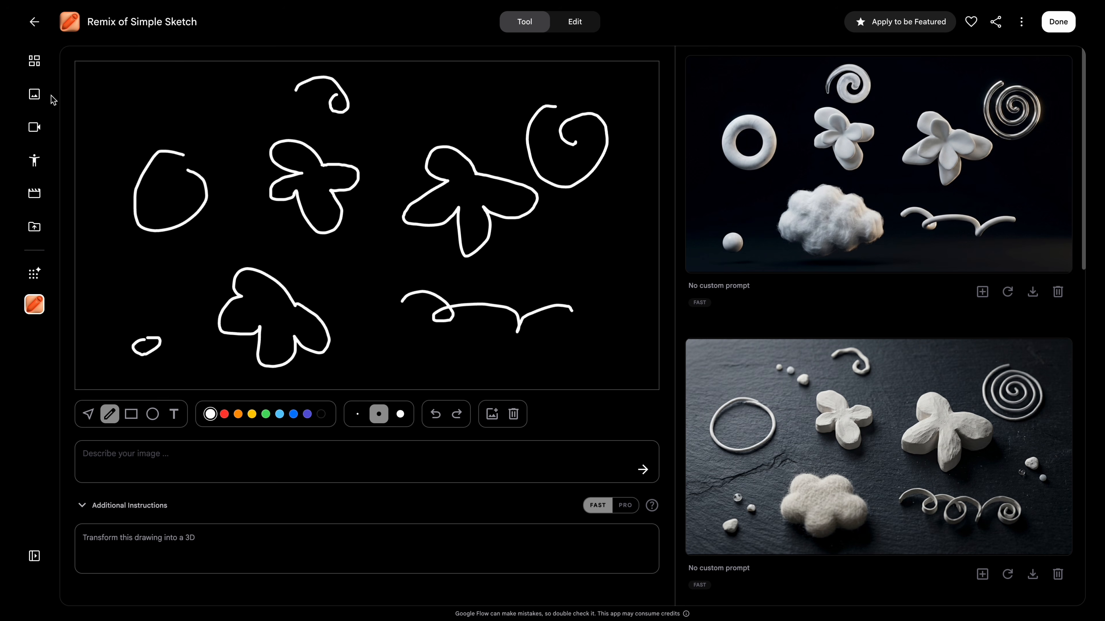
Open the clay-on-slate 3D image from the project's images and crop it to Portrait (9:16) around the small flower and felt cloud
{"action": "left_click", "coordinate": [34, 95]}
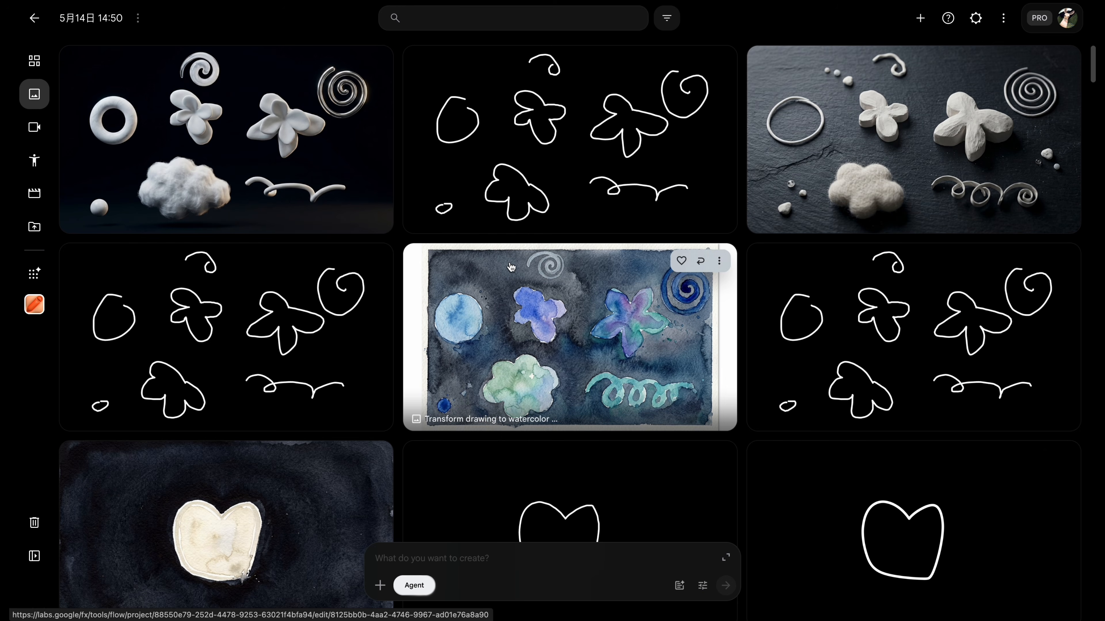
{"action": "left_click", "coordinate": [441, 261]}
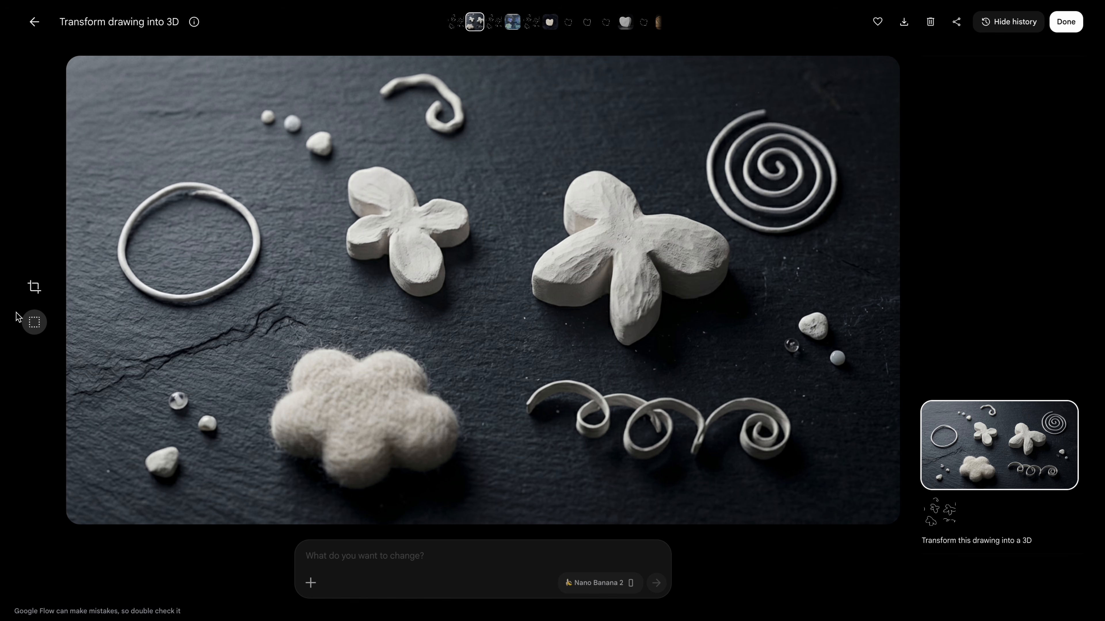
{"action": "left_click", "coordinate": [34, 287]}
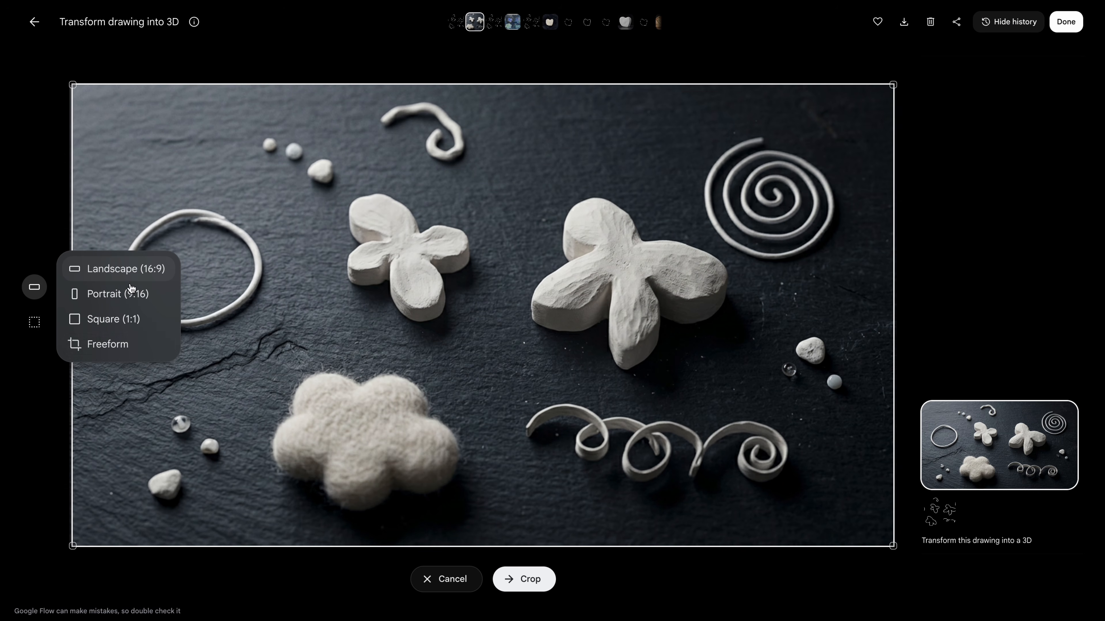
{"action": "left_click", "coordinate": [123, 294]}
{"action": "left_click_drag", "start_coordinate": [536, 308], "coordinate": [428, 308]}
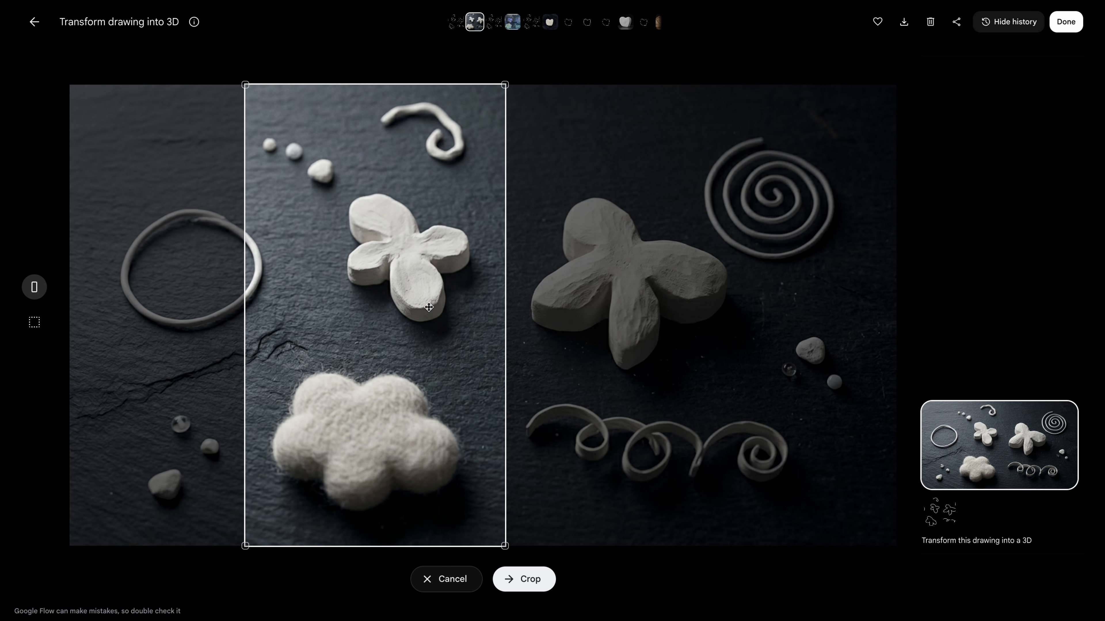
{"action": "left_click", "coordinate": [531, 580]}
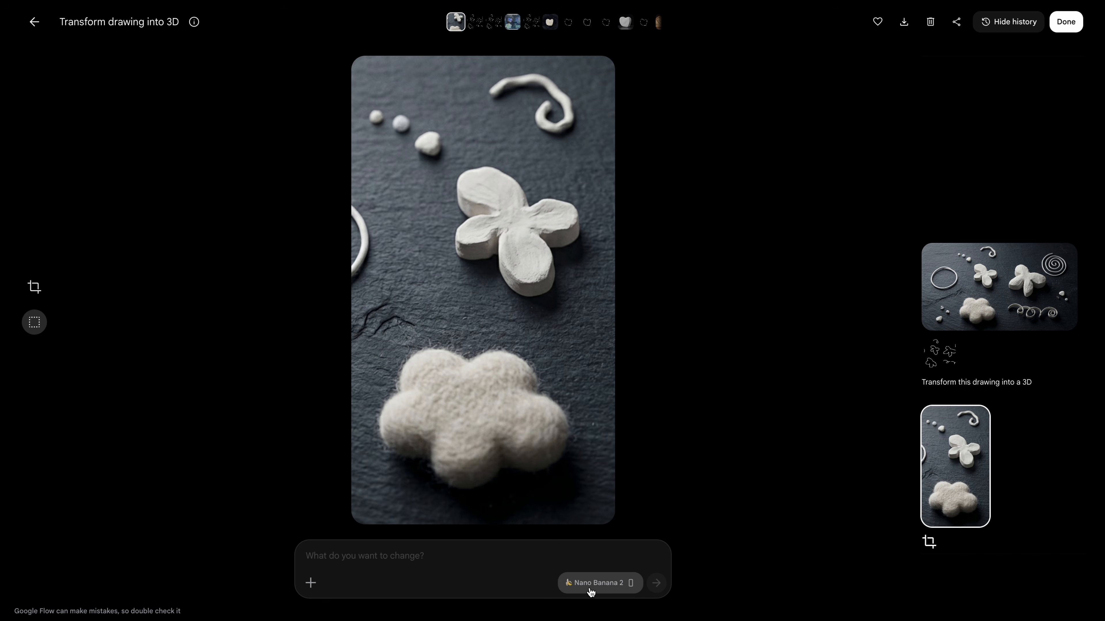
Check the aspect ratio and model options, and edit the cropped image with the prompt "change the background to wood"
{"action": "left_click", "coordinate": [590, 591]}
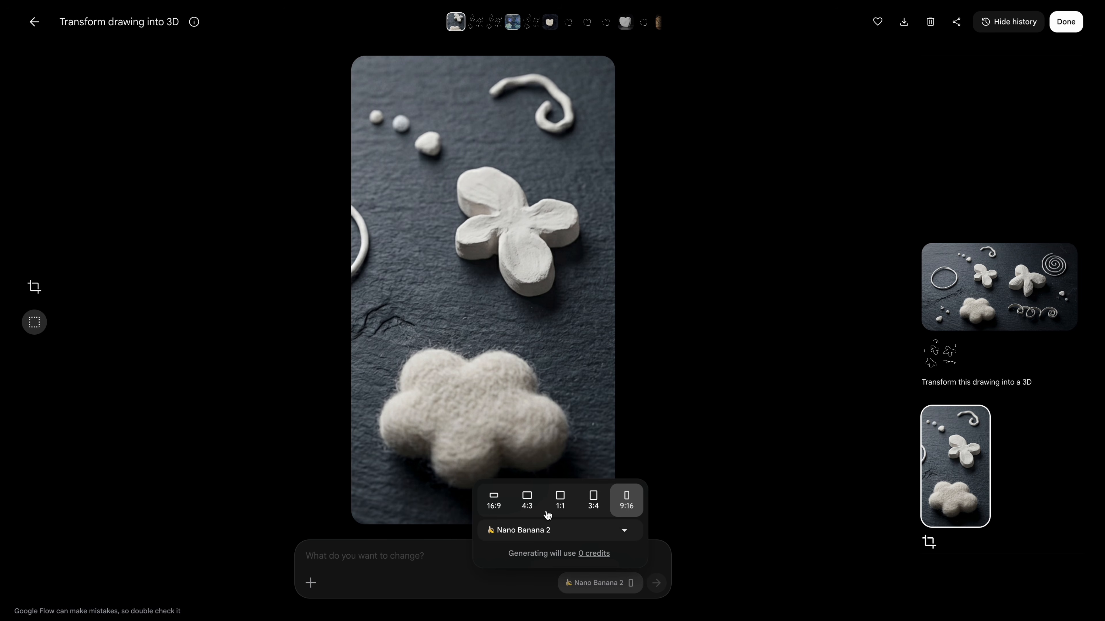
{"action": "left_click", "coordinate": [569, 533]}
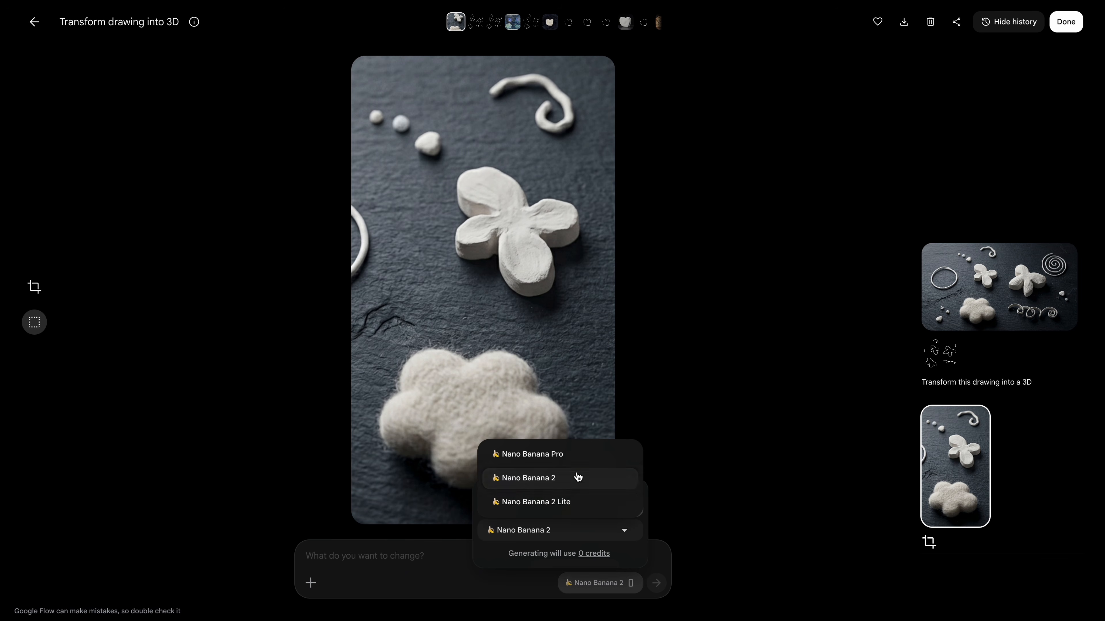
{"action": "key", "text": "Escape"}
{"action": "type", "text": "change the bac"}
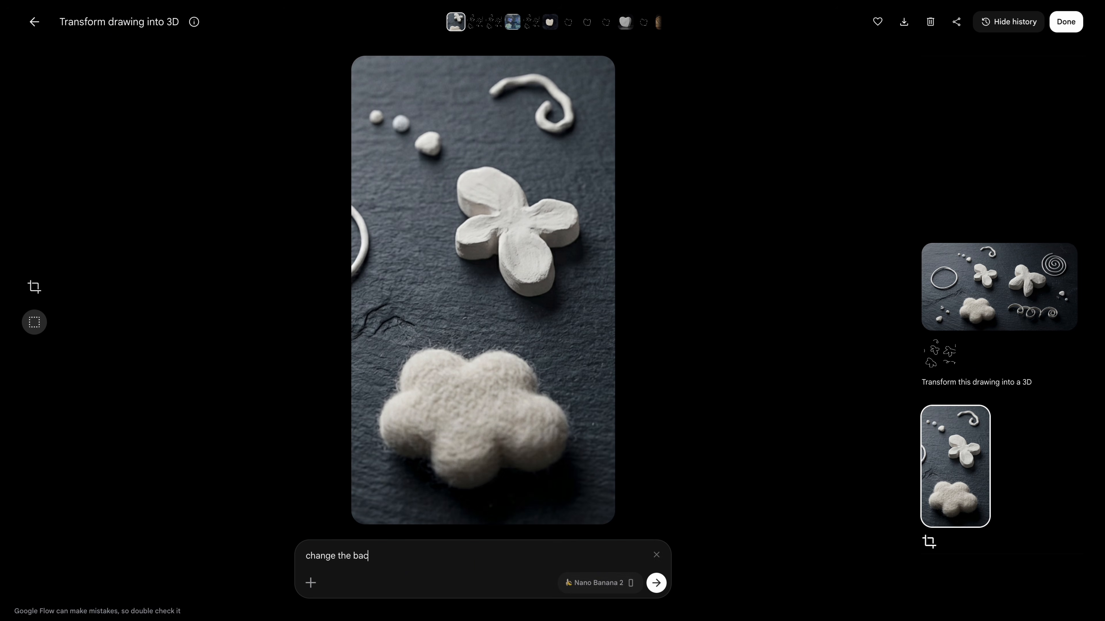
{"action": "type", "text": "kground to wood"}
{"action": "key", "text": "Return"}
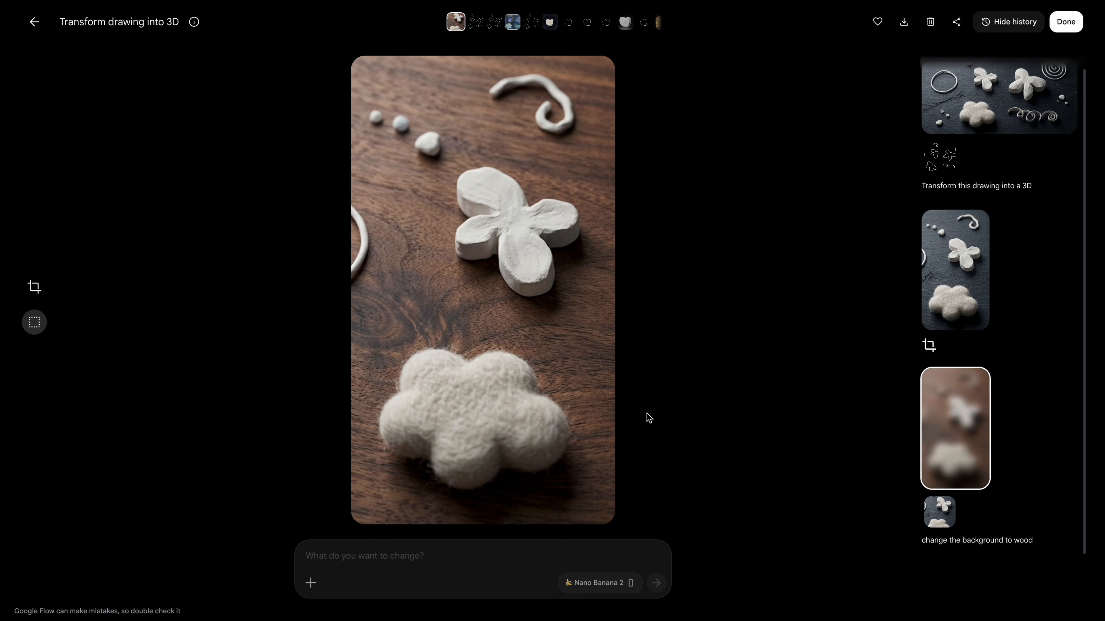
Lasso the fluffy felt cloud shape in the wood-background image and submit a prompt to delete the selected object
{"action": "left_click", "coordinate": [34, 322]}
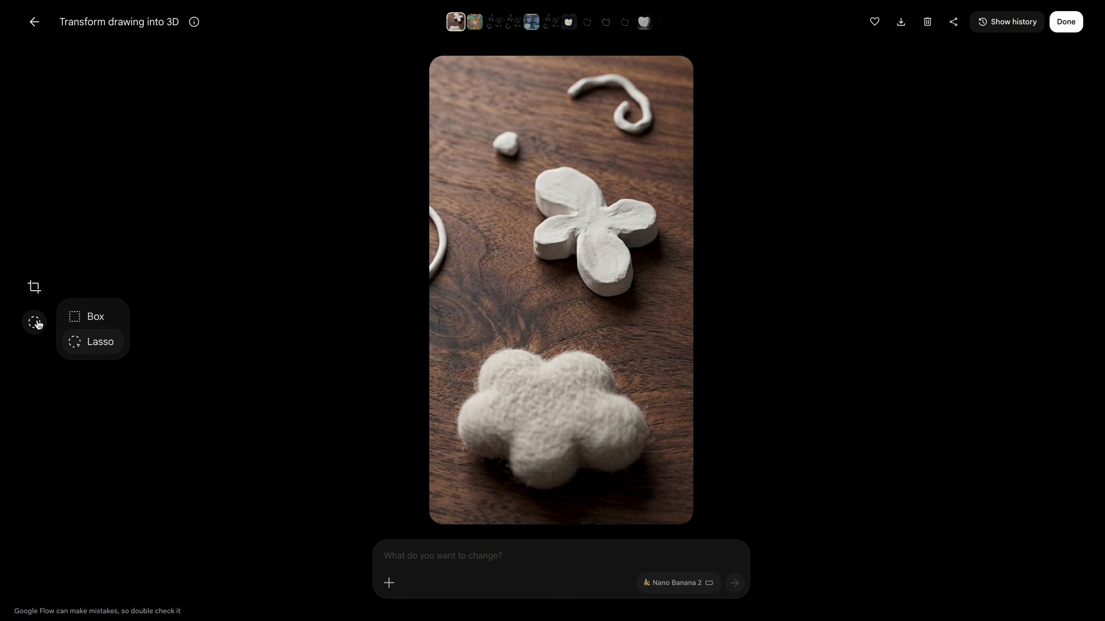
{"action": "left_click", "coordinate": [83, 342]}
{"action": "mouse_move", "coordinate": [550, 330]}
{"action": "left_mouse_down"}
{"action": "mouse_move", "coordinate": [660, 348]}
{"action": "mouse_move", "coordinate": [553, 330]}
{"action": "left_mouse_up"}
{"action": "key", "text": "Return"}
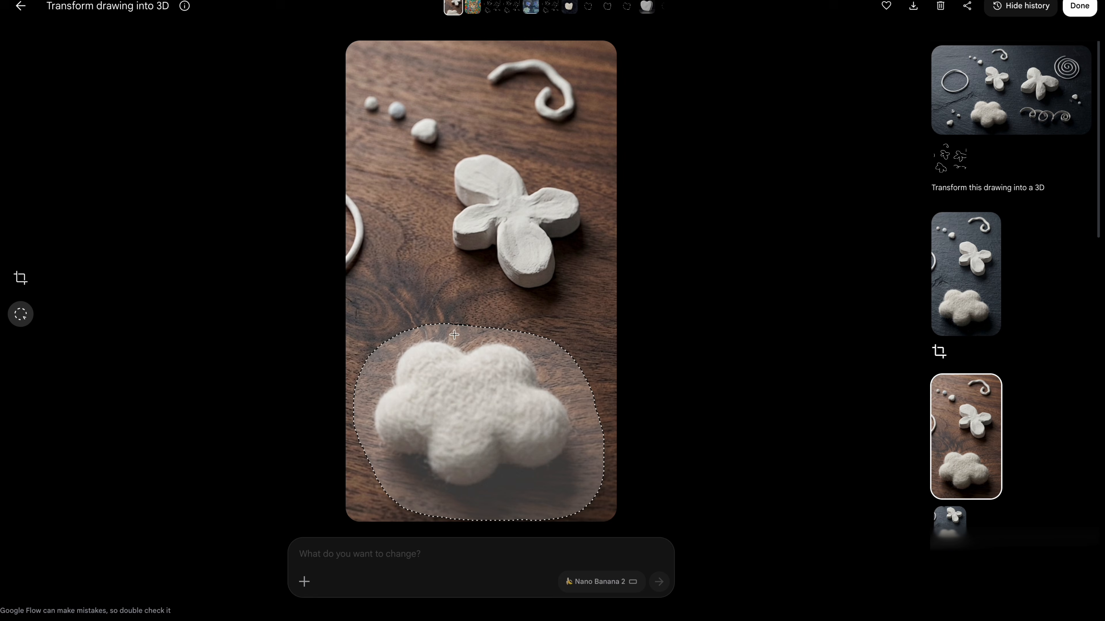
{"action": "type", "text": "delete the selected"}
{"action": "key", "text": "Return"}
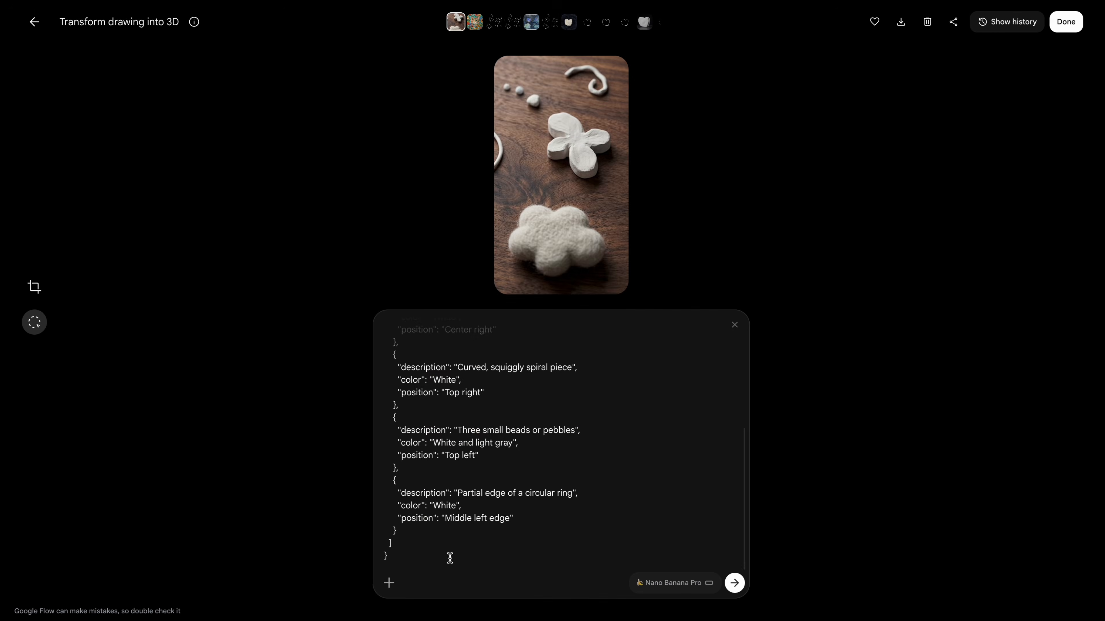
In the JSON prompt, set the color of the clay flower and the squiggly spiral piece to "red" and generate the image
{"action": "scroll", "coordinate": [568, 448], "scroll_direction": "up", "scroll_amount": 5}
{"action": "scroll", "coordinate": [567, 448], "scroll_direction": "down", "scroll_amount": 1}
{"action": "double_click", "coordinate": [444, 464]}
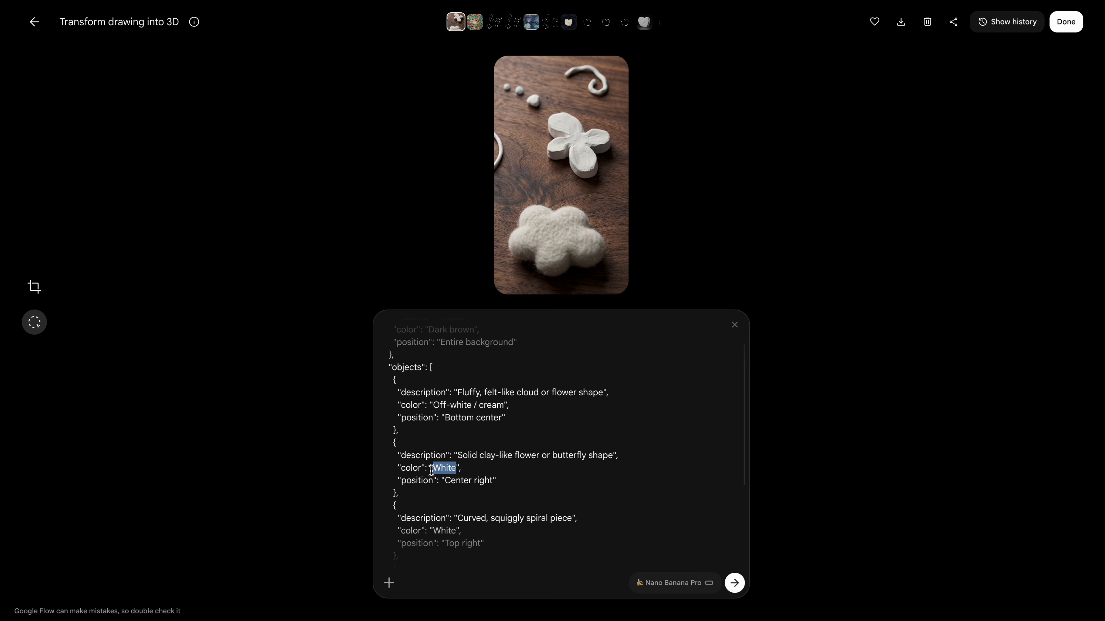
{"action": "type", "text": "red"}
{"action": "scroll", "coordinate": [435, 470], "scroll_direction": "down", "scroll_amount": 1}
{"action": "double_click", "coordinate": [436, 487]}
{"action": "type", "text": "re"}
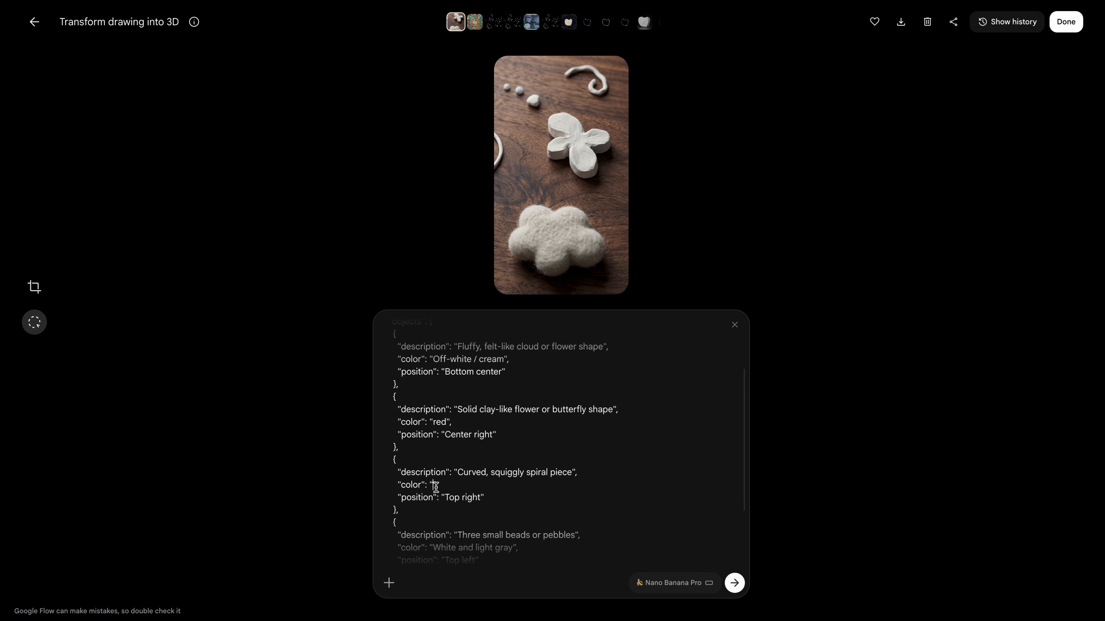
{"action": "scroll", "coordinate": [747, 574], "scroll_direction": "up", "scroll_amount": 1}
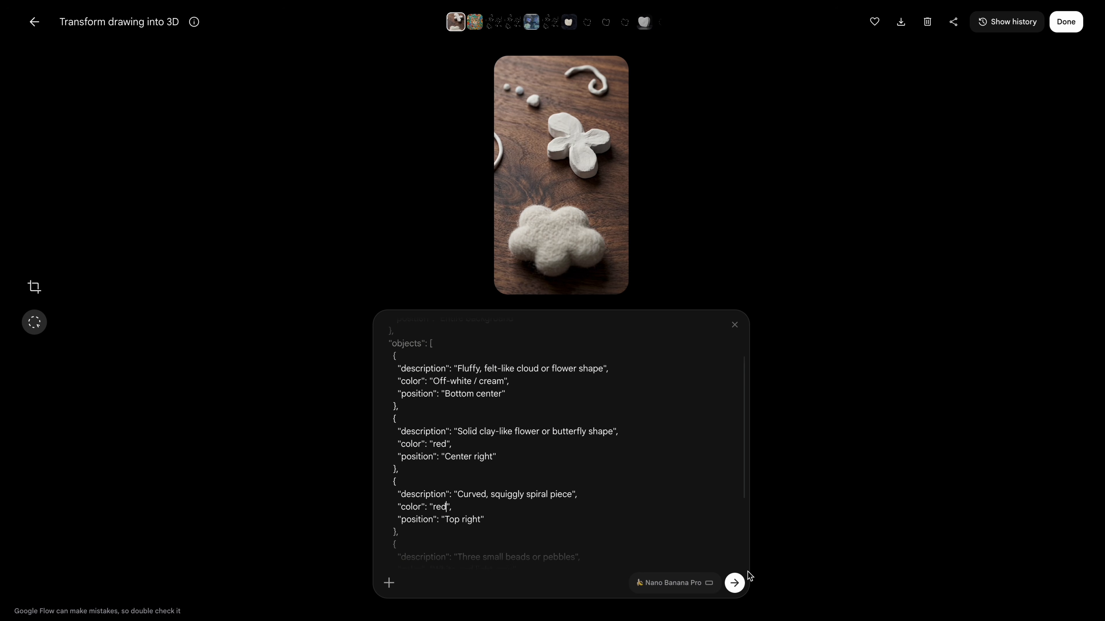
{"action": "left_click", "coordinate": [737, 589]}
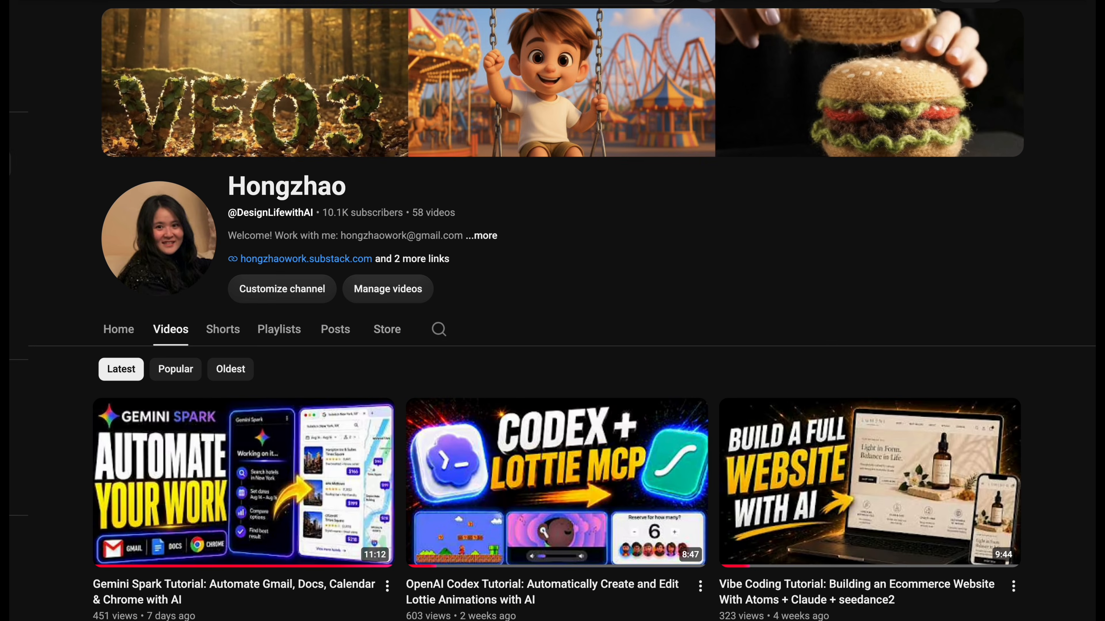
{"action": "scroll", "coordinate": [1026, 261], "scroll_direction": "down", "scroll_amount": 10}
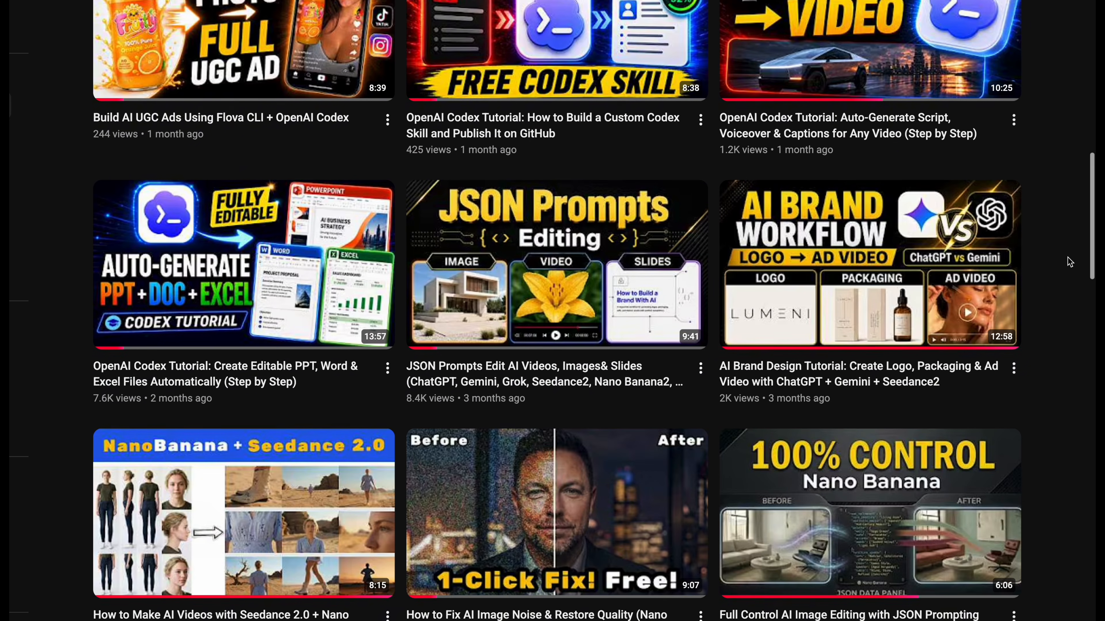
{"action": "mouse_move", "coordinate": [504, 306]}
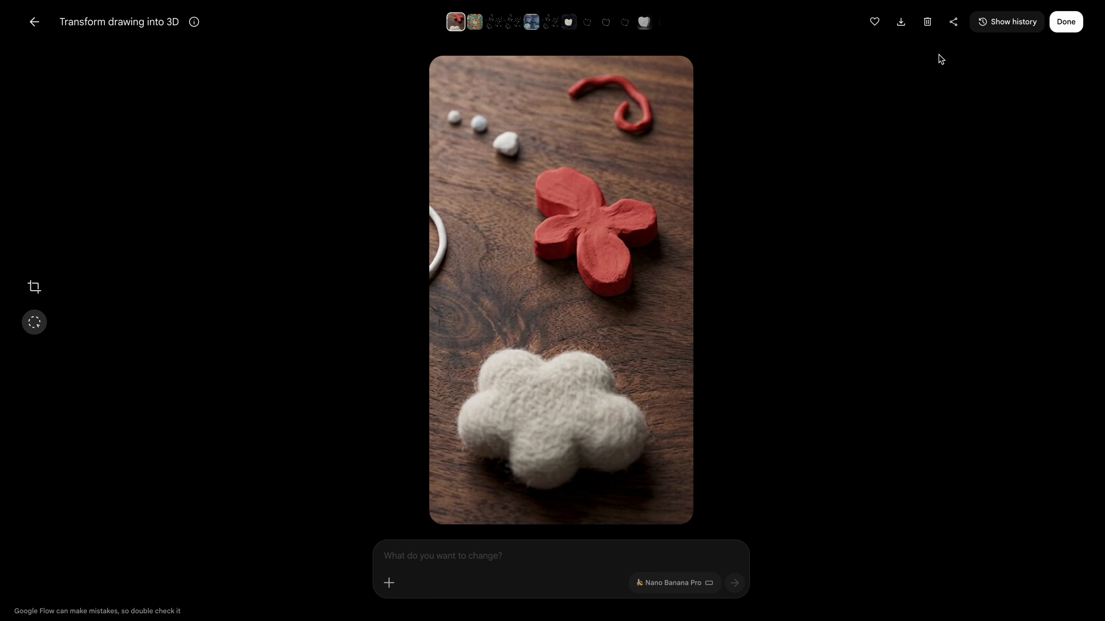
Open the download options for the edited image with the red clay shapes
{"action": "left_click", "coordinate": [903, 26]}
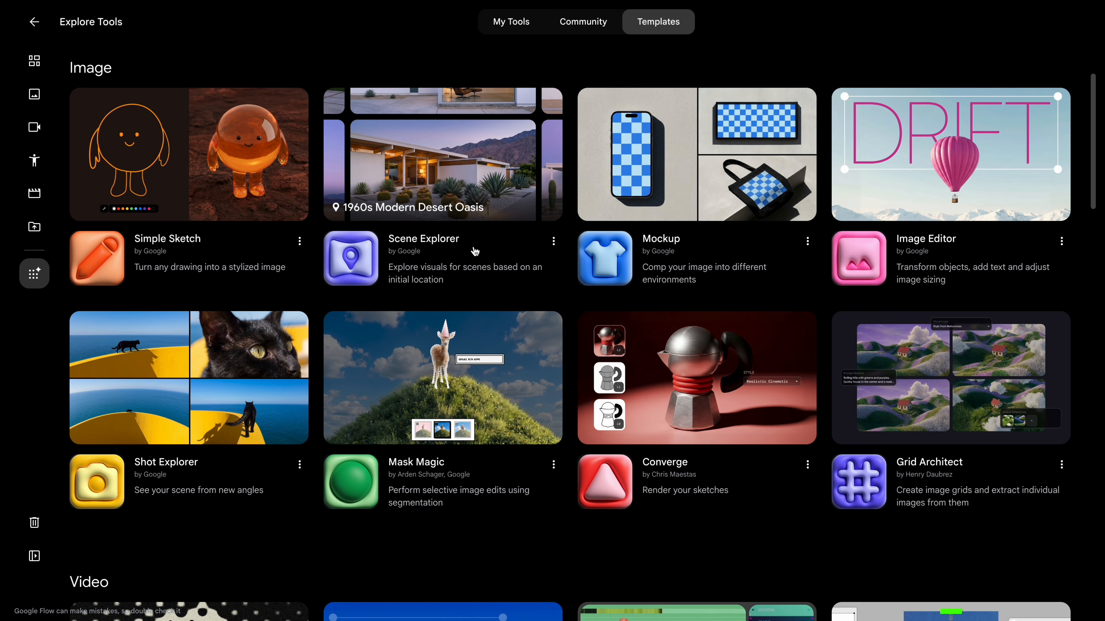
Open the Scene Explorer template and enter "1950s New York" as the location
{"action": "left_click", "coordinate": [476, 174]}
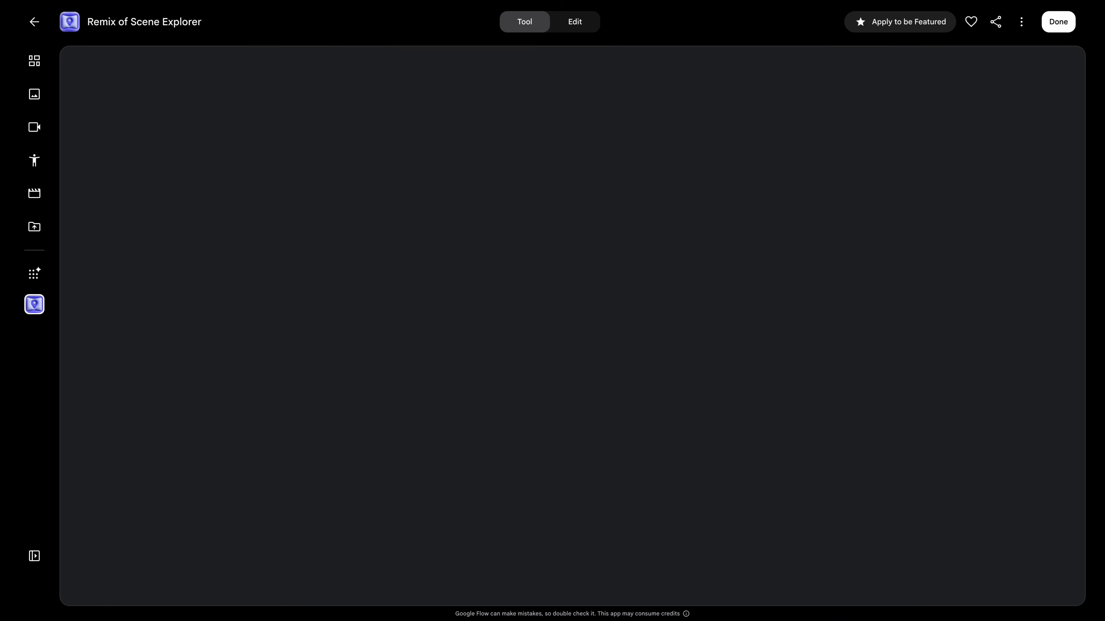
{"action": "type", "text": "1950"}
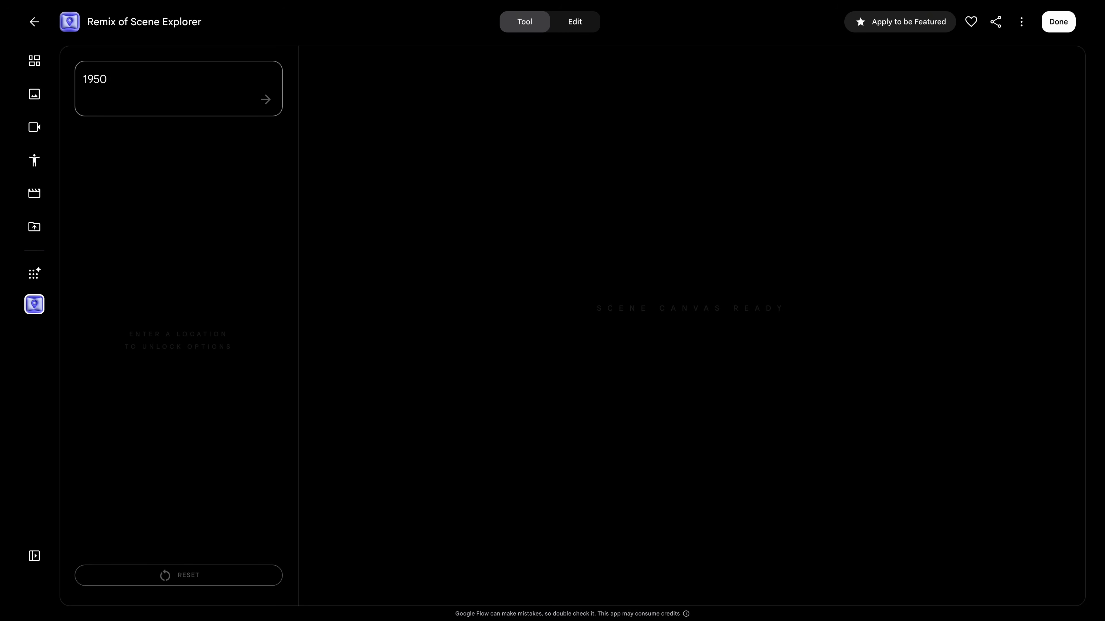
{"action": "type", "text": "s New York"}
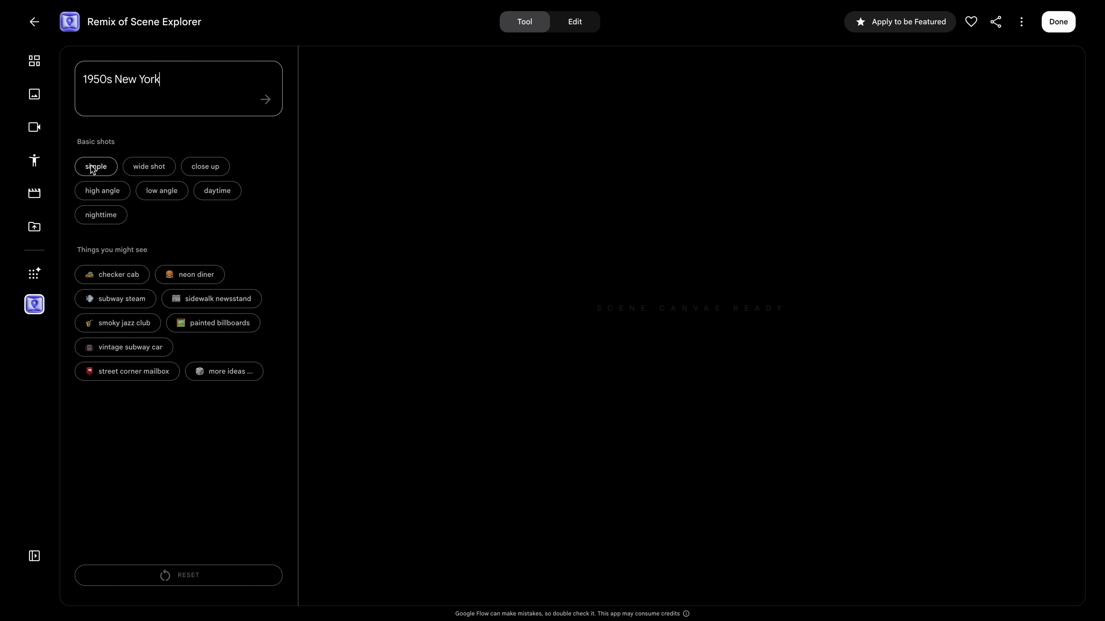
Generate the simple, neon diner and vintage subway car images of 1950s New York
{"action": "left_click", "coordinate": [103, 169]}
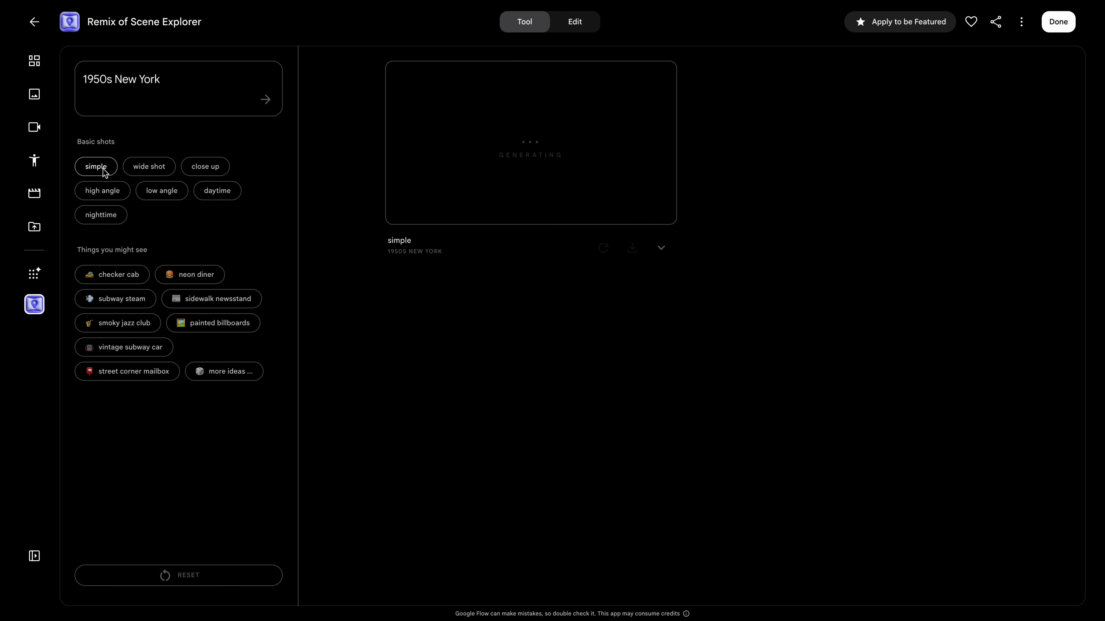
{"action": "left_click", "coordinate": [196, 276]}
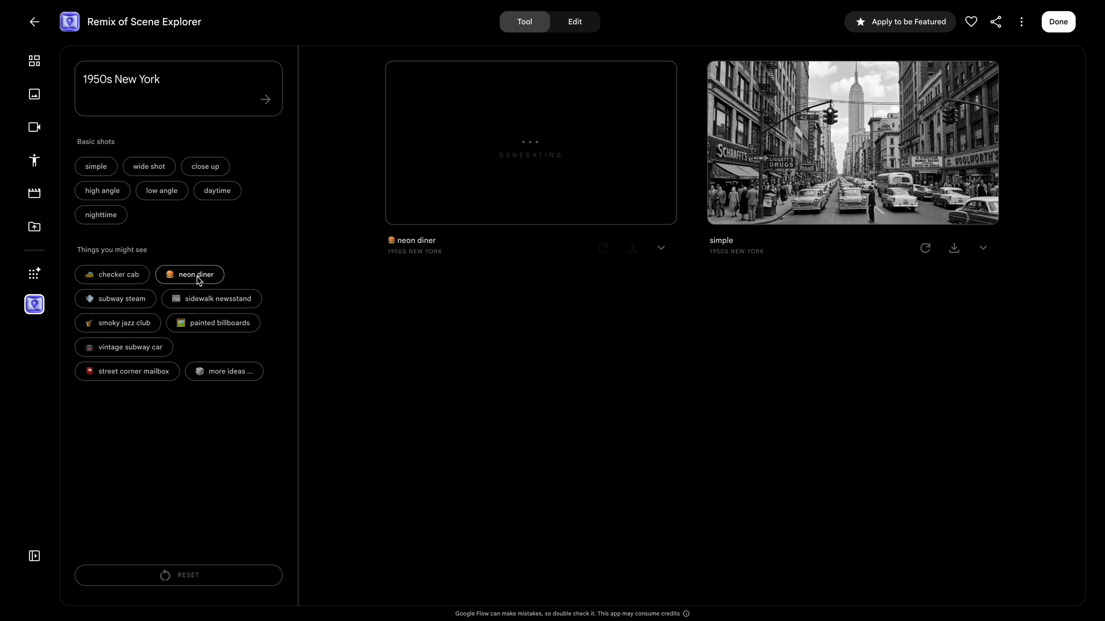
{"action": "left_click", "coordinate": [150, 347]}
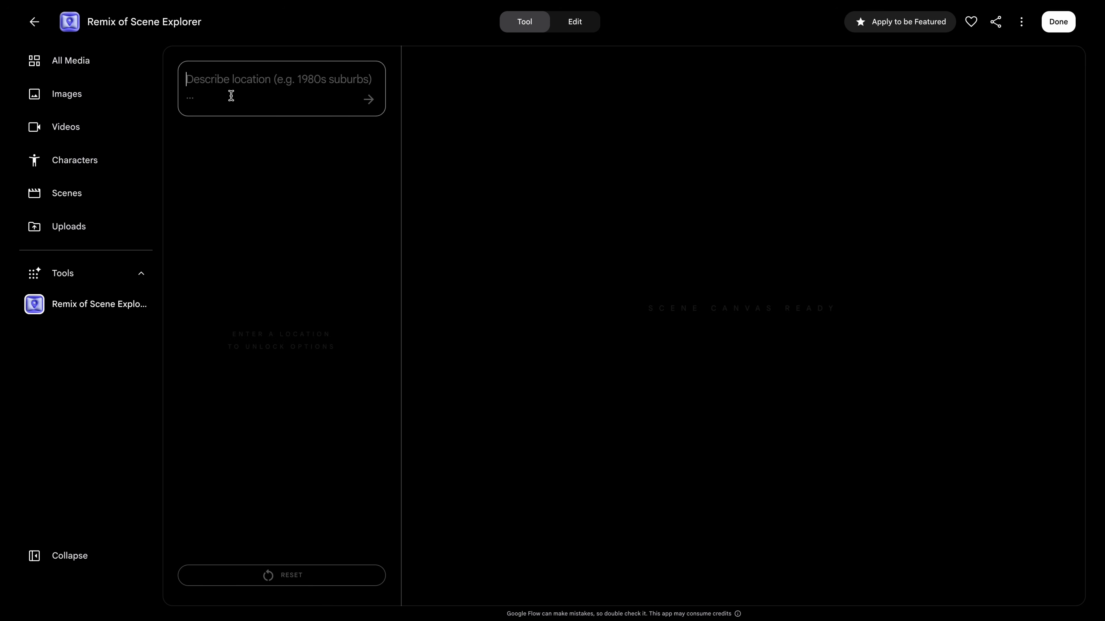
Paste the cinematic abandoned futuristic city game environment prompt as the location and generate its simple, mossy hover-bus and high angle images
{"action": "left_click", "coordinate": [235, 80]}
{"action": "key", "text": "ctrl+v"}
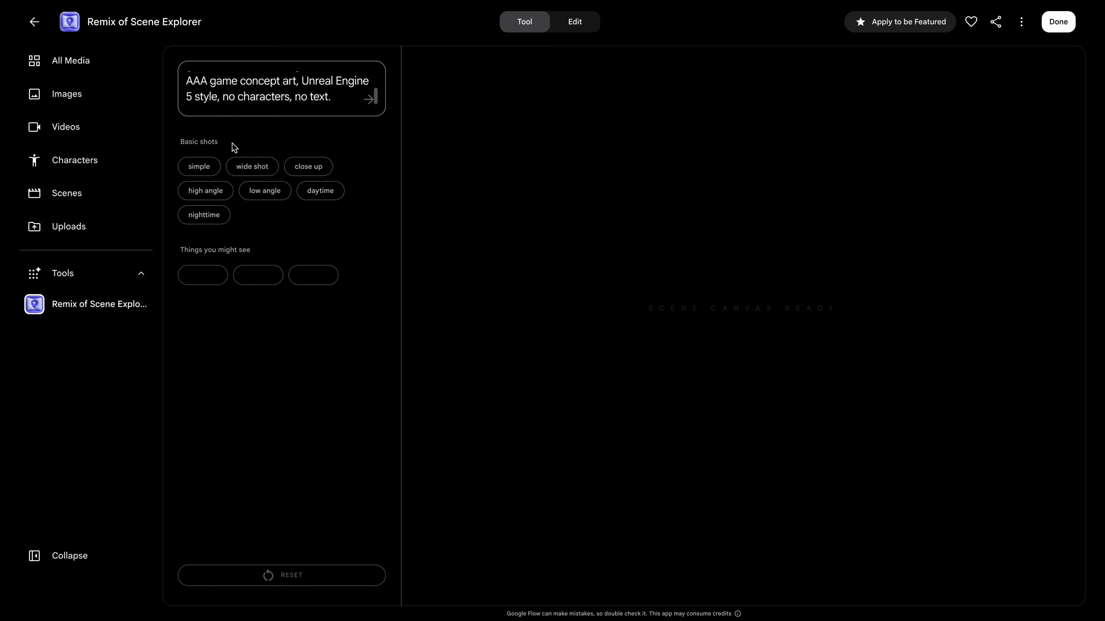
{"action": "left_click", "coordinate": [199, 166]}
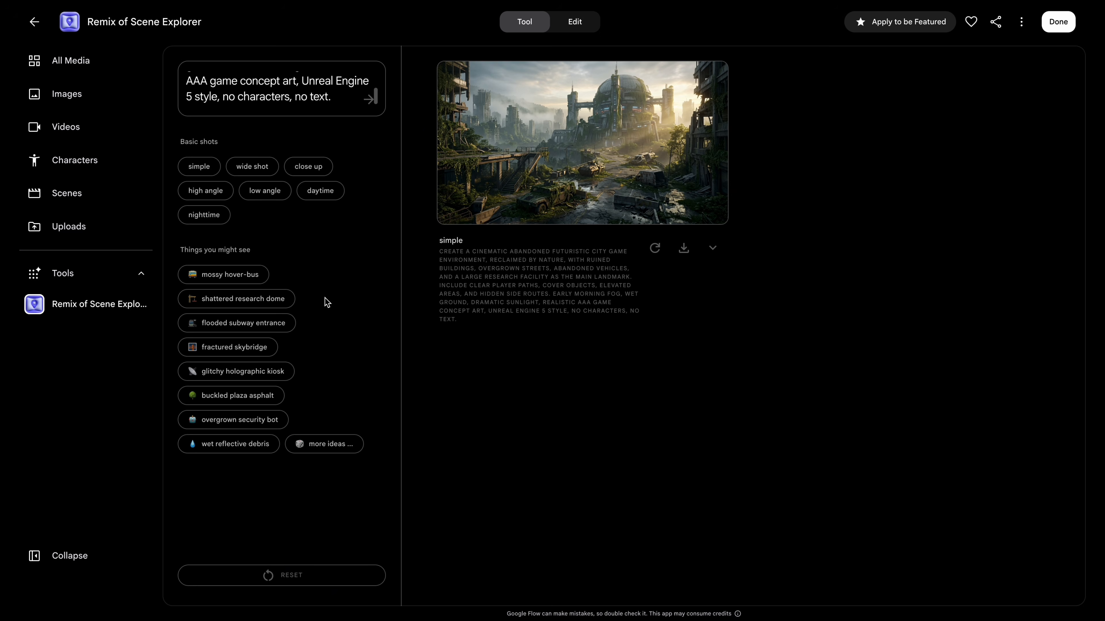
{"action": "left_click", "coordinate": [254, 279]}
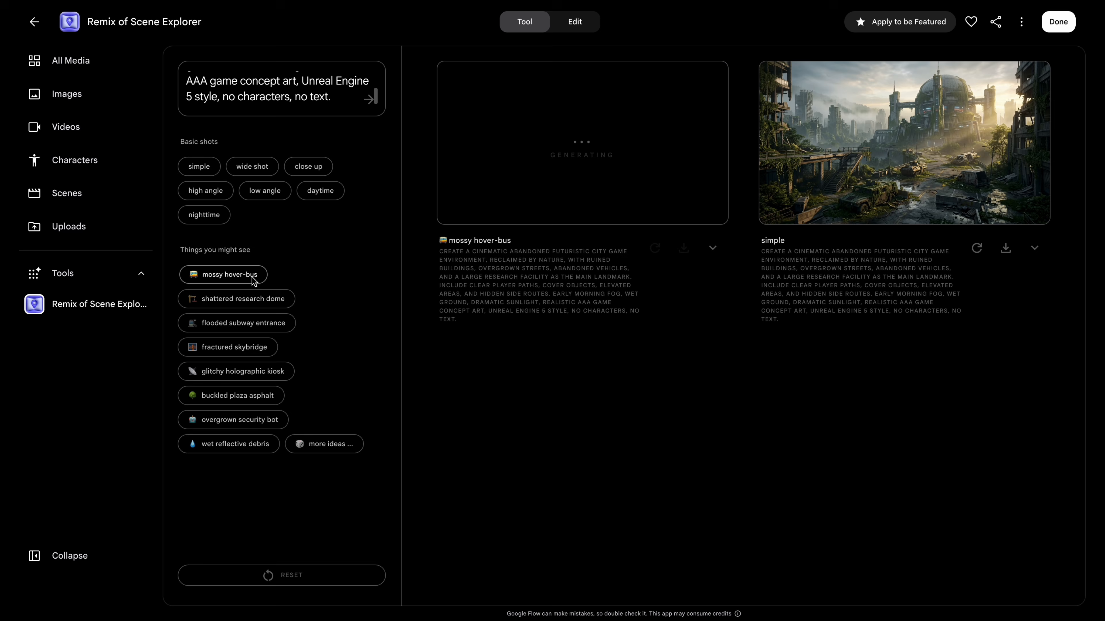
{"action": "left_click", "coordinate": [206, 191]}
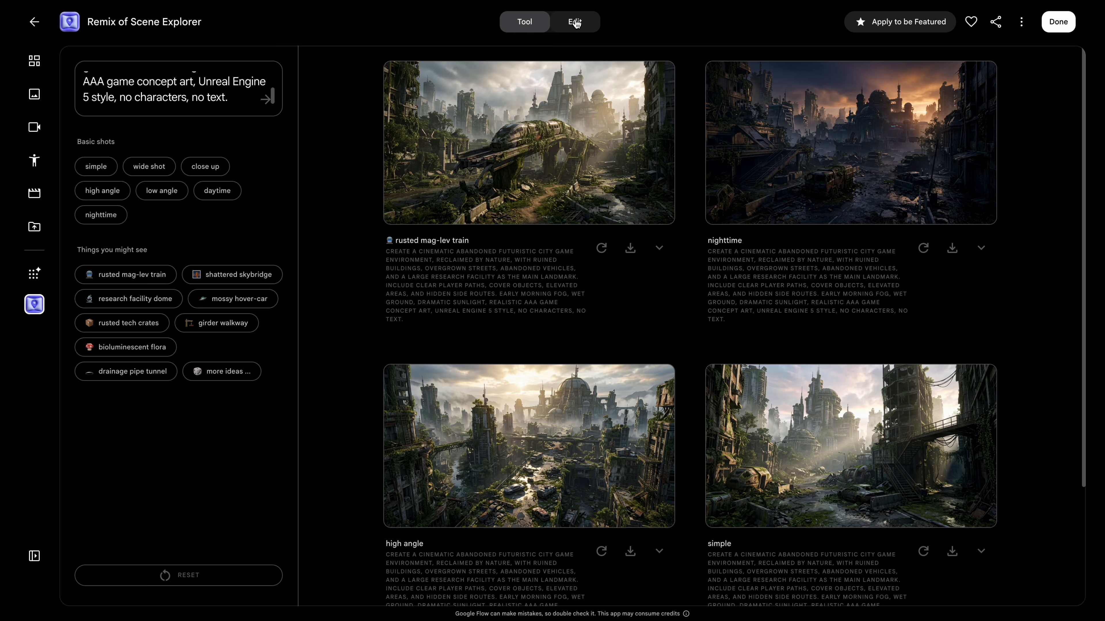
Instruct the Tool Builder to make basic shots or things you might see modify the existing image rather than generating a completely new one
{"action": "left_click", "coordinate": [575, 21]}
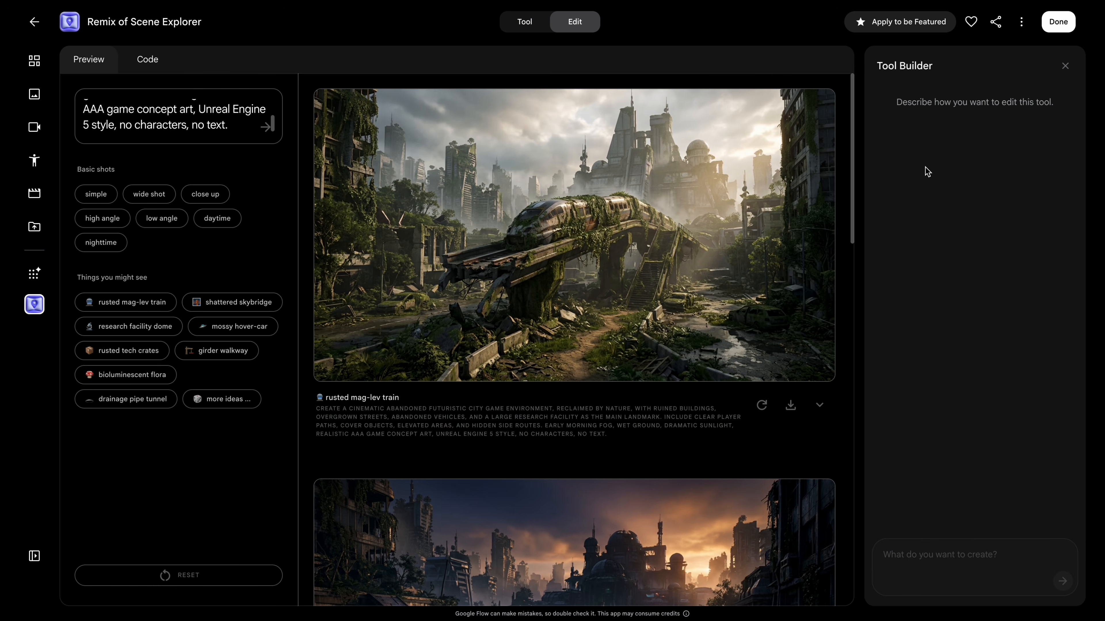
{"action": "left_click", "coordinate": [903, 553]}
{"action": "type", "text": "after the iamge is generated selecting"}
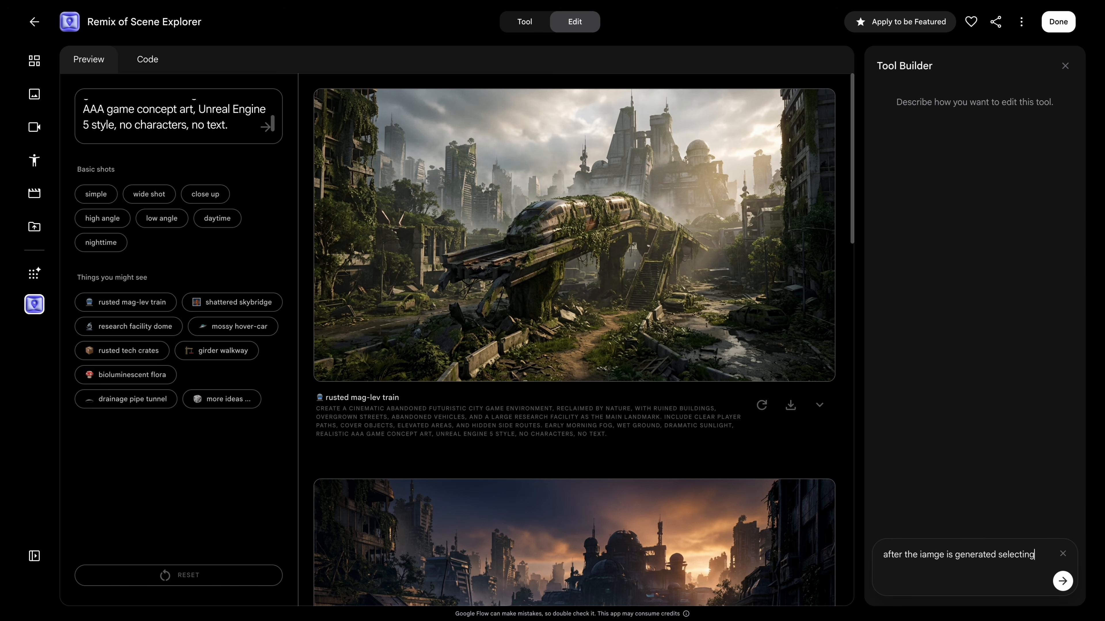
{"action": "type", "text": " basic  or things you mi"}
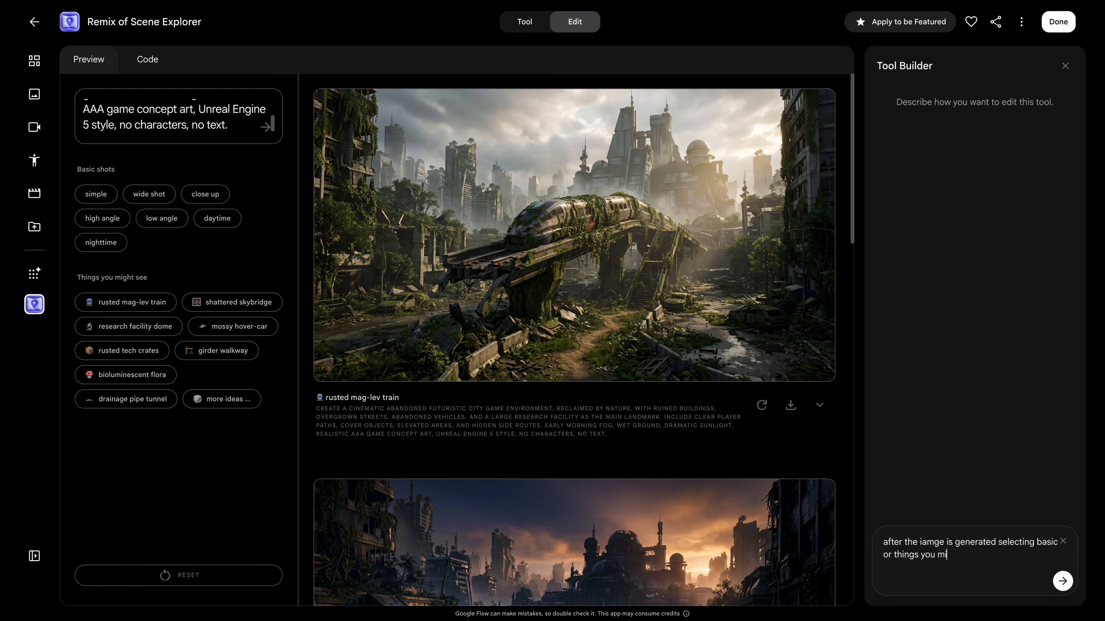
{"action": "type", "text": "ght see modifies or adds elements to the existing"}
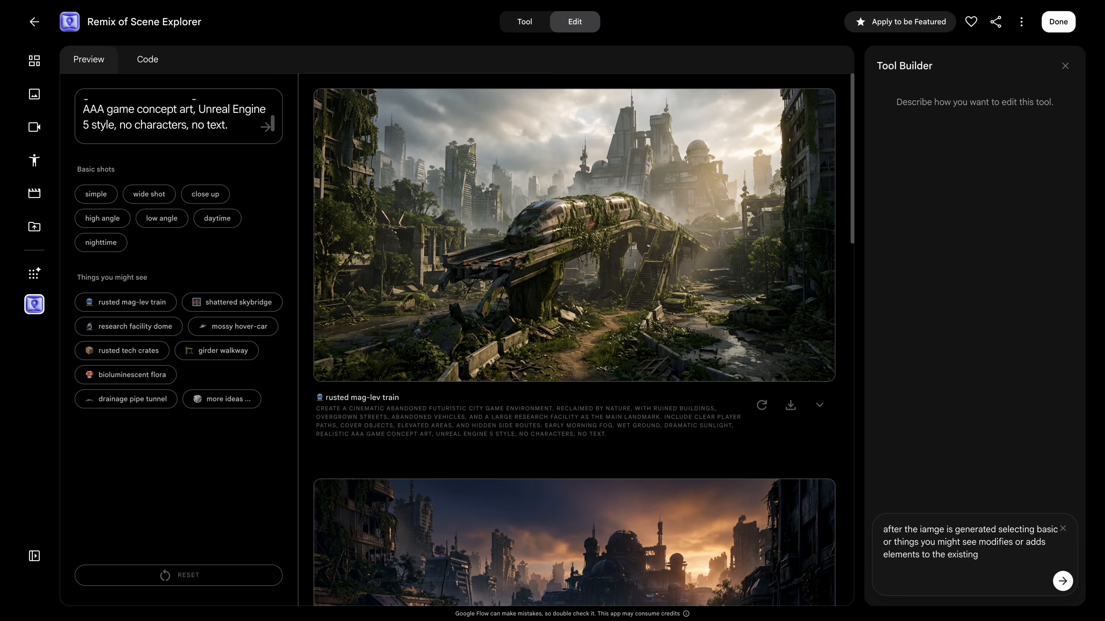
{"action": "type", "text": " image rather than generating a "}
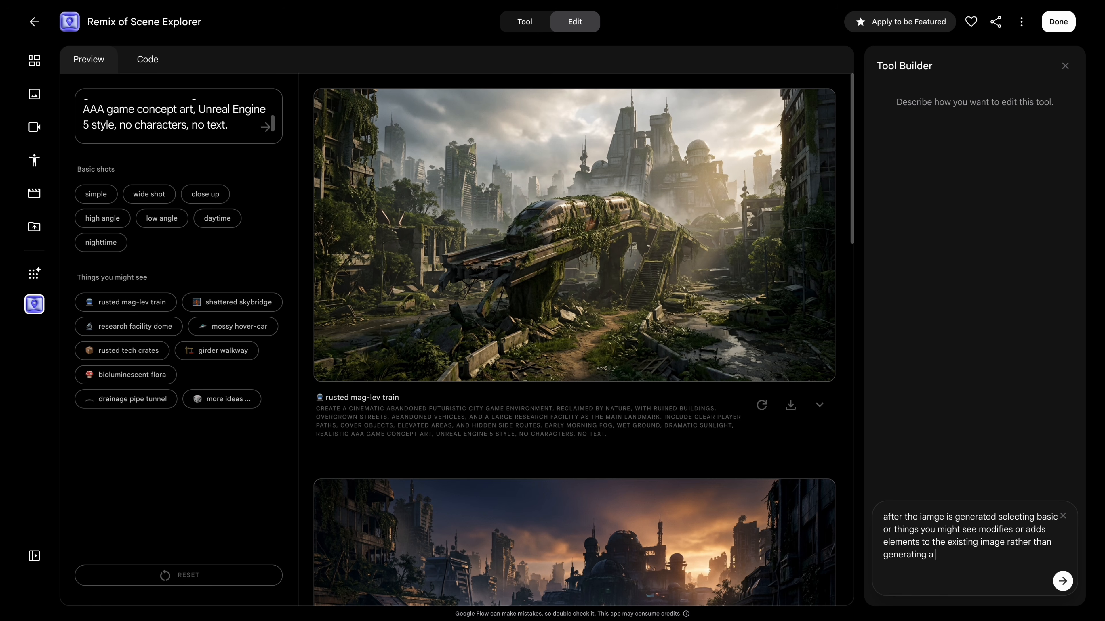
{"action": "type", "text": "completely new one"}
{"action": "key", "text": "Return"}
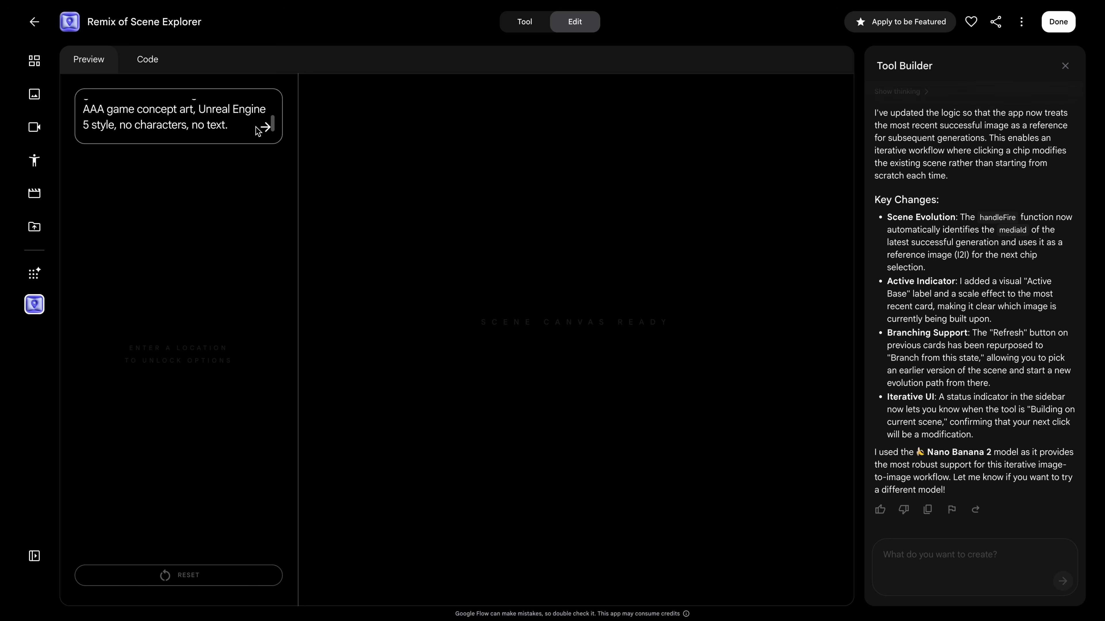
Submit the futuristic city location to the edited tool, generate the simple image and its nighttime variation, and close the Tool Builder
{"action": "left_click", "coordinate": [265, 127]}
{"action": "left_click", "coordinate": [94, 195]}
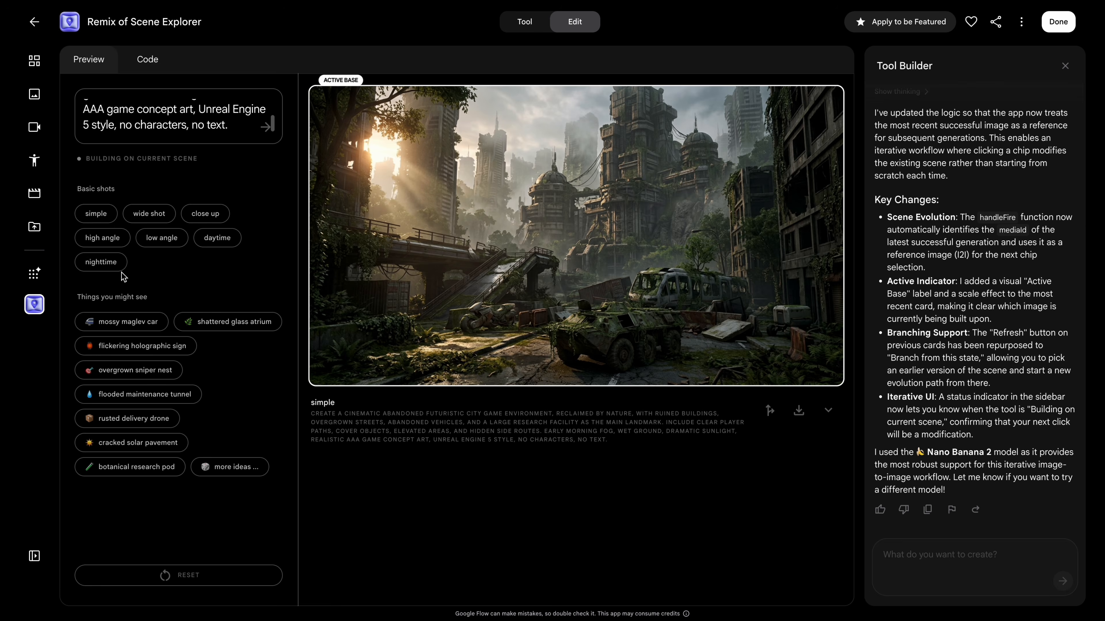
{"action": "left_click", "coordinate": [101, 261]}
{"action": "scroll", "coordinate": [424, 403], "scroll_direction": "down", "scroll_amount": 5}
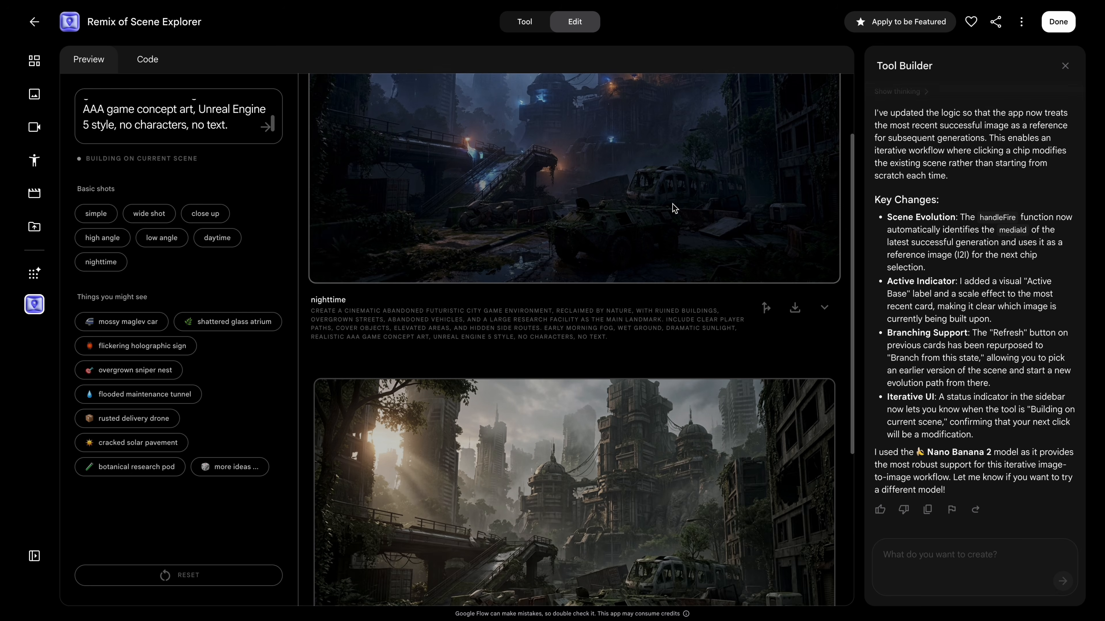
{"action": "scroll", "coordinate": [524, 413], "scroll_direction": "up", "scroll_amount": 5}
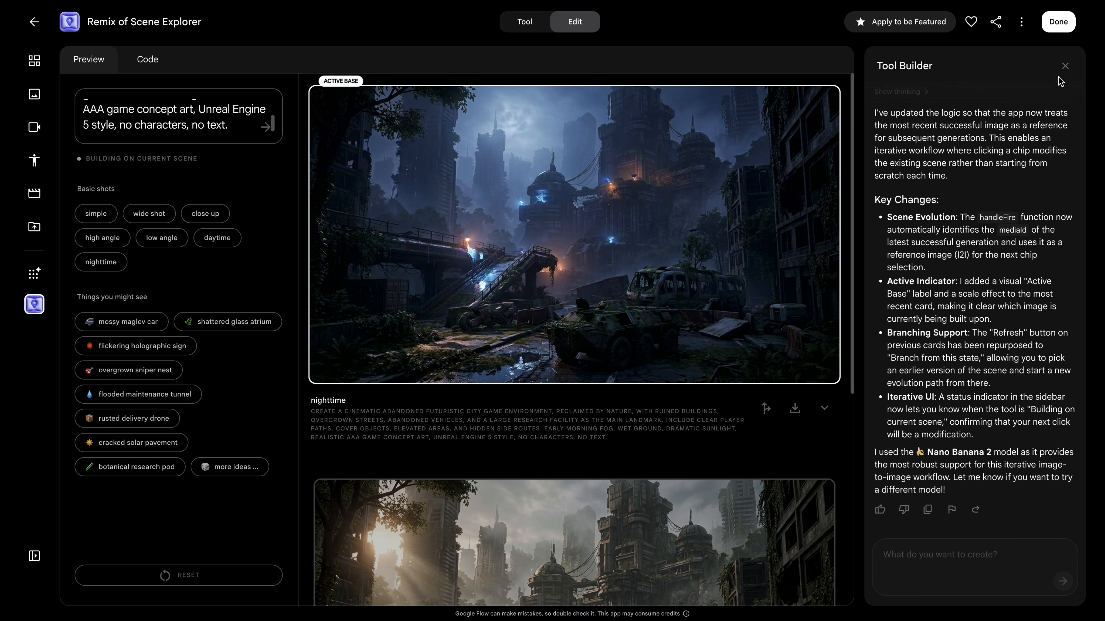
{"action": "left_click", "coordinate": [1065, 66]}
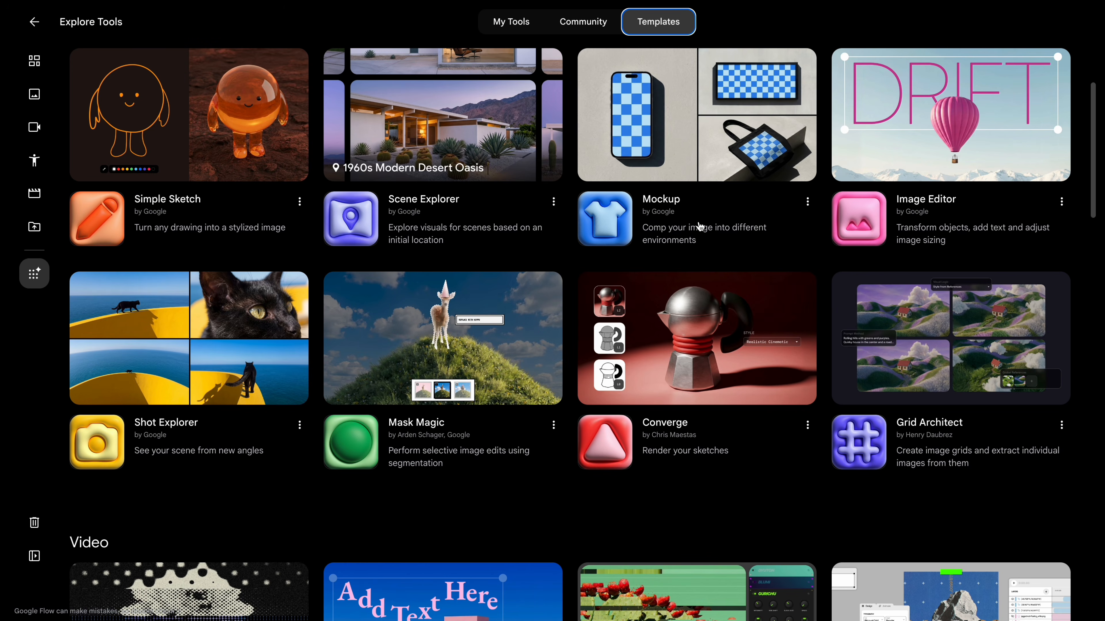
Open the Mockup template and import the "Morning Hug" coffee cup image as the canvas media
{"action": "left_click", "coordinate": [724, 244]}
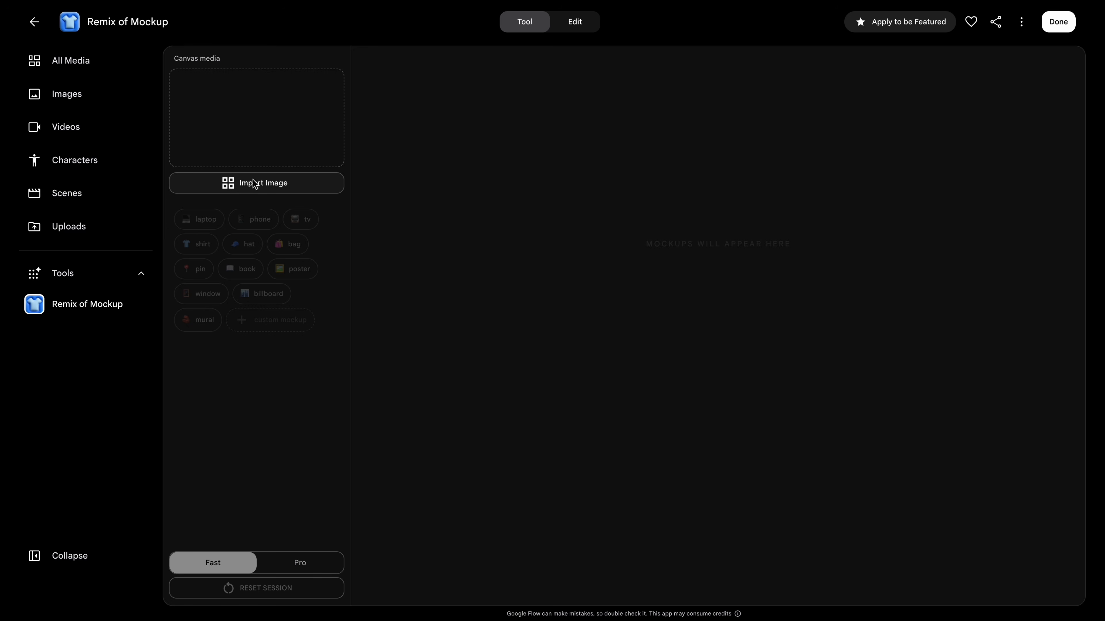
{"action": "left_click", "coordinate": [250, 181]}
{"action": "left_click", "coordinate": [669, 468]}
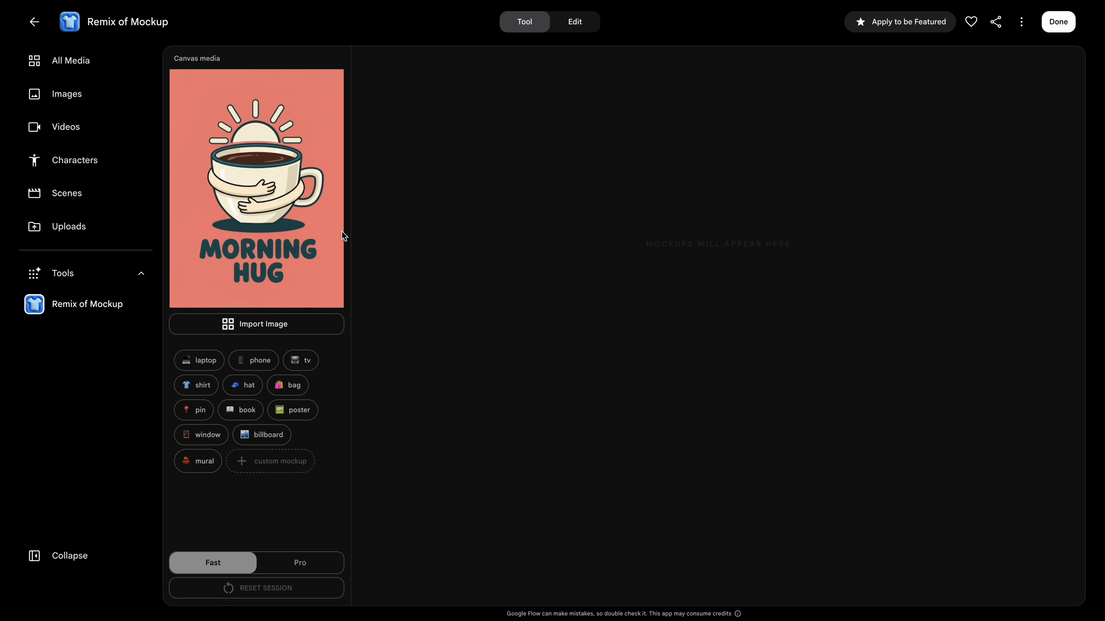
Generate Morning Hug mockups for laptop, phone, tv, shirt, hat, bag, pin, book, poster, window, billboard and mural
{"action": "left_click", "coordinate": [203, 362]}
{"action": "left_click", "coordinate": [257, 361]}
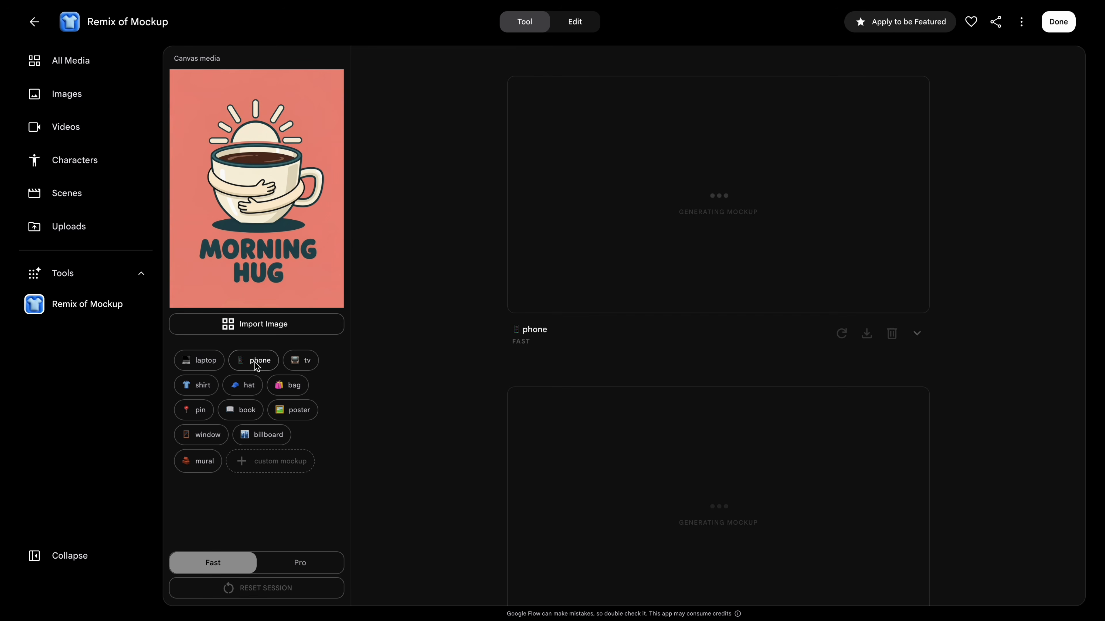
{"action": "left_click", "coordinate": [299, 363]}
{"action": "left_click", "coordinate": [196, 386]}
{"action": "left_click", "coordinate": [246, 386]}
{"action": "left_click", "coordinate": [285, 386]}
{"action": "left_click", "coordinate": [193, 410]}
{"action": "left_click", "coordinate": [246, 410]}
{"action": "left_click", "coordinate": [305, 410]}
{"action": "left_click", "coordinate": [208, 435]}
Examine how the Morning Hug design is applied in each generated mockup, from the laptop through to the mural
{"action": "scroll", "coordinate": [693, 389], "scroll_direction": "down", "scroll_amount": 15}
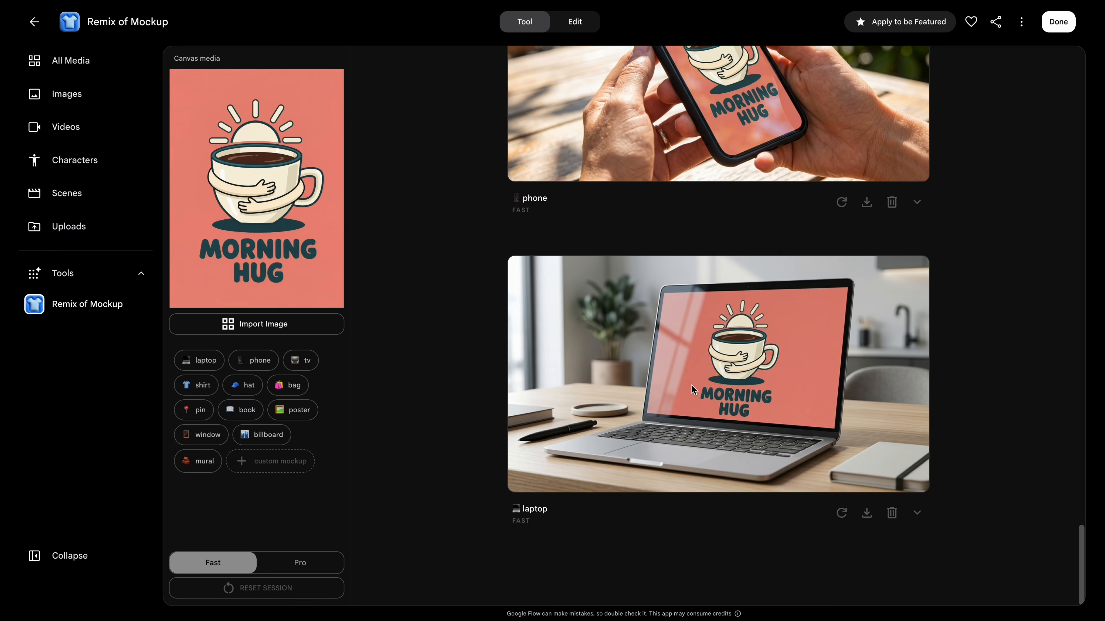
{"action": "scroll", "coordinate": [693, 389], "scroll_direction": "up", "scroll_amount": 5}
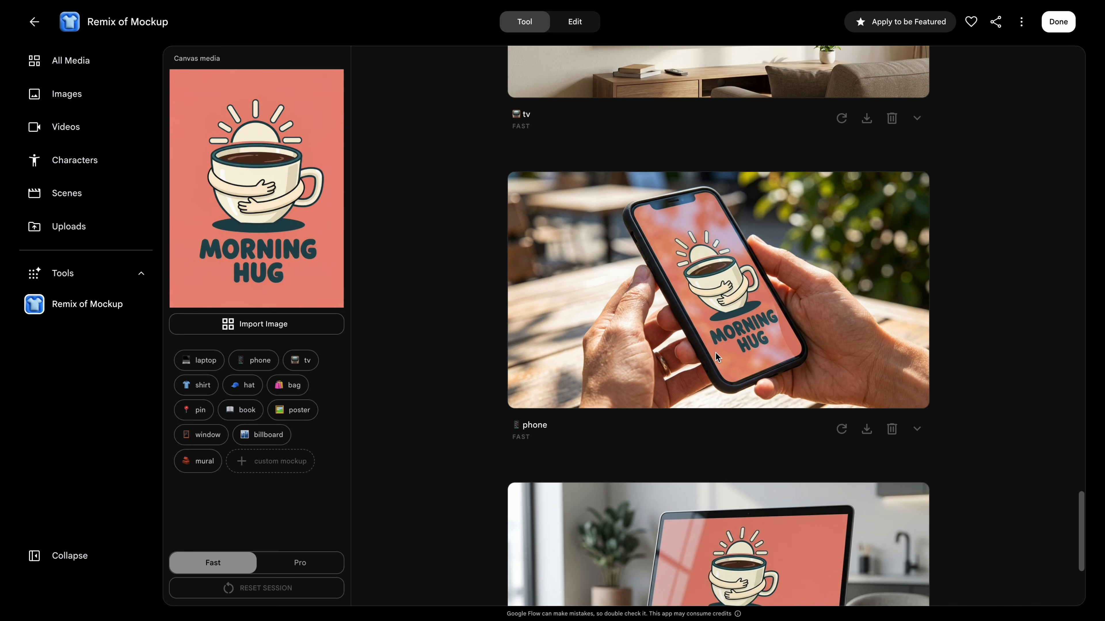
{"action": "scroll", "coordinate": [720, 344], "scroll_direction": "up", "scroll_amount": 7}
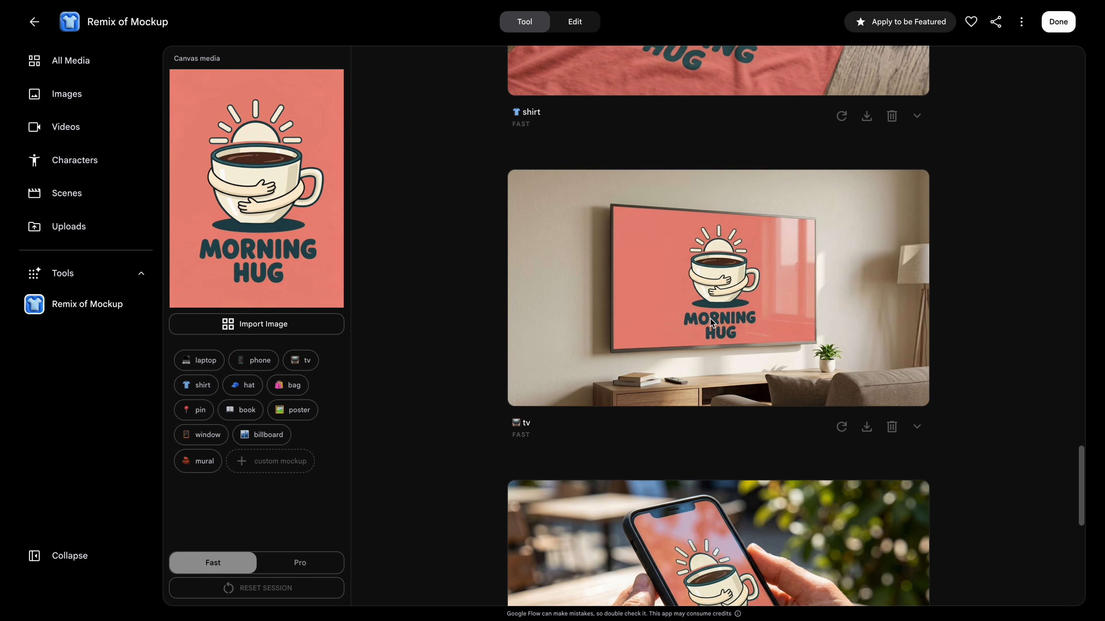
{"action": "scroll", "coordinate": [712, 322], "scroll_direction": "up", "scroll_amount": 6}
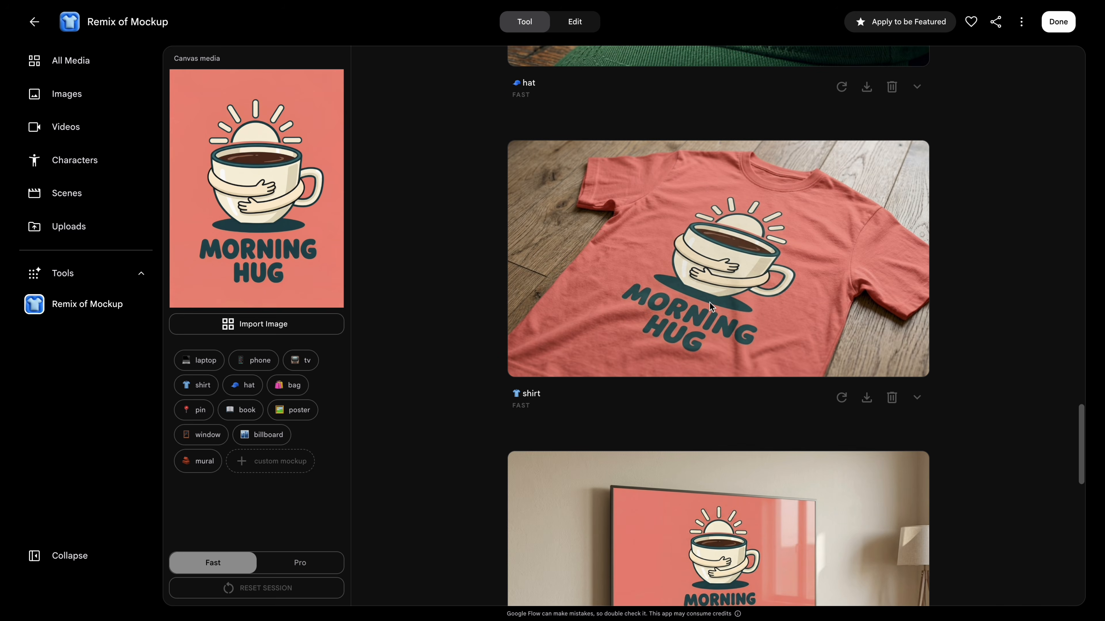
{"action": "scroll", "coordinate": [714, 309], "scroll_direction": "up", "scroll_amount": 7}
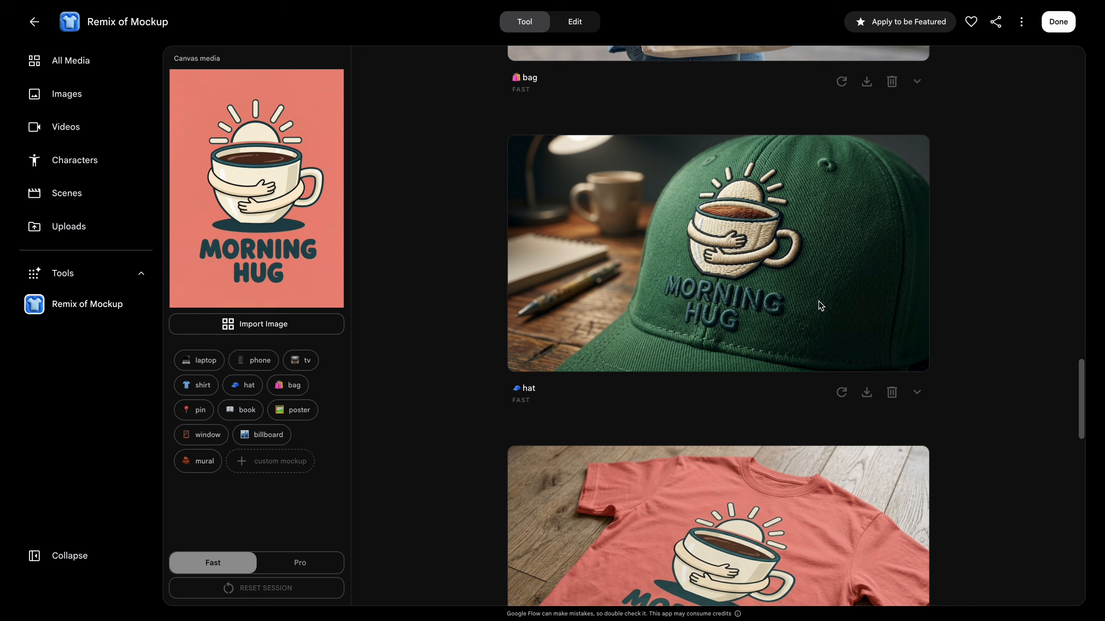
{"action": "scroll", "coordinate": [820, 305], "scroll_direction": "up", "scroll_amount": 10}
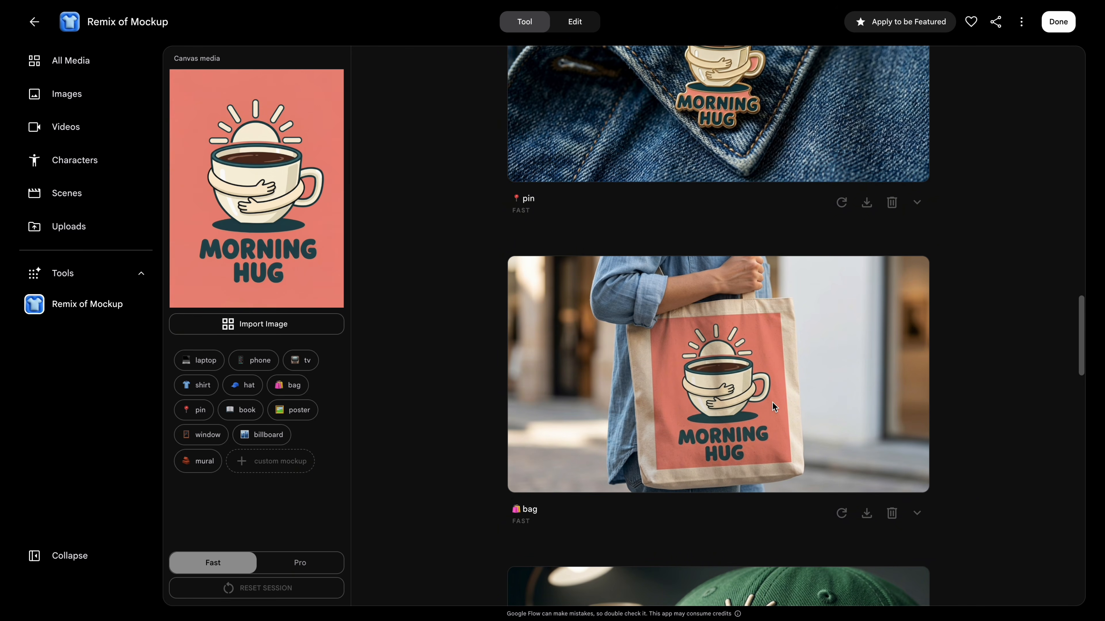
{"action": "scroll", "coordinate": [774, 407], "scroll_direction": "up", "scroll_amount": 7}
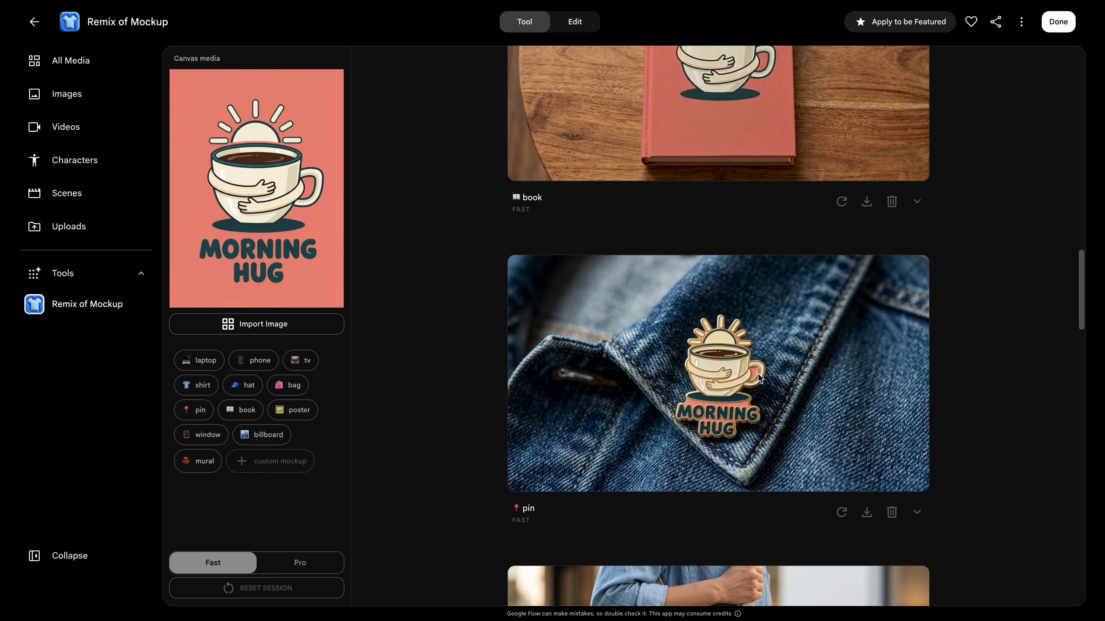
{"action": "scroll", "coordinate": [759, 378], "scroll_direction": "up", "scroll_amount": 14}
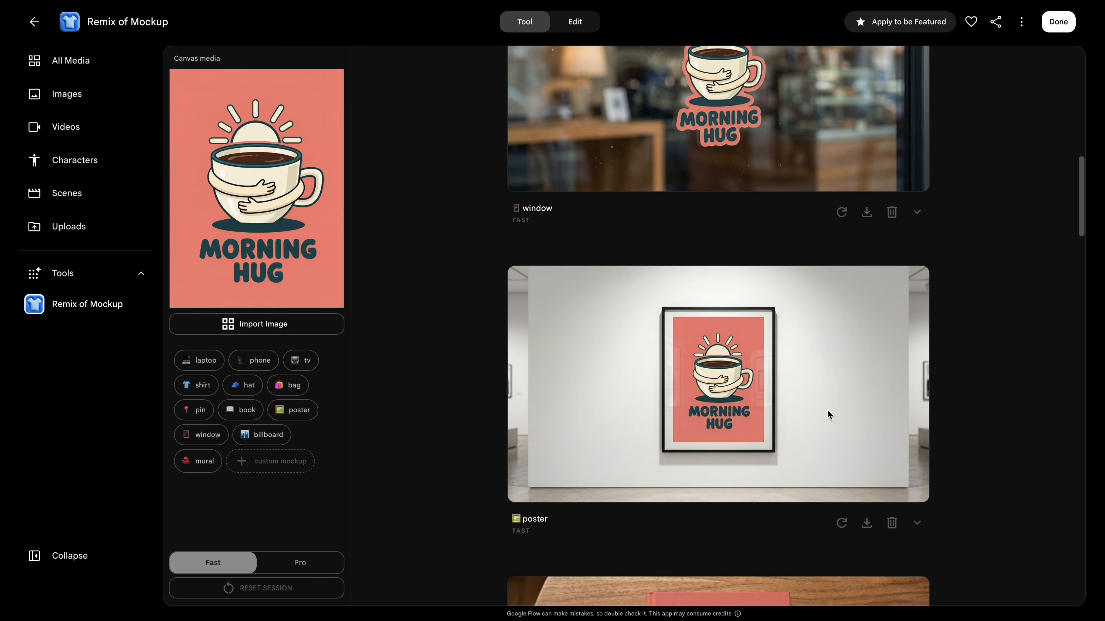
{"action": "scroll", "coordinate": [829, 415], "scroll_direction": "up", "scroll_amount": 6}
{"action": "scroll", "coordinate": [743, 352], "scroll_direction": "up", "scroll_amount": 7}
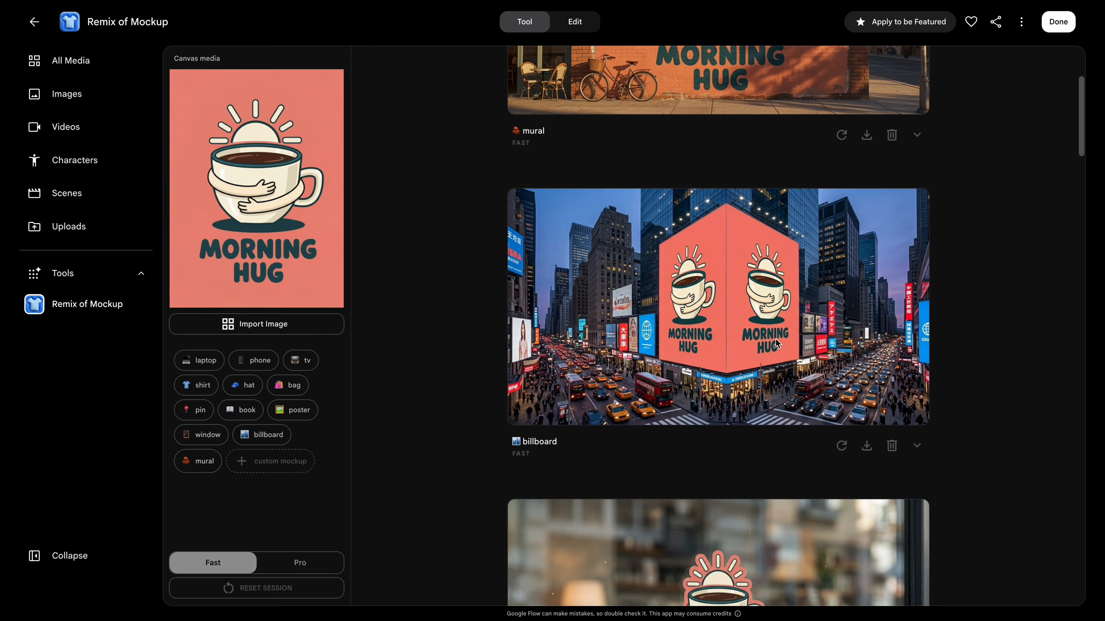
{"action": "scroll", "coordinate": [777, 343], "scroll_direction": "up", "scroll_amount": 5}
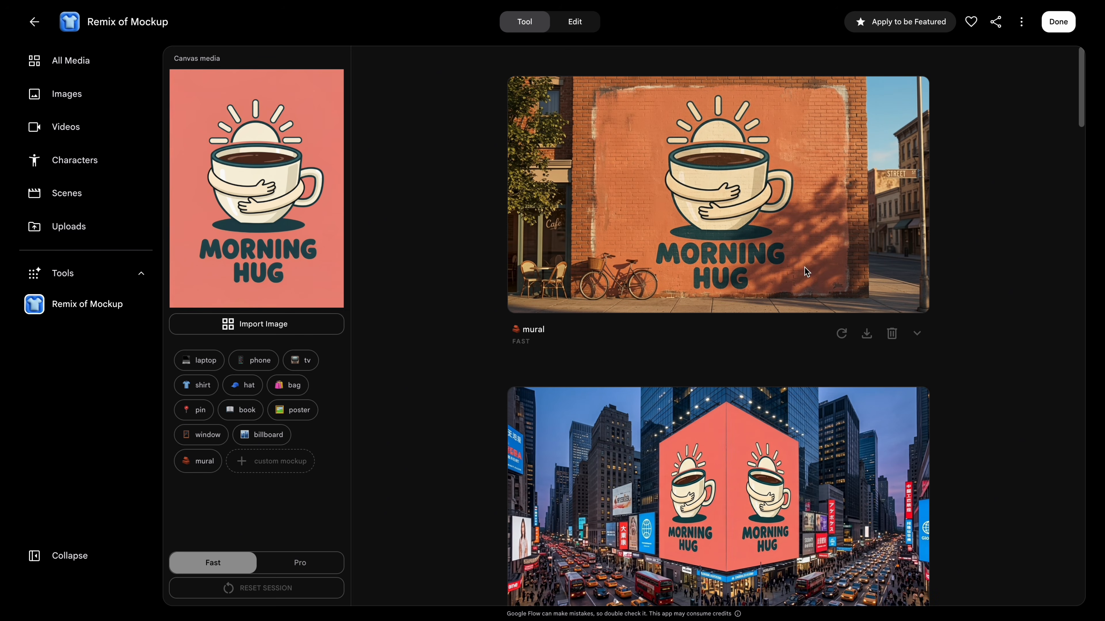
Generate a custom mockup of the Morning Hug design described as "mug"
{"action": "left_click", "coordinate": [276, 463]}
{"action": "type", "text": "mug"}
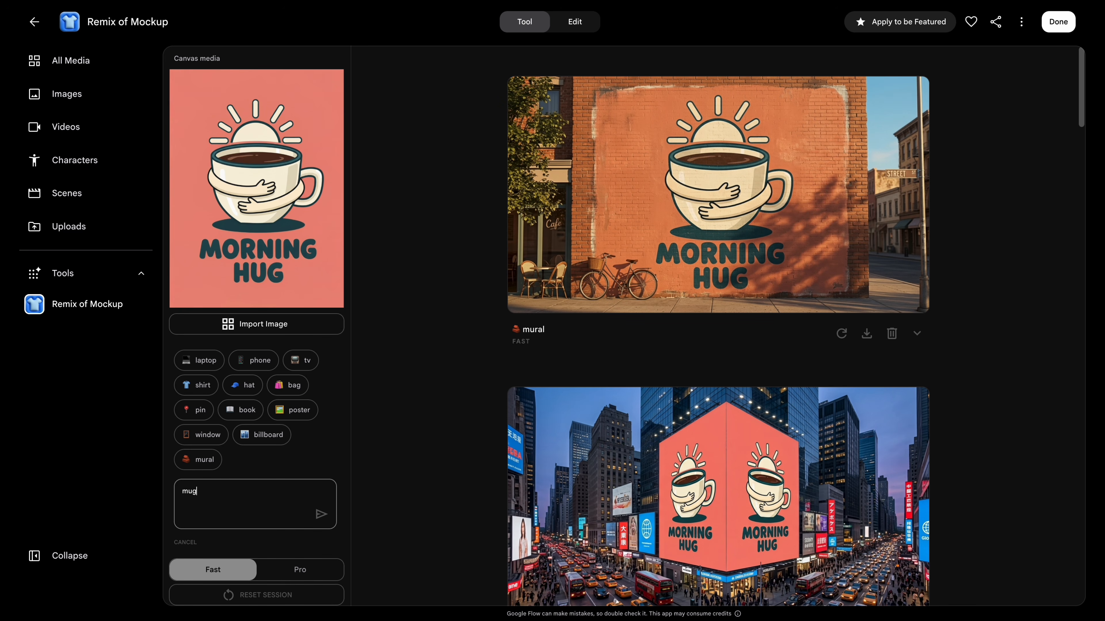
{"action": "key", "text": "Return"}
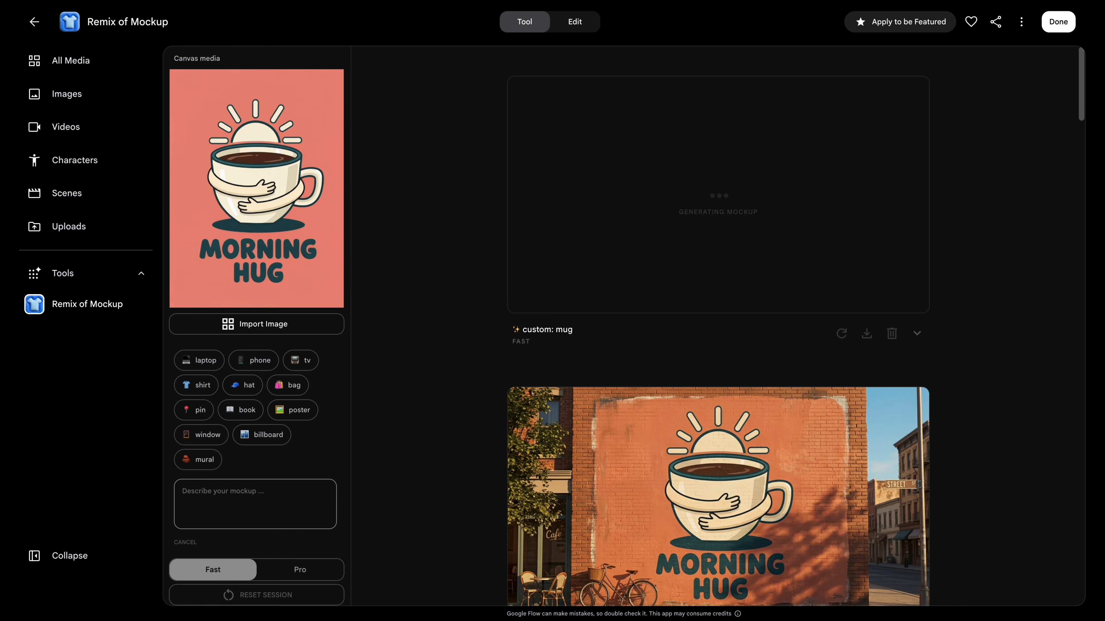
Regenerate the custom mug mockup, and generate another of a person holding a mug under a coffee machine filling it
{"action": "left_click", "coordinate": [841, 335]}
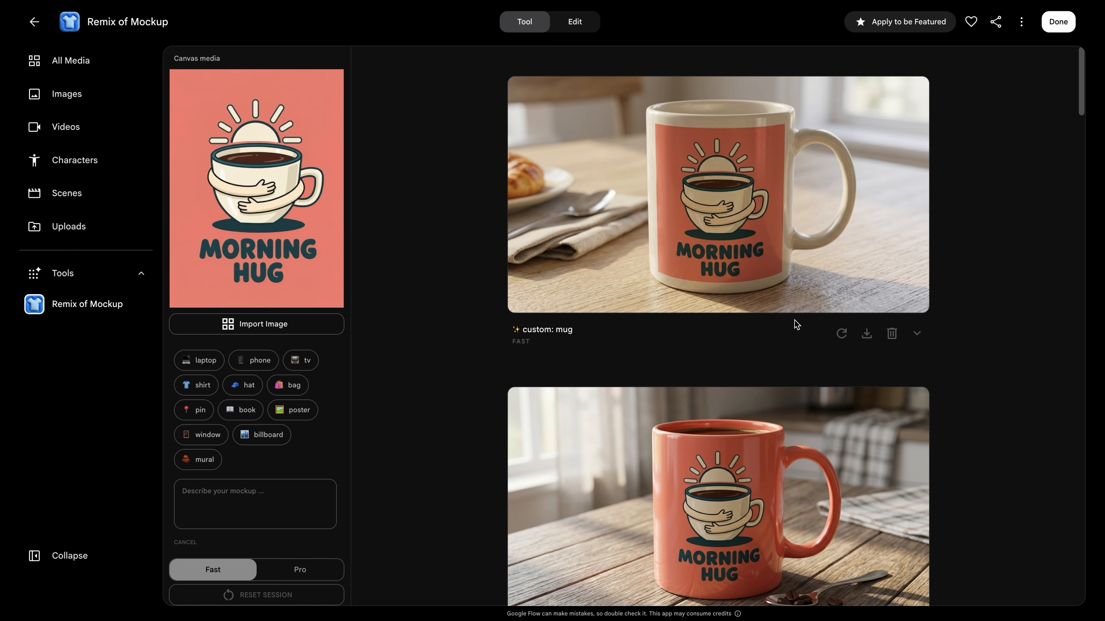
{"action": "left_click", "coordinate": [243, 496]}
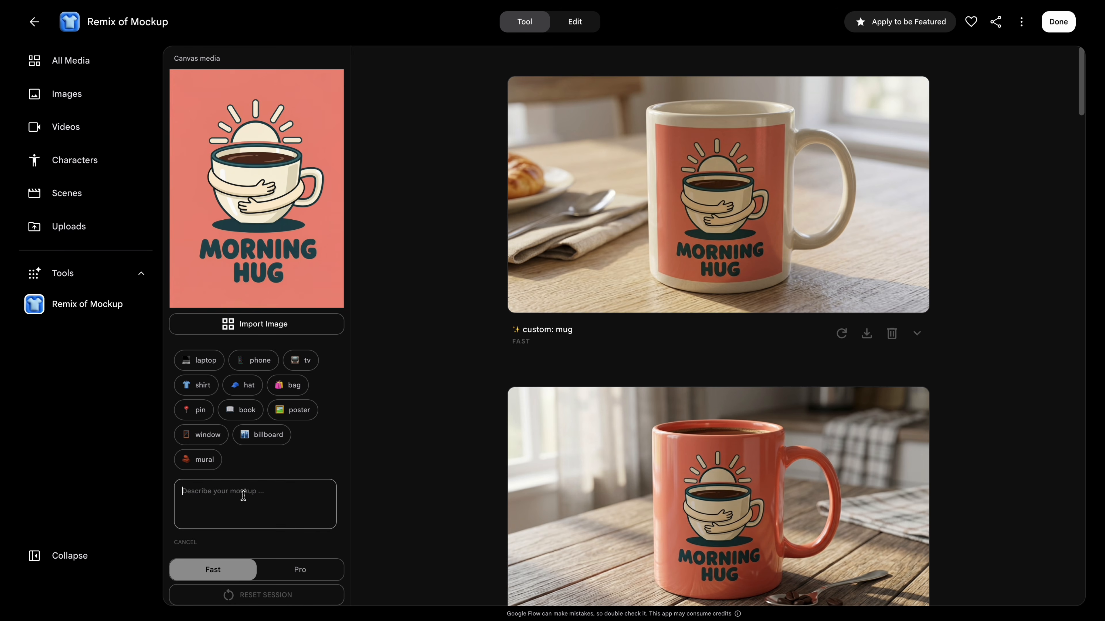
{"action": "type", "text": "a"}
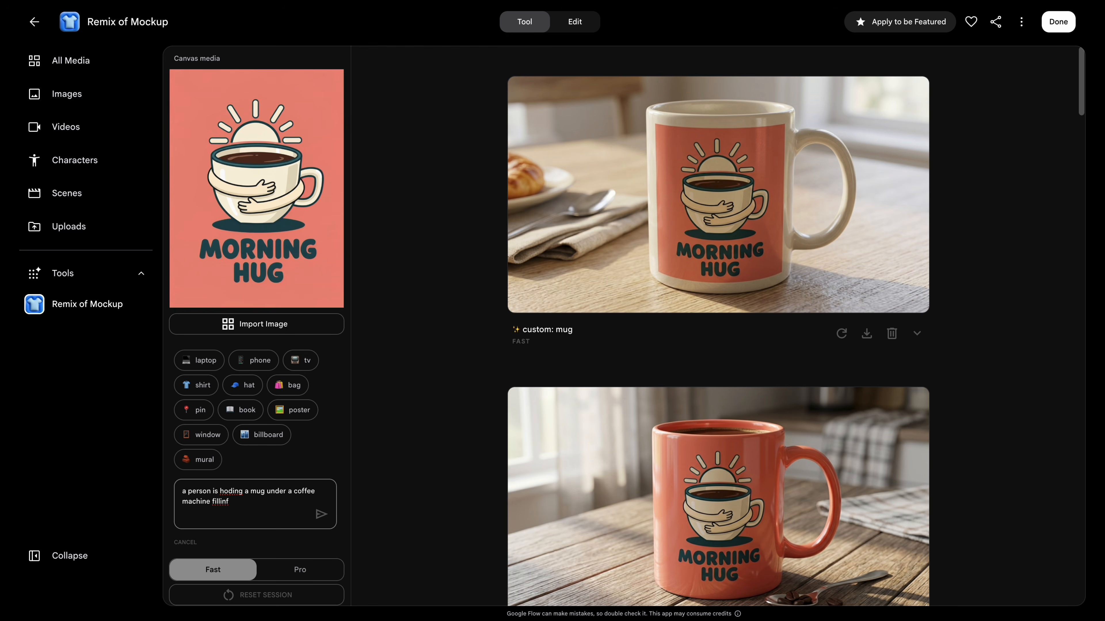
{"action": "type", "text": "person is hoding a mug under a coffee machine filling it with fresh co"}
{"action": "key", "text": "Return"}
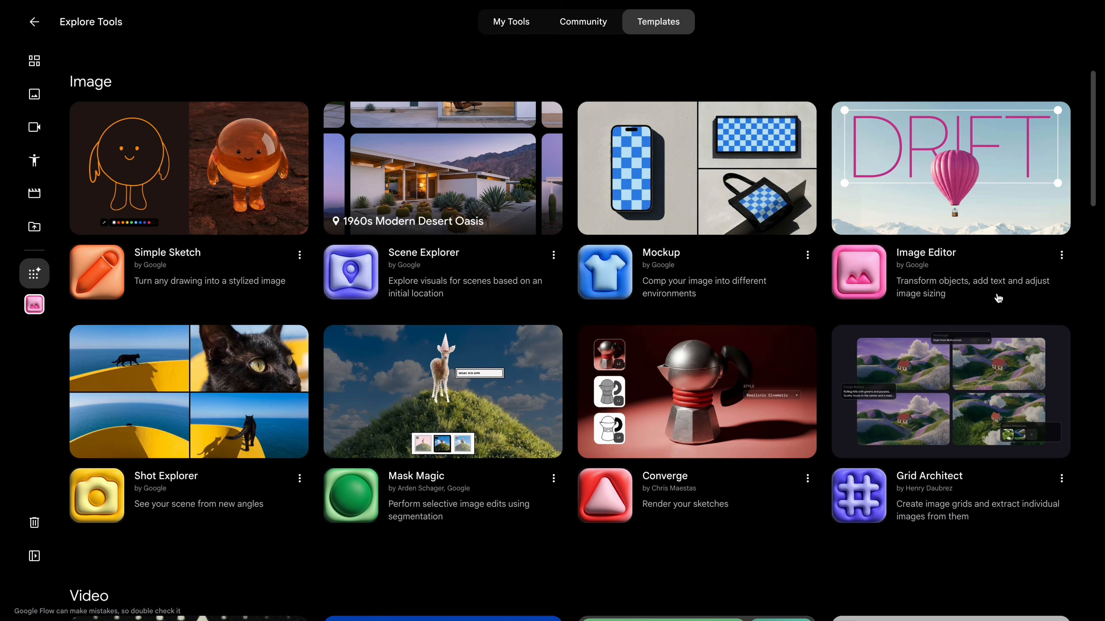
Open the Image Editor template and add the generated beige mug mockup as an image layer
{"action": "left_click", "coordinate": [996, 92]}
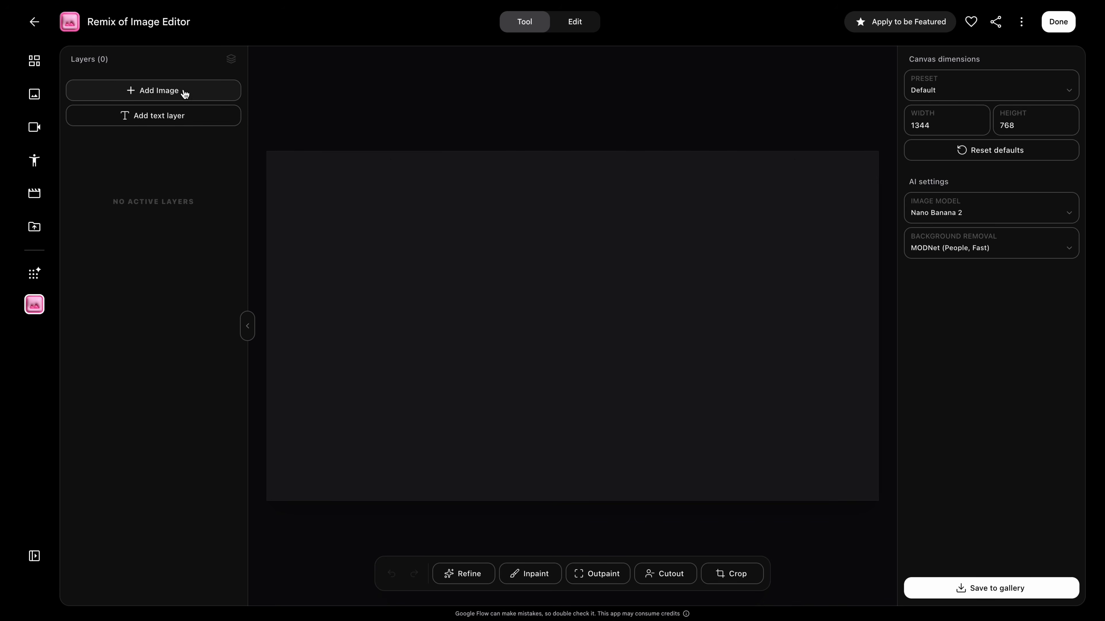
{"action": "left_click", "coordinate": [150, 91]}
{"action": "left_click", "coordinate": [88, 121]}
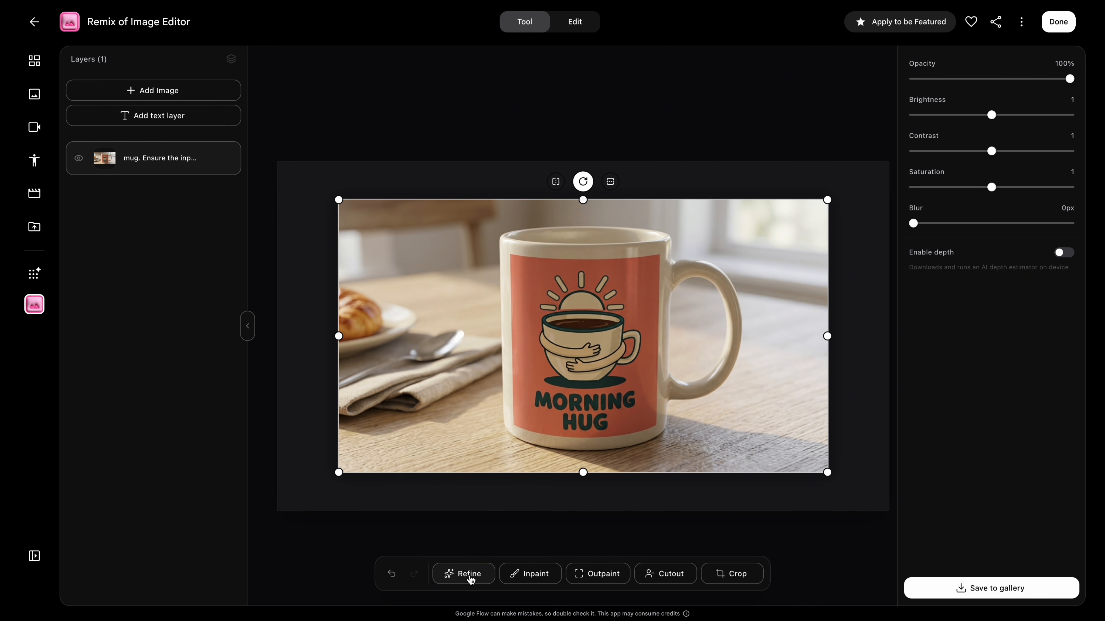
Refine the mug image with "Harmonize the scene, unifying the lighting and colors." and inpaint the table area beside the handle with "add a apple"
{"action": "left_click", "coordinate": [469, 576]}
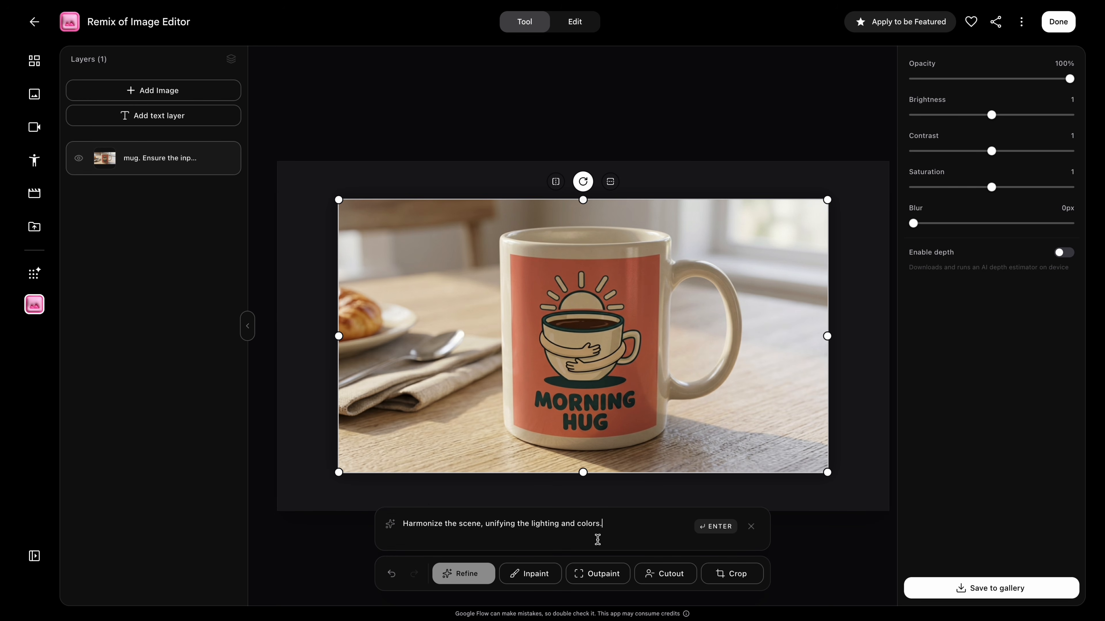
{"action": "left_click", "coordinate": [717, 527]}
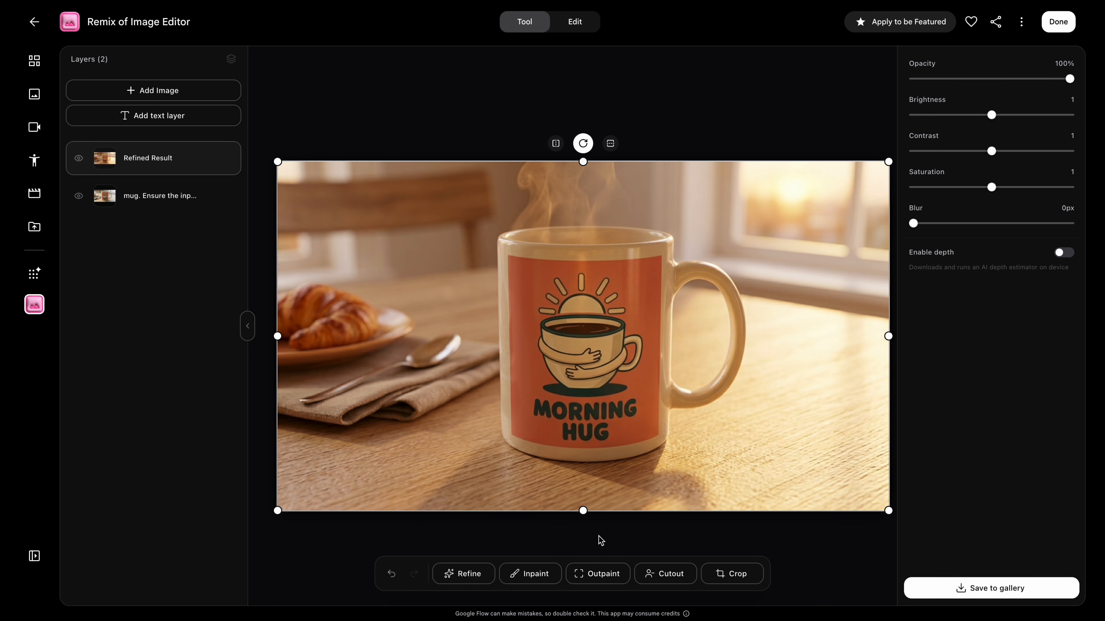
{"action": "left_click", "coordinate": [532, 579]}
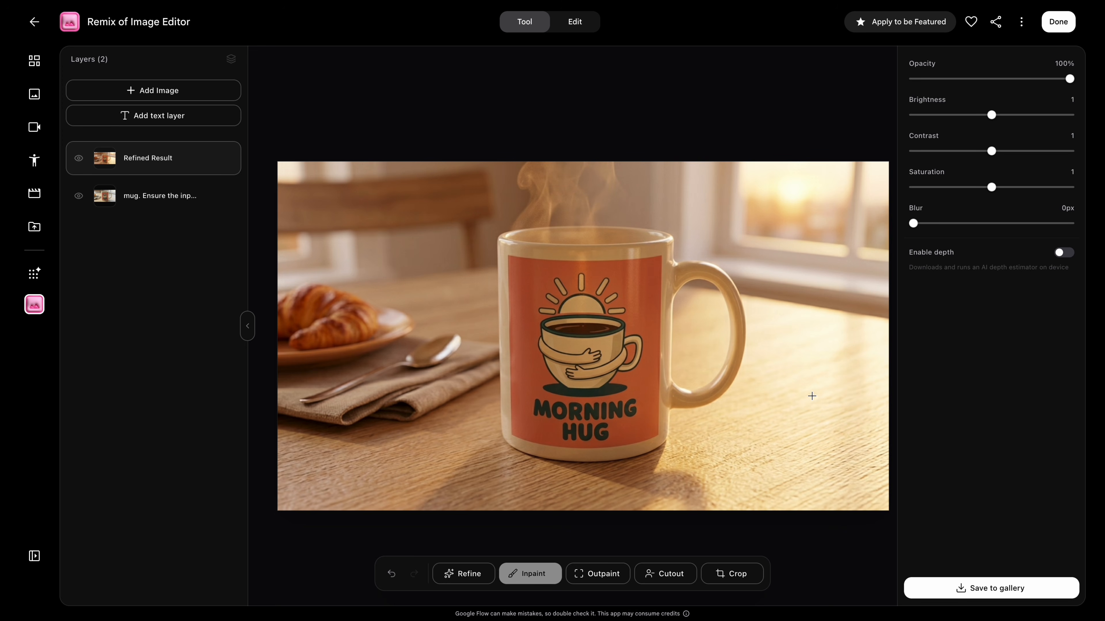
{"action": "mouse_move", "coordinate": [802, 374]}
{"action": "left_mouse_down"}
{"action": "mouse_move", "coordinate": [798, 401]}
{"action": "mouse_move", "coordinate": [843, 399]}
{"action": "mouse_move", "coordinate": [812, 422]}
{"action": "left_mouse_up"}
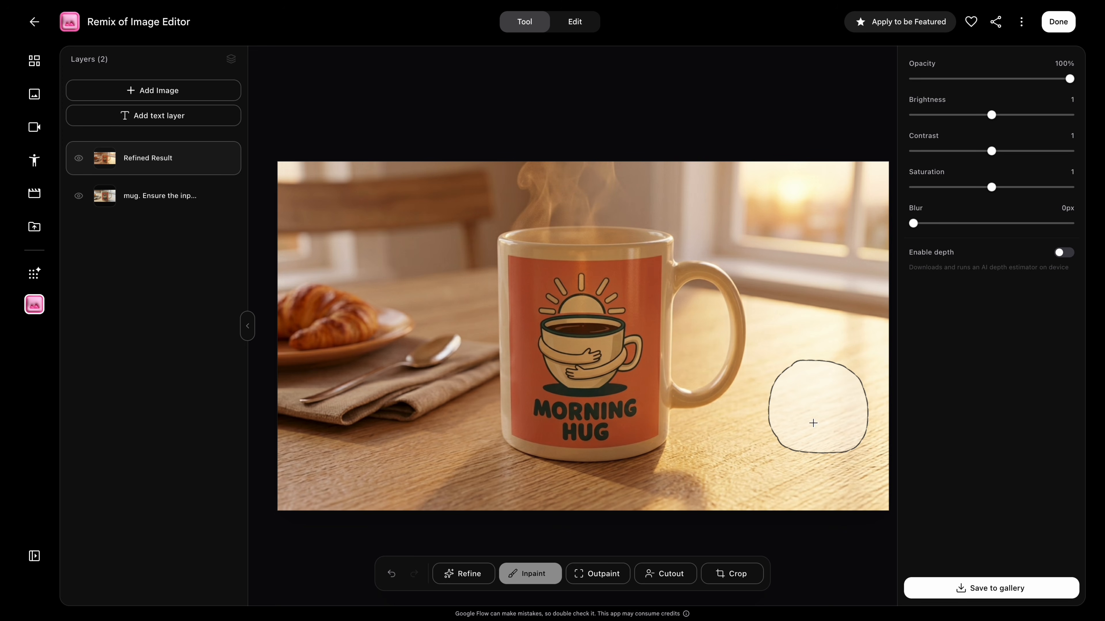
{"action": "type", "text": "add a apple"}
{"action": "left_click", "coordinate": [717, 528]}
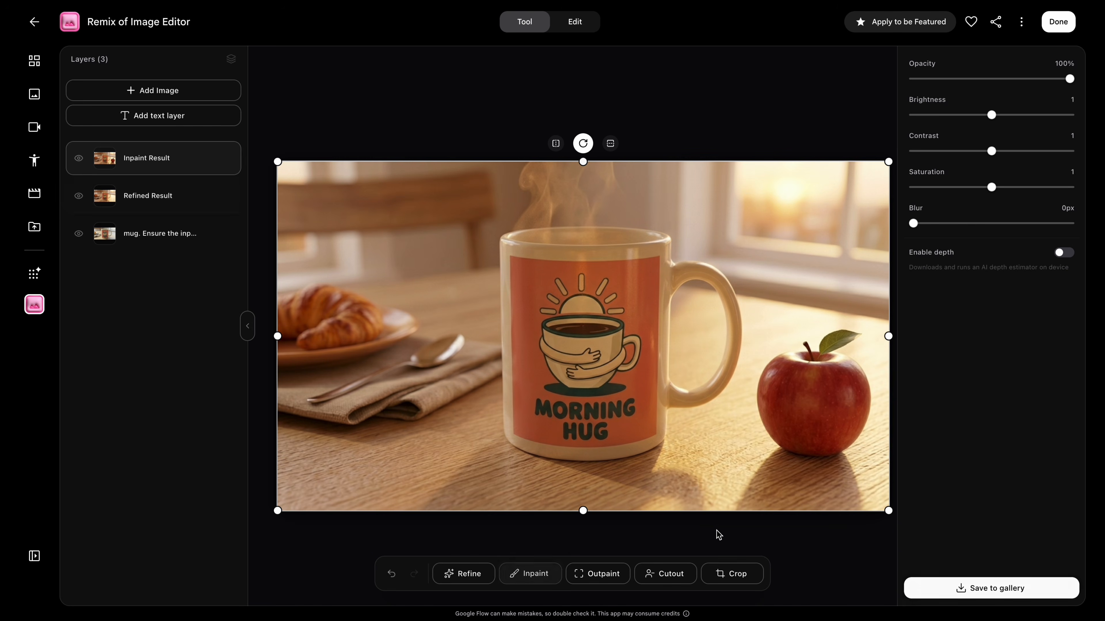
Inpaint a mask drawn around the apple and its shadow with a prompt to delete this apple
{"action": "mouse_move", "coordinate": [759, 410]}
{"action": "left_mouse_down"}
{"action": "mouse_move", "coordinate": [859, 337]}
{"action": "mouse_move", "coordinate": [854, 455]}
{"action": "mouse_move", "coordinate": [757, 405]}
{"action": "left_mouse_up"}
{"action": "mouse_move", "coordinate": [800, 441]}
{"action": "left_mouse_down"}
{"action": "mouse_move", "coordinate": [759, 470]}
{"action": "mouse_move", "coordinate": [866, 509]}
{"action": "mouse_move", "coordinate": [852, 456]}
{"action": "left_mouse_up"}
{"action": "left_click", "coordinate": [511, 526]}
{"action": "type", "text": "delete"}
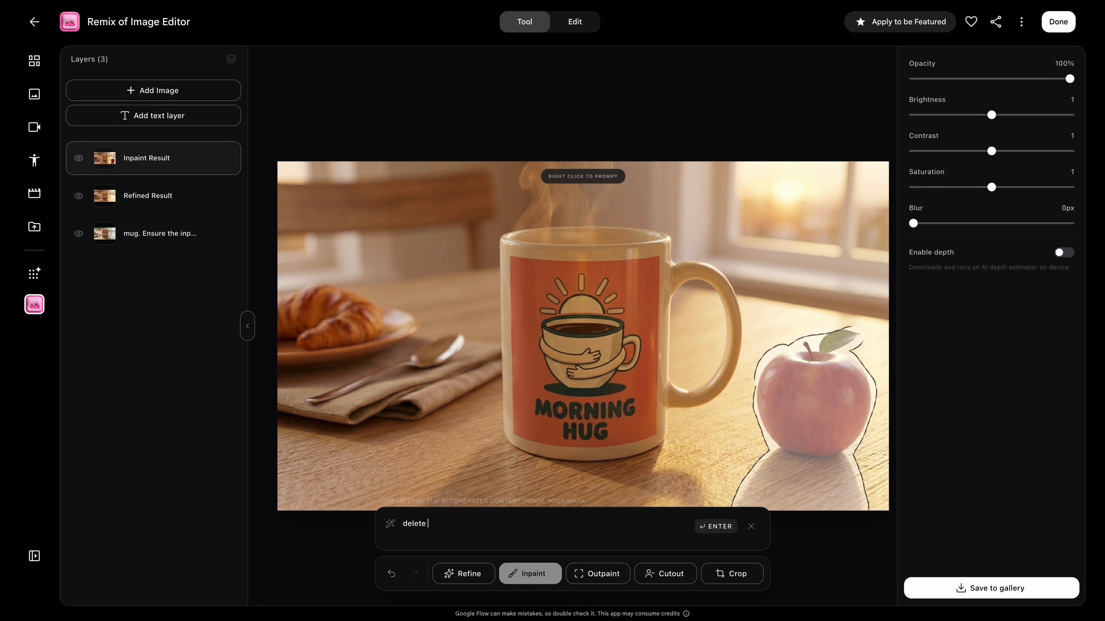
{"action": "type", "text": " this appl"}
{"action": "key", "text": "BackSpace"}
{"action": "type", "text": "pl,e"}
{"action": "left_click", "coordinate": [715, 526]}
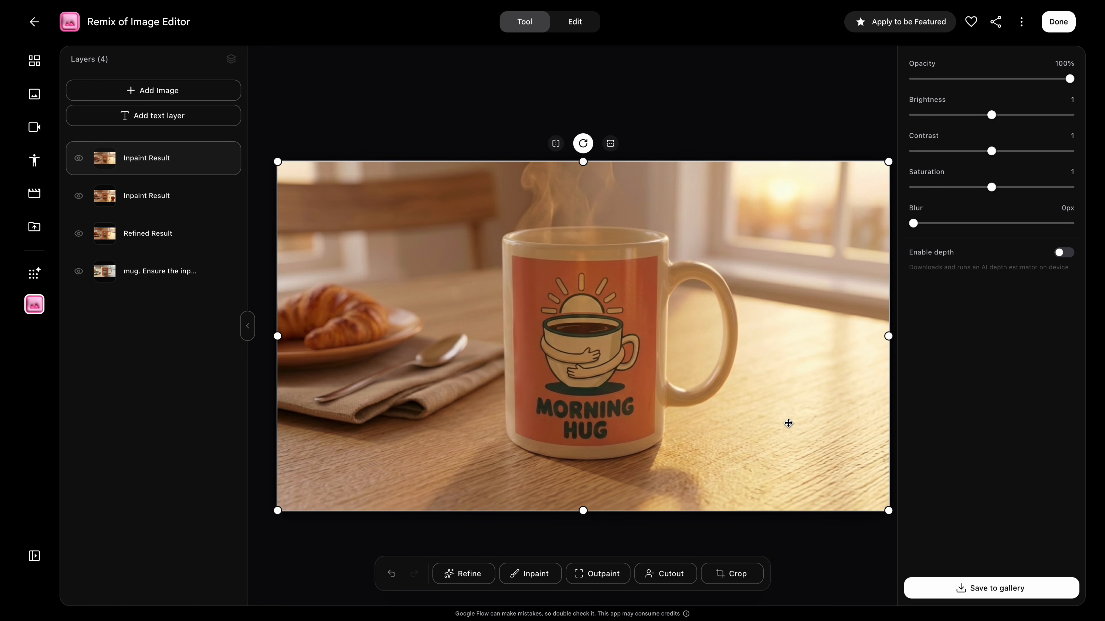
Shrink the uppermost Inpaint Result image to the middle of the canvas and hide the three layers beneath it
{"action": "left_click", "coordinate": [603, 574]}
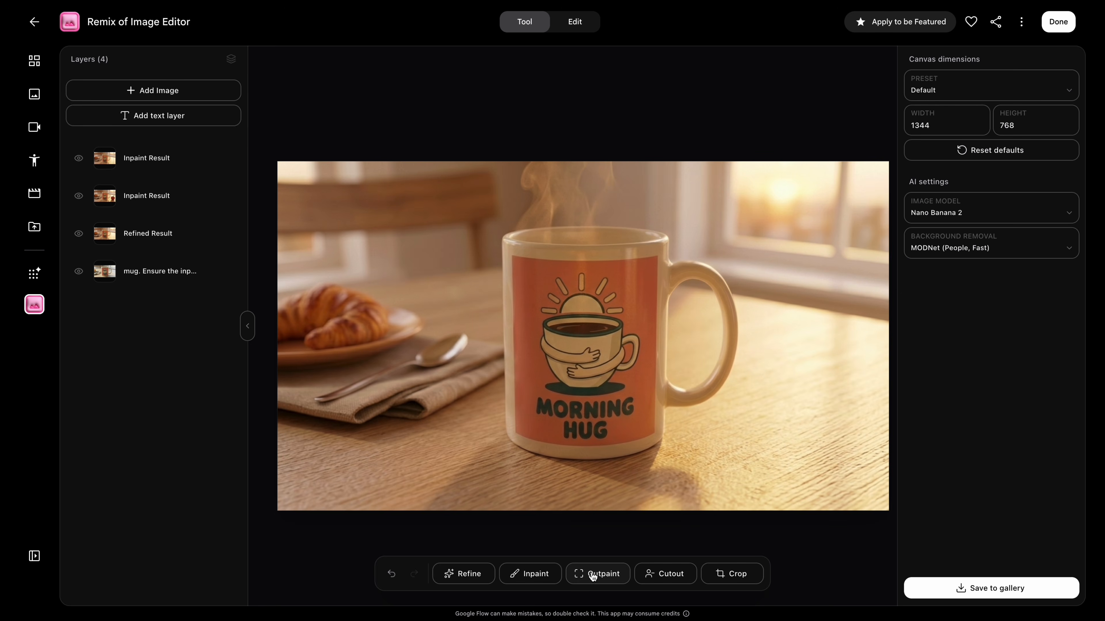
{"action": "left_click", "coordinate": [715, 452]}
{"action": "left_click_drag", "start_coordinate": [889, 161], "coordinate": [775, 227]}
{"action": "left_click", "coordinate": [78, 196]}
{"action": "left_click", "coordinate": [78, 233]}
{"action": "left_click", "coordinate": [78, 271]}
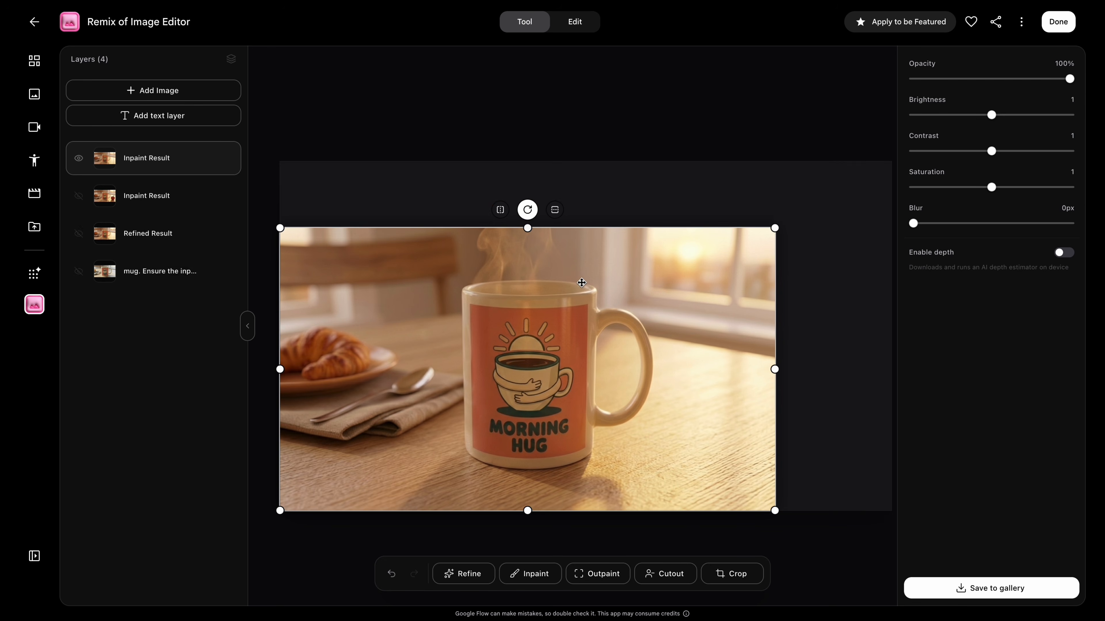
{"action": "left_click_drag", "start_coordinate": [561, 278], "coordinate": [615, 246]}
{"action": "left_click_drag", "start_coordinate": [829, 196], "coordinate": [781, 224]}
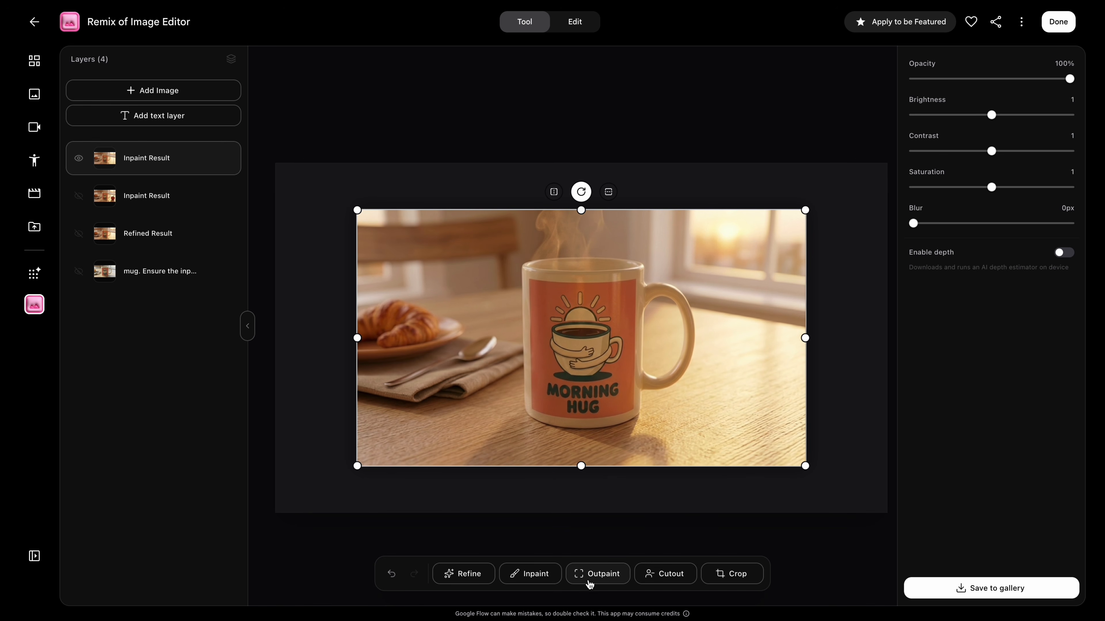
Outpaint the empty canvas around the mug image with the prompt "fill in this image"
{"action": "left_click", "coordinate": [601, 573]}
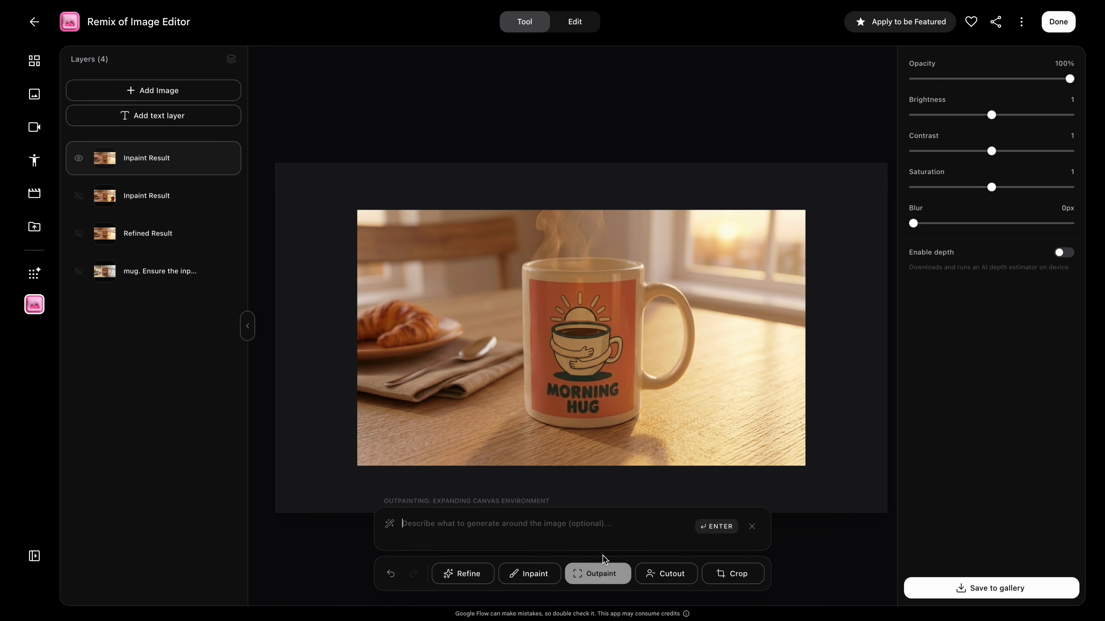
{"action": "type", "text": "fill in this image"}
{"action": "left_click", "coordinate": [730, 530]}
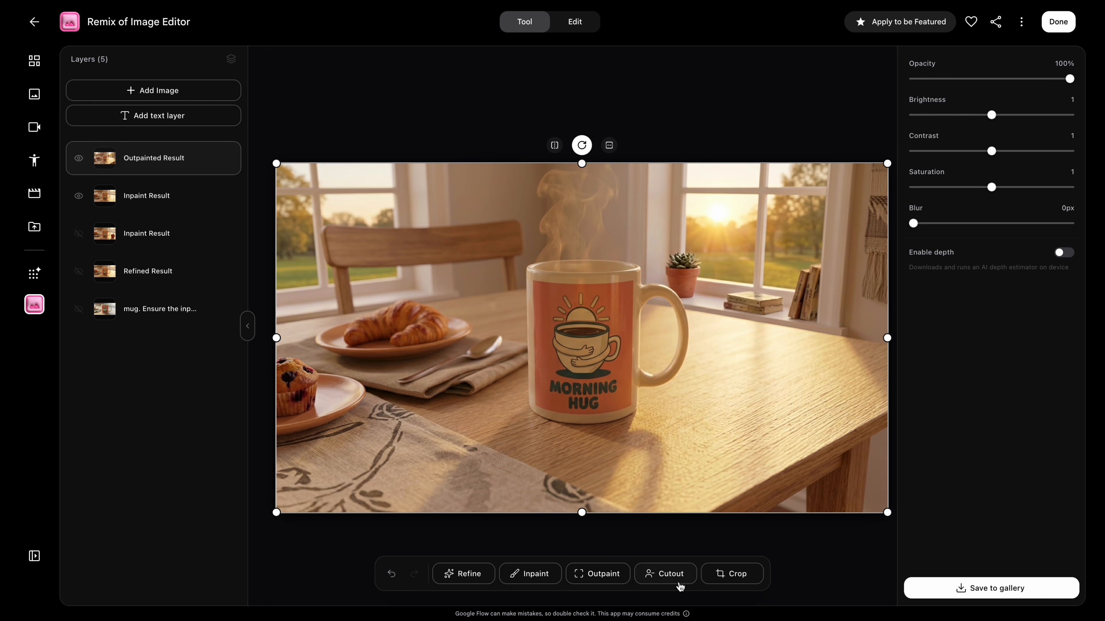
Add the original Morning Hug image as a layer and hide the Outpainted Result and visible Inpaint Result layers
{"action": "left_click", "coordinate": [150, 94]}
{"action": "left_click", "coordinate": [123, 111]}
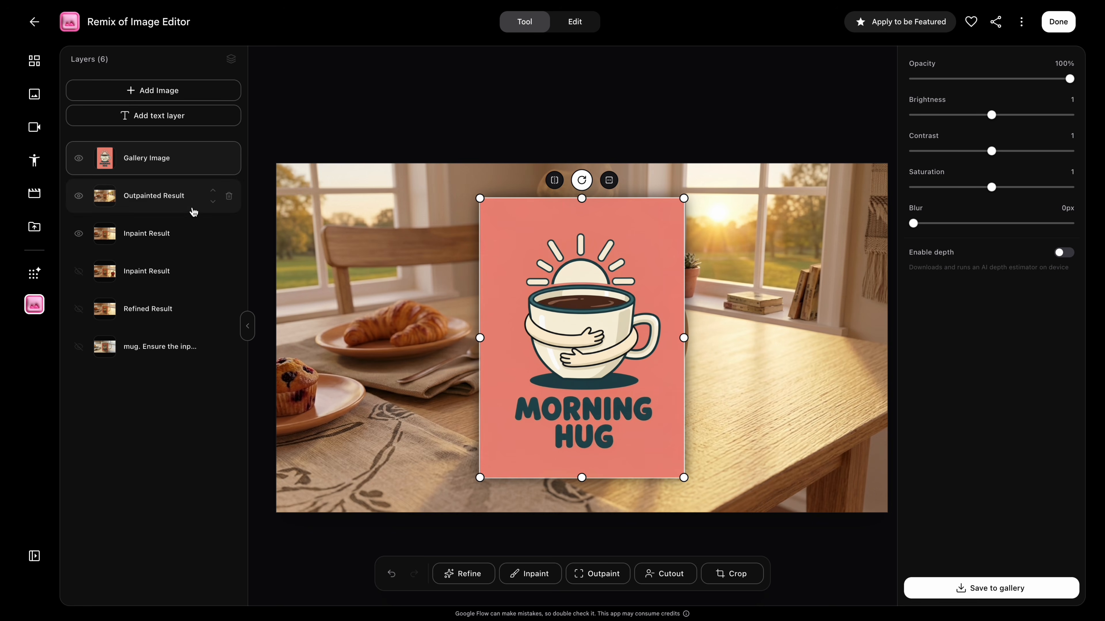
{"action": "left_click", "coordinate": [78, 195]}
{"action": "left_click", "coordinate": [78, 233]}
Try the Cutout on the Morning Hug image with MODNet background removal, and undo it
{"action": "left_click", "coordinate": [669, 575]}
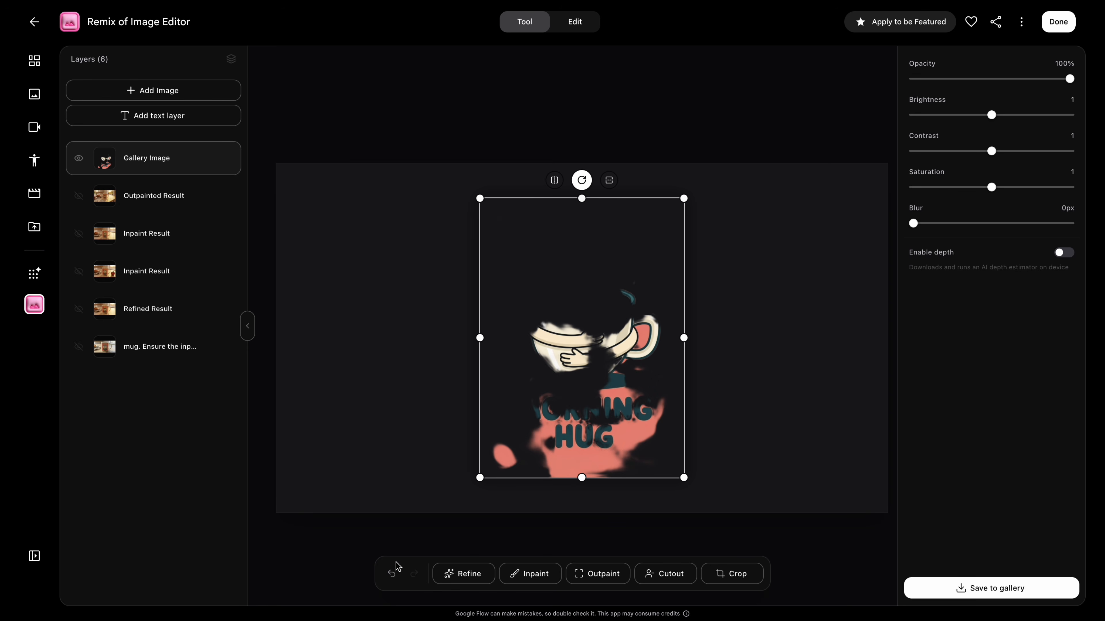
{"action": "left_click", "coordinate": [391, 573]}
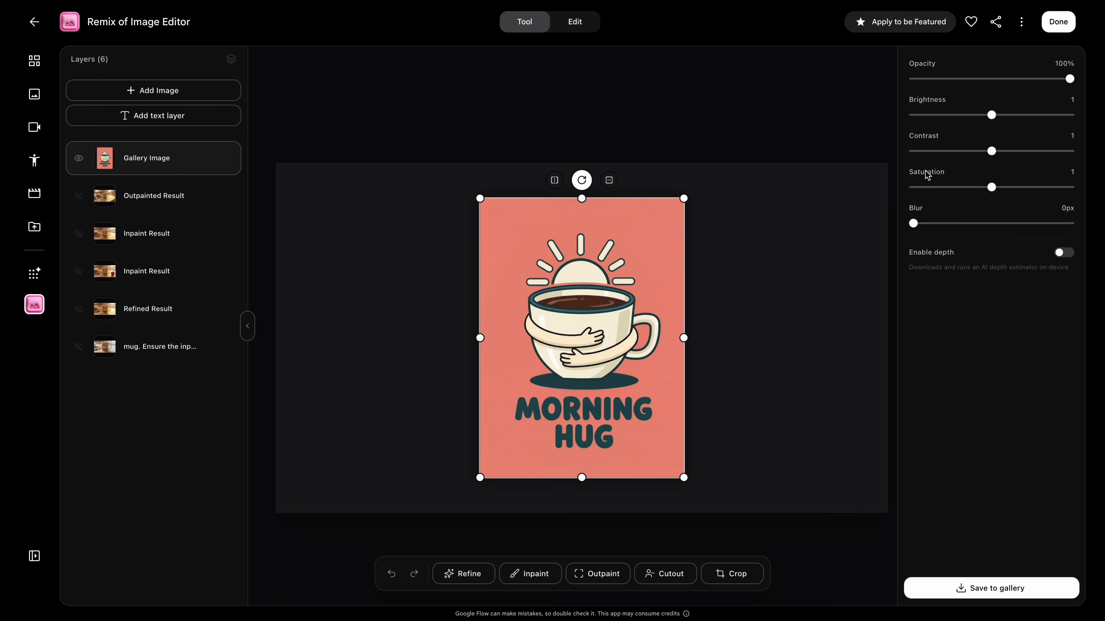
Set background removal to BEN2 (General, Quality) and cut out the Morning Hug image
{"action": "left_click", "coordinate": [777, 148]}
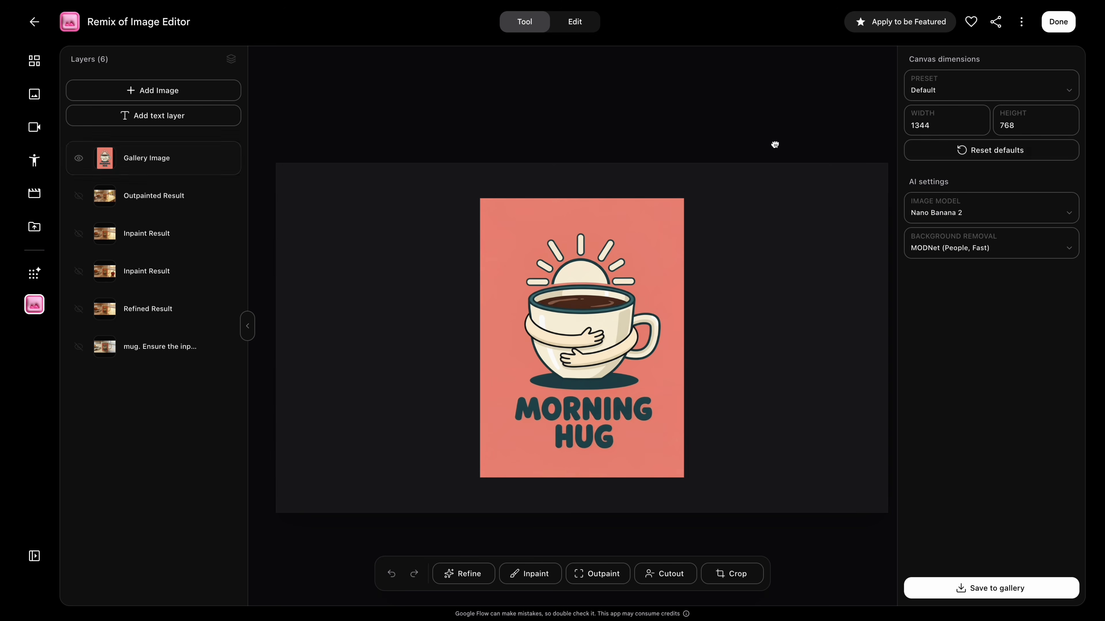
{"action": "left_click", "coordinate": [973, 250]}
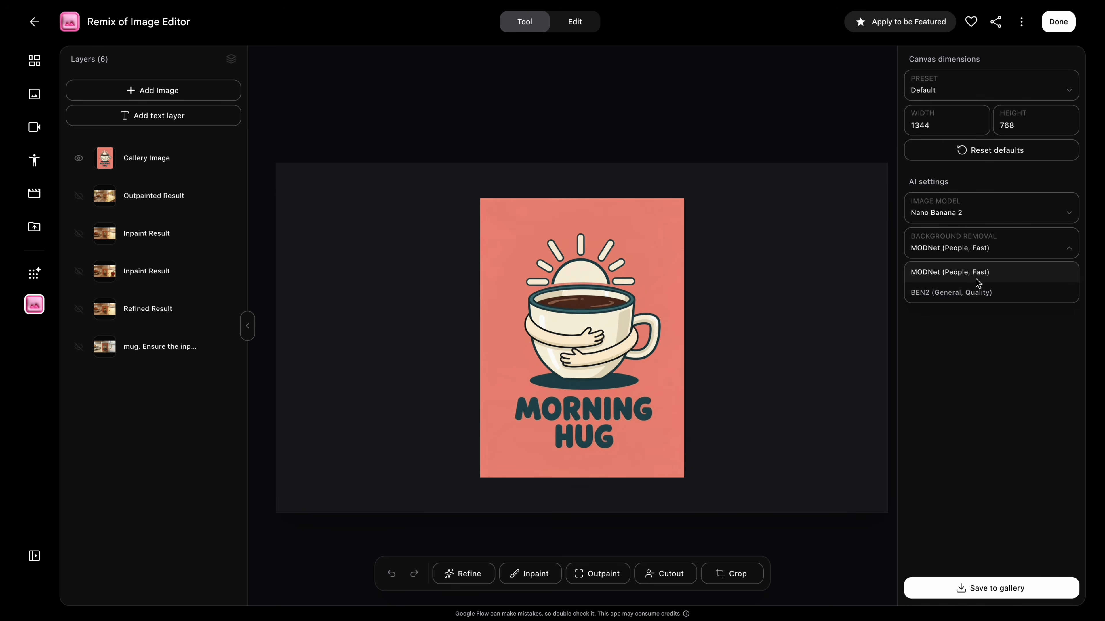
{"action": "left_click", "coordinate": [722, 482]}
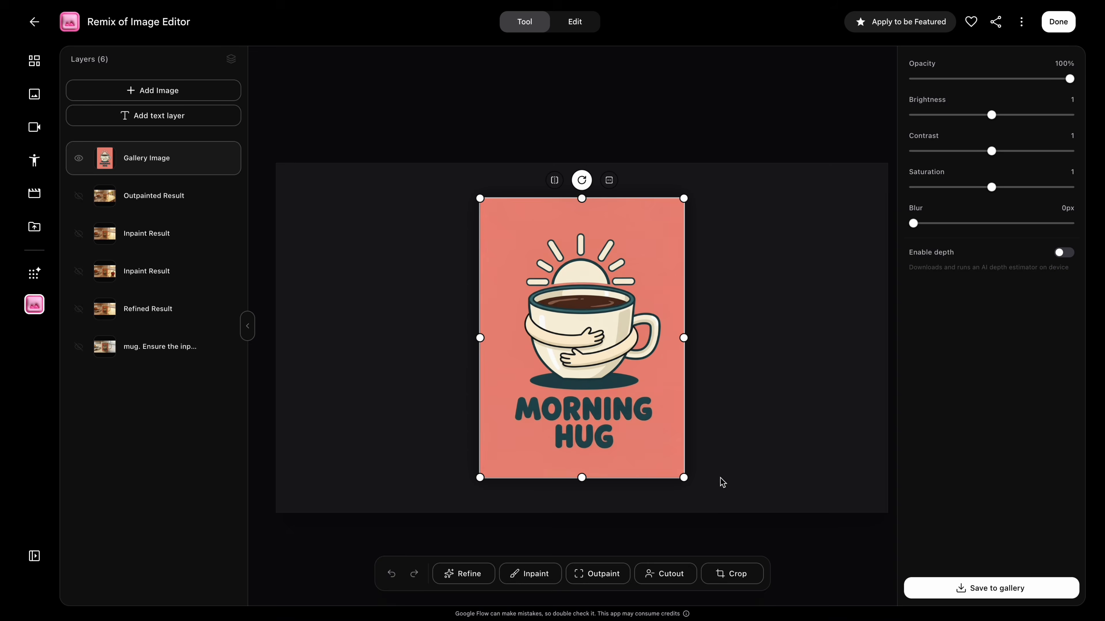
{"action": "left_click", "coordinate": [670, 574]}
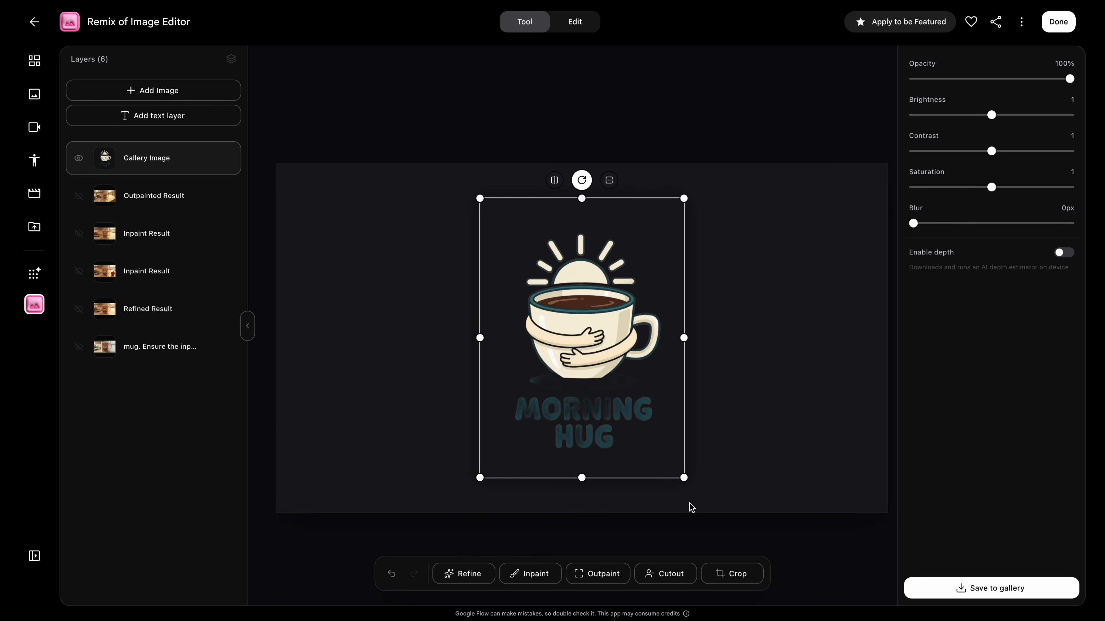
Replace the Morning Hug layer with the multicoloured four-pointed star image and cut out its background
{"action": "key", "text": "Delete"}
{"action": "left_click", "coordinate": [153, 96]}
{"action": "left_click", "coordinate": [150, 119]}
{"action": "left_click", "coordinate": [663, 575]}
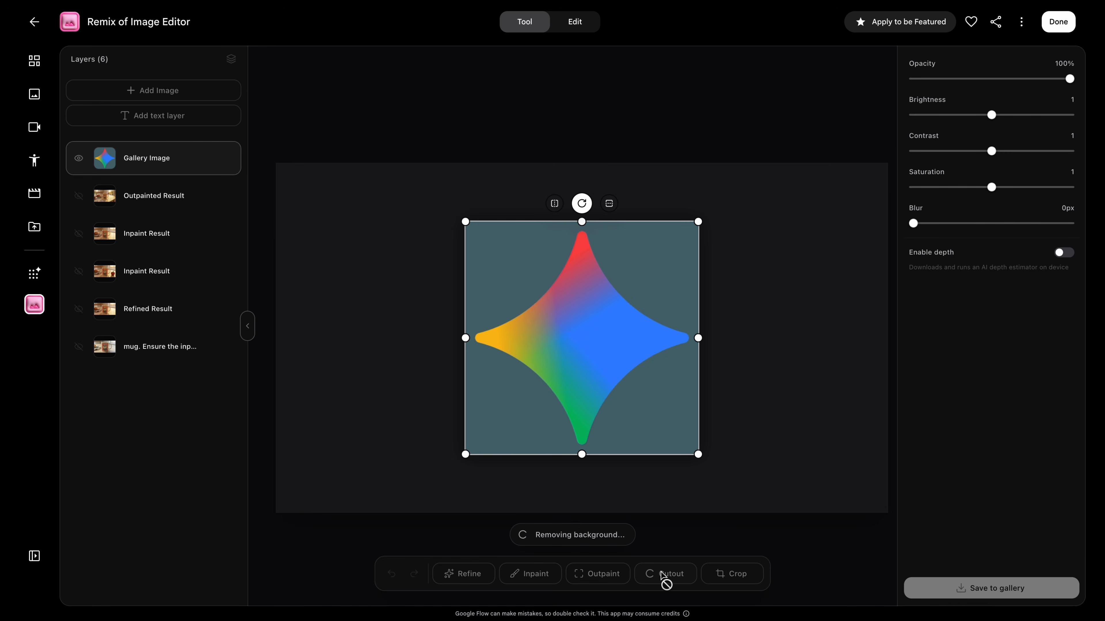
Show the Outpainted Result layer and place the star, scaled down, in the lower-right corner of the scene
{"action": "left_click", "coordinate": [80, 197]}
{"action": "left_click_drag", "start_coordinate": [617, 338], "coordinate": [804, 455]}
Crop the Outpainted Result layer to a nearly square area around the mug and the potted succulent
{"action": "left_click", "coordinate": [800, 301]}
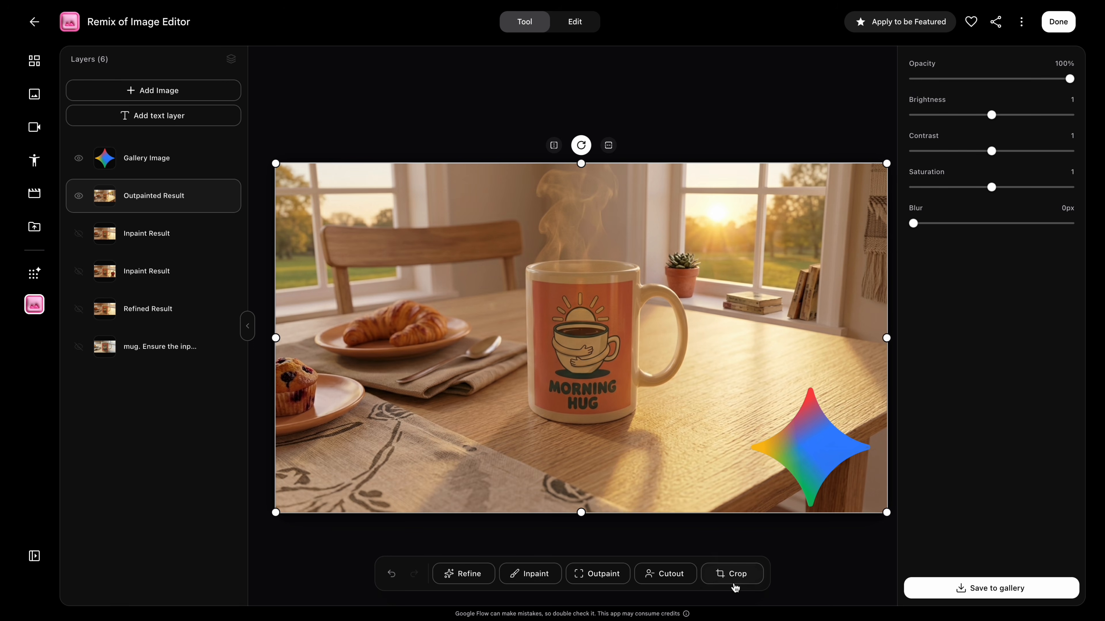
{"action": "left_click", "coordinate": [731, 574]}
{"action": "left_click_drag", "start_coordinate": [891, 518], "coordinate": [671, 464]}
{"action": "left_click_drag", "start_coordinate": [277, 158], "coordinate": [393, 204]}
{"action": "left_click_drag", "start_coordinate": [539, 338], "coordinate": [613, 336]}
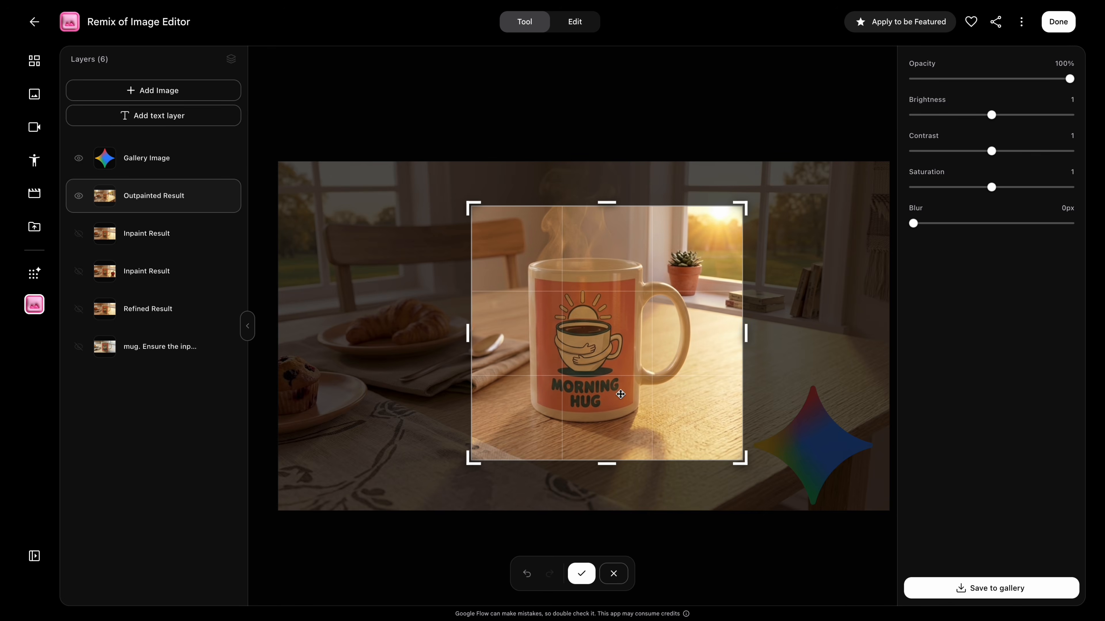
{"action": "left_click", "coordinate": [581, 574]}
{"action": "left_click", "coordinate": [388, 148]}
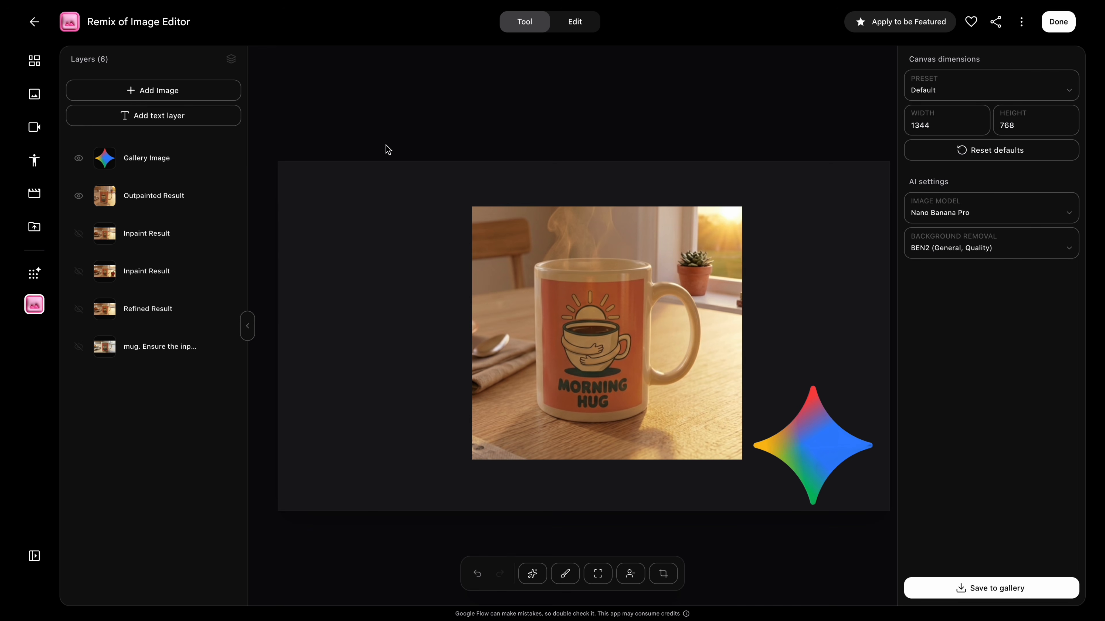
Add a text layer in Bebas Neue with the lighter font weight and 14px letter spacing
{"action": "left_click", "coordinate": [162, 121]}
{"action": "left_click", "coordinate": [965, 147]}
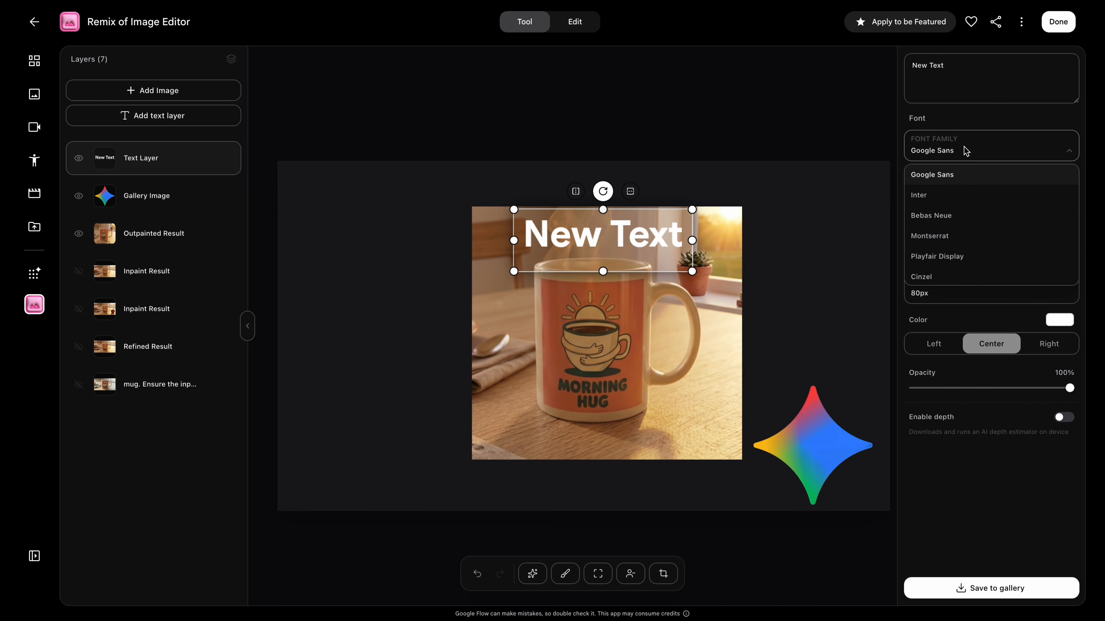
{"action": "left_click", "coordinate": [979, 195]}
{"action": "left_click", "coordinate": [948, 186]}
{"action": "left_click", "coordinate": [935, 209]}
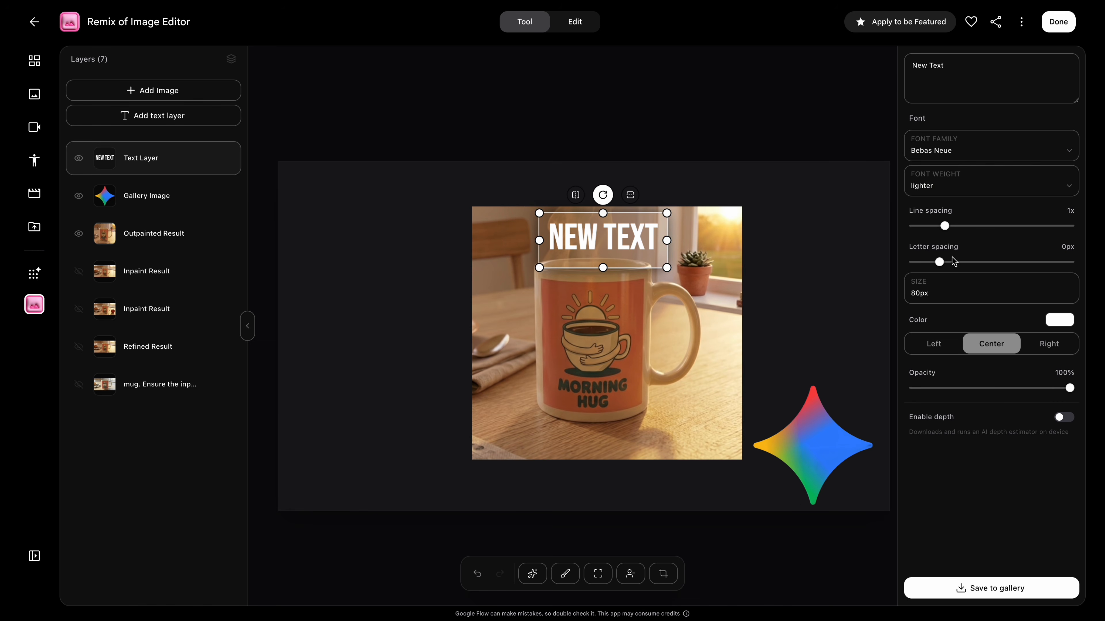
{"action": "left_click_drag", "start_coordinate": [946, 262], "coordinate": [976, 263]}
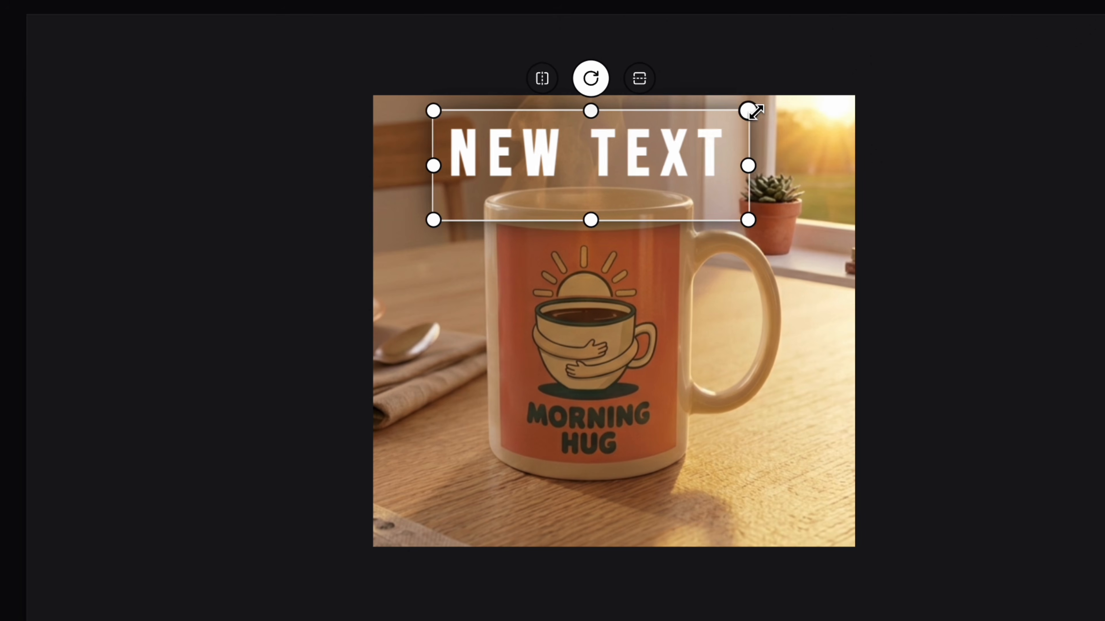
Try a larger scale for the text layer, scale it back down and position it across the mug's upper rim
{"action": "left_click_drag", "start_coordinate": [692, 213], "coordinate": [813, 170]}
{"action": "left_click_drag", "start_coordinate": [868, 131], "coordinate": [977, 83]}
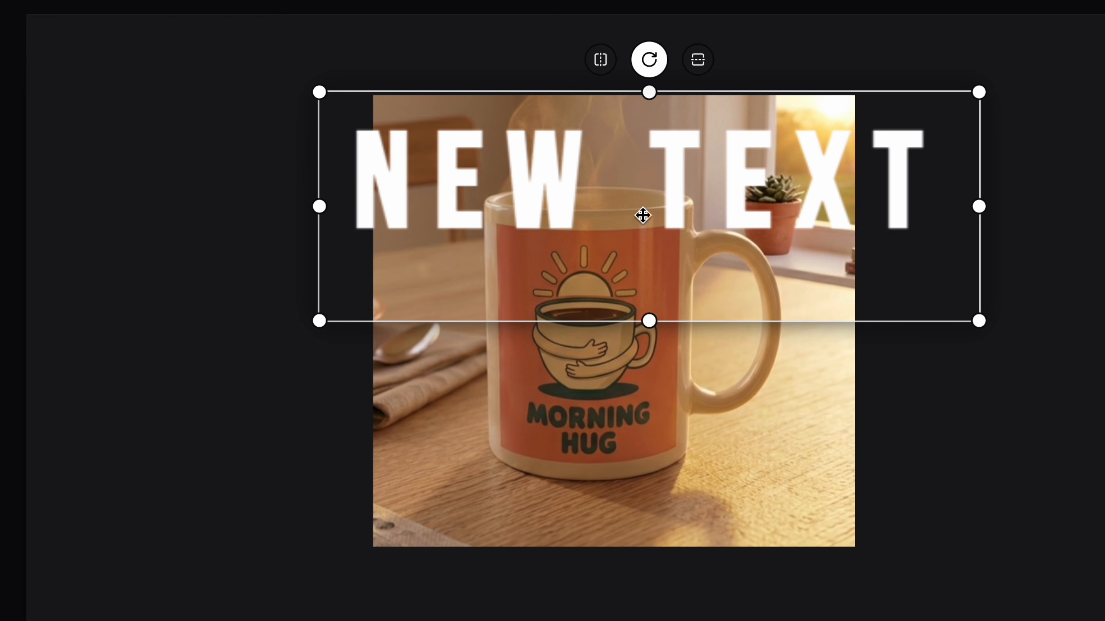
{"action": "left_click", "coordinate": [887, 296]}
{"action": "left_click", "coordinate": [669, 189]}
{"action": "left_click_drag", "start_coordinate": [979, 92], "coordinate": [424, 259]}
{"action": "left_click_drag", "start_coordinate": [370, 297], "coordinate": [572, 161]}
Enable depth on the text layer and set its depth offset to 14
{"action": "left_click", "coordinate": [1068, 417]}
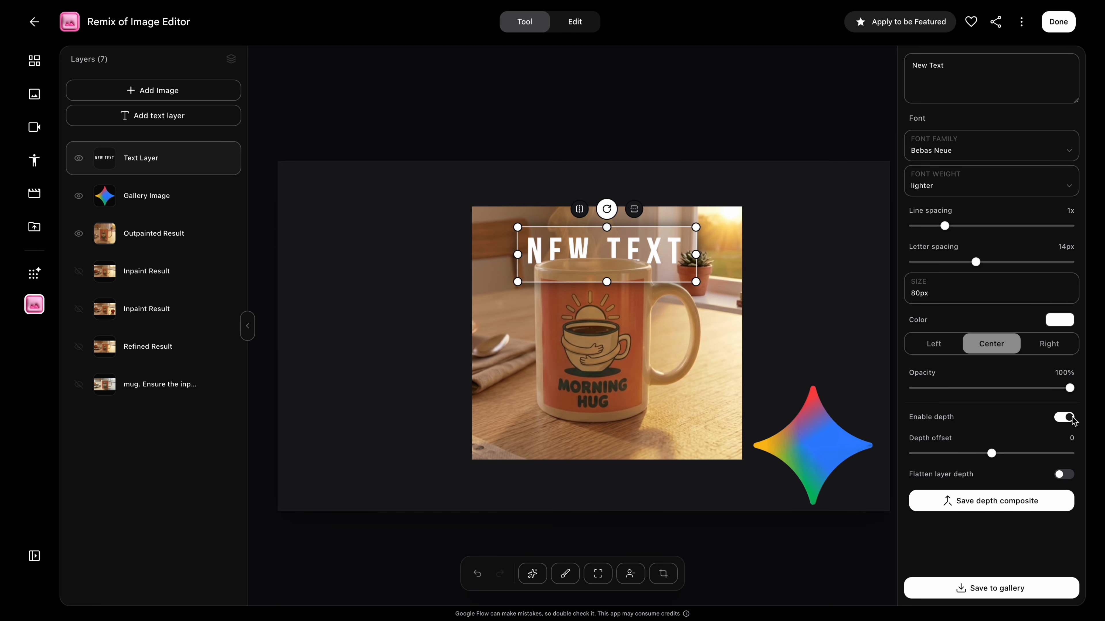
{"action": "left_click_drag", "start_coordinate": [991, 453], "coordinate": [1000, 453]}
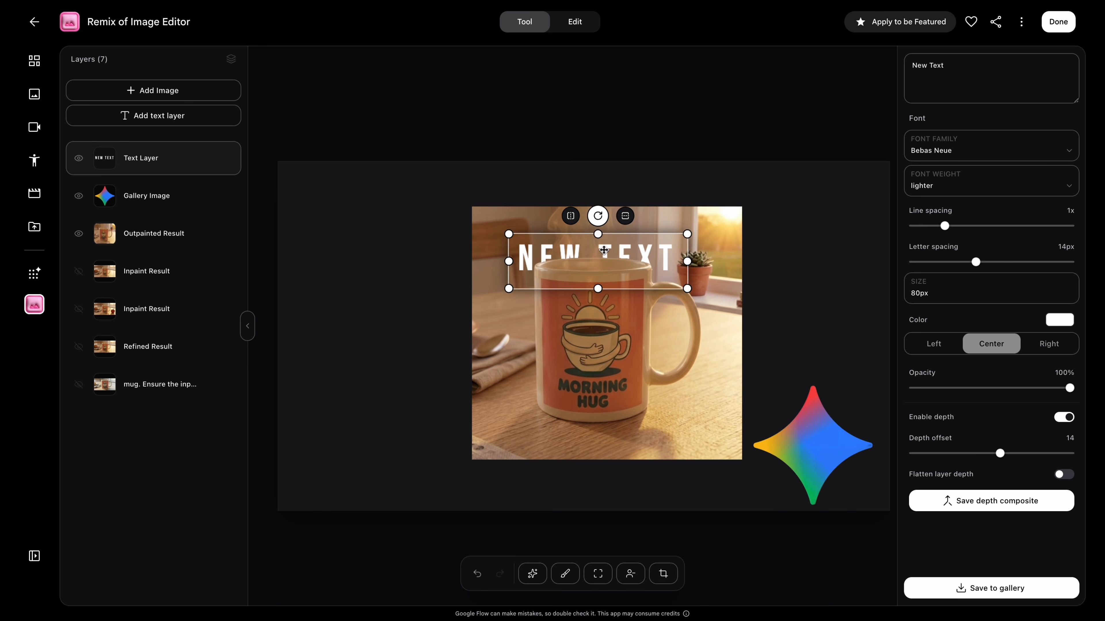
Shift the text layer slightly across the mug's rim and move the colourful star Gallery Image onto the front of the mug
{"action": "mouse_move", "coordinate": [613, 244]}
{"action": "left_mouse_down"}
{"action": "mouse_move", "coordinate": [603, 244]}
{"action": "mouse_move", "coordinate": [607, 340]}
{"action": "mouse_move", "coordinate": [623, 295]}
{"action": "mouse_move", "coordinate": [613, 254]}
{"action": "mouse_move", "coordinate": [602, 252]}
{"action": "left_mouse_up"}
{"action": "left_click_drag", "start_coordinate": [826, 445], "coordinate": [607, 377]}
Try the Gallery Image layer above the text layer, move it beneath the Outpainted Result layer and toggle its visibility
{"action": "mouse_move", "coordinate": [201, 209]}
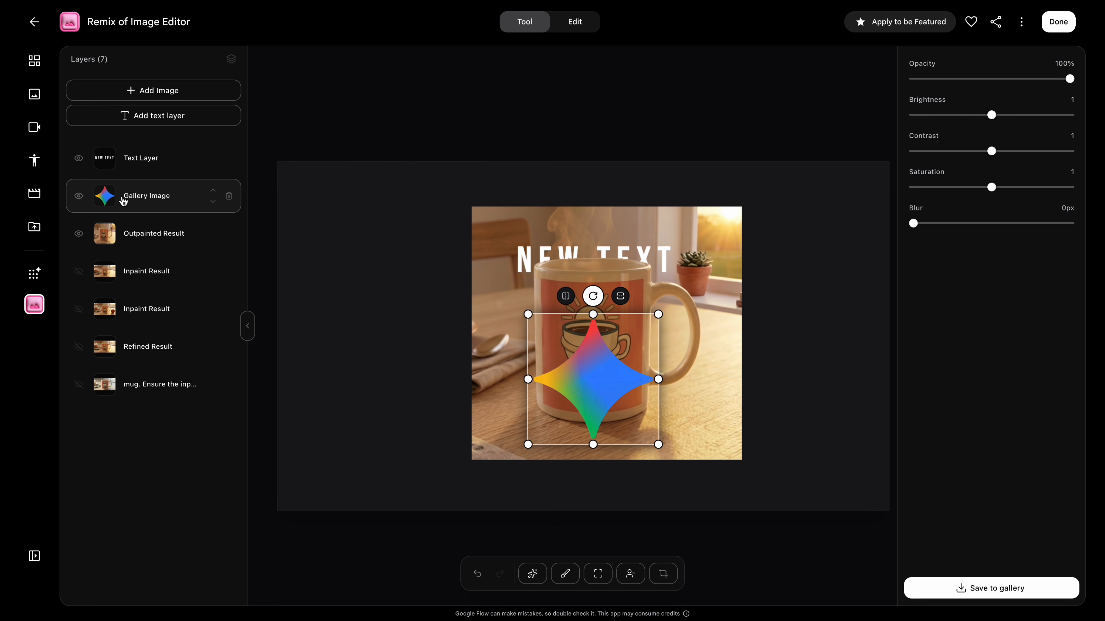
{"action": "left_click", "coordinate": [211, 202]}
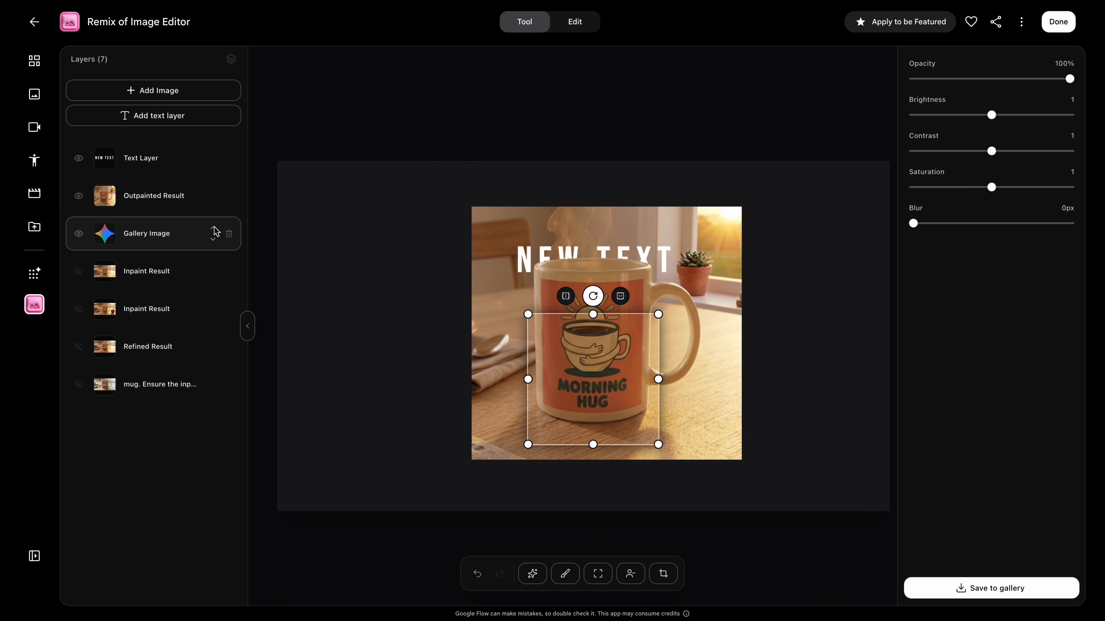
{"action": "left_click", "coordinate": [213, 228]}
{"action": "left_click", "coordinate": [212, 190]}
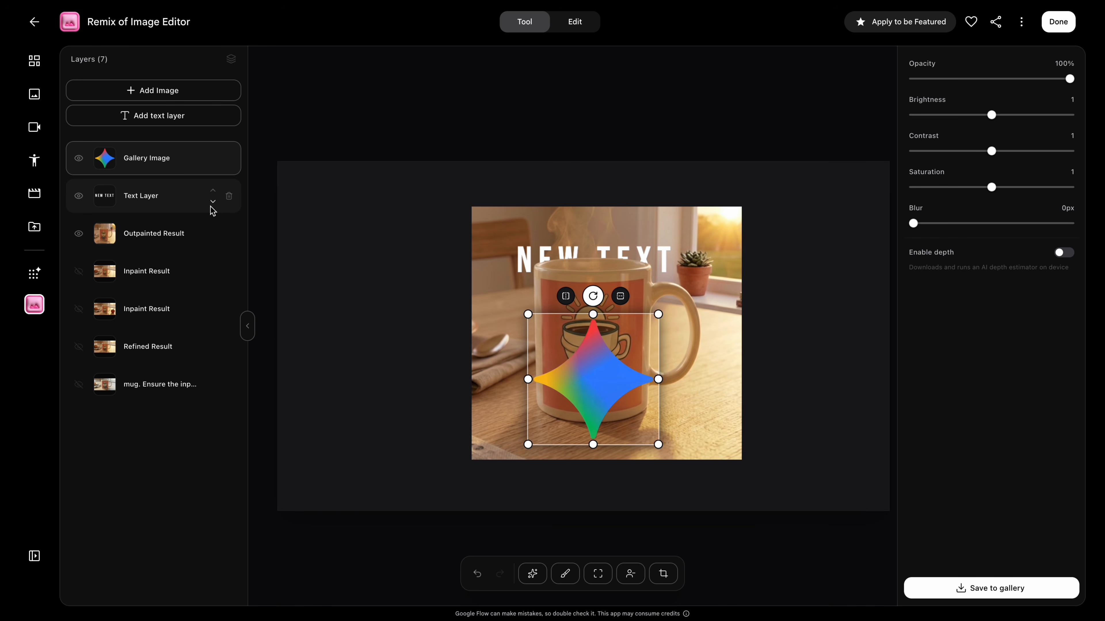
{"action": "left_click", "coordinate": [212, 165]}
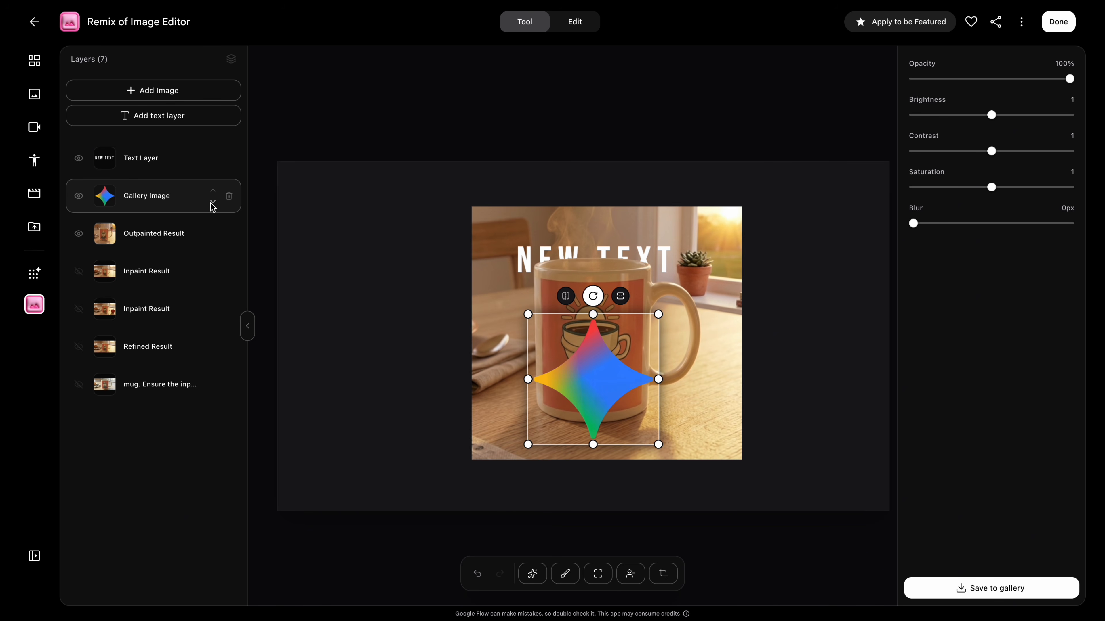
{"action": "left_click", "coordinate": [212, 202]}
{"action": "left_click", "coordinate": [78, 234]}
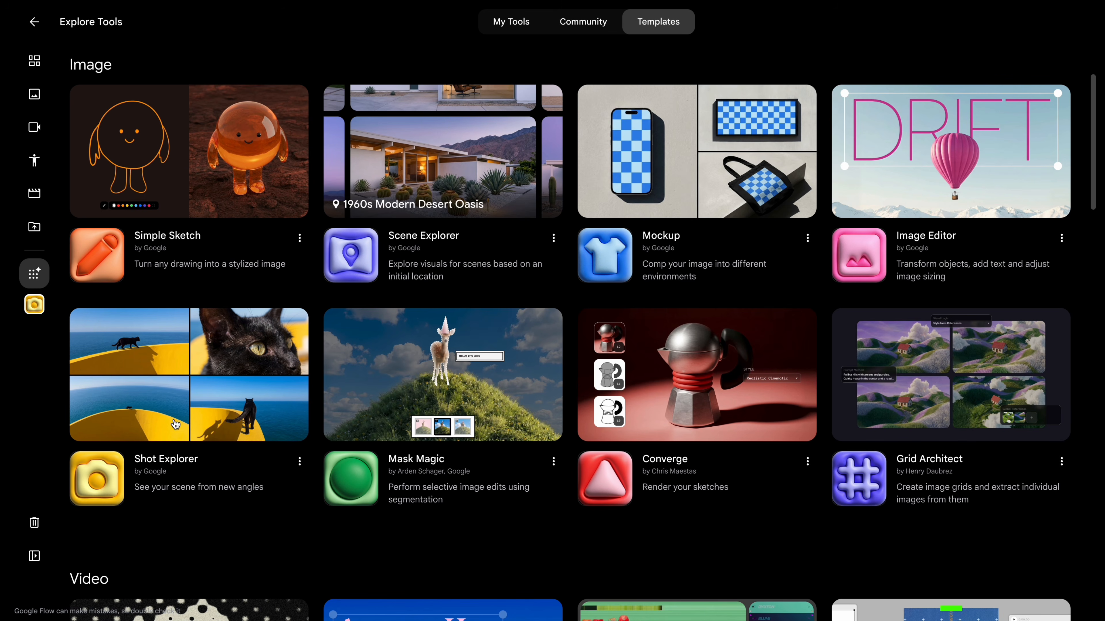
Load the Morning Hug mug photo in the Shot Explorer template and generate side, pan right and extreme detail shots
{"action": "left_click", "coordinate": [233, 510]}
{"action": "left_click", "coordinate": [293, 315]}
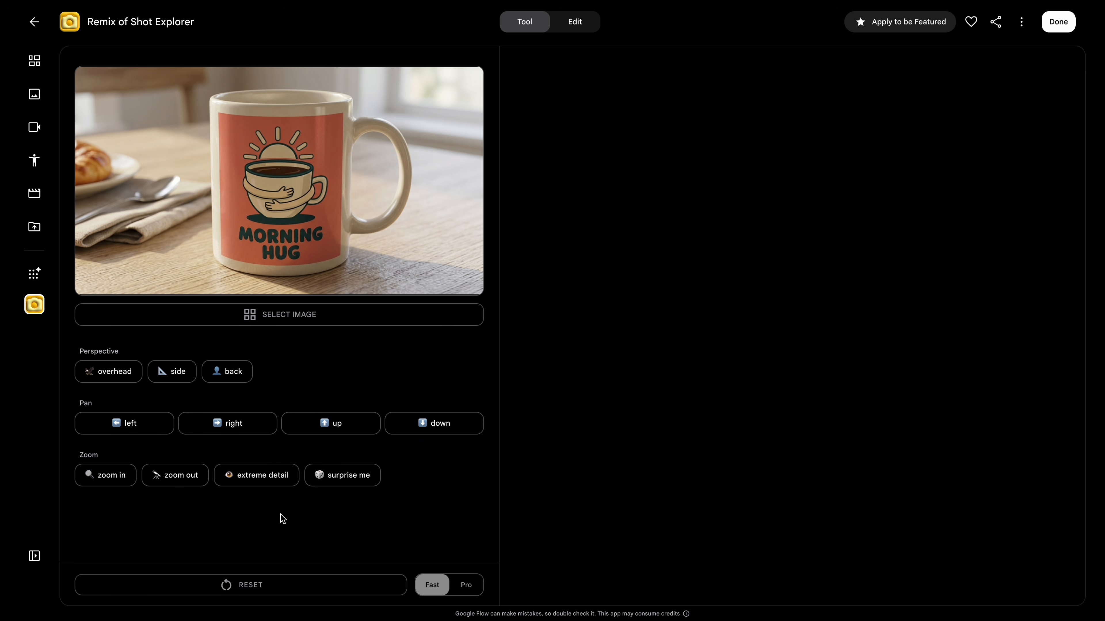
{"action": "left_click", "coordinate": [185, 375]}
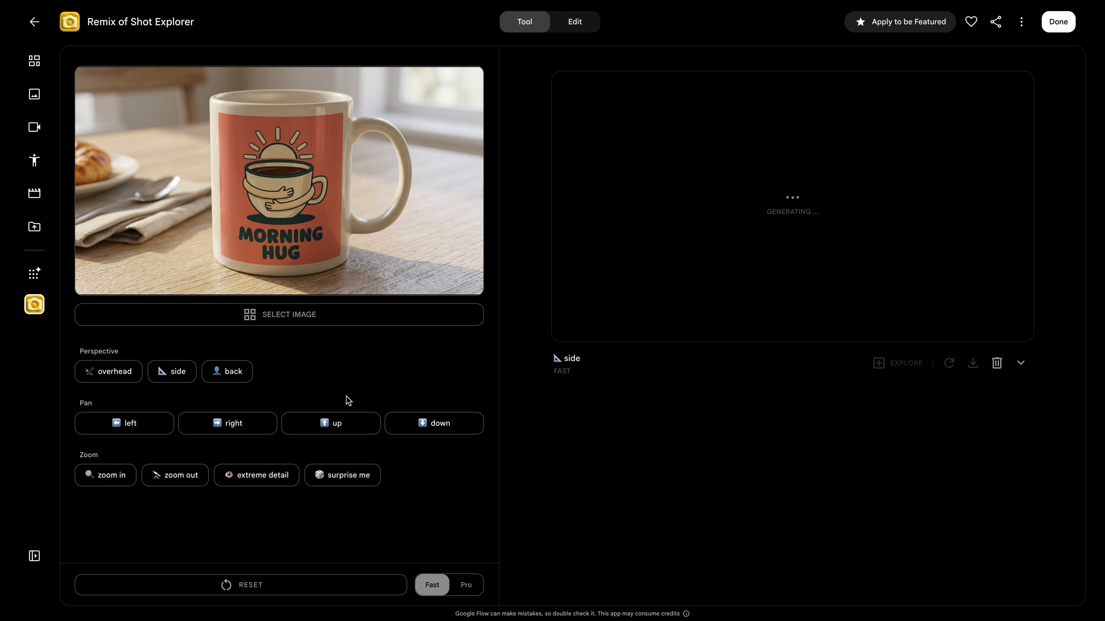
{"action": "left_click", "coordinate": [227, 427]}
{"action": "left_click", "coordinate": [259, 478]}
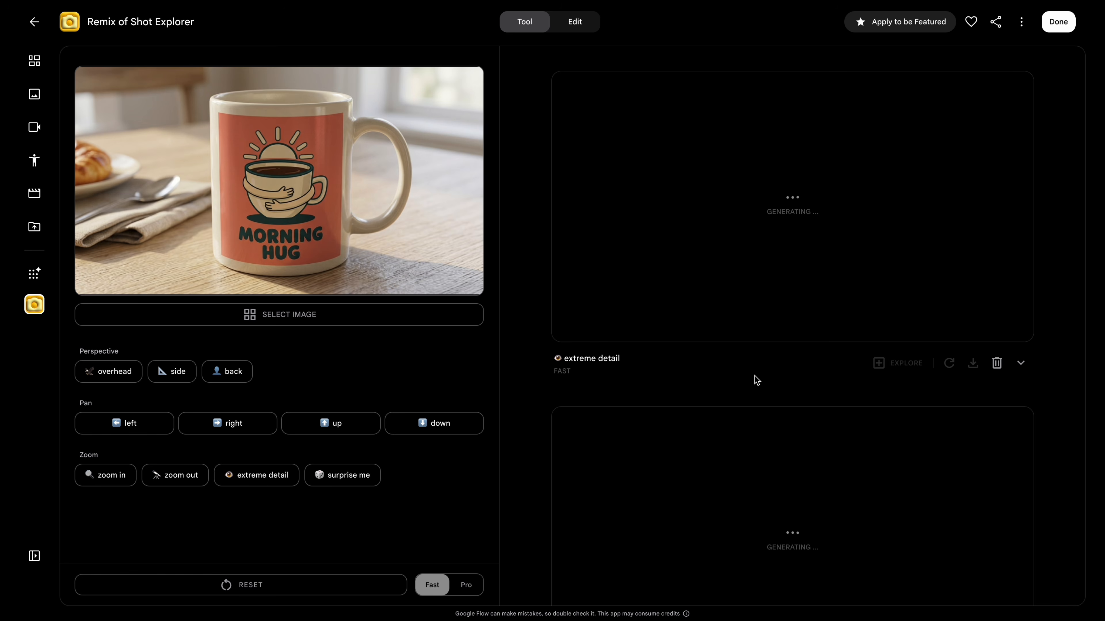
{"action": "scroll", "coordinate": [740, 357], "scroll_direction": "down", "scroll_amount": 5}
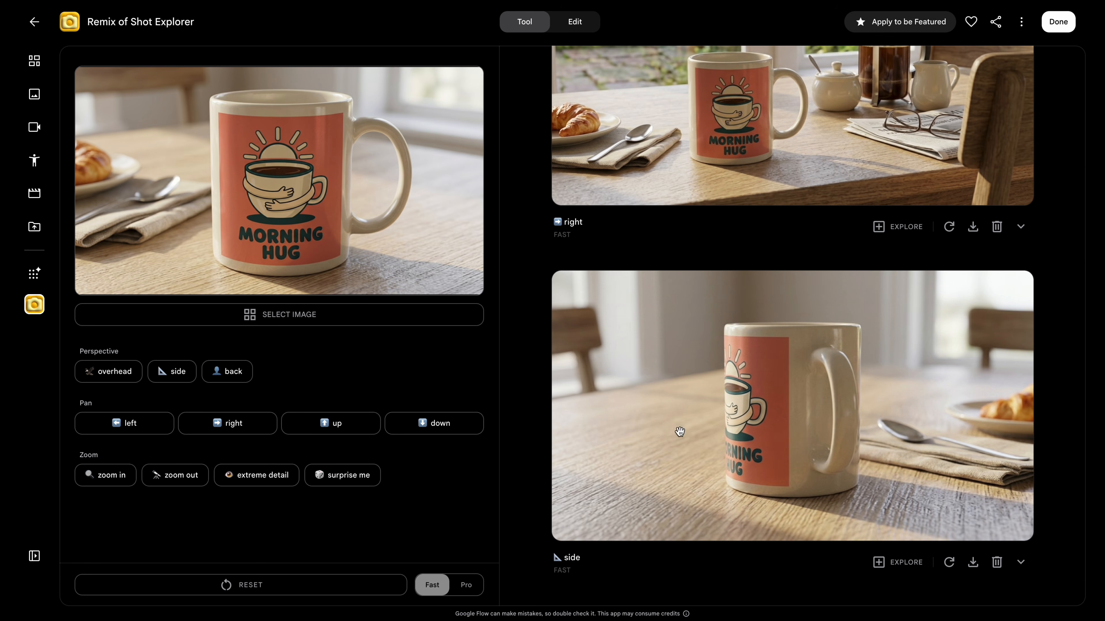
{"action": "scroll", "coordinate": [834, 412], "scroll_direction": "up", "scroll_amount": 5}
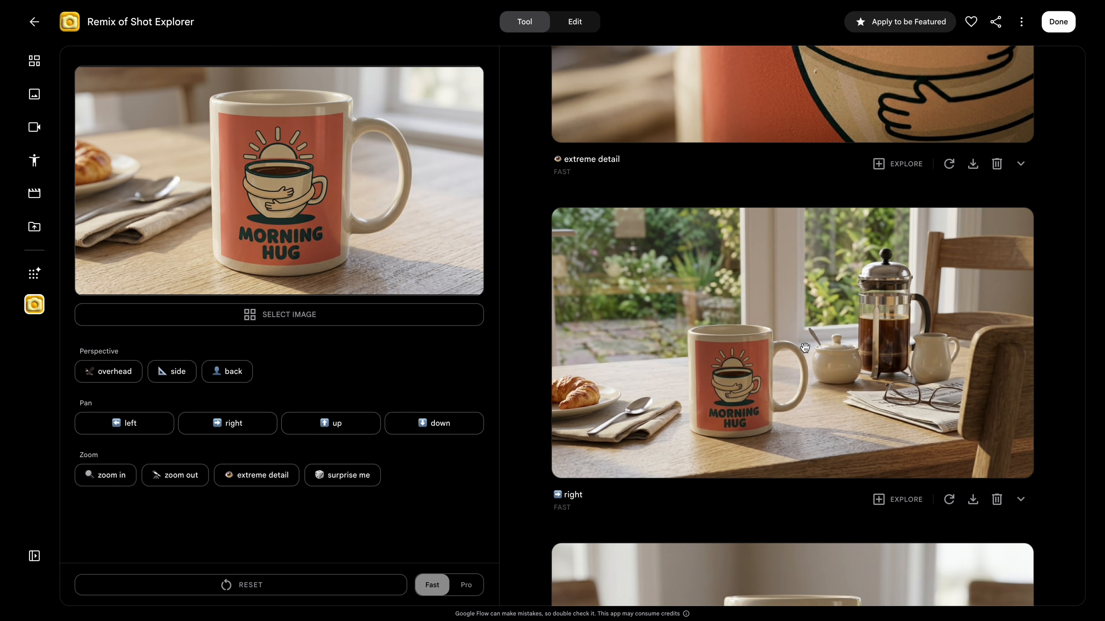
{"action": "scroll", "coordinate": [804, 348], "scroll_direction": "up", "scroll_amount": 4}
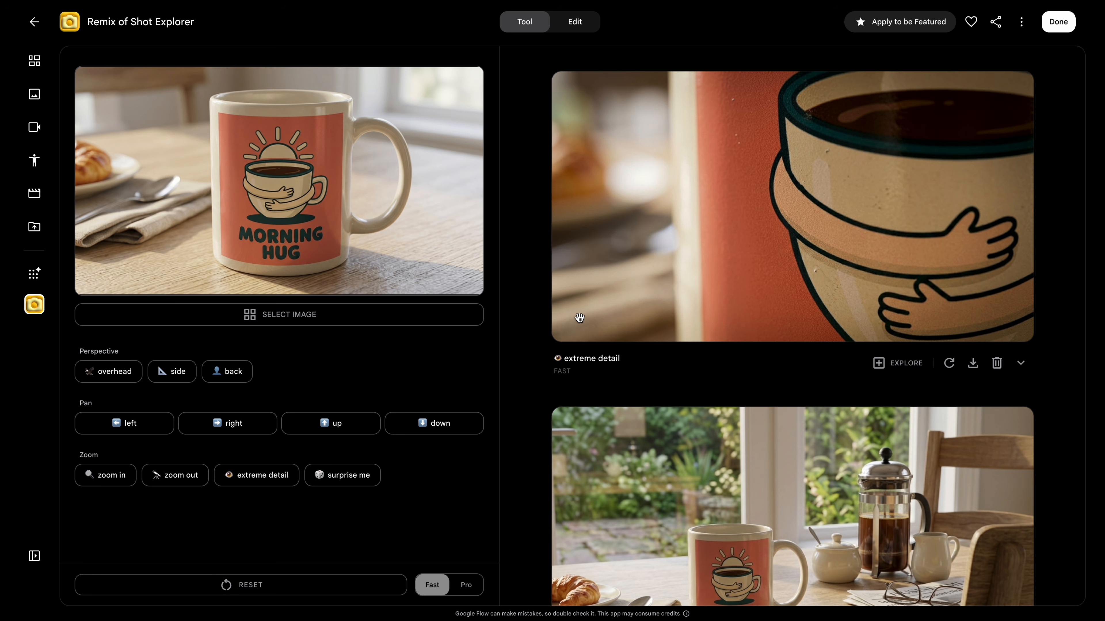
Generate zoom out, surprise me and pan down shots of the mug photo and look through the resulting images
{"action": "left_click", "coordinate": [157, 476]}
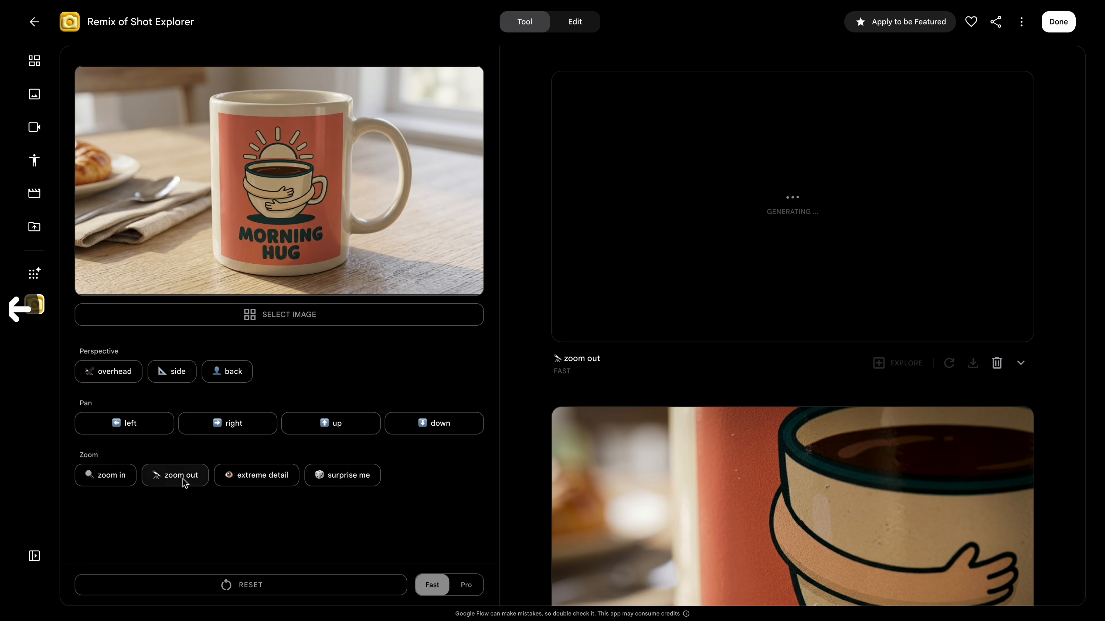
{"action": "left_click", "coordinate": [338, 479]}
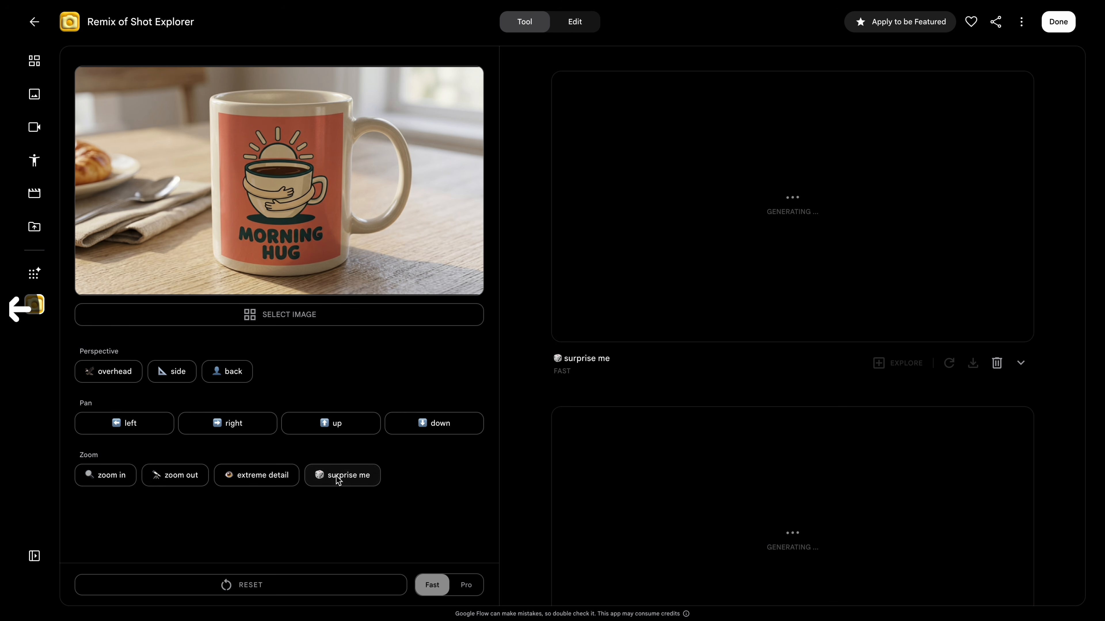
{"action": "left_click", "coordinate": [439, 424]}
{"action": "scroll", "coordinate": [769, 206], "scroll_direction": "down", "scroll_amount": 10}
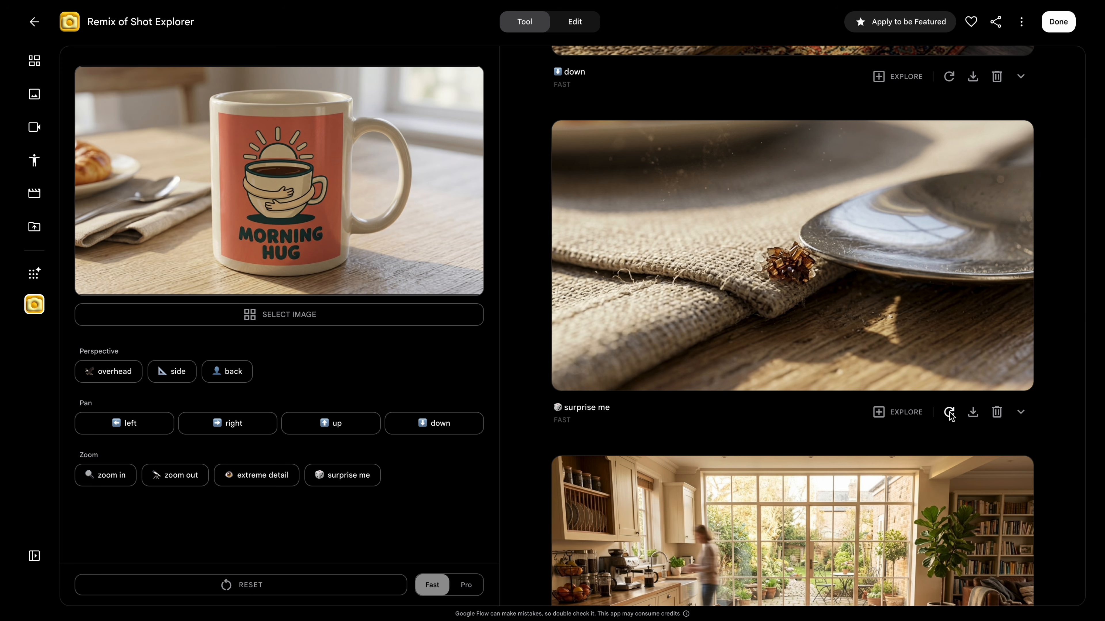
{"action": "scroll", "coordinate": [896, 353], "scroll_direction": "up", "scroll_amount": 2}
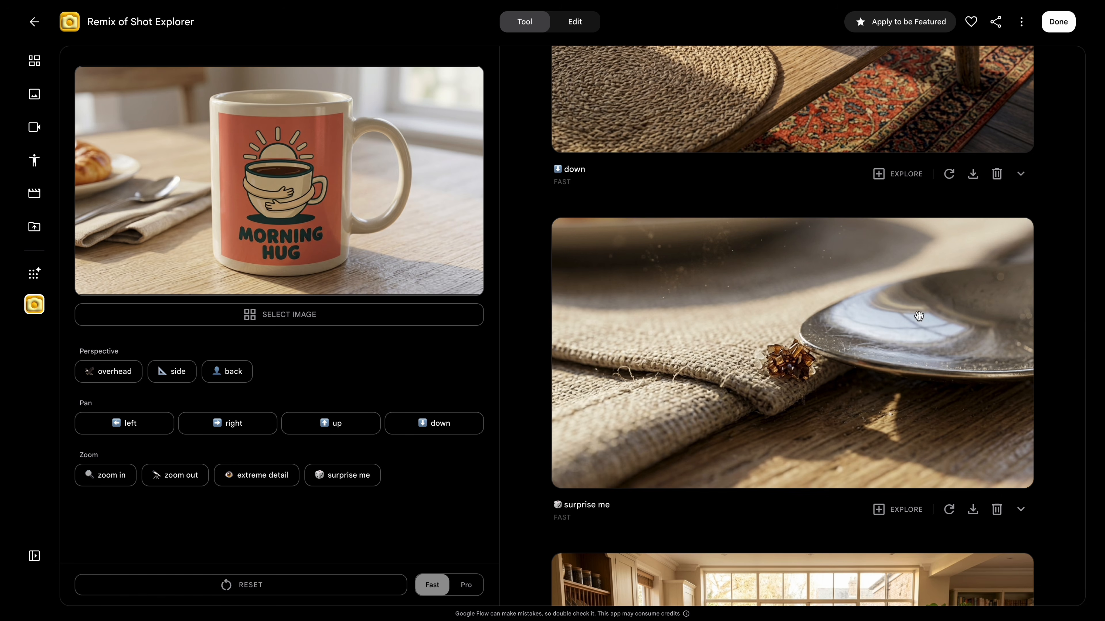
{"action": "scroll", "coordinate": [907, 223], "scroll_direction": "up", "scroll_amount": 11}
{"action": "scroll", "coordinate": [907, 224], "scroll_direction": "up", "scroll_amount": 10}
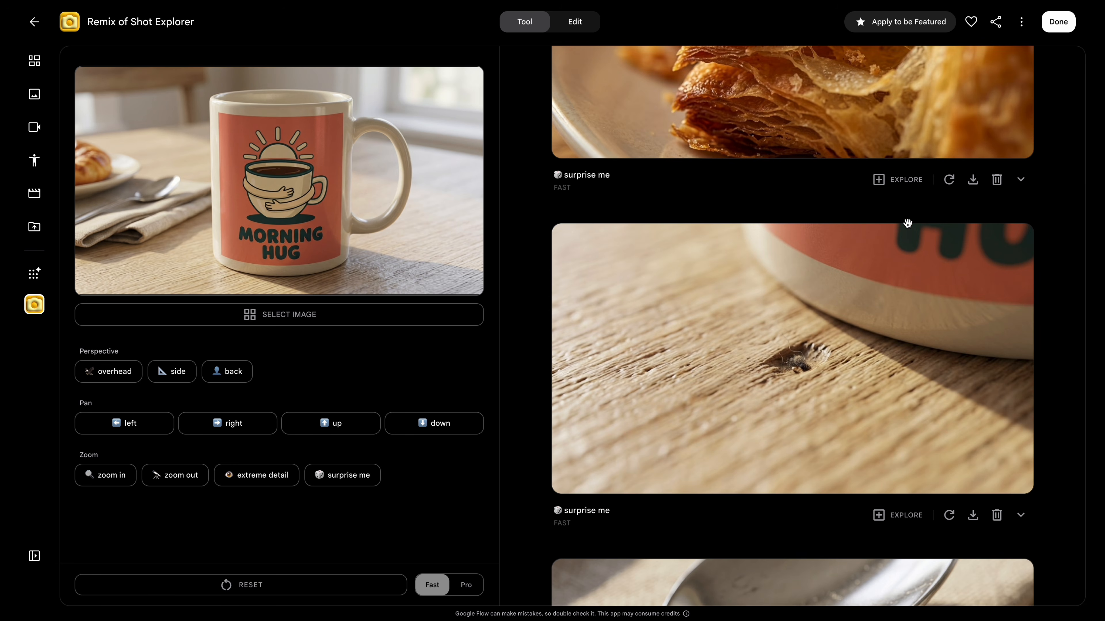
{"action": "scroll", "coordinate": [766, 212], "scroll_direction": "up", "scroll_amount": 4}
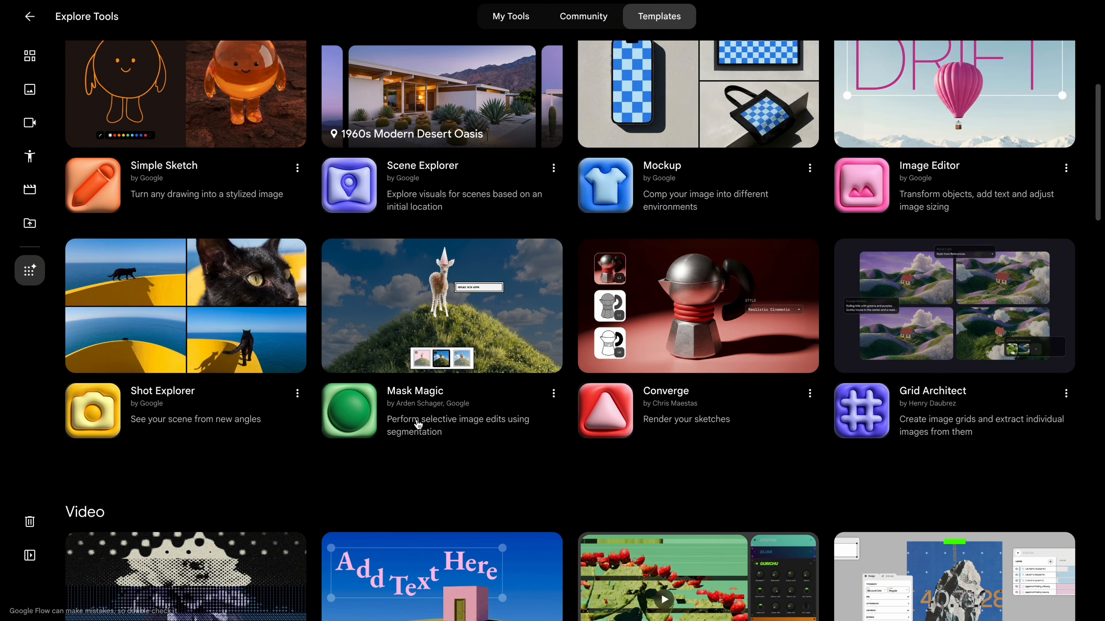
Load the mug photo in the Mask Magic template and paint a size 36 brush mask over the mug's artwork and lettering
{"action": "left_click", "coordinate": [423, 401]}
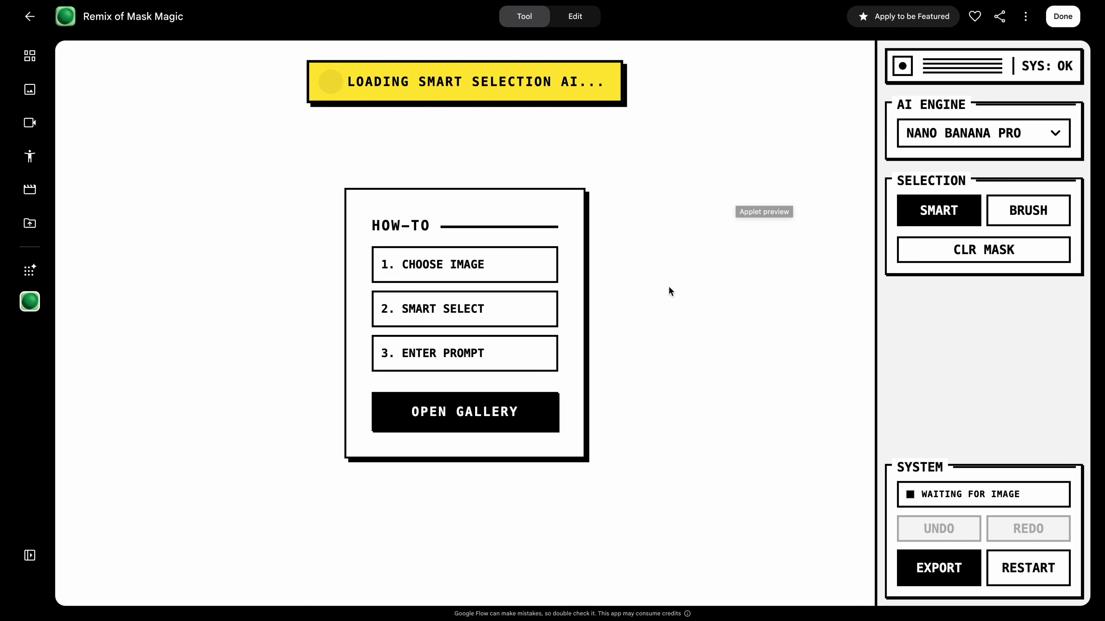
{"action": "left_click", "coordinate": [473, 415]}
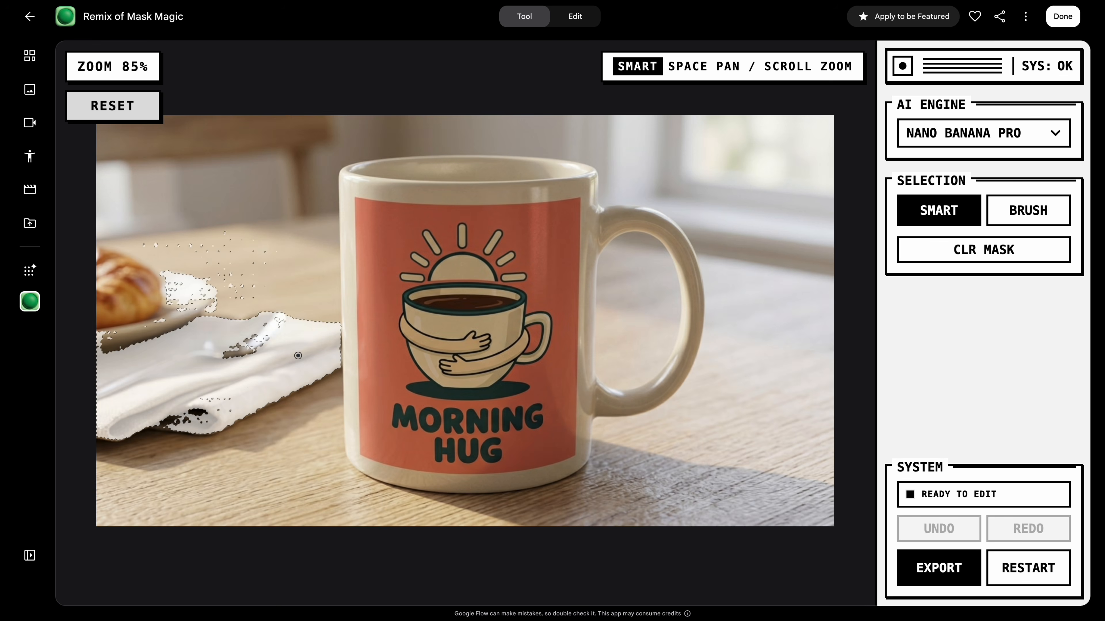
{"action": "left_click", "coordinate": [1020, 210]}
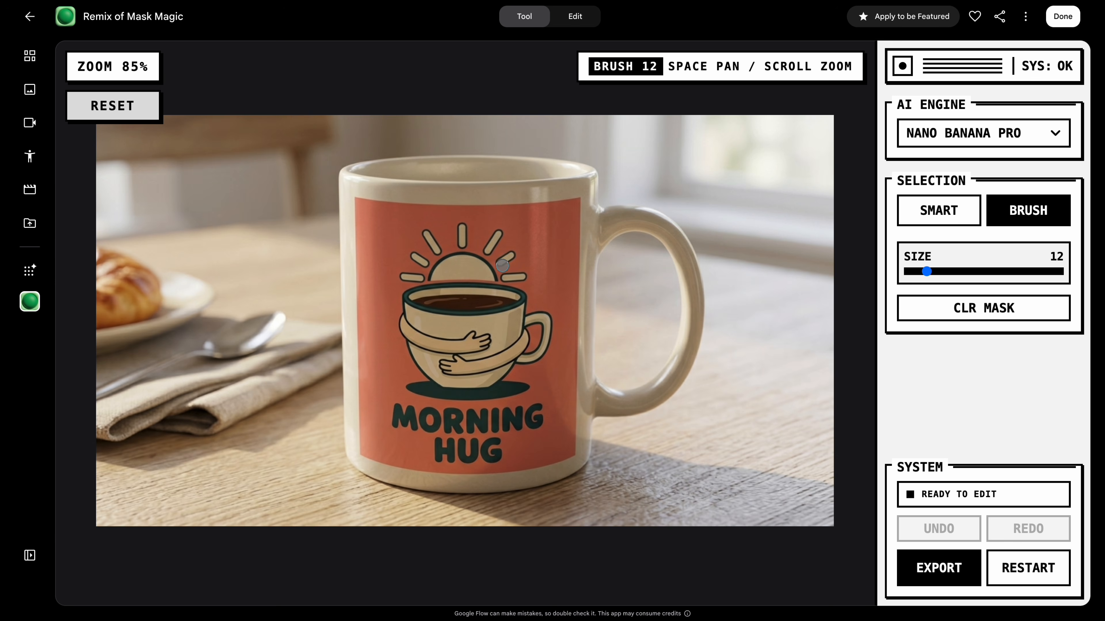
{"action": "left_click_drag", "start_coordinate": [927, 271], "coordinate": [961, 271]}
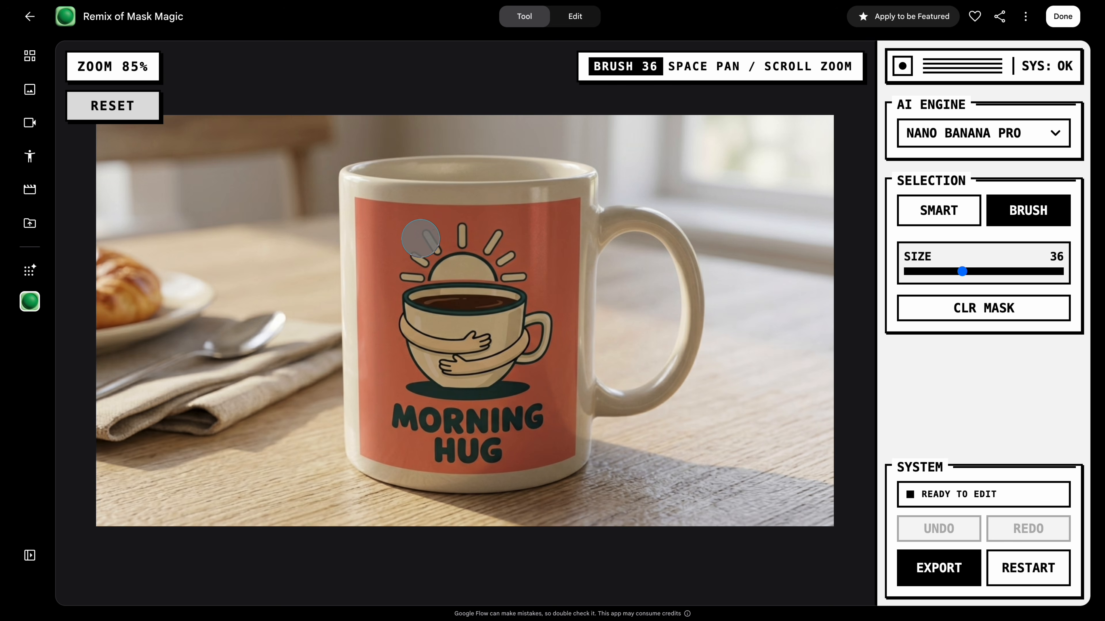
{"action": "mouse_move", "coordinate": [408, 237]}
{"action": "left_mouse_down"}
{"action": "mouse_move", "coordinate": [491, 237]}
{"action": "mouse_move", "coordinate": [526, 315]}
{"action": "mouse_move", "coordinate": [530, 374]}
{"action": "mouse_move", "coordinate": [402, 406]}
{"action": "mouse_move", "coordinate": [498, 418]}
{"action": "mouse_move", "coordinate": [447, 372]}
{"action": "mouse_move", "coordinate": [496, 257]}
{"action": "left_mouse_up"}
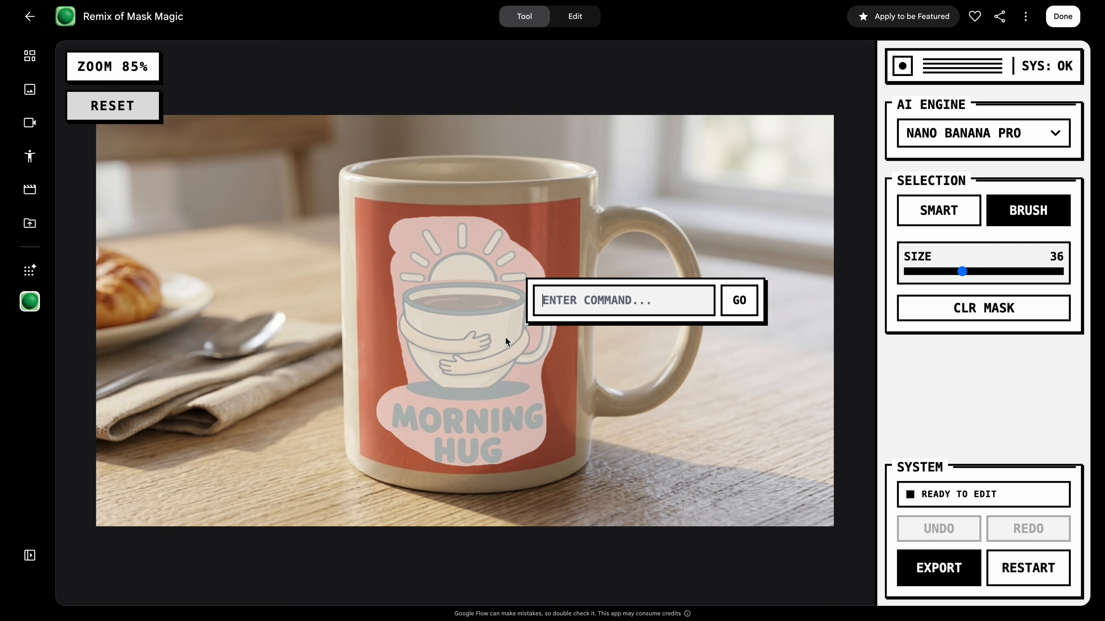
Edit the masked area with the prompt "REPLACE THE SELECTED AREA WITH A CUTE CARTOON KITTEN" and view the AI engine choices
{"action": "type", "text": "REPLACE THE"}
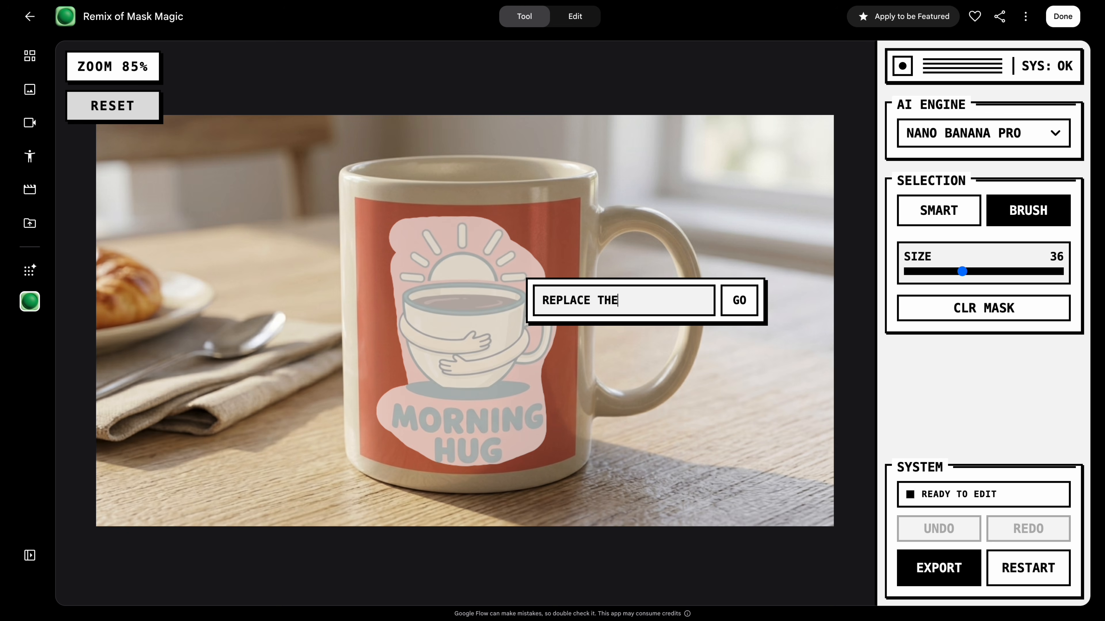
{"action": "type", "text": " SELECTED AREA WITH A CUTE CARTOON KITTEN"}
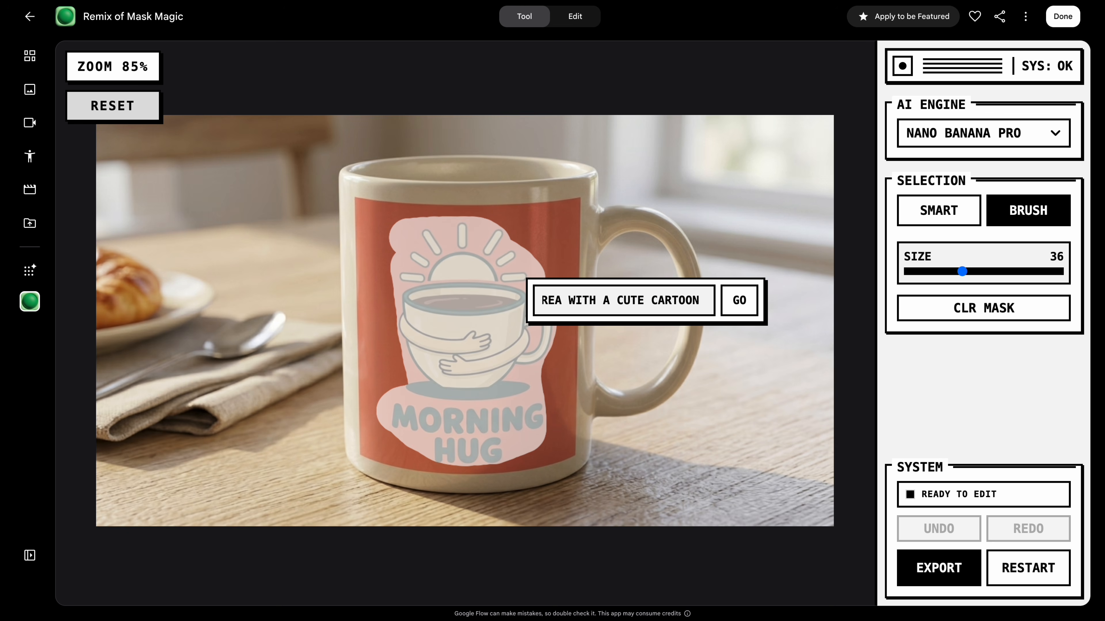
{"action": "left_click", "coordinate": [740, 312]}
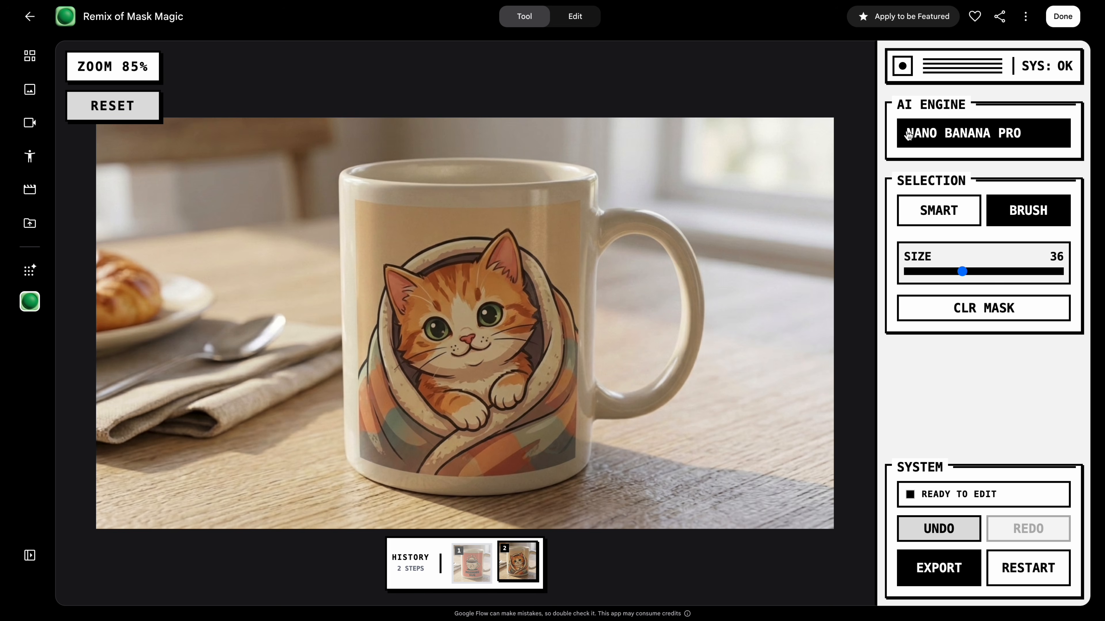
{"action": "left_click", "coordinate": [971, 136]}
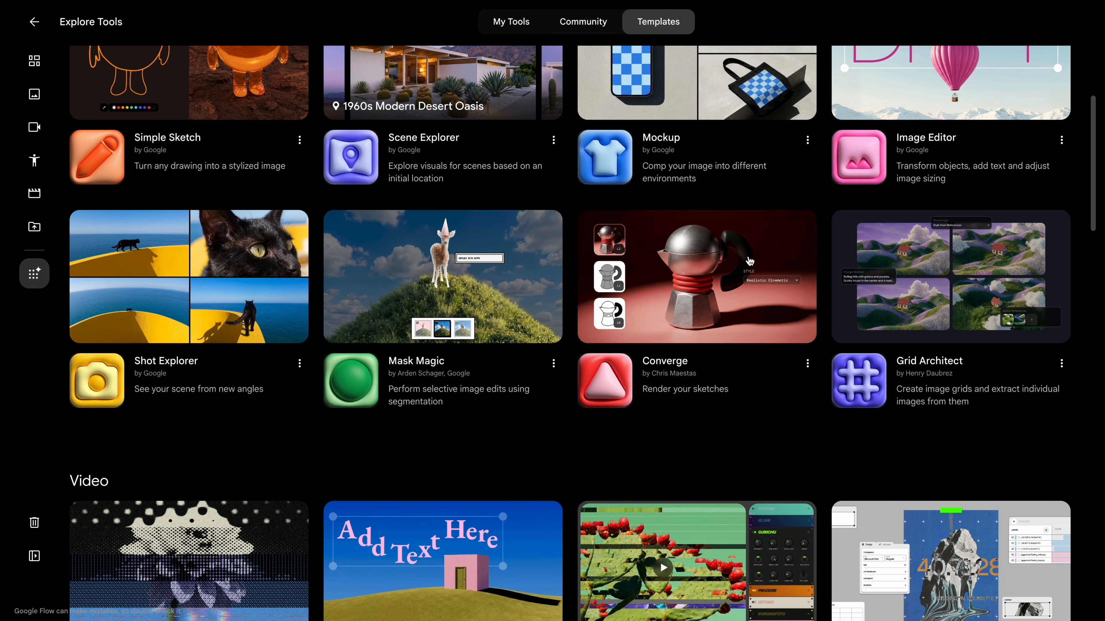
Load the chair sketch from a local file in the Converge template and generate its vector layer
{"action": "left_click", "coordinate": [702, 296]}
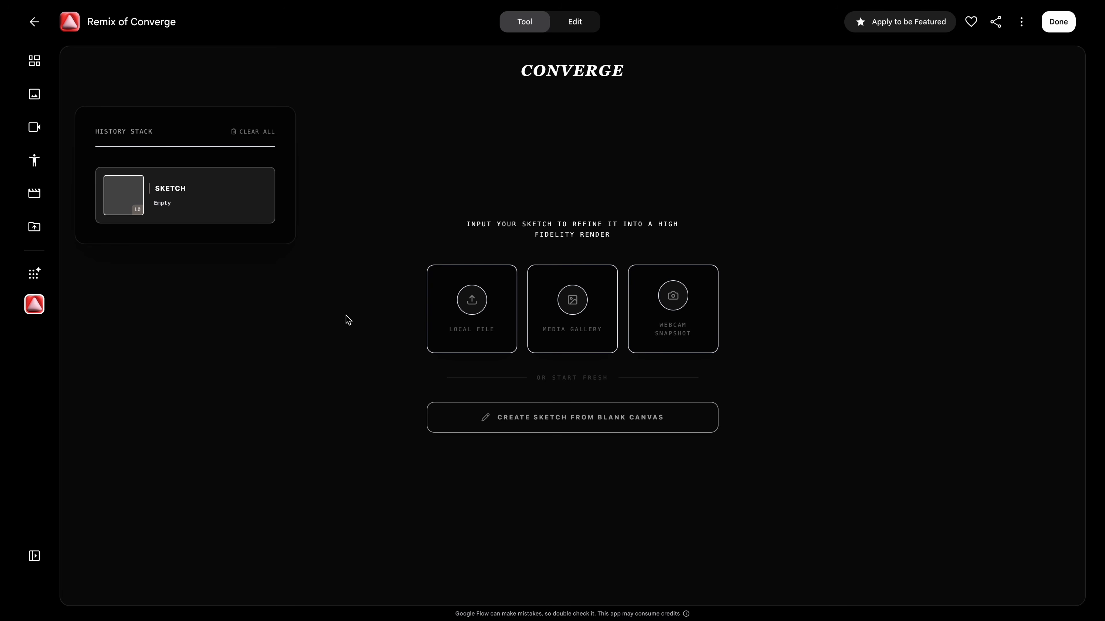
{"action": "left_click", "coordinate": [468, 313]}
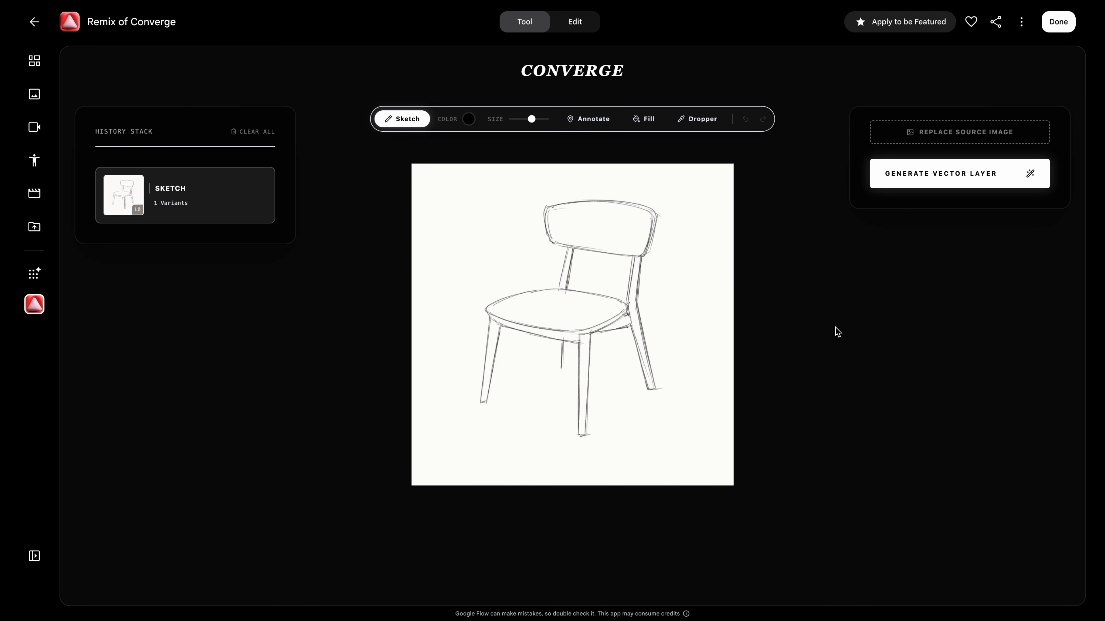
{"action": "left_click", "coordinate": [941, 179]}
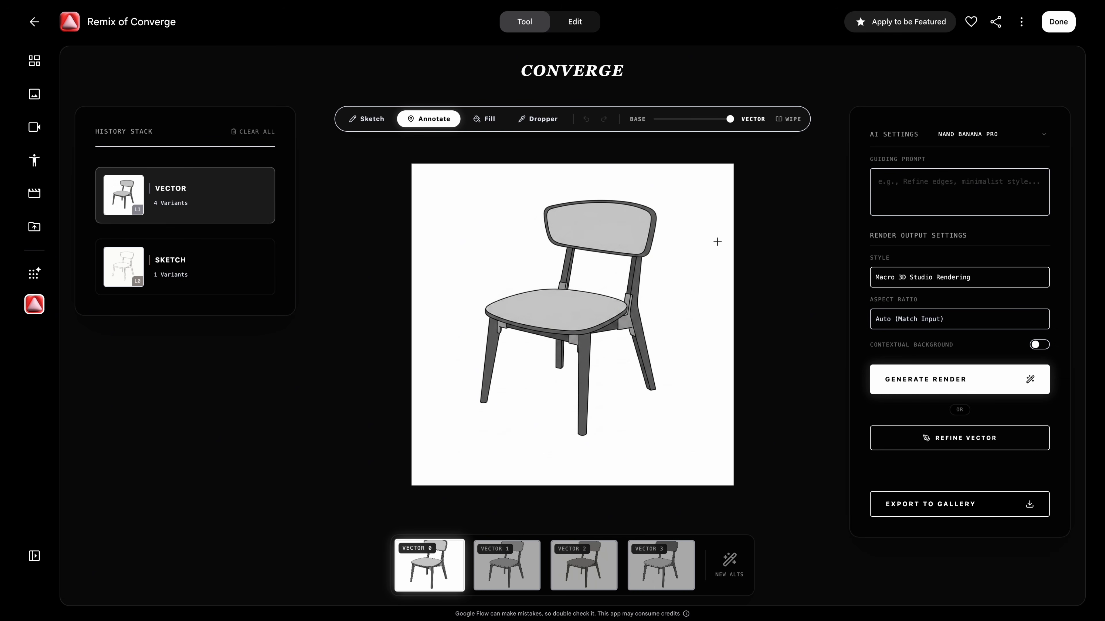
Compare the Vector 1 and Vector 2 variants of the chair and choose Vector 1
{"action": "left_click", "coordinate": [514, 565]}
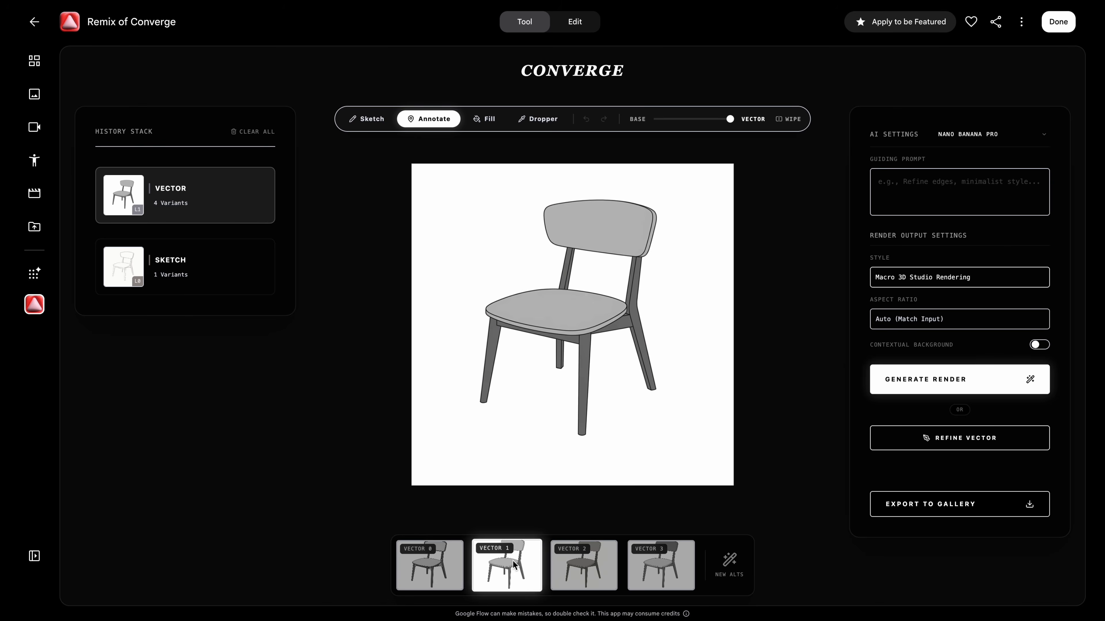
{"action": "left_click", "coordinate": [594, 568]}
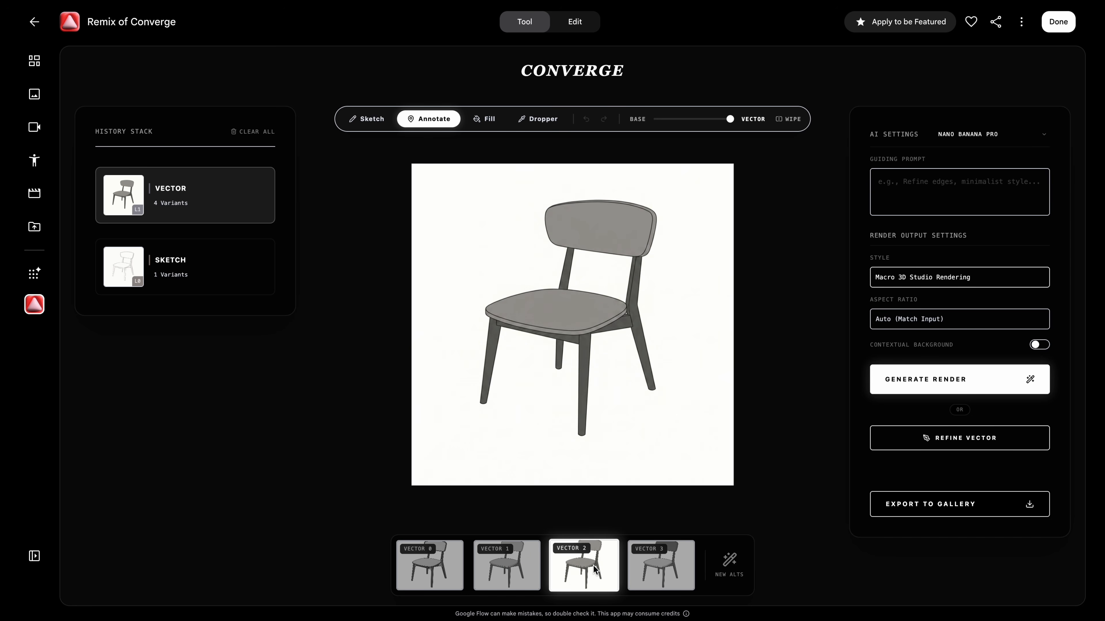
{"action": "left_click", "coordinate": [507, 566]}
Annotate the chair's backrest and seat with the material "glass" and save both annotations
{"action": "left_click", "coordinate": [598, 227]}
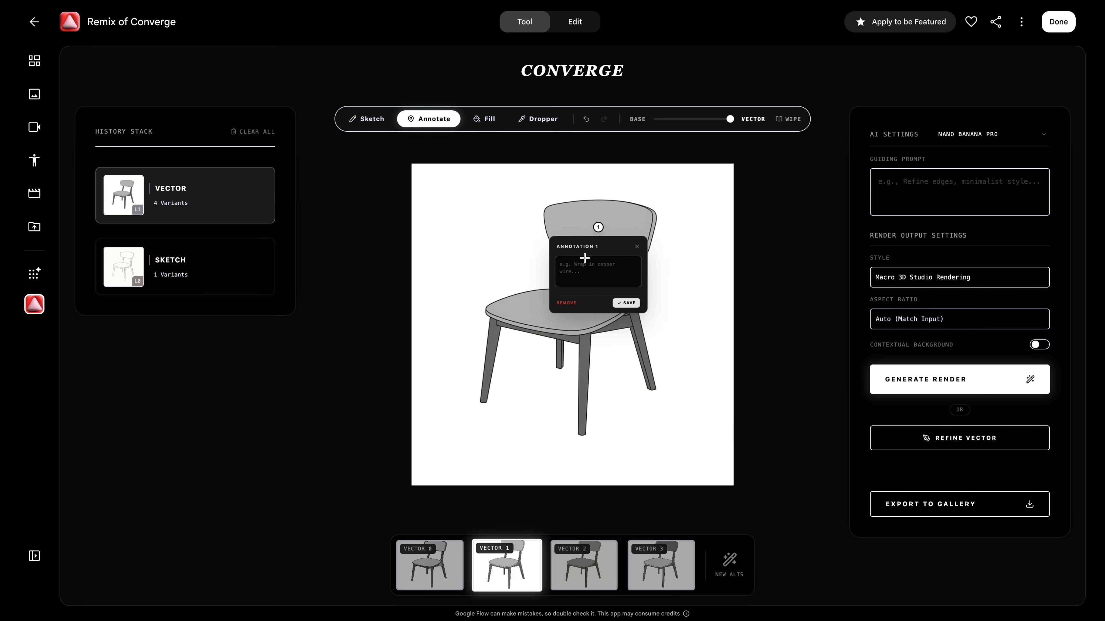
{"action": "type", "text": "glass"}
{"action": "left_click", "coordinate": [626, 303]}
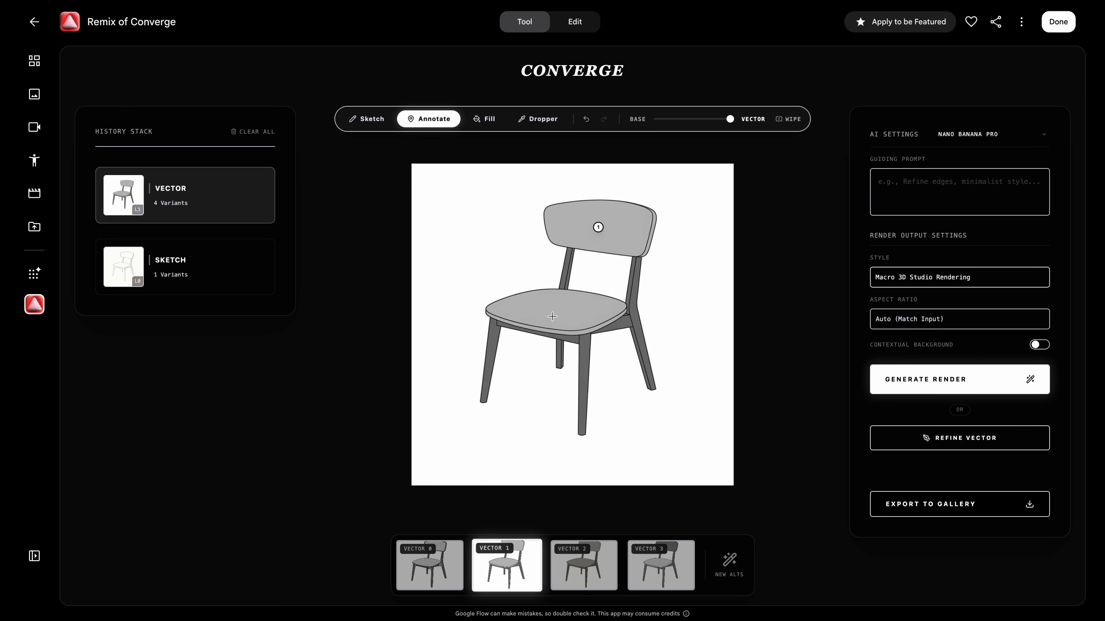
{"action": "left_click", "coordinate": [572, 314]}
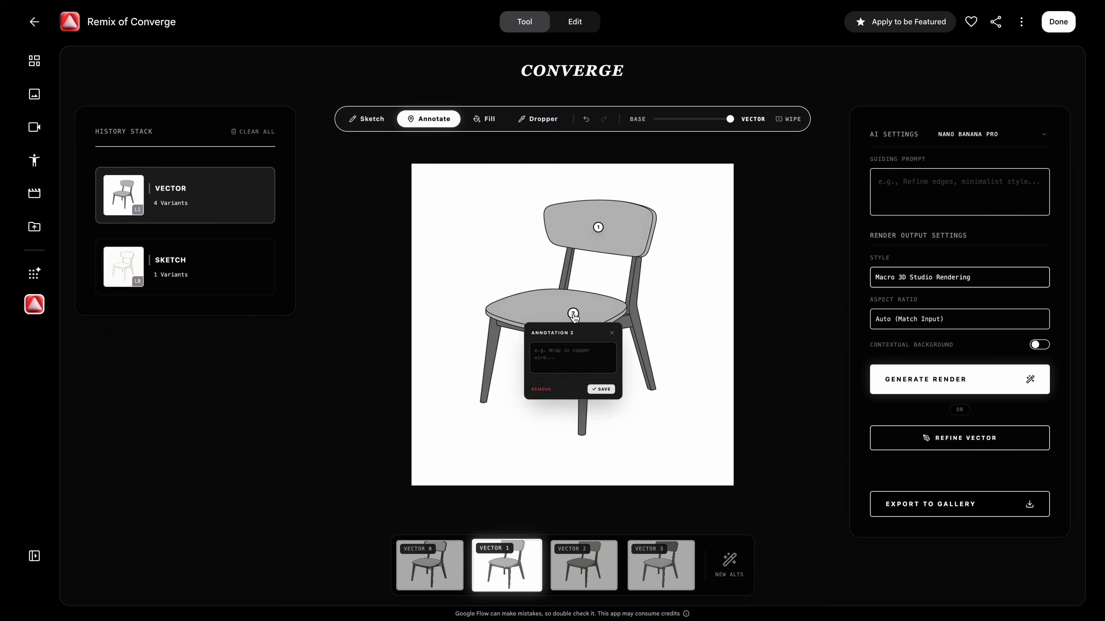
{"action": "type", "text": "glass"}
{"action": "left_click", "coordinate": [601, 389]}
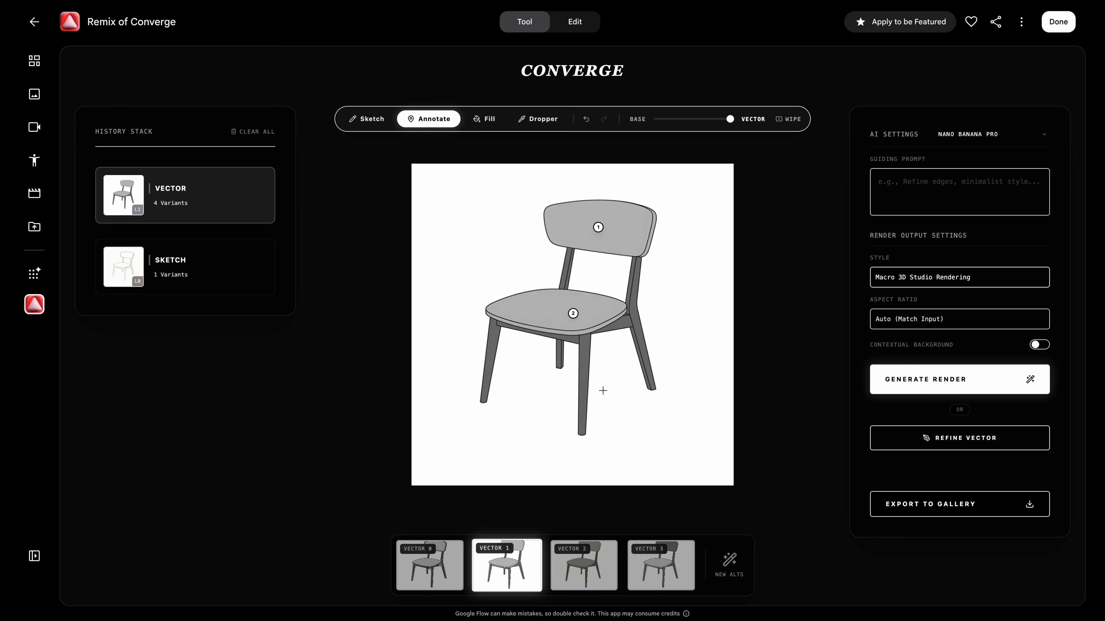
Annotate the chair's front leg with the material "solid wood" and save the annotation
{"action": "left_click", "coordinate": [584, 357]}
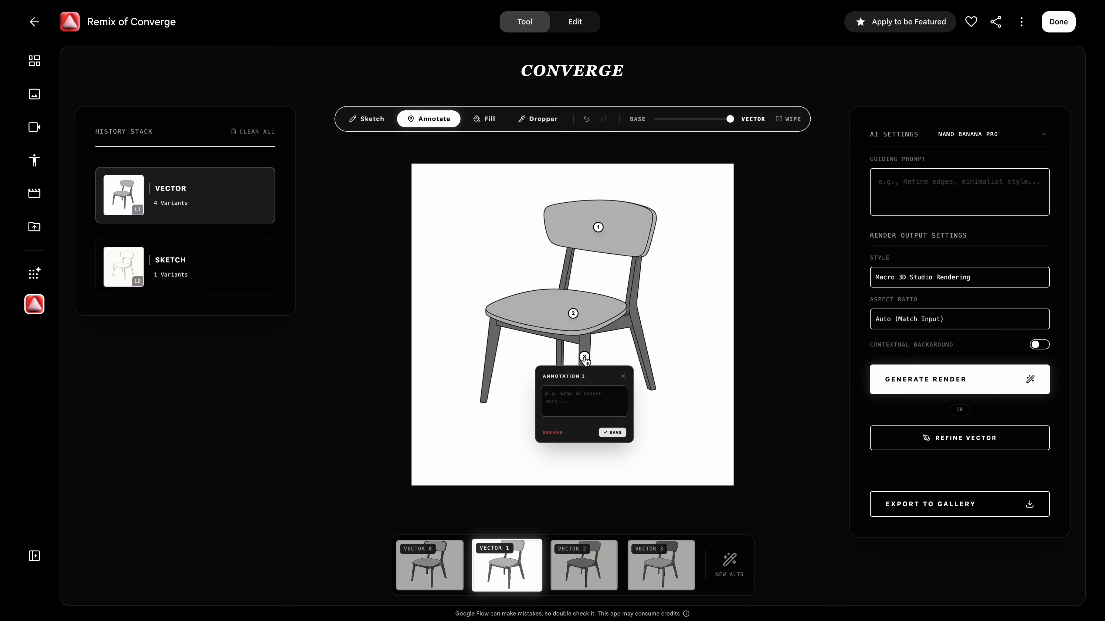
{"action": "type", "text": "solid wood"}
{"action": "left_click", "coordinate": [611, 433]}
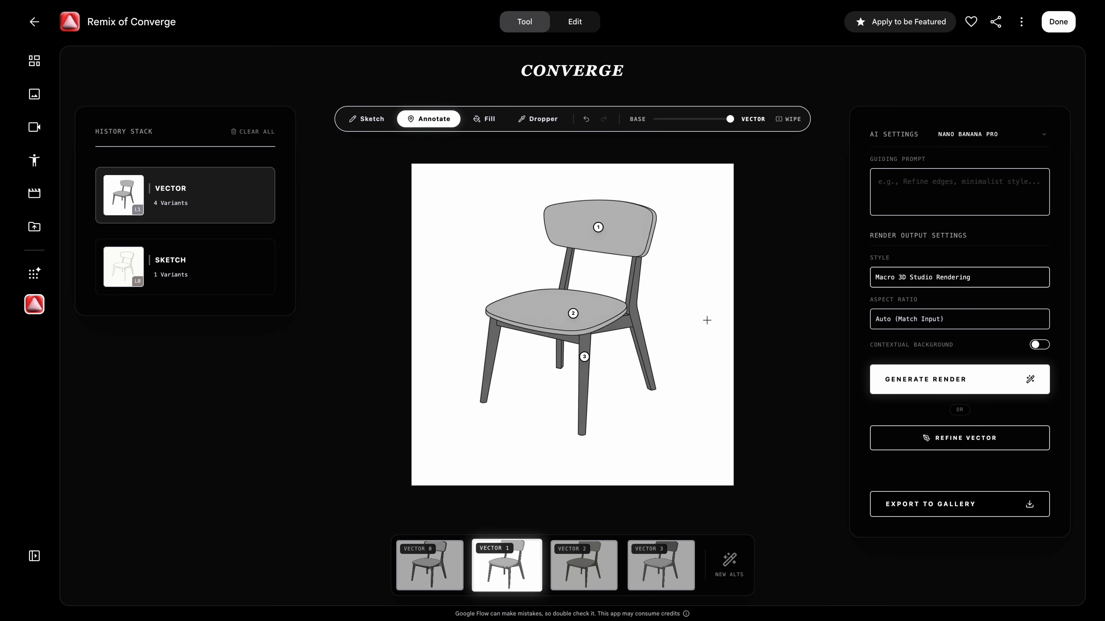
Review the render settings, keep Nano Banana Pro, Macro 3D Studio Rendering and Auto (Match Input), and generate the chair render
{"action": "left_click", "coordinate": [967, 138]}
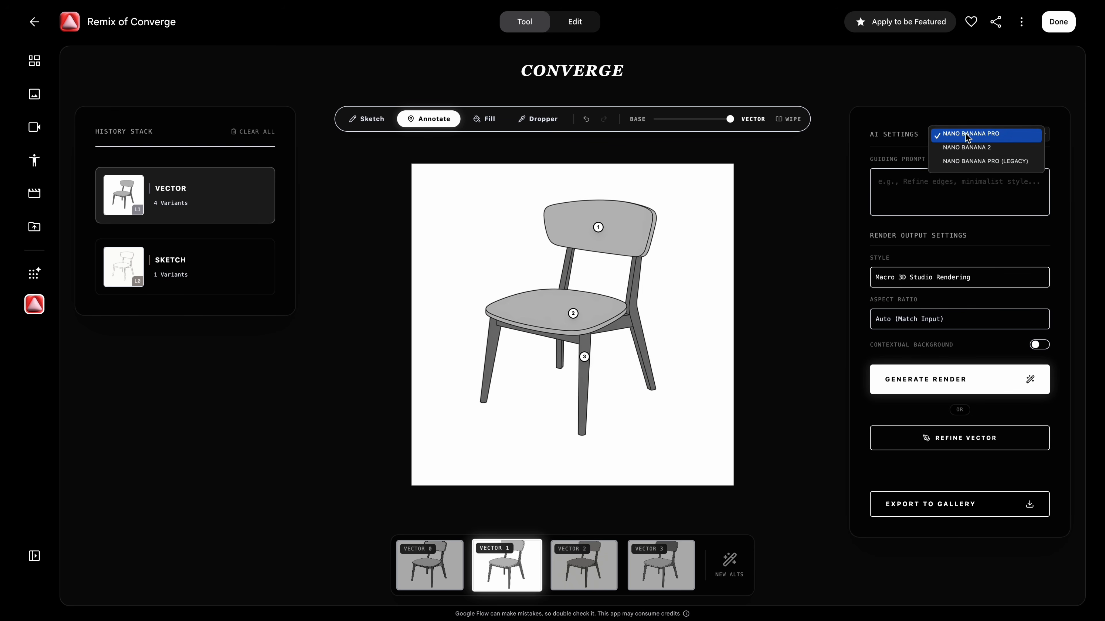
{"action": "left_click", "coordinate": [966, 137]}
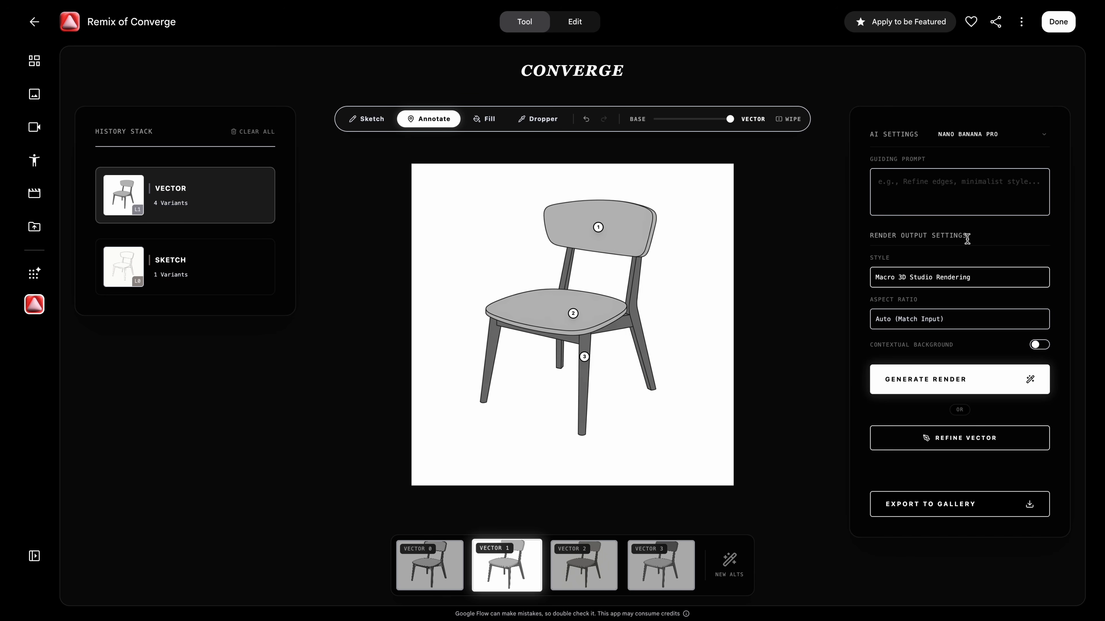
{"action": "left_click", "coordinate": [974, 282]}
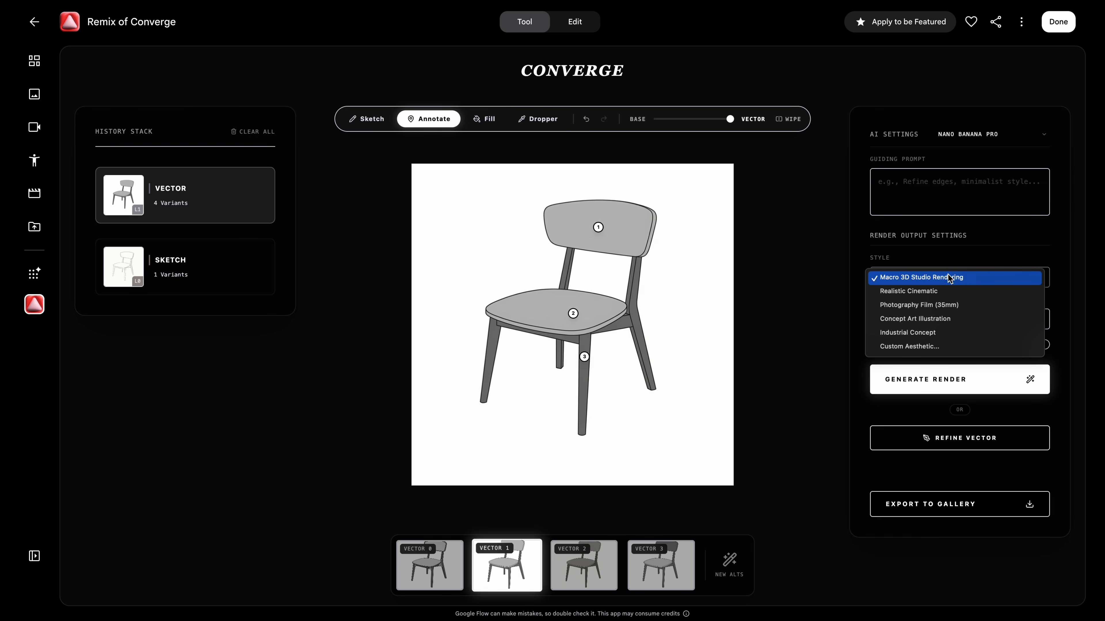
{"action": "left_click", "coordinate": [949, 263]}
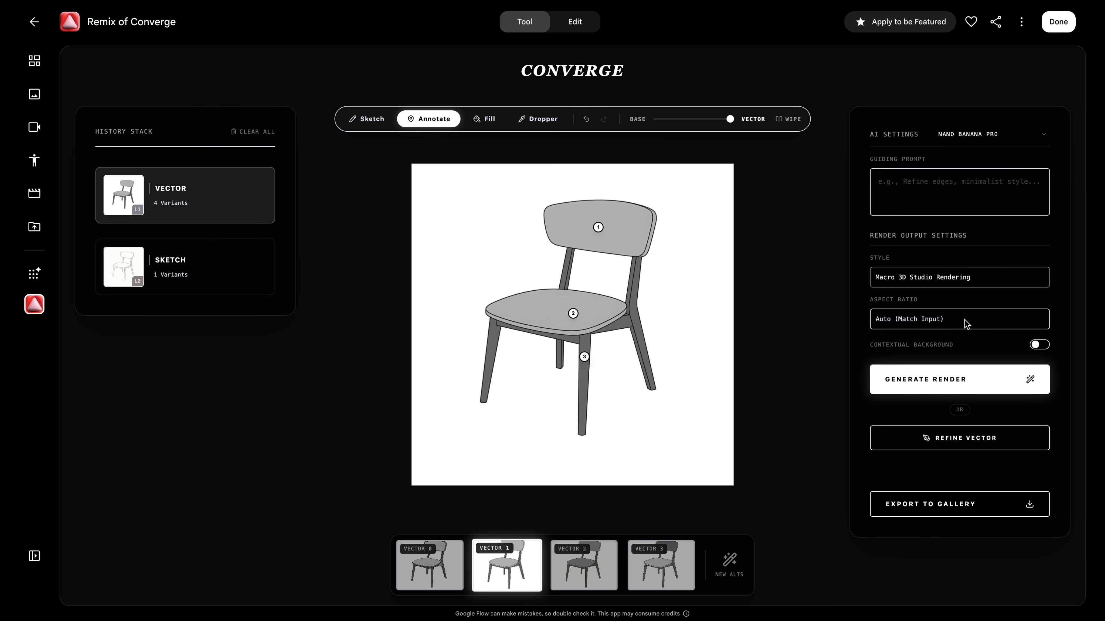
{"action": "left_click", "coordinate": [968, 325]}
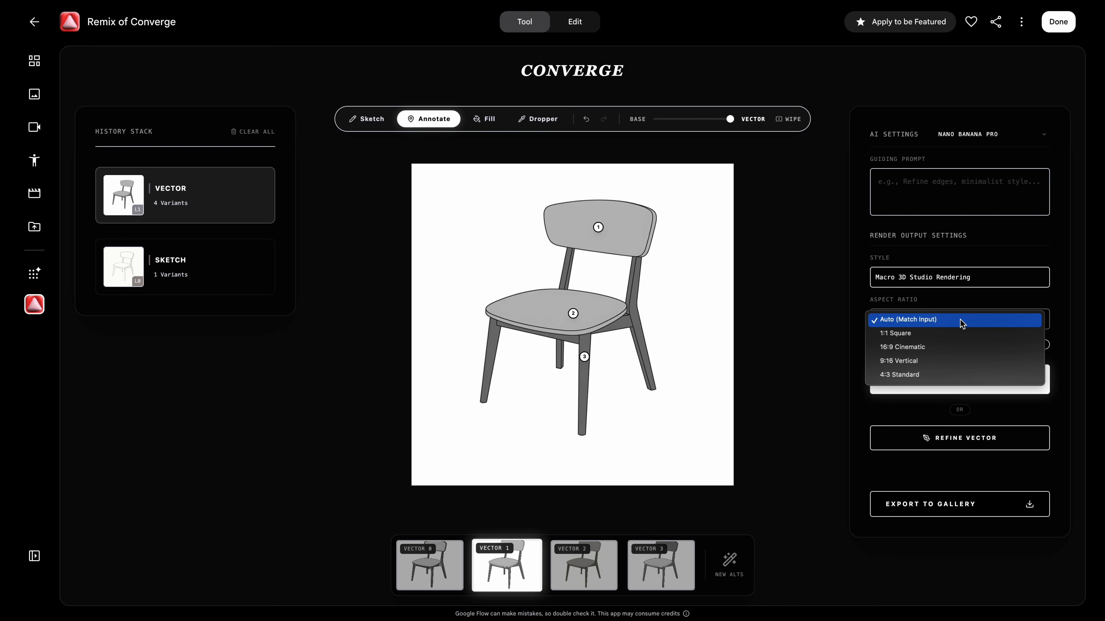
{"action": "left_click", "coordinate": [962, 322]}
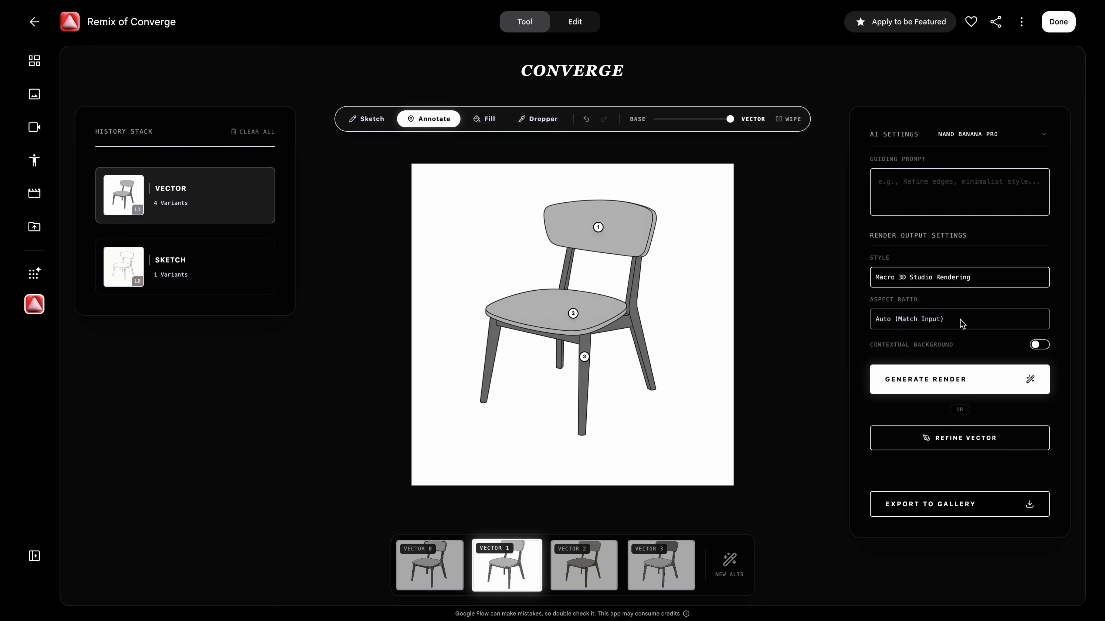
{"action": "left_click", "coordinate": [971, 382]}
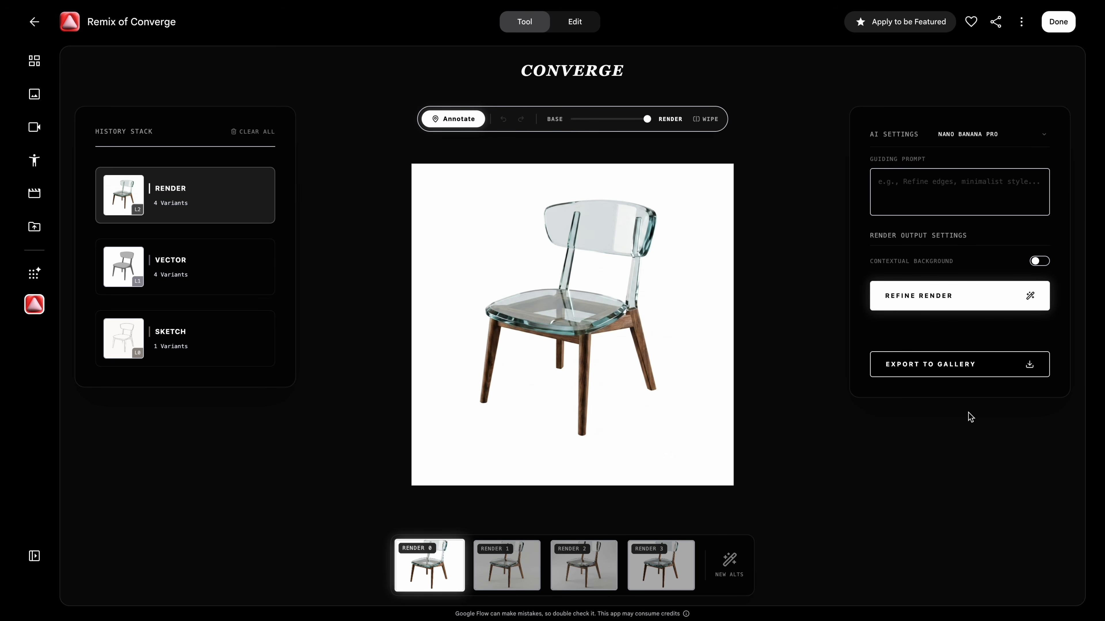
Compare the Render 1, Render 2 and Render 3 variants of the glass chair and choose Render 2
{"action": "left_click", "coordinate": [509, 574]}
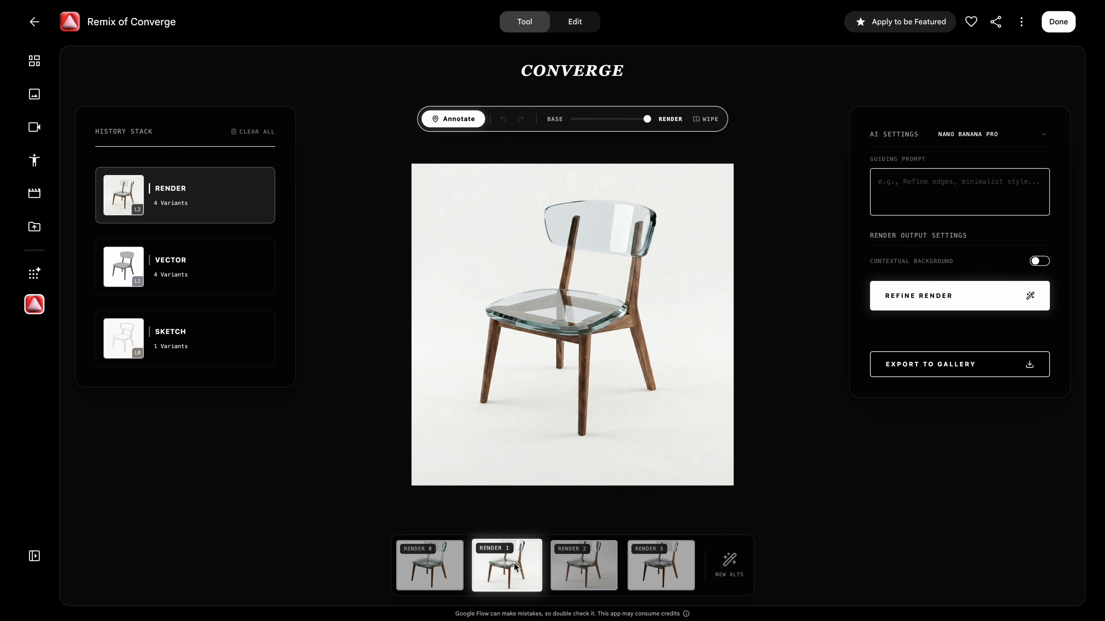
{"action": "left_click", "coordinate": [594, 569]}
{"action": "left_click", "coordinate": [669, 574]}
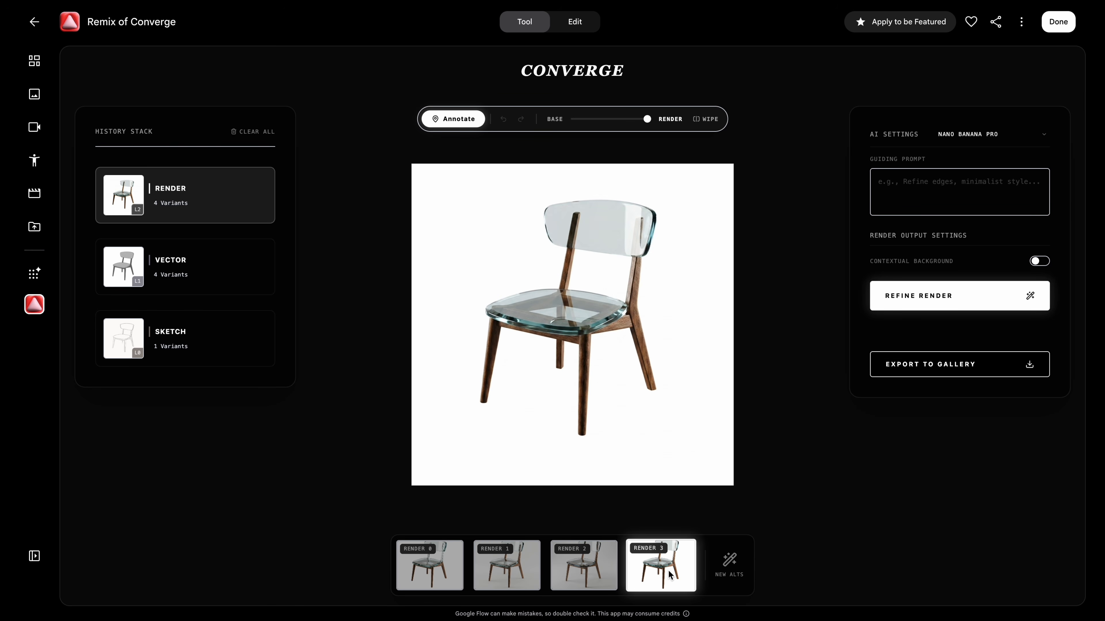
{"action": "left_click", "coordinate": [584, 565]}
Refine the chair render with the prompt "the background is a living room" and contextual background turned on
{"action": "left_click", "coordinate": [938, 180]}
{"action": "type", "text": "the background is a living room"}
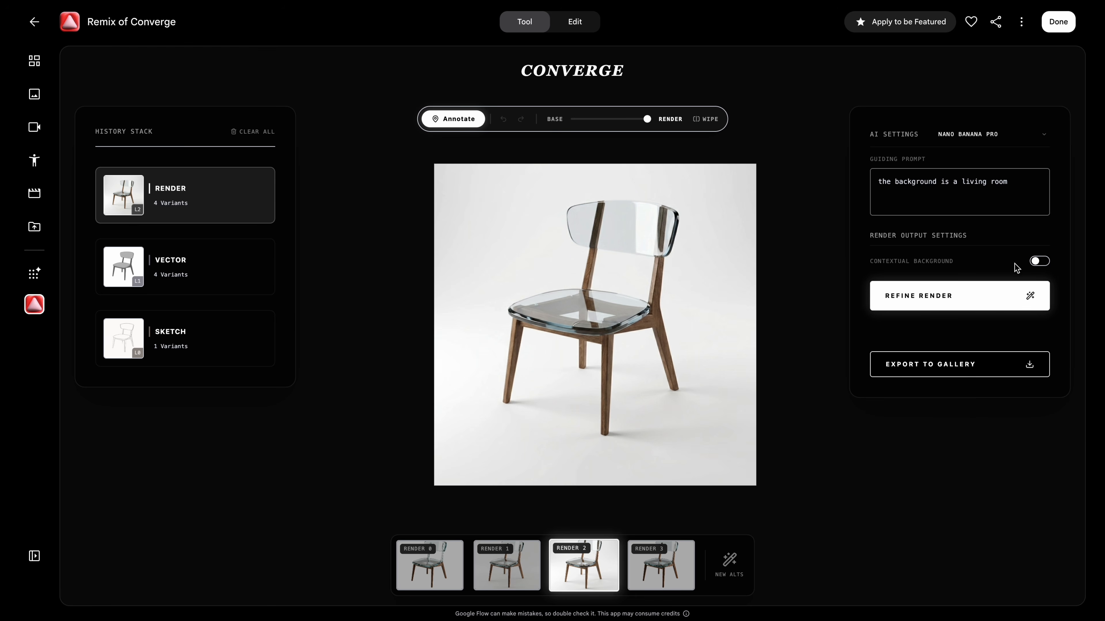
{"action": "left_click", "coordinate": [1047, 262]}
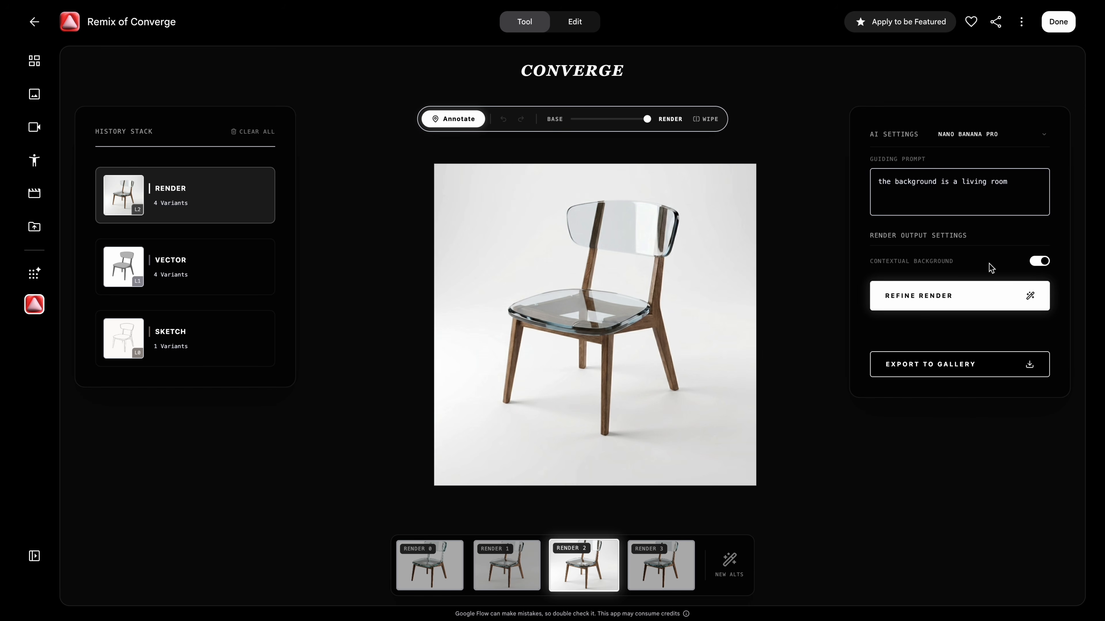
{"action": "left_click", "coordinate": [949, 298]}
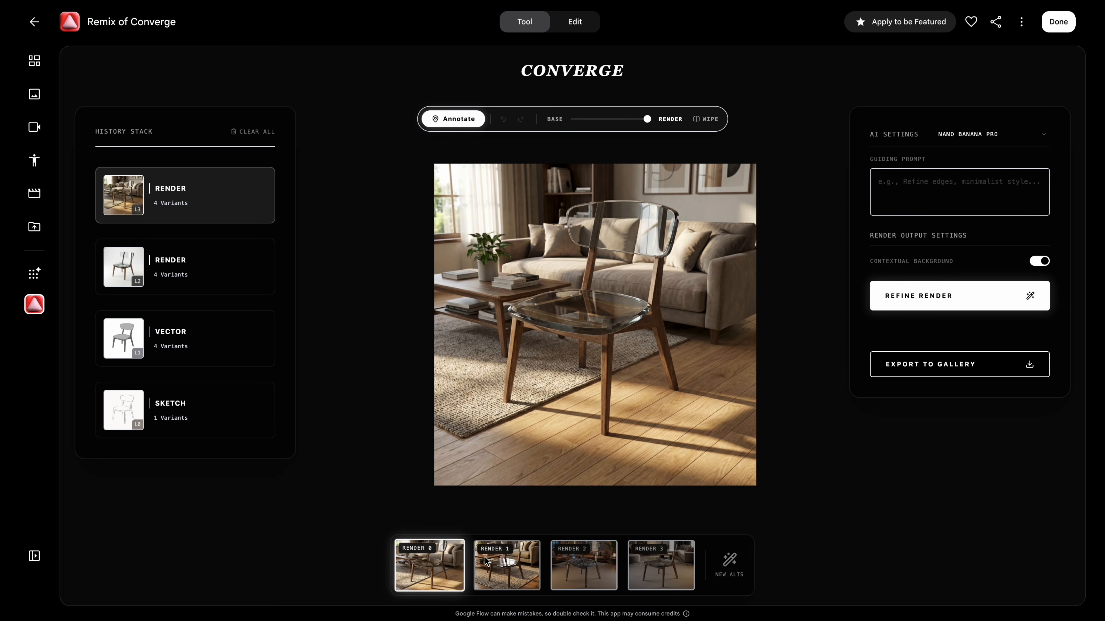
View the Render 1, Render 2 and Render 3 variants of the chair in the living room
{"action": "left_click", "coordinate": [486, 561]}
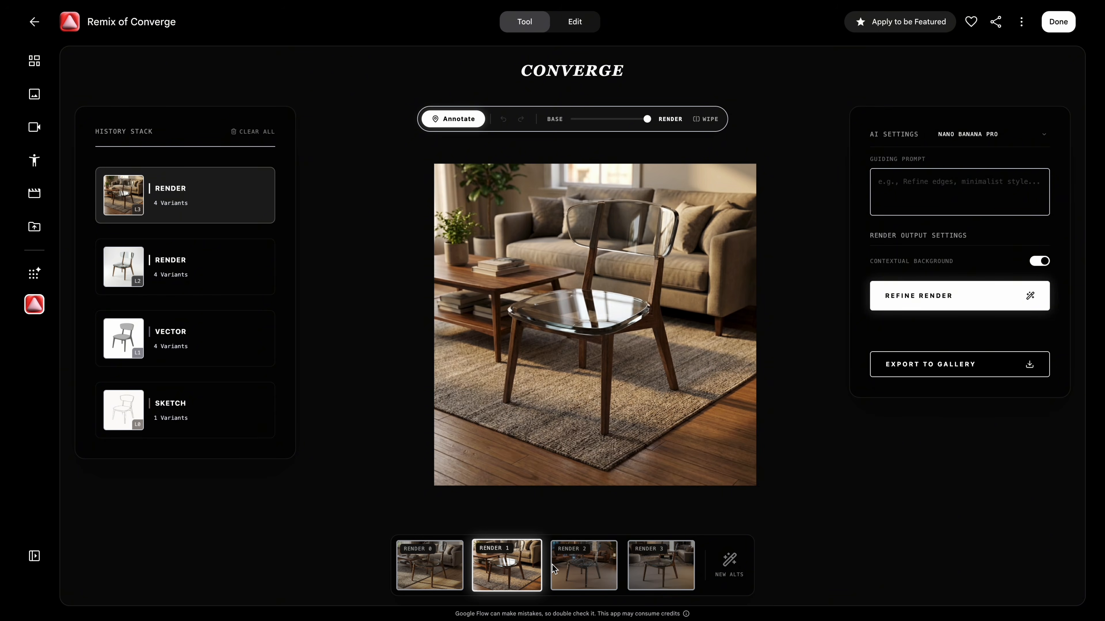
{"action": "left_click", "coordinate": [576, 570]}
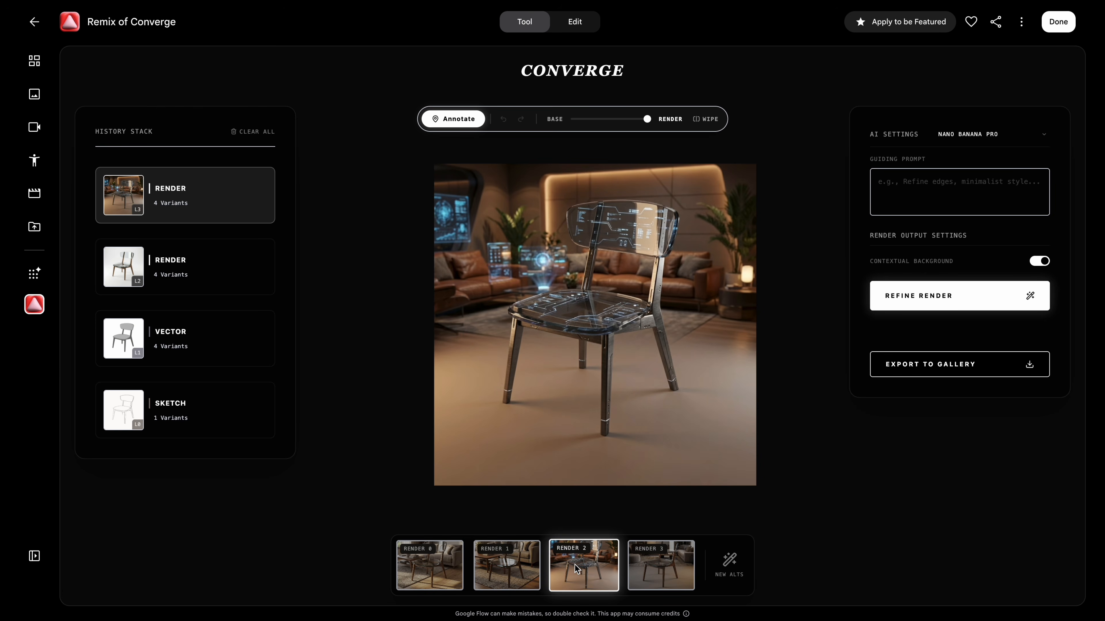
{"action": "left_click", "coordinate": [668, 578]}
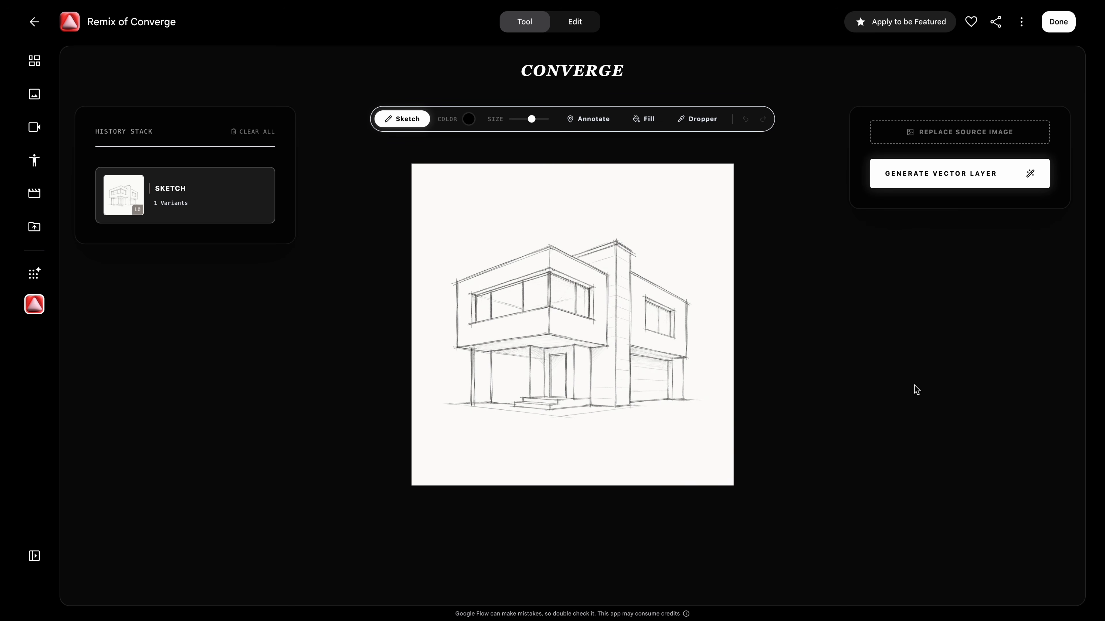
Generate the vector layer from the house sketch, compare its variants and choose Vector 2
{"action": "left_click", "coordinate": [963, 180]}
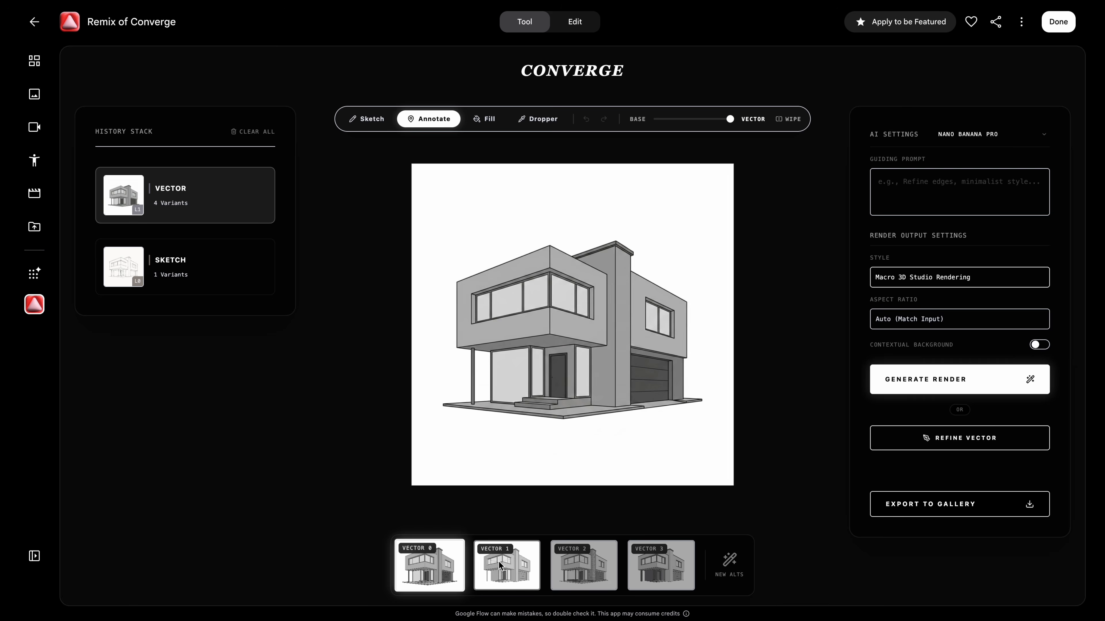
{"action": "left_click", "coordinate": [499, 574]}
{"action": "left_click", "coordinate": [661, 570]}
{"action": "left_click", "coordinate": [585, 575]}
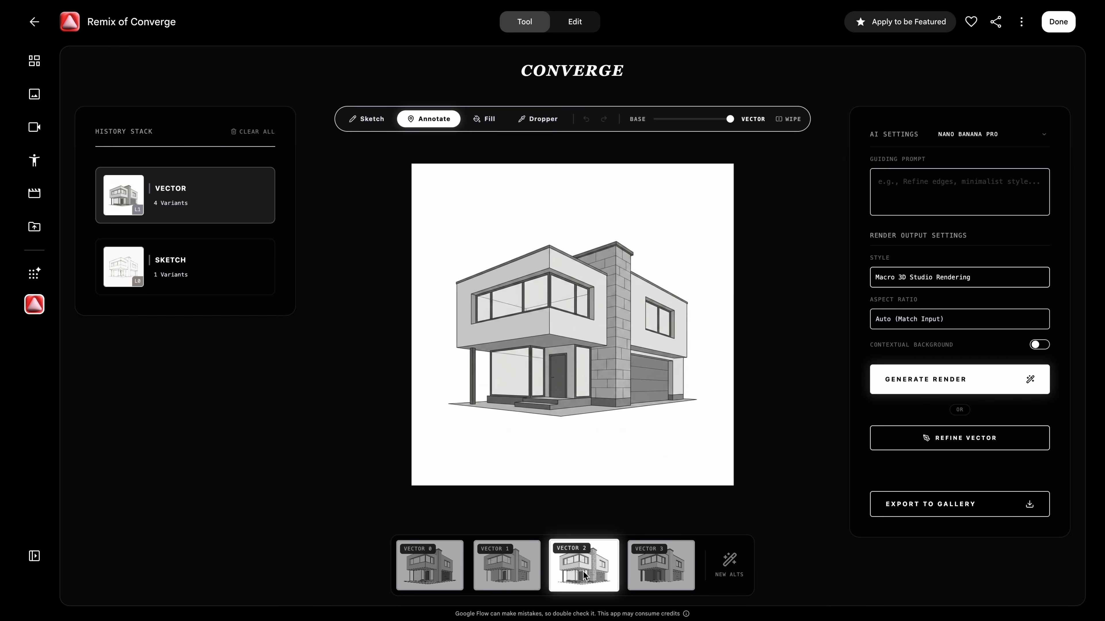
Set the render style to Realistic Cinematic and generate the house render
{"action": "left_click", "coordinate": [950, 280]}
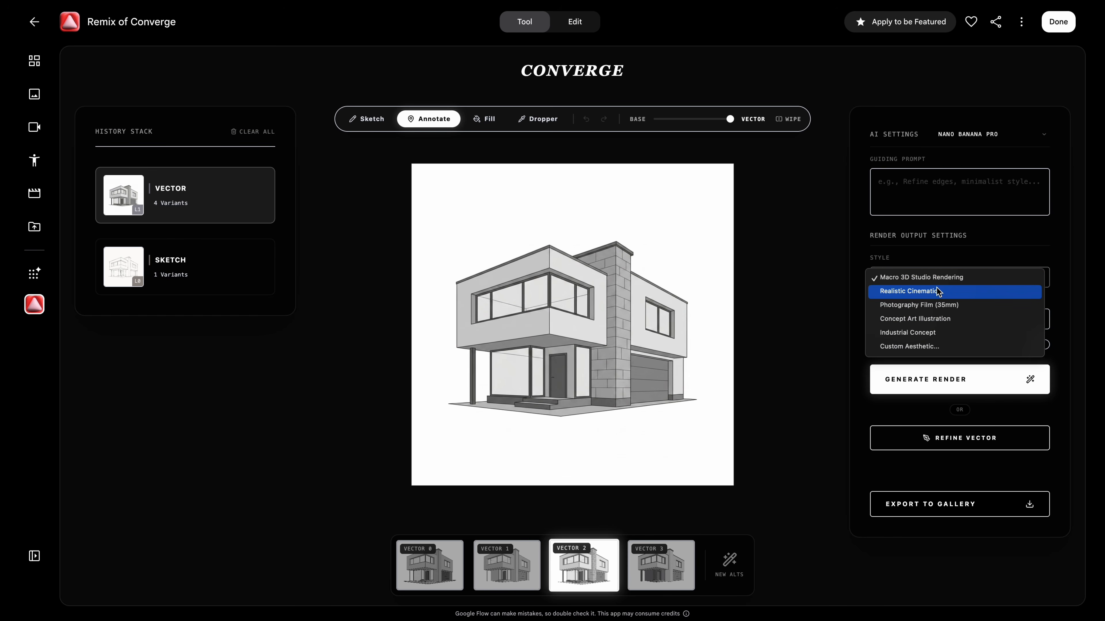
{"action": "left_click", "coordinate": [937, 287]}
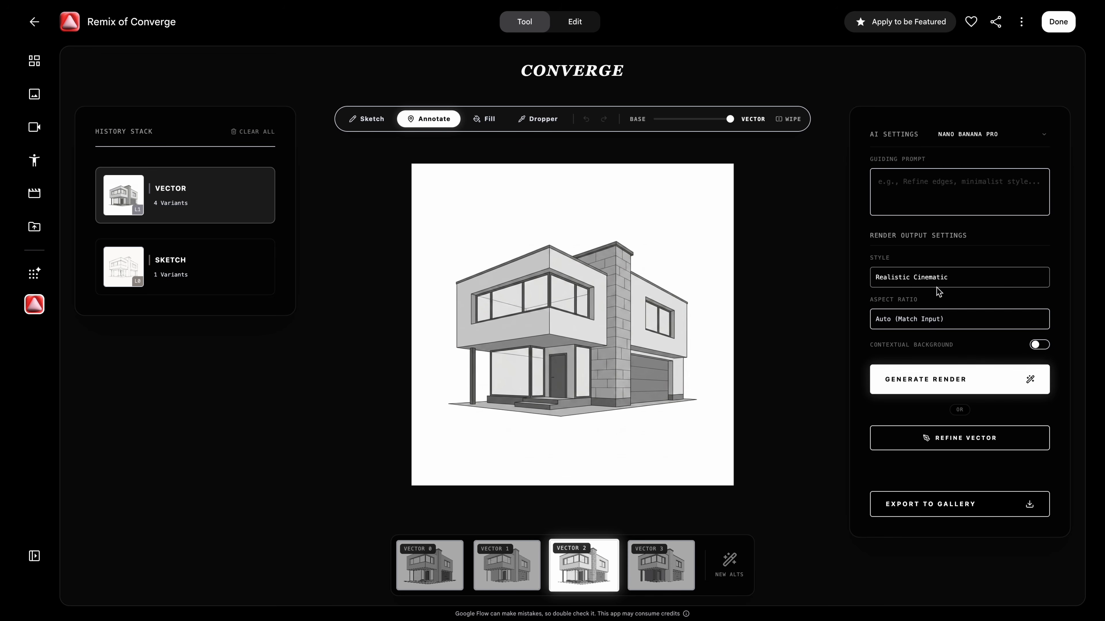
{"action": "left_click", "coordinate": [940, 388]}
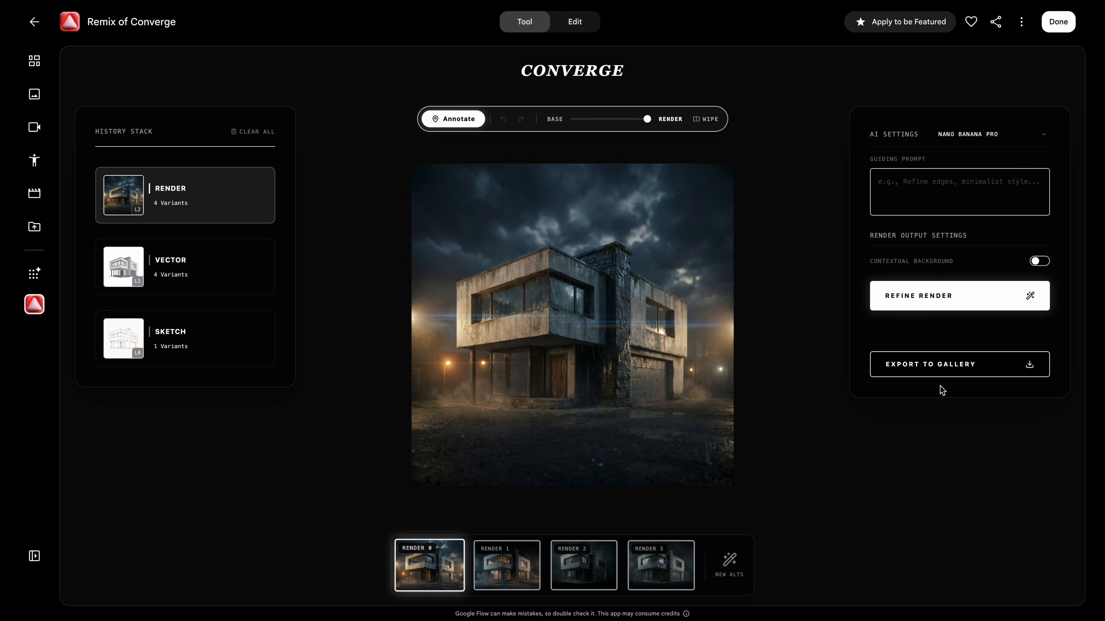
Compare the cinematic house render variants and choose Render 1
{"action": "left_click", "coordinate": [507, 570]}
{"action": "left_click", "coordinate": [583, 570]}
{"action": "left_click", "coordinate": [648, 573]}
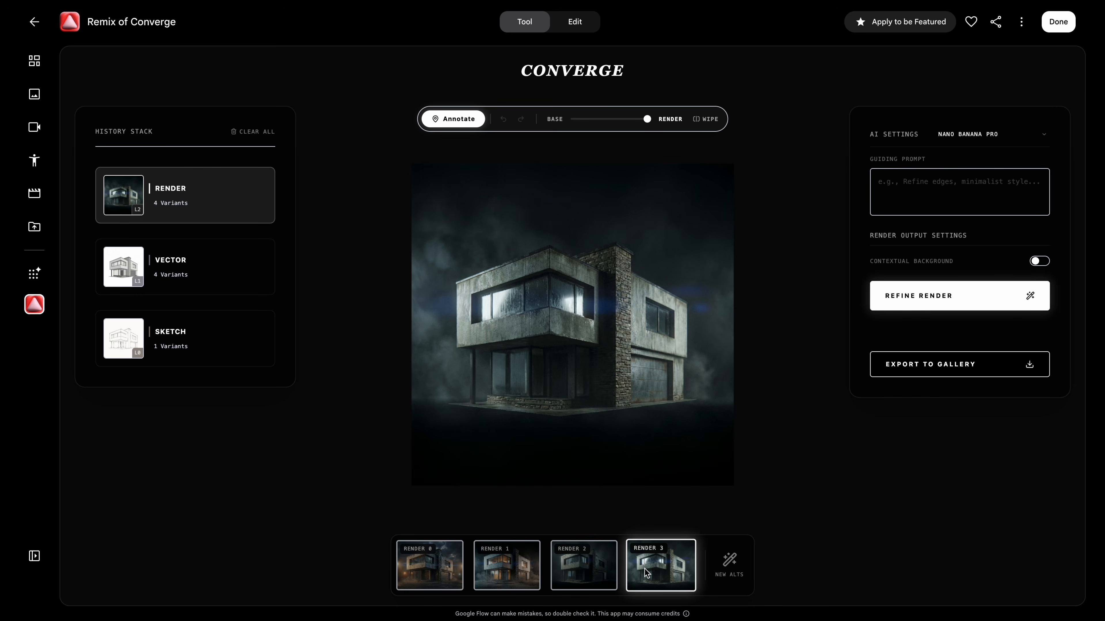
{"action": "left_click", "coordinate": [507, 566]}
Refine the house render with the prompt "daytime, in a beautiful garden with clear, sunny weather" and contextual background turned on
{"action": "left_click", "coordinate": [959, 192]}
{"action": "type", "text": "daytime, in a beautiful garden"}
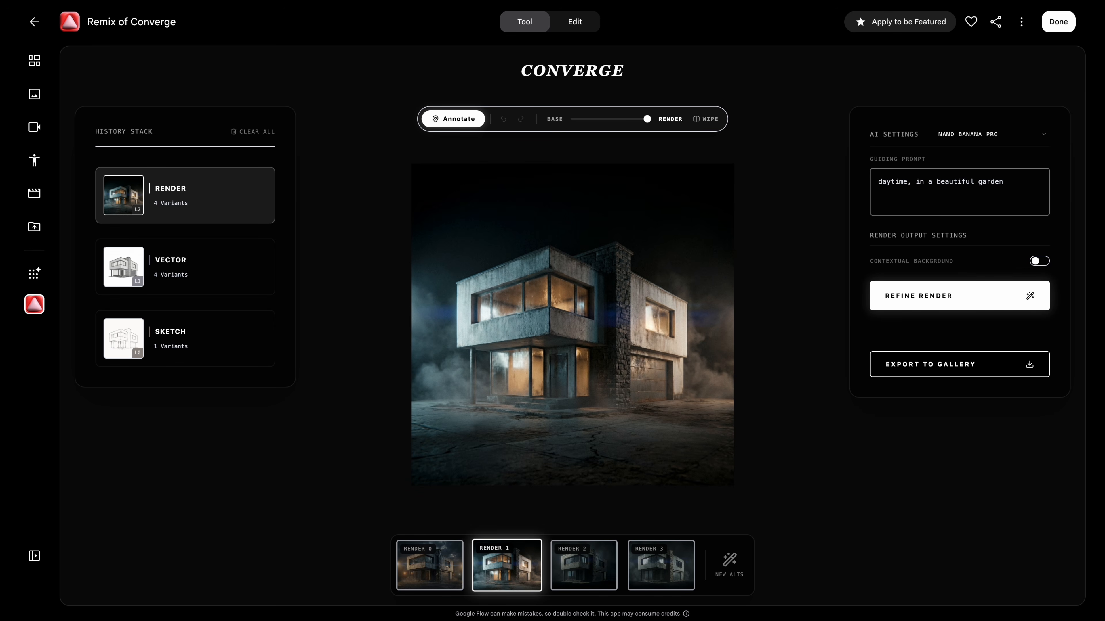
{"action": "type", "text": "clear, sunny weather"}
{"action": "left_click", "coordinate": [1043, 261]}
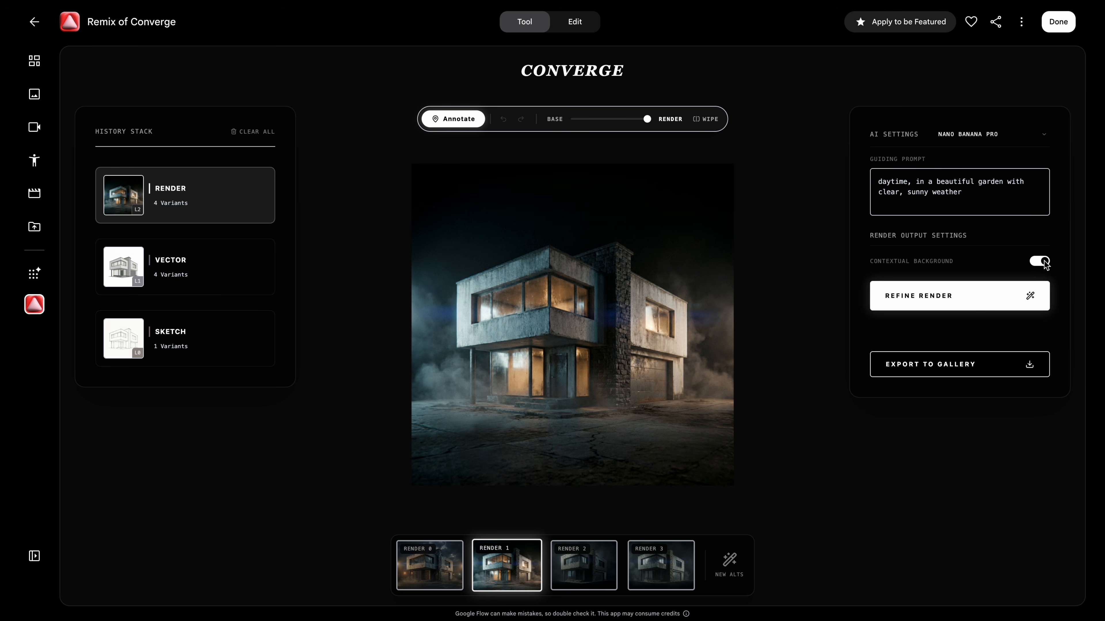
{"action": "left_click", "coordinate": [985, 304]}
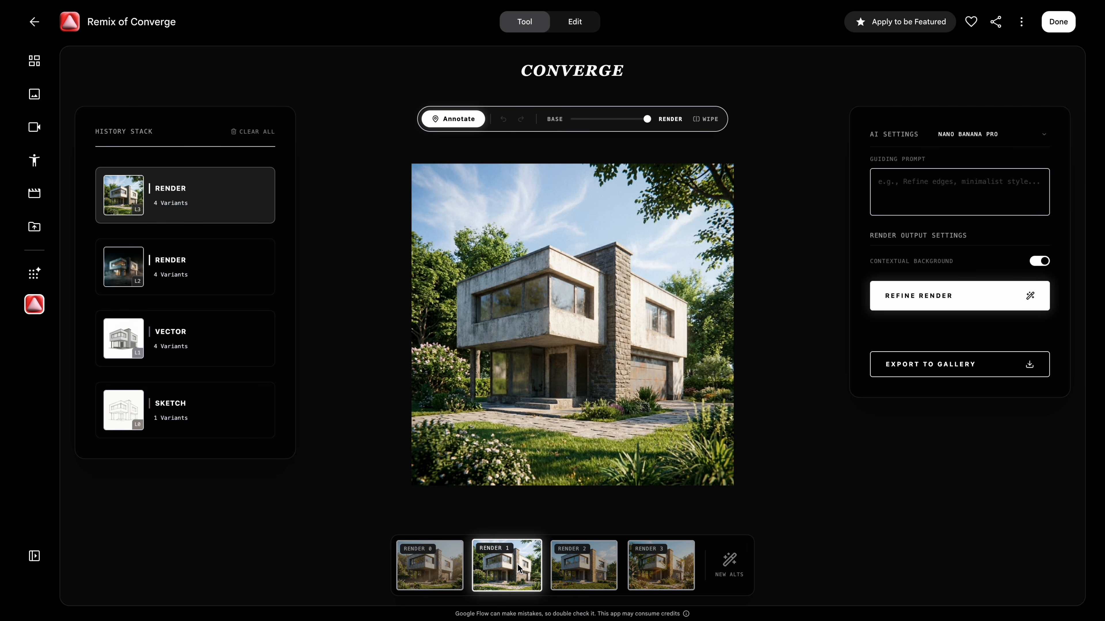
Compare the Render 2 and Render 3 variants of the house in the sunny garden
{"action": "left_click", "coordinate": [583, 569]}
{"action": "left_click", "coordinate": [647, 574]}
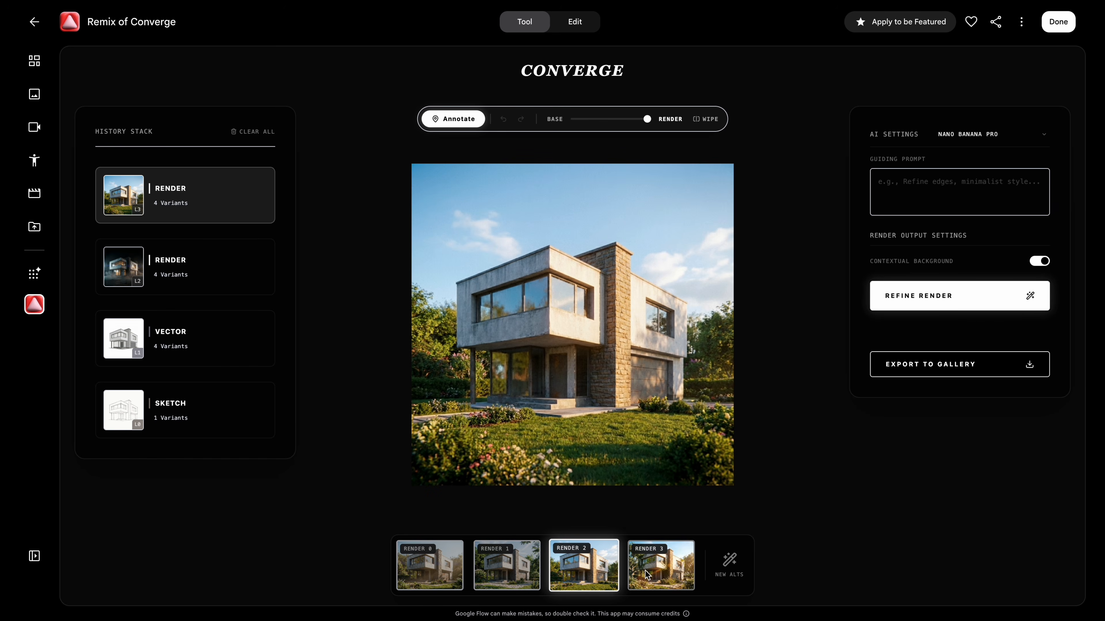
{"action": "left_click", "coordinate": [579, 574]}
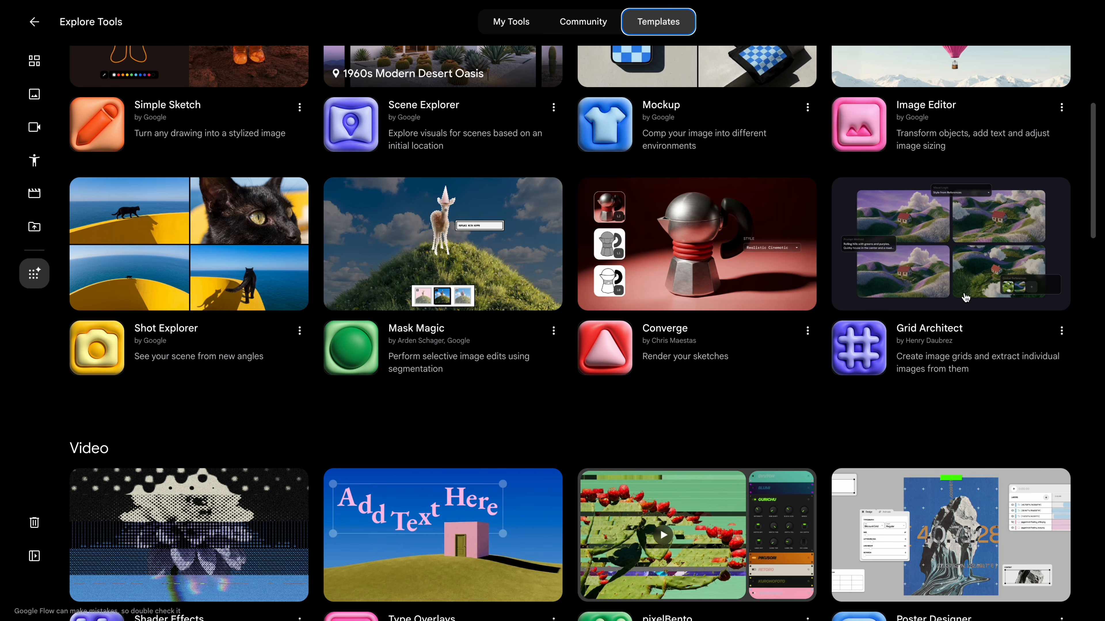
Open the Grid Architect template and start architecting a grid
{"action": "left_click", "coordinate": [985, 356]}
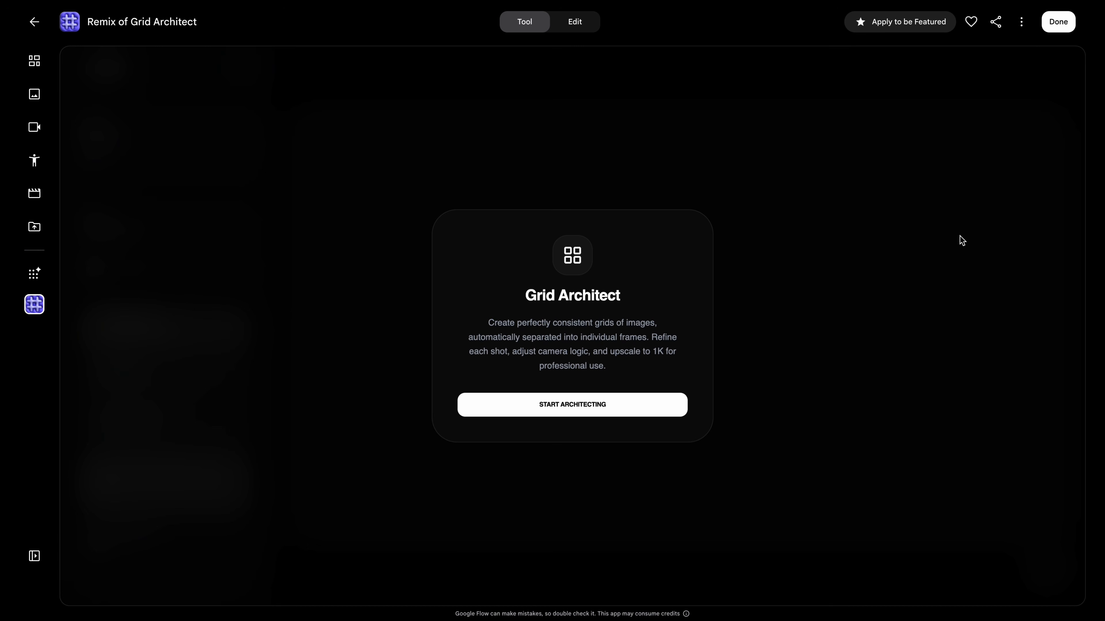
{"action": "left_click", "coordinate": [575, 412]}
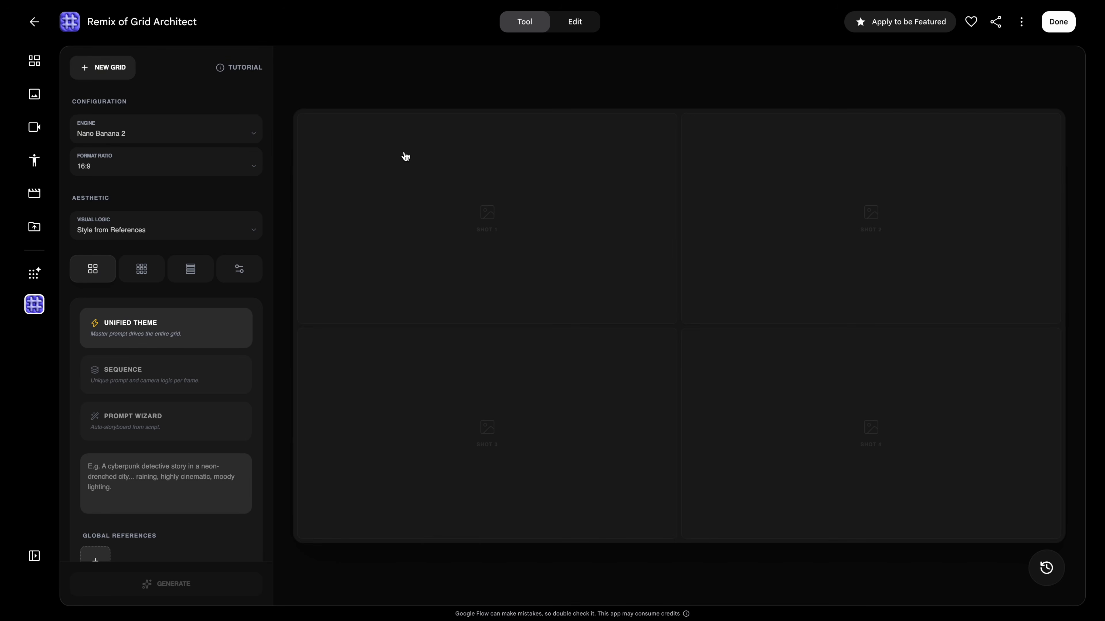
Review the engine, format ratio and visual logic choices, keep the current ones, and set the grid layout to 3×3
{"action": "left_click", "coordinate": [155, 130]}
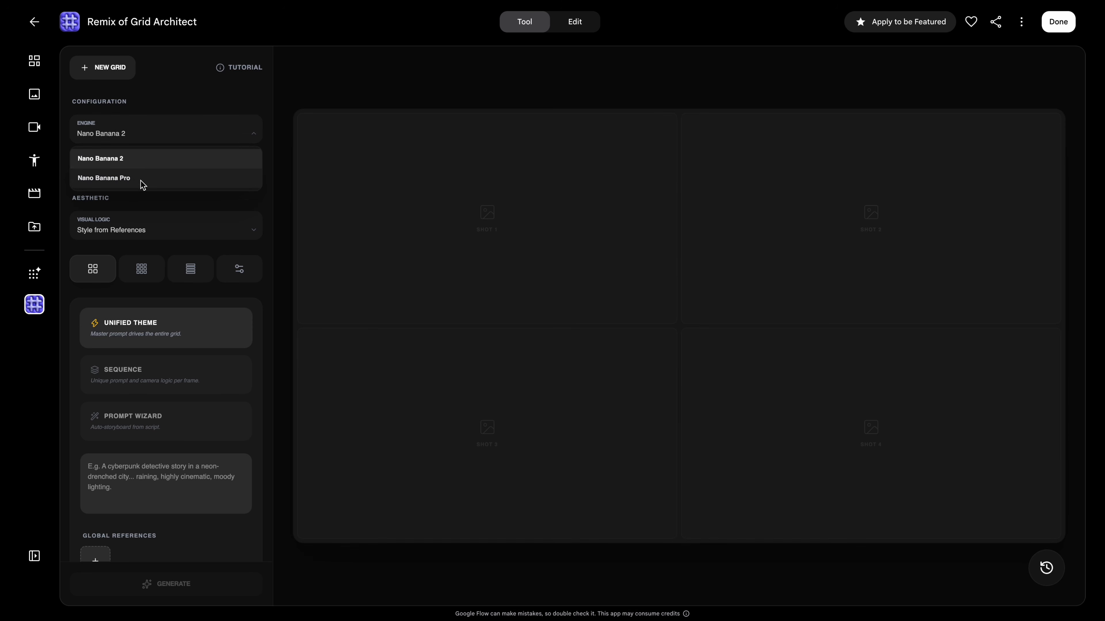
{"action": "left_click", "coordinate": [156, 135]}
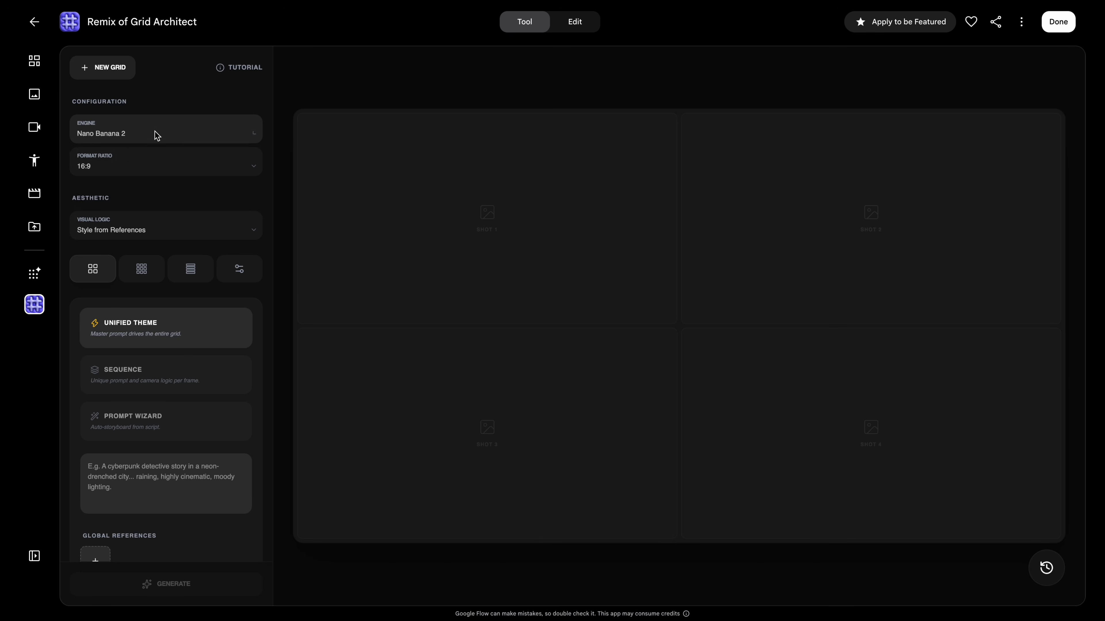
{"action": "left_click", "coordinate": [144, 160]}
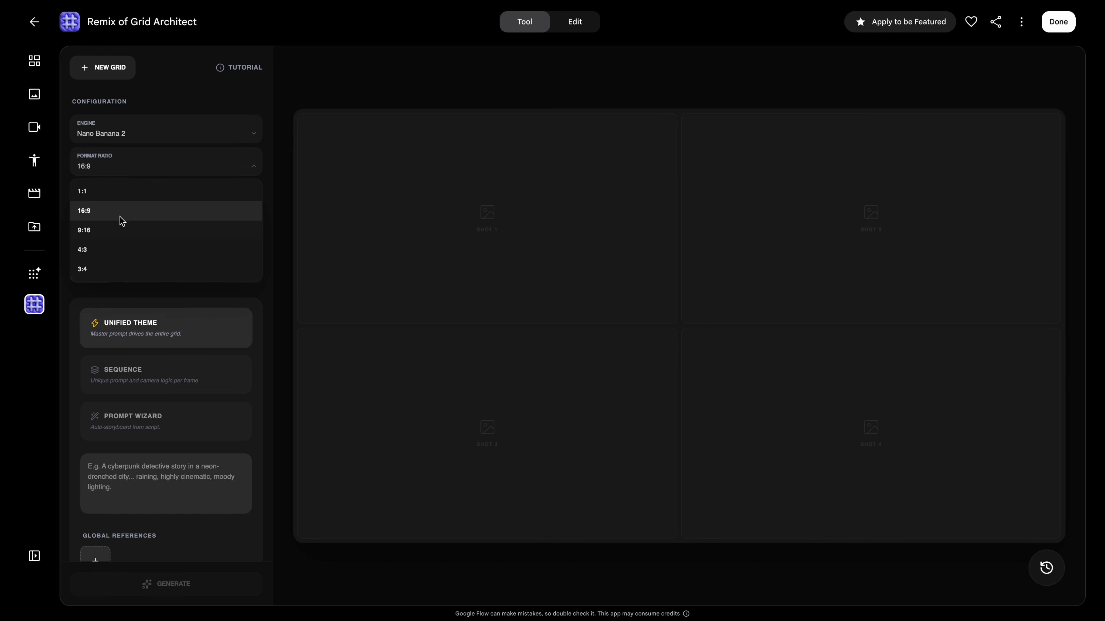
{"action": "left_click", "coordinate": [136, 165]}
{"action": "left_click", "coordinate": [151, 230]}
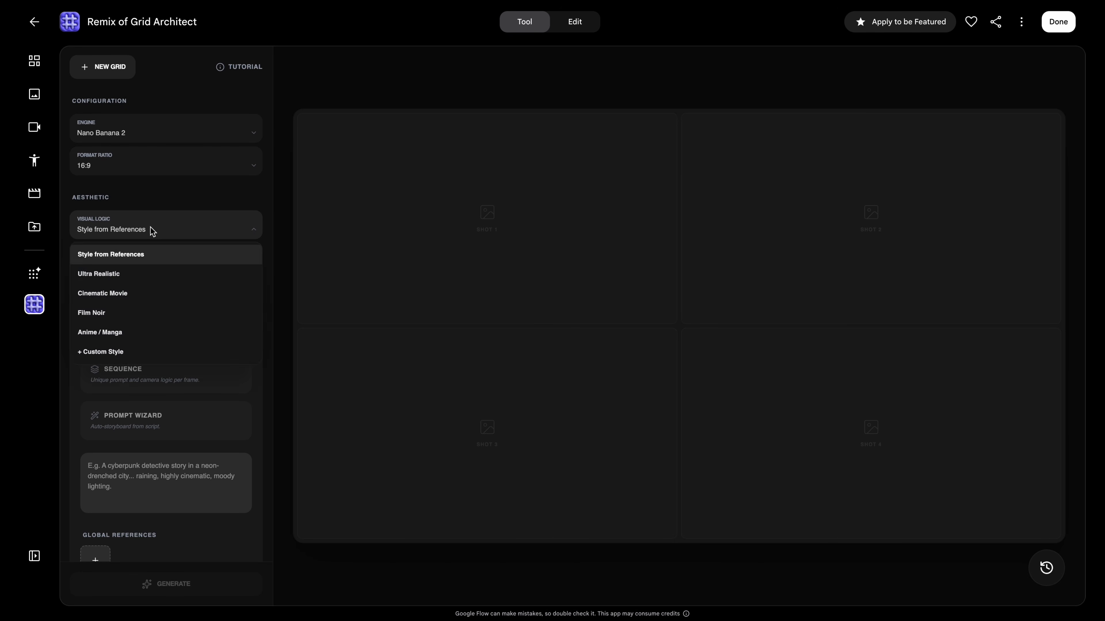
{"action": "left_click", "coordinate": [216, 204]}
{"action": "left_click", "coordinate": [138, 274]}
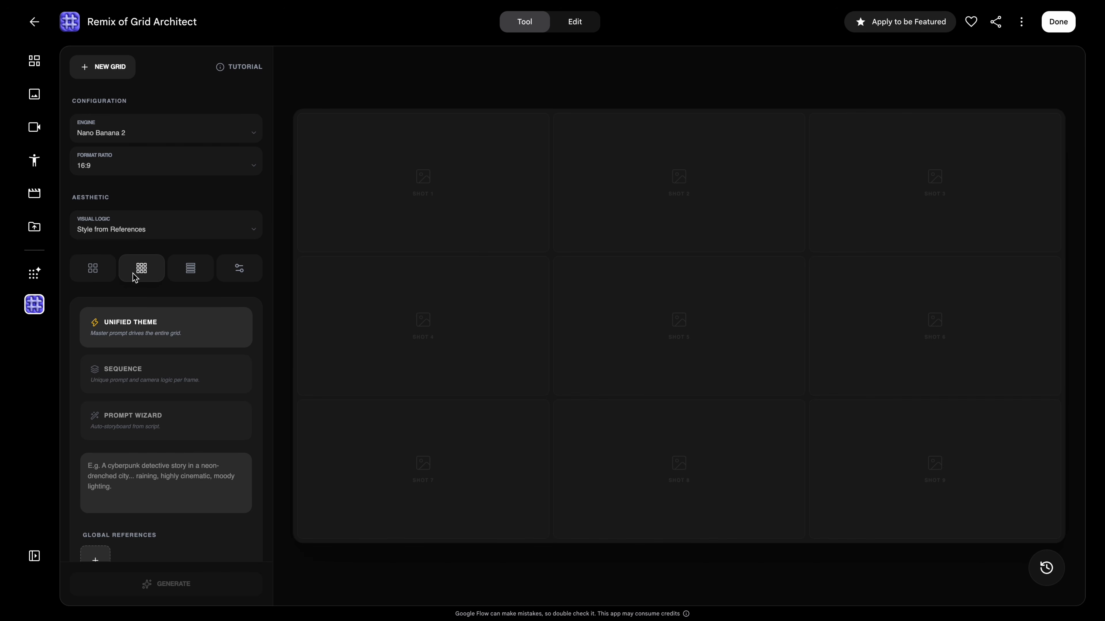
Try the single-column and custom row/column layouts, and set the grid layout to 2×2
{"action": "left_click", "coordinate": [202, 278]}
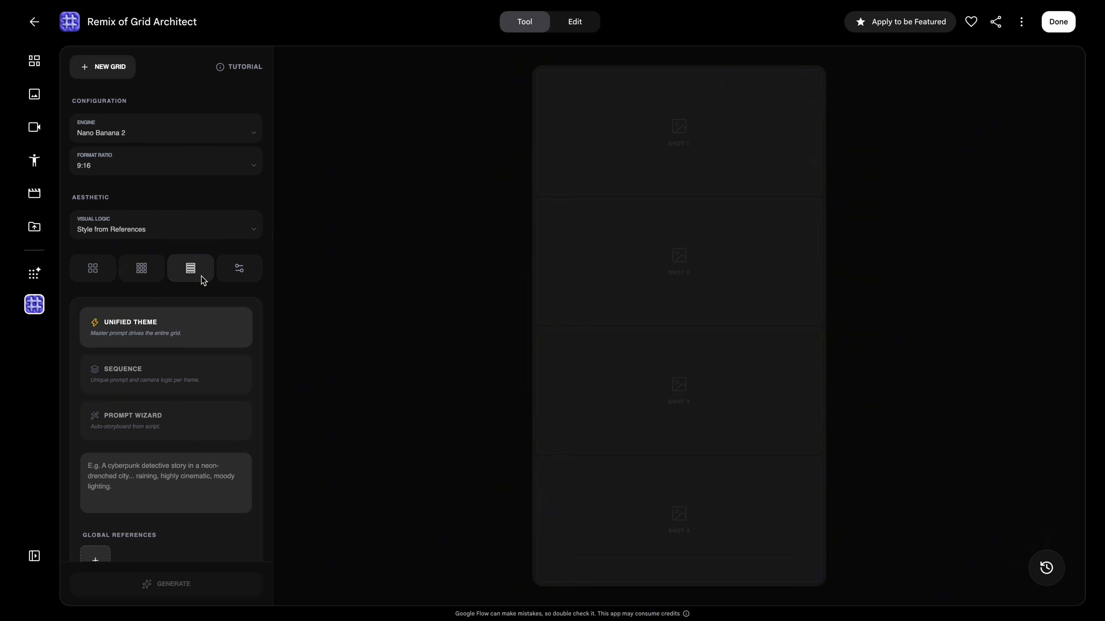
{"action": "left_click", "coordinate": [257, 271]}
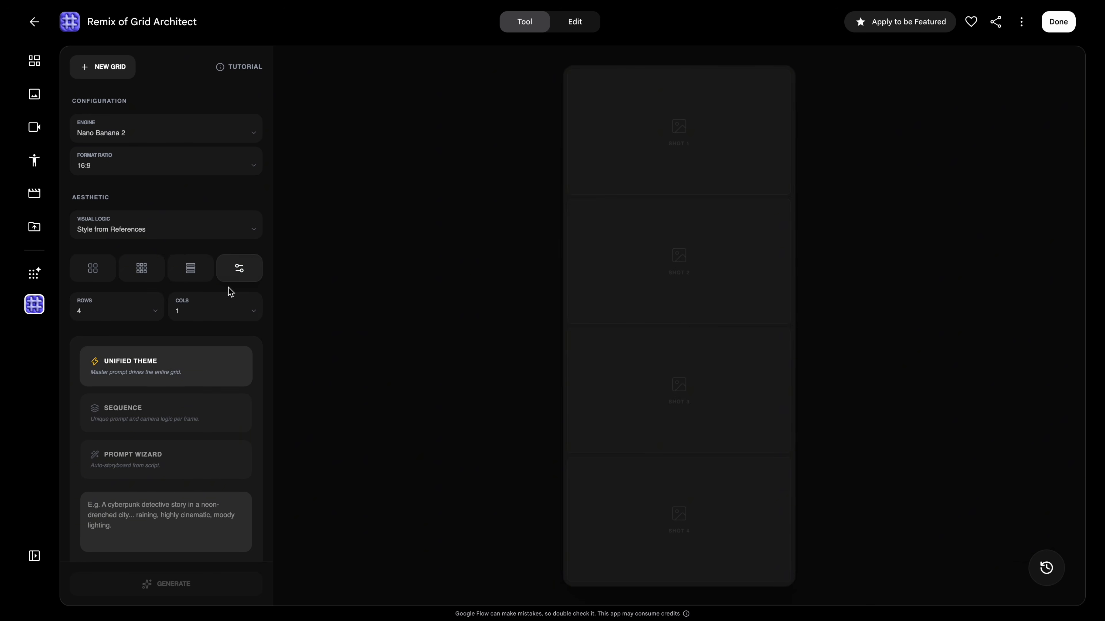
{"action": "left_click", "coordinate": [199, 318]}
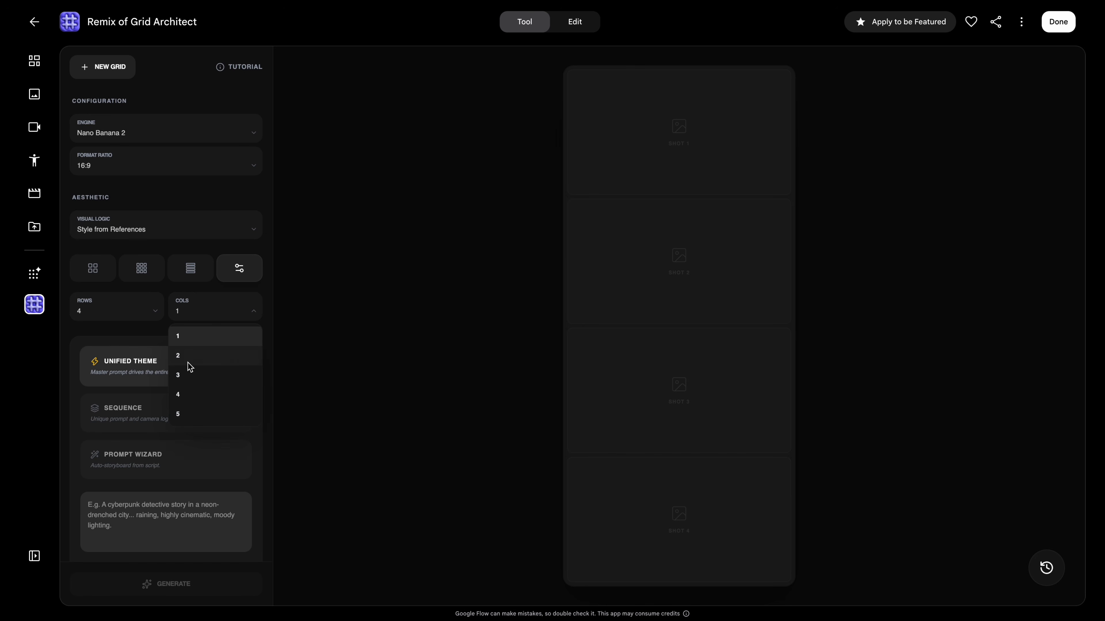
{"action": "left_click", "coordinate": [188, 366]}
{"action": "left_click", "coordinate": [94, 269]}
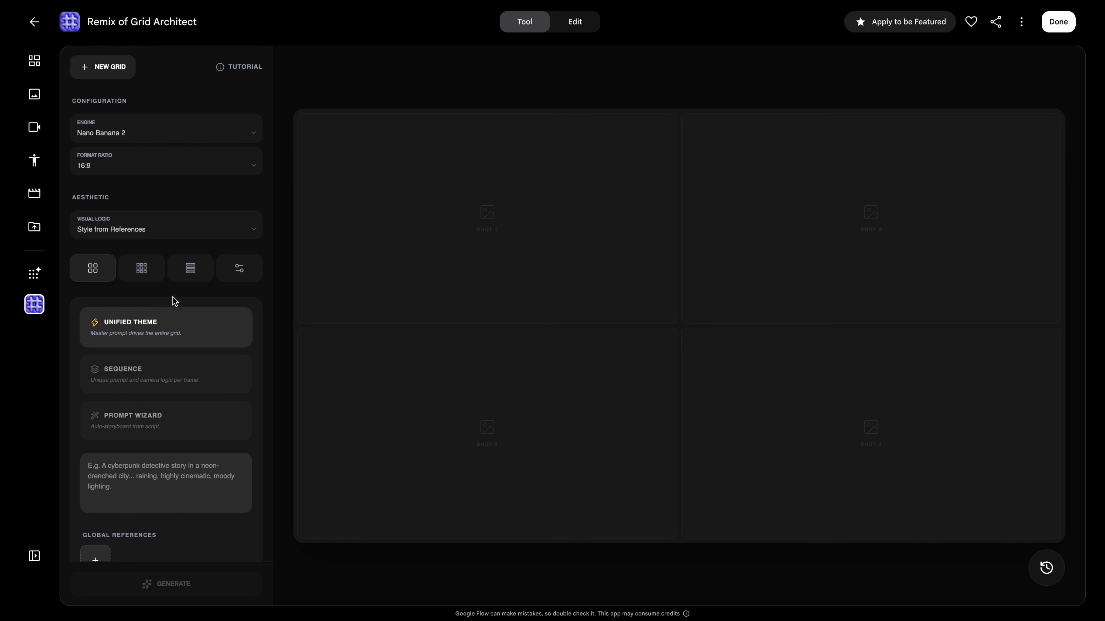
Examine the Unified Theme, Sequence and Prompt Wizard modes, including the per-shot framing and camera angle settings and the script field
{"action": "scroll", "coordinate": [255, 316], "scroll_direction": "down", "scroll_amount": 1}
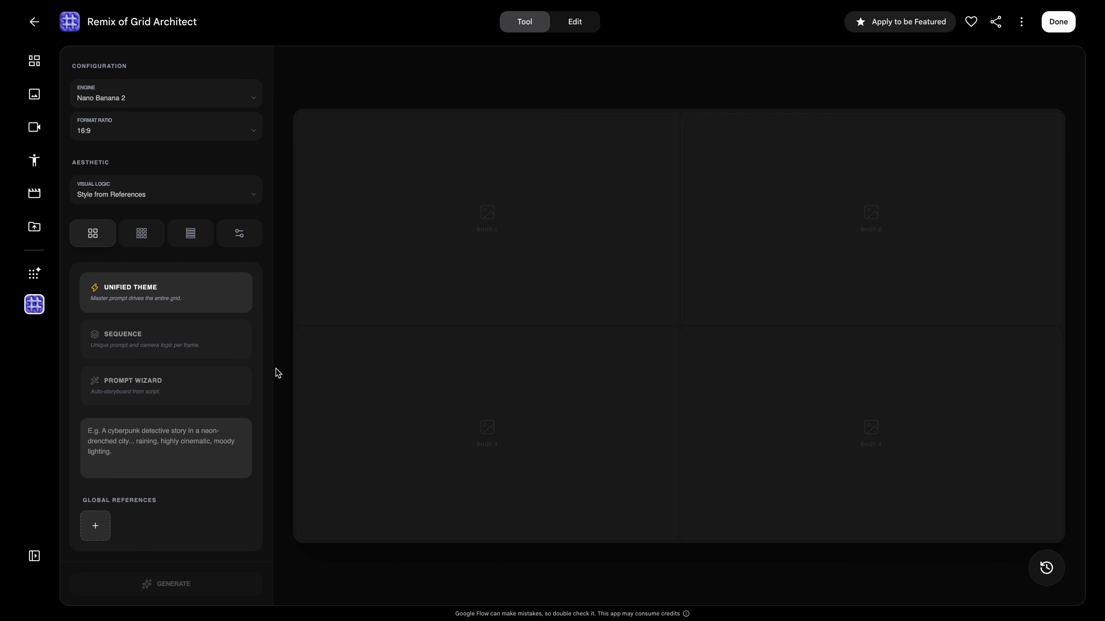
{"action": "left_click", "coordinate": [135, 436]}
{"action": "left_click", "coordinate": [183, 350]}
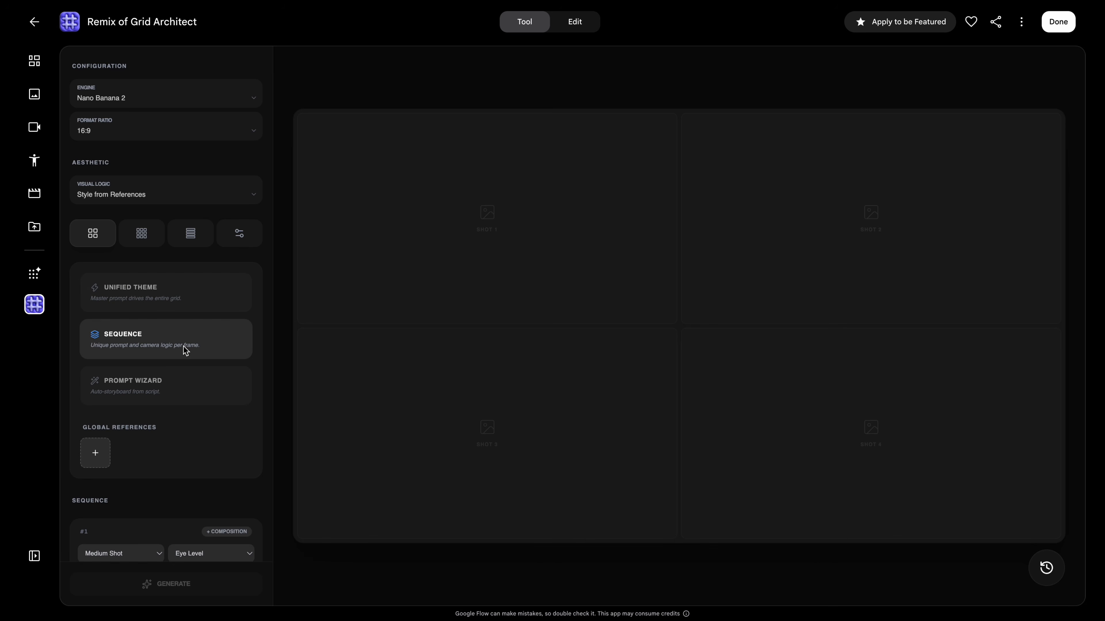
{"action": "scroll", "coordinate": [191, 372], "scroll_direction": "down", "scroll_amount": 2}
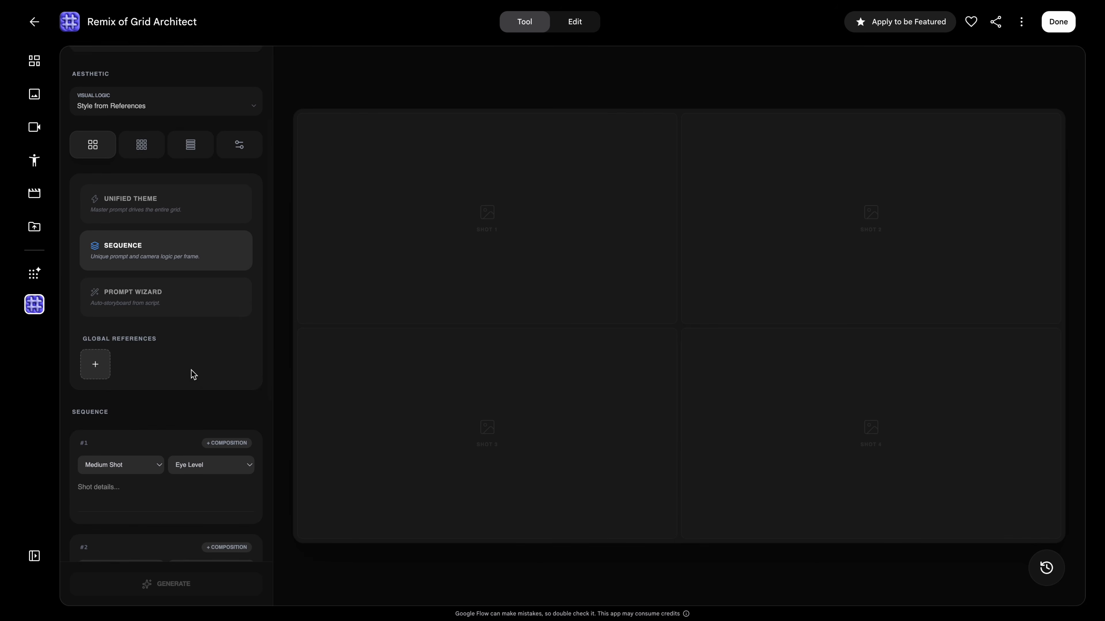
{"action": "scroll", "coordinate": [192, 373], "scroll_direction": "down", "scroll_amount": 4}
{"action": "scroll", "coordinate": [192, 373], "scroll_direction": "down", "scroll_amount": 2}
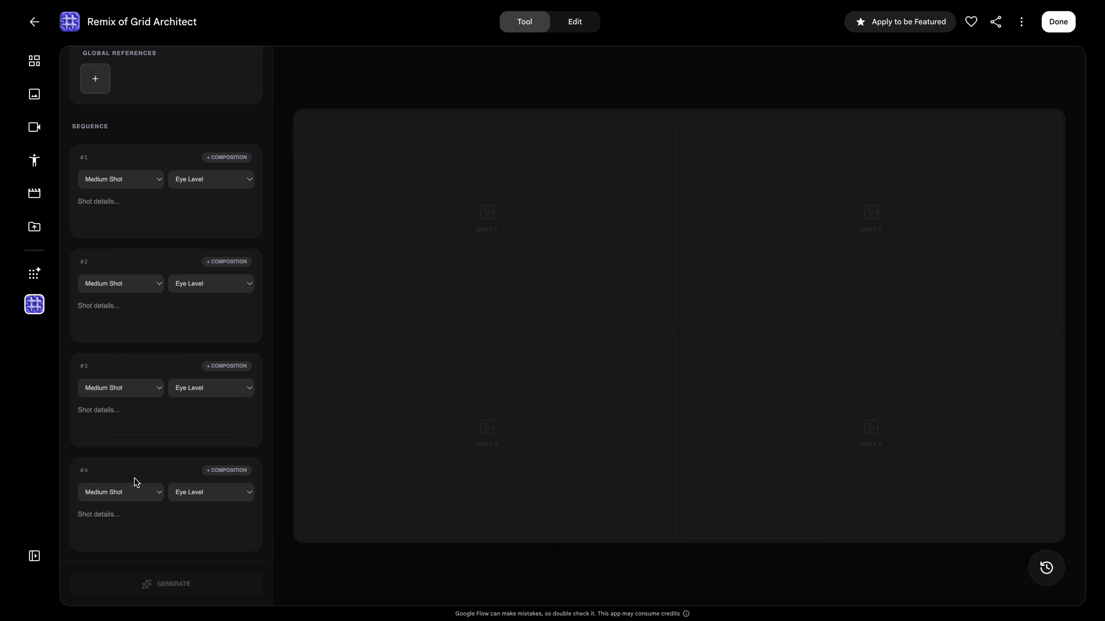
{"action": "scroll", "coordinate": [183, 252], "scroll_direction": "up", "scroll_amount": 6}
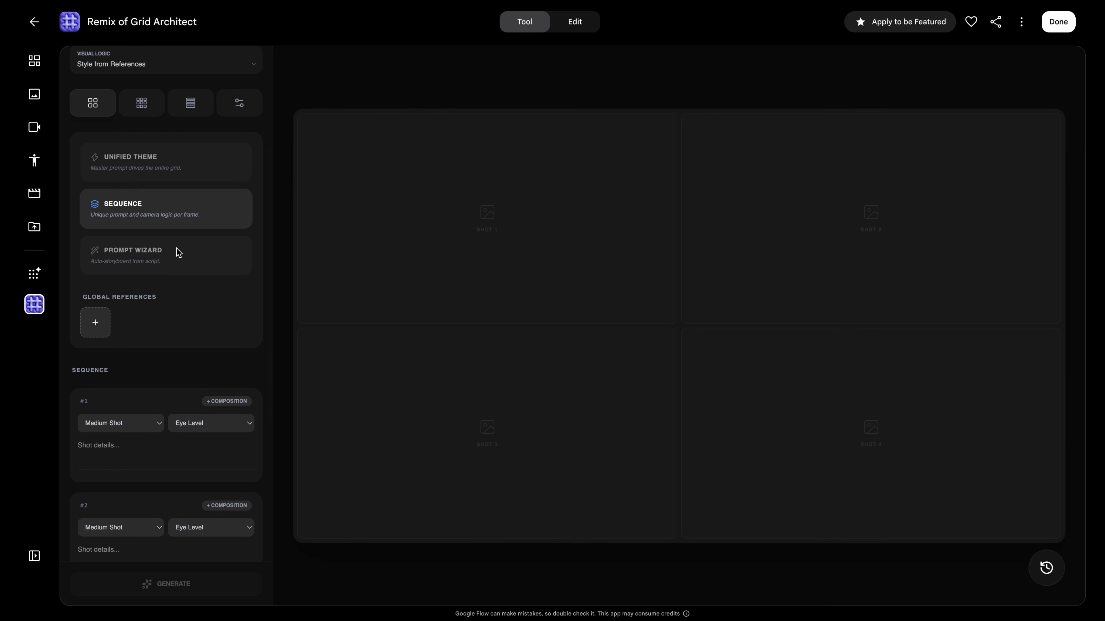
{"action": "left_click", "coordinate": [152, 250]}
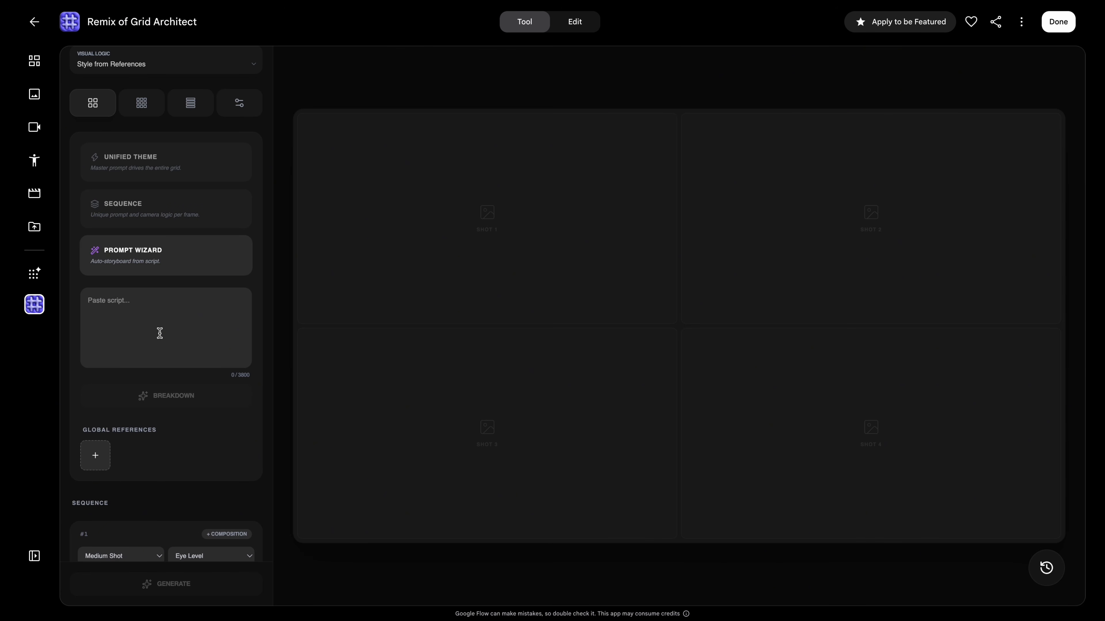
{"action": "scroll", "coordinate": [191, 313], "scroll_direction": "up", "scroll_amount": 3}
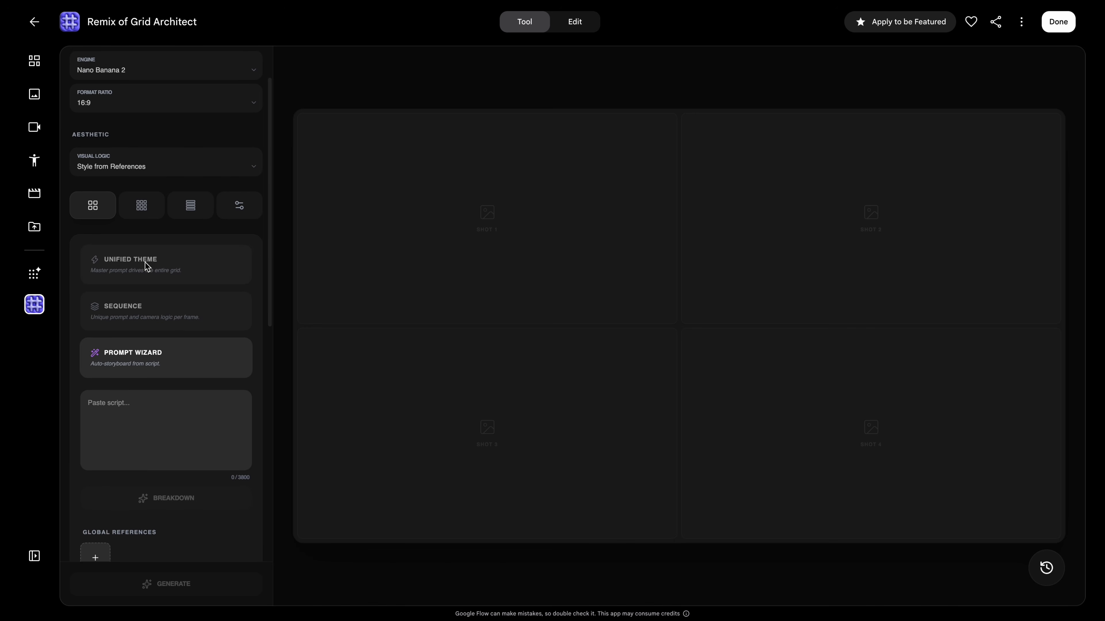
Generate a Unified Theme grid from the pasted prompt about a neon-lit futuristic cyberpunk city on a rainy night
{"action": "left_click", "coordinate": [163, 264]}
{"action": "left_click", "coordinate": [138, 436]}
{"action": "key", "text": "ctrl+v"}
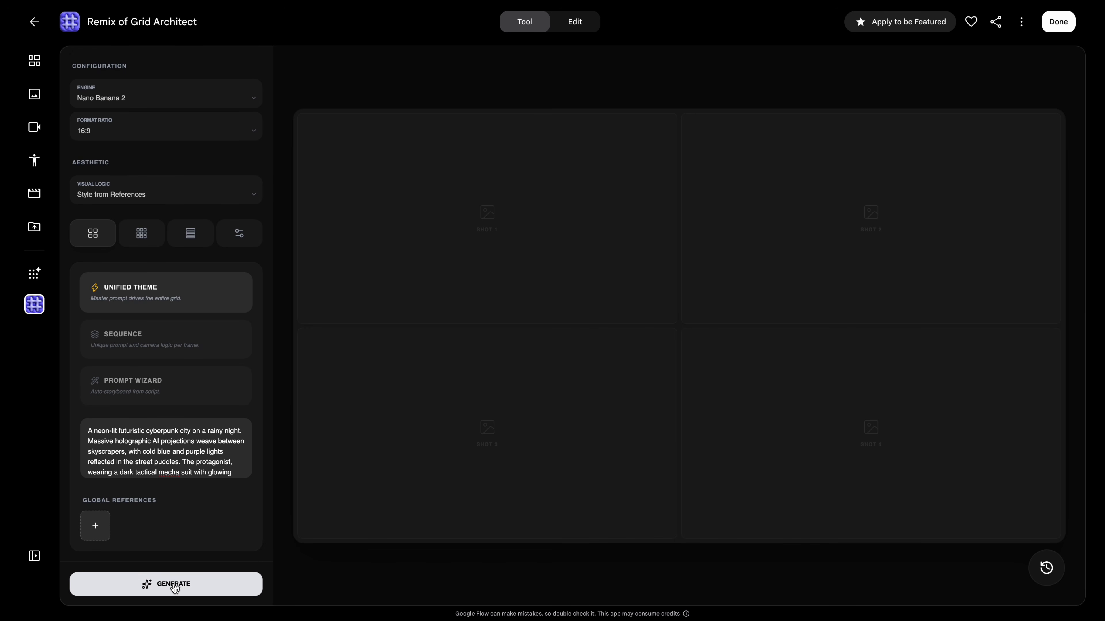
{"action": "left_click", "coordinate": [184, 590]}
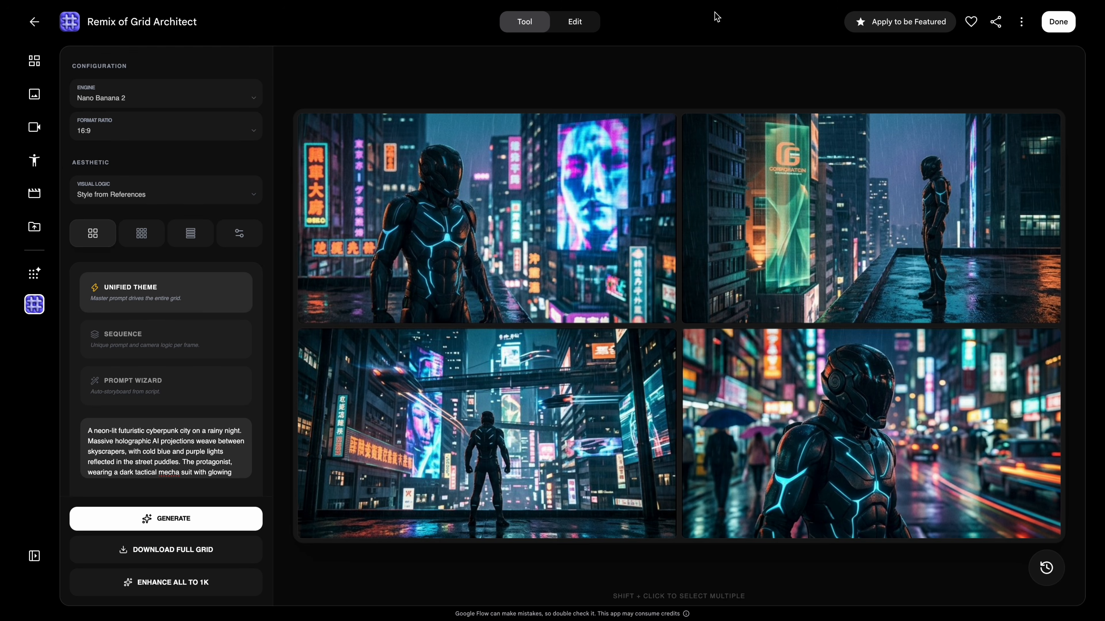
{"action": "mouse_move", "coordinate": [484, 217]}
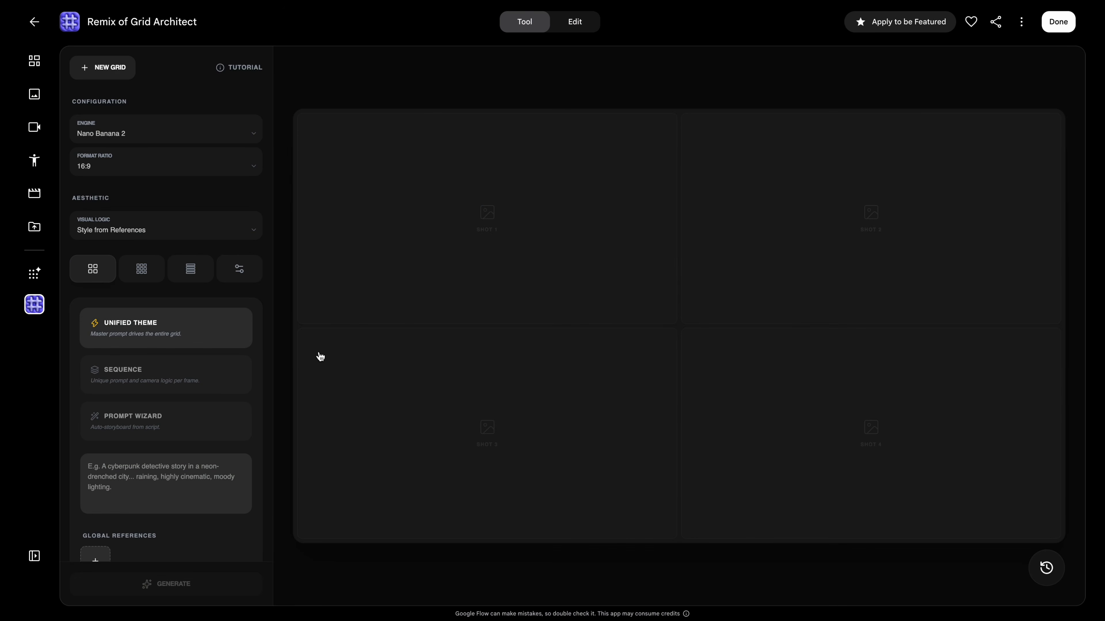
Add the amber dropper bottle image as a global reference and generate a grid from the pasted four-shot LUMENI Botanical Oil storyboard prompt
{"action": "scroll", "coordinate": [273, 365], "scroll_direction": "down", "scroll_amount": 2}
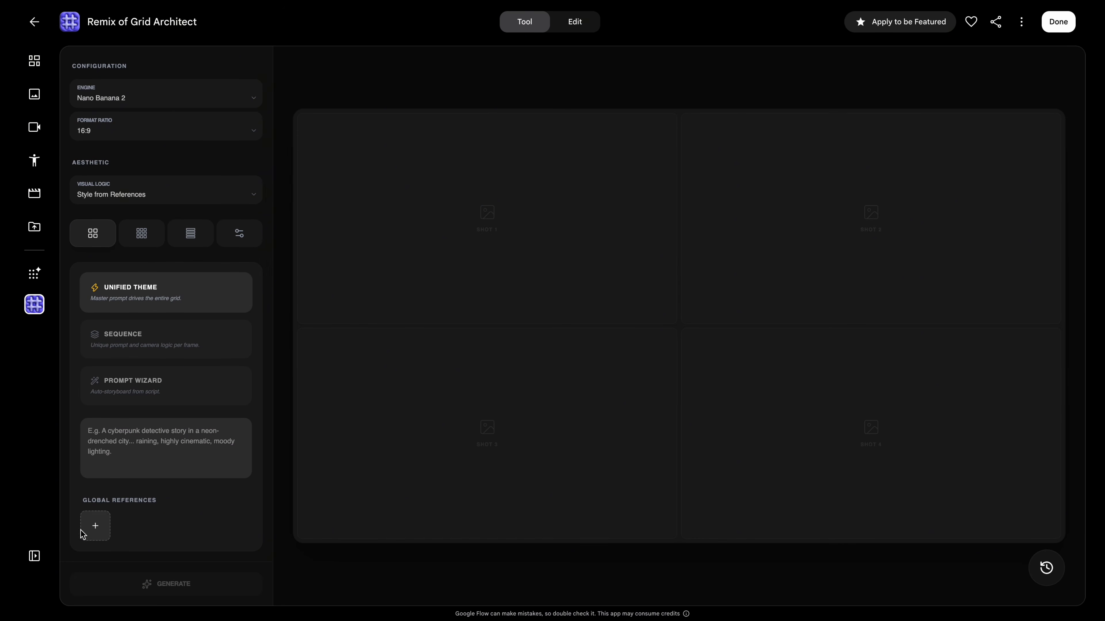
{"action": "left_click", "coordinate": [96, 527]}
{"action": "left_click", "coordinate": [681, 469]}
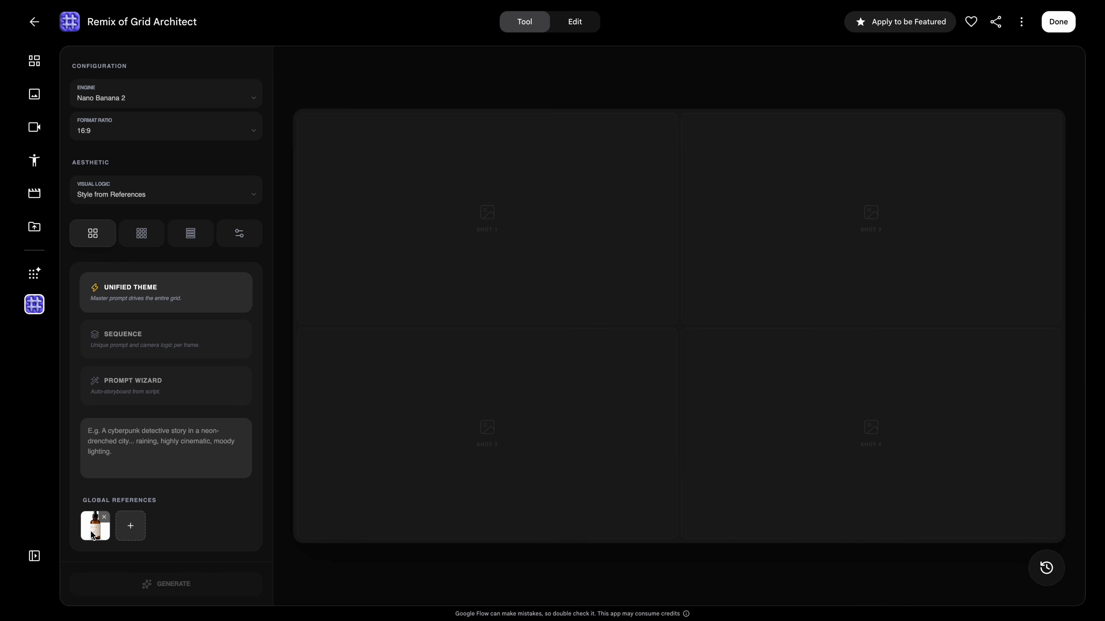
{"action": "left_click", "coordinate": [109, 438]}
{"action": "key", "text": "ctrl+v"}
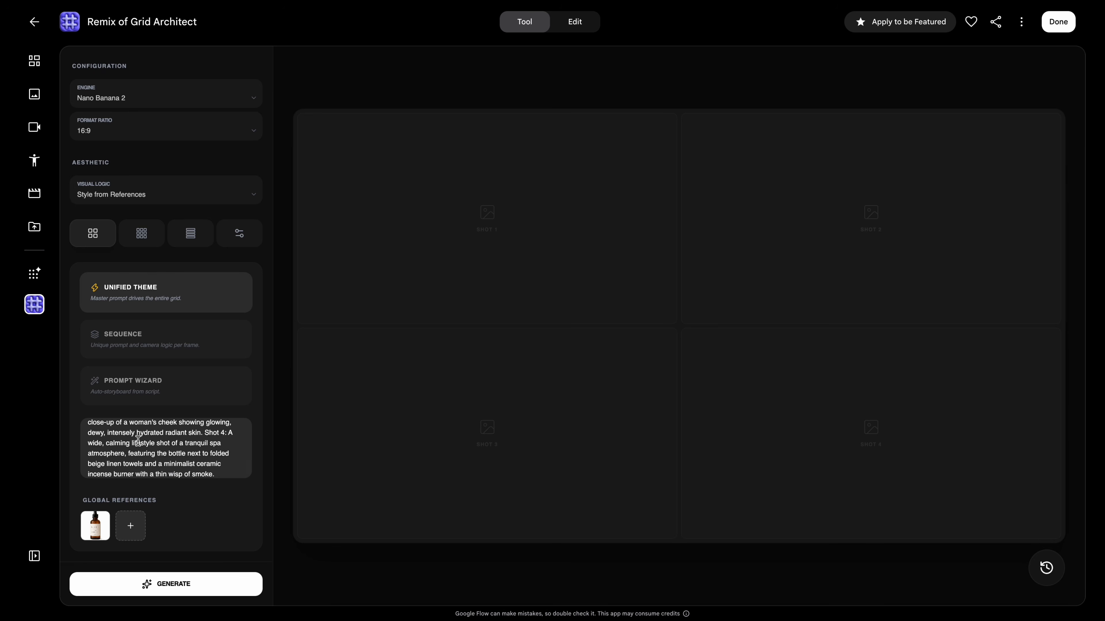
{"action": "left_click", "coordinate": [153, 582]}
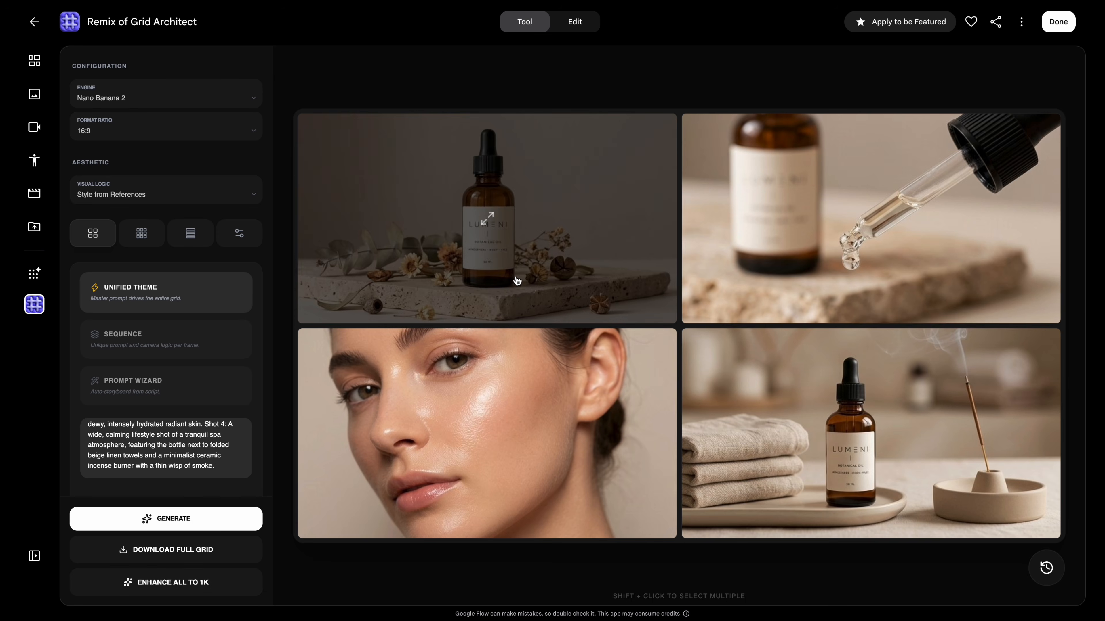
Review the bottle establishing shot in detail, and regenerate the close-up of the woman's face with a refinement prompt
{"action": "left_click", "coordinate": [519, 228]}
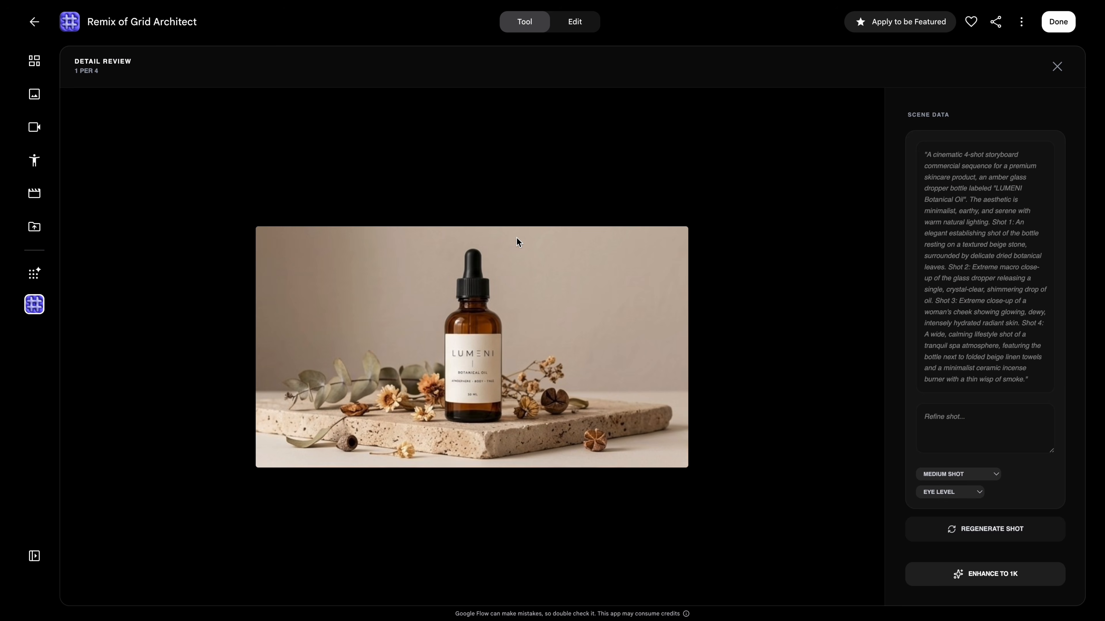
{"action": "left_click", "coordinate": [1057, 66]}
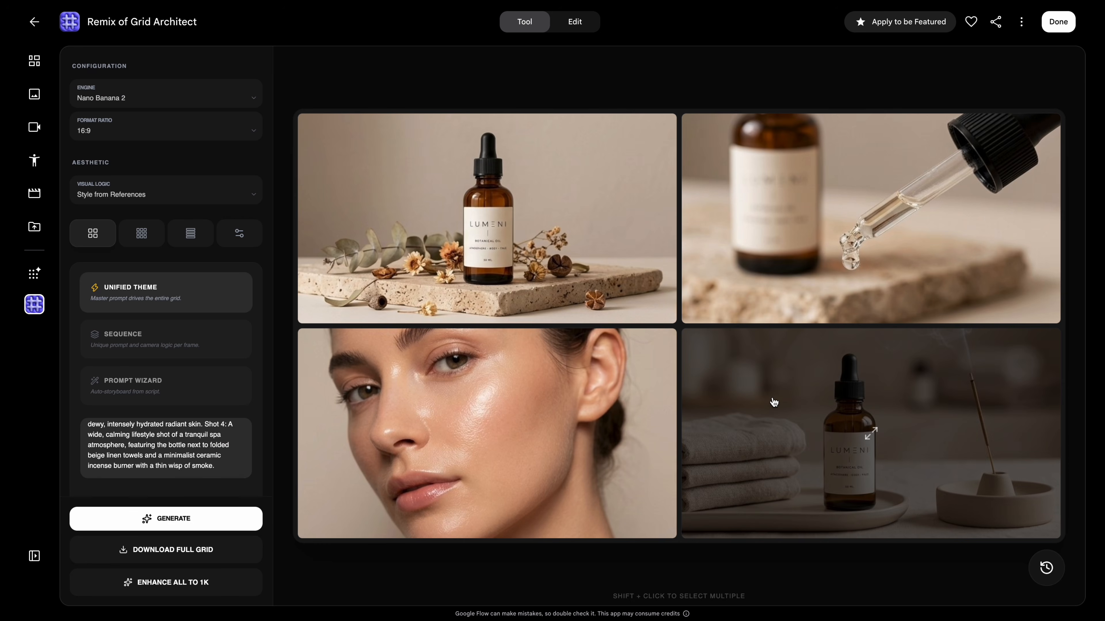
{"action": "left_click", "coordinate": [570, 415]}
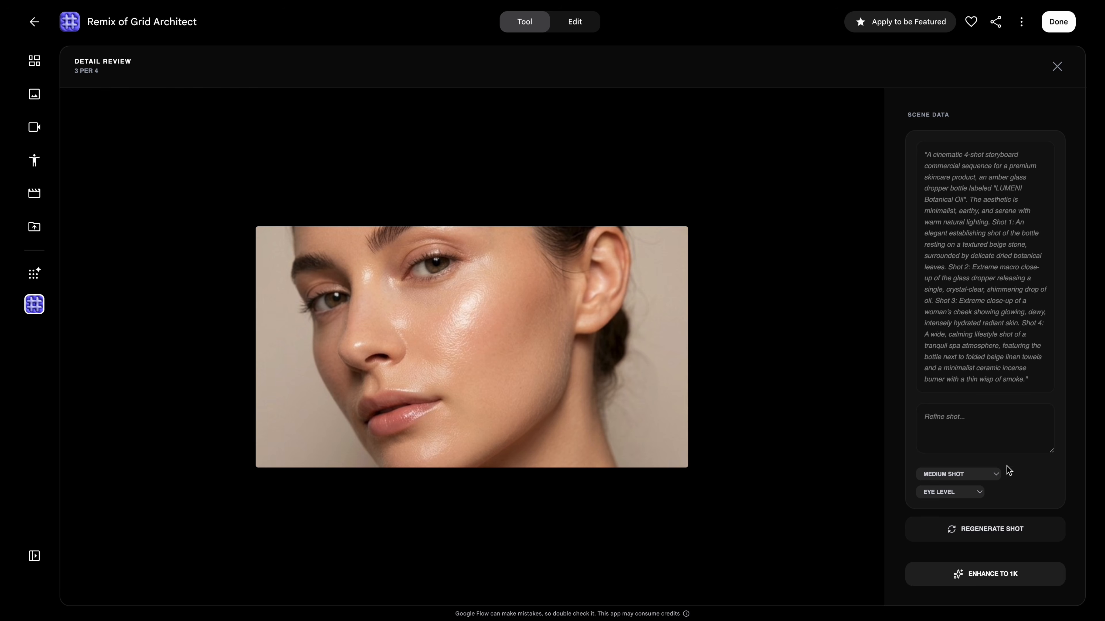
{"action": "type", "text": "the"}
{"action": "left_click", "coordinate": [1012, 530]}
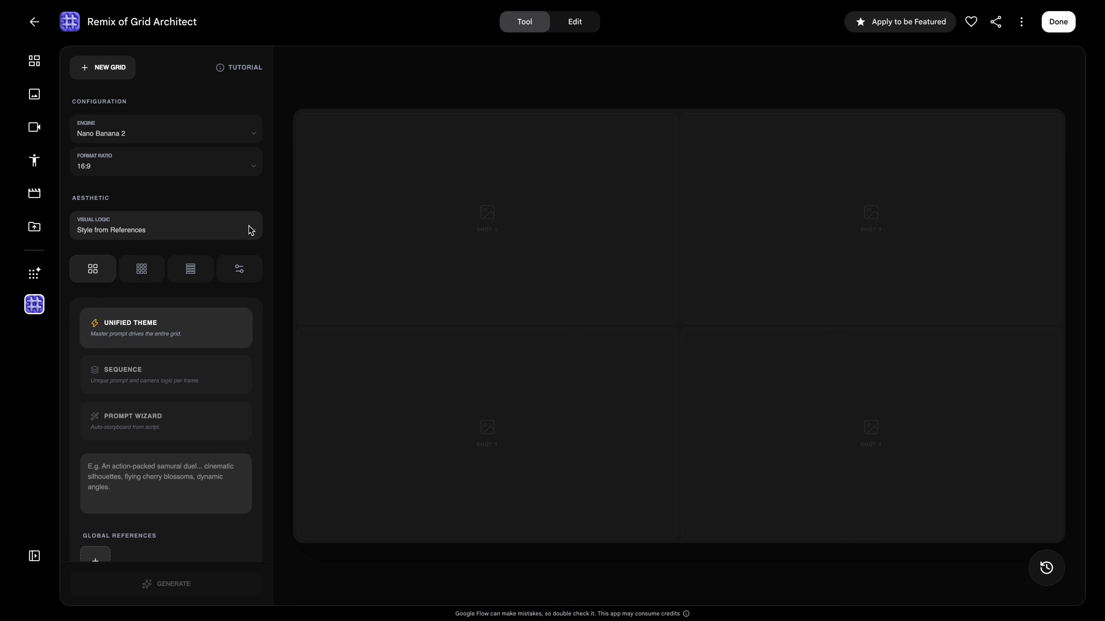
Create a custom visual style named "Studio Ghibli Anime" with logic rules for hand-drawn animation, cel shading, watercolor backgrounds and soft sunlight
{"action": "left_click", "coordinate": [194, 233]}
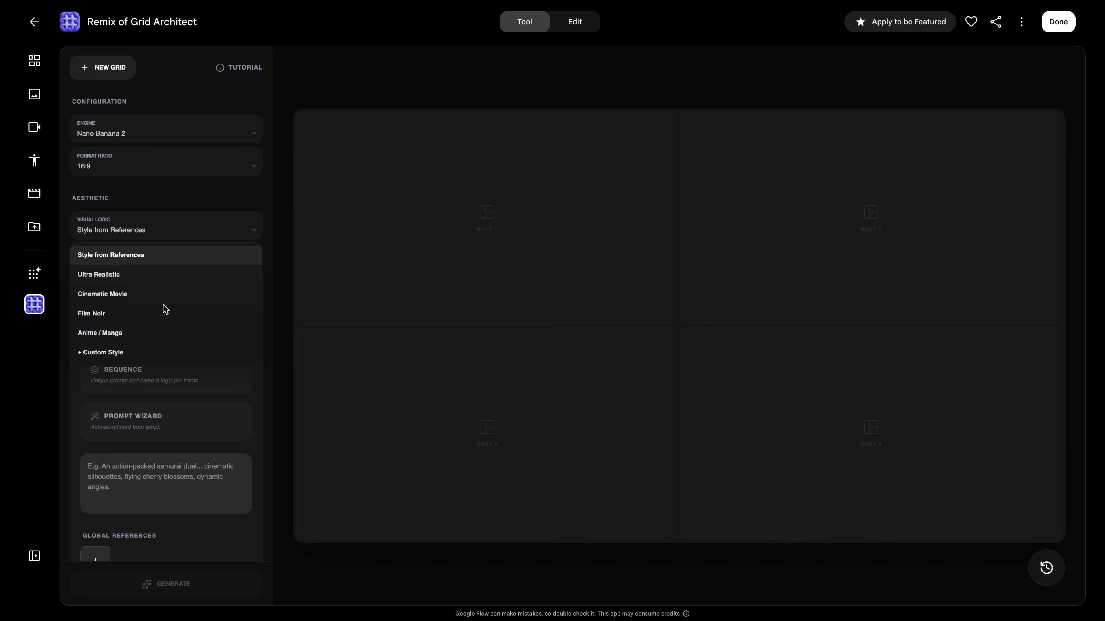
{"action": "left_click", "coordinate": [200, 354]}
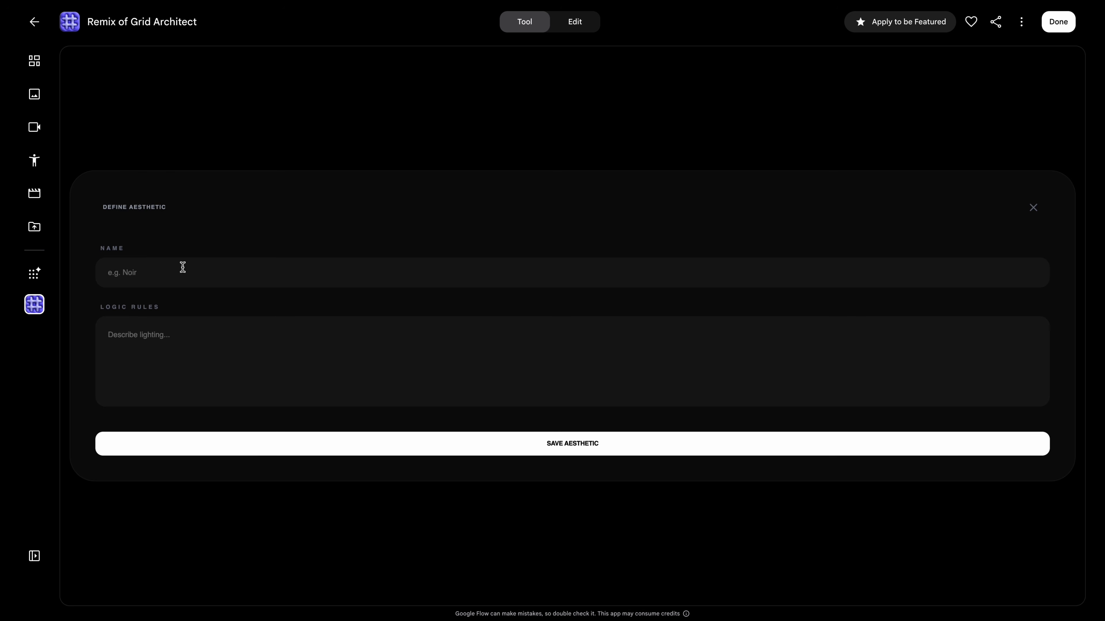
{"action": "type", "text": "Studio Ghibli Anime"}
{"action": "left_click", "coordinate": [152, 327]}
{"action": "type", "text": "Hand-drawn animation style, traditional cel shading, iconic Studio Ghibli aesthetic, directed by Hayao Miyazaki. Masterpiece, highly detailed watercolor painted backgrounds, lush and vibrant nature, soft pastel color palette. Natural, soft sunlight, dappled light filtering through tree leaves (komorebi), warm golden hour glow, clear blue skies with massive, fluffy cumulus clouds. Whimsical, nostalgic, and peaceful atmosphere. Clean and delicate line art for characters, organic shapes, harmonious blend of everyday life, quaint architecture, and magical elements."}
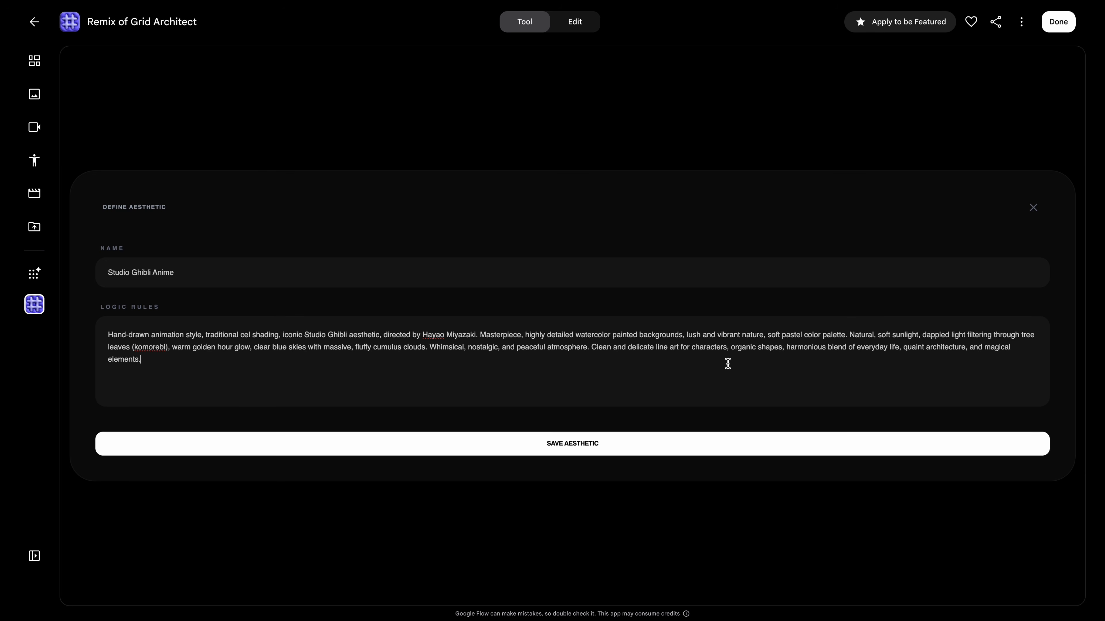
{"action": "left_click", "coordinate": [532, 448]}
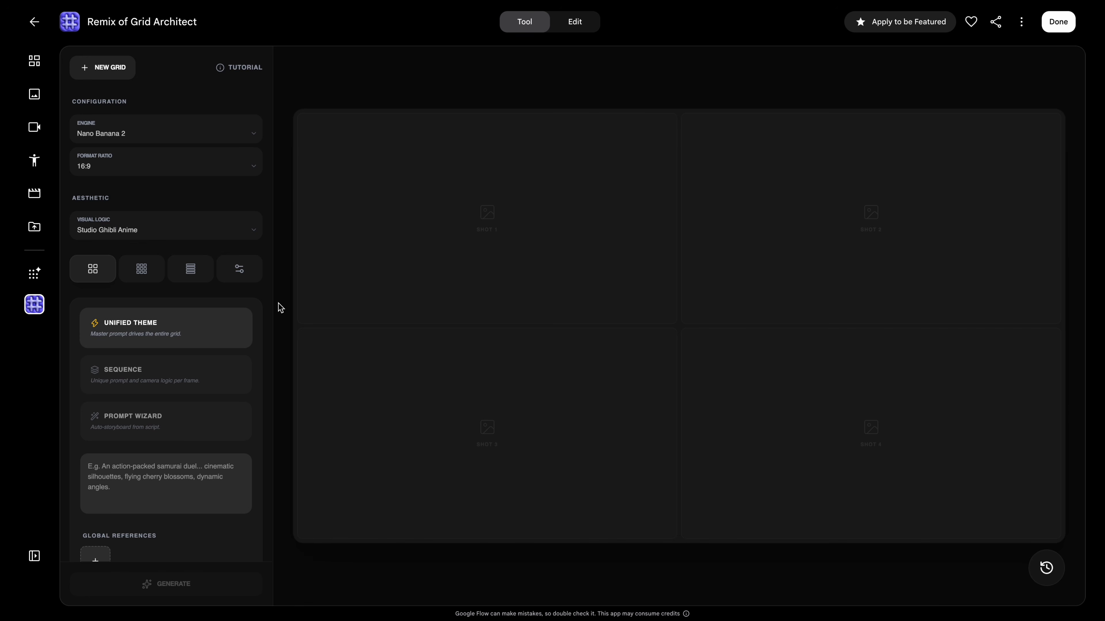
Paste the ancient forest script into the Prompt Wizard and break it down into a shot sequence
{"action": "left_click", "coordinate": [151, 419]}
{"action": "scroll", "coordinate": [226, 424], "scroll_direction": "down", "scroll_amount": 2}
{"action": "left_click", "coordinate": [226, 424]}
{"action": "scroll", "coordinate": [226, 424], "scroll_direction": "down", "scroll_amount": 2}
{"action": "key", "text": "ctrl+v"}
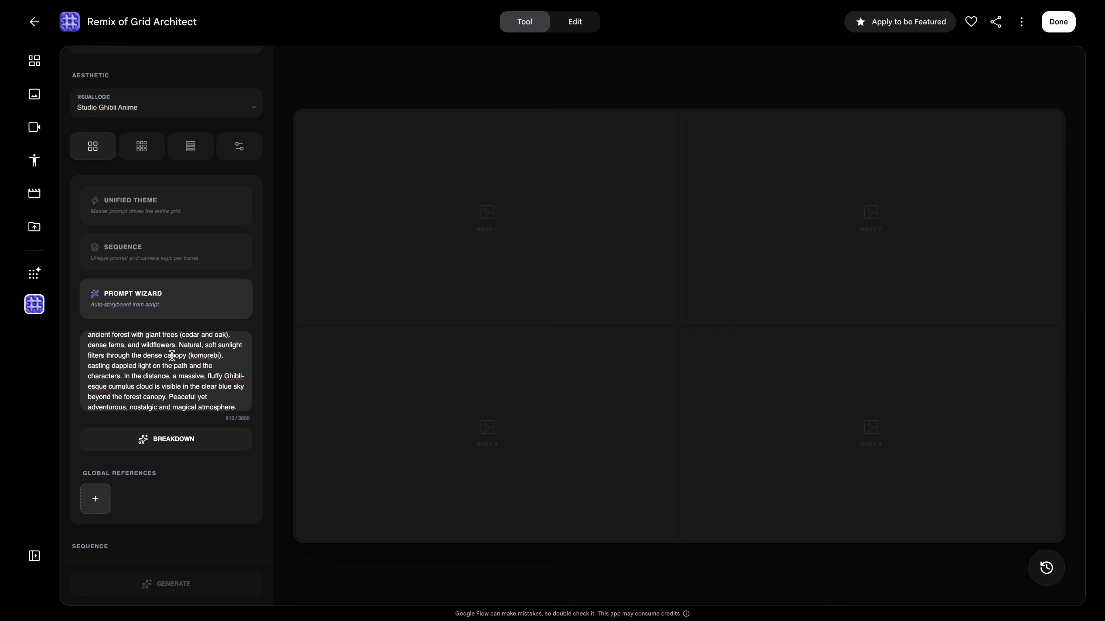
{"action": "left_click", "coordinate": [217, 450]}
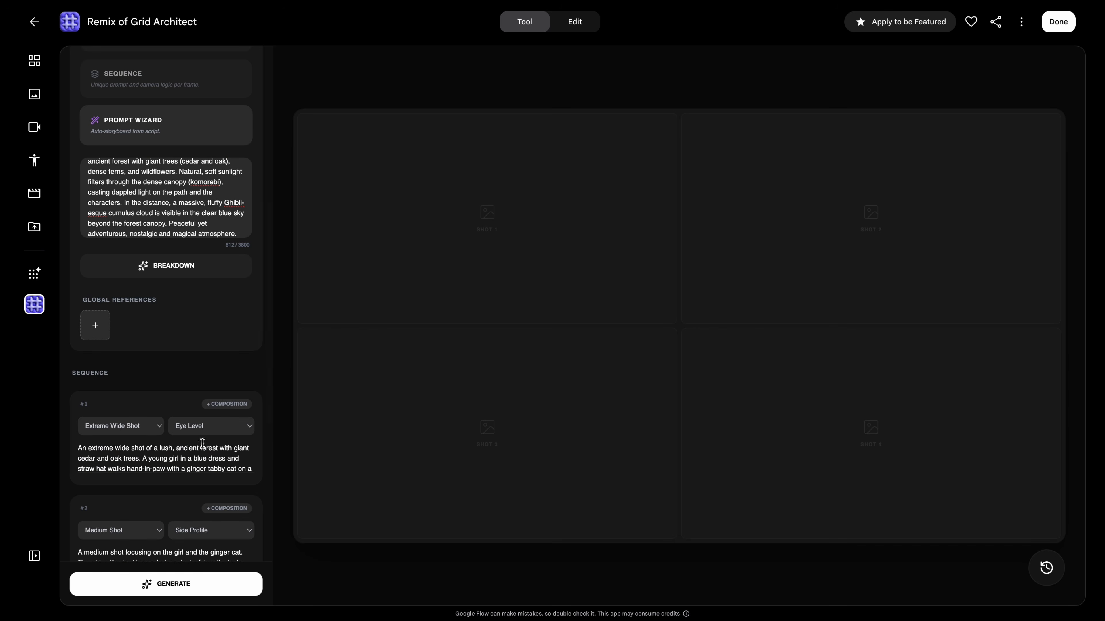
Check the sequence and shot 1's framing and angle choices, keep Extreme Wide Shot and Eye Level, and generate the grid
{"action": "scroll", "coordinate": [205, 452], "scroll_direction": "down", "scroll_amount": 2}
{"action": "scroll", "coordinate": [267, 406], "scroll_direction": "down", "scroll_amount": 5}
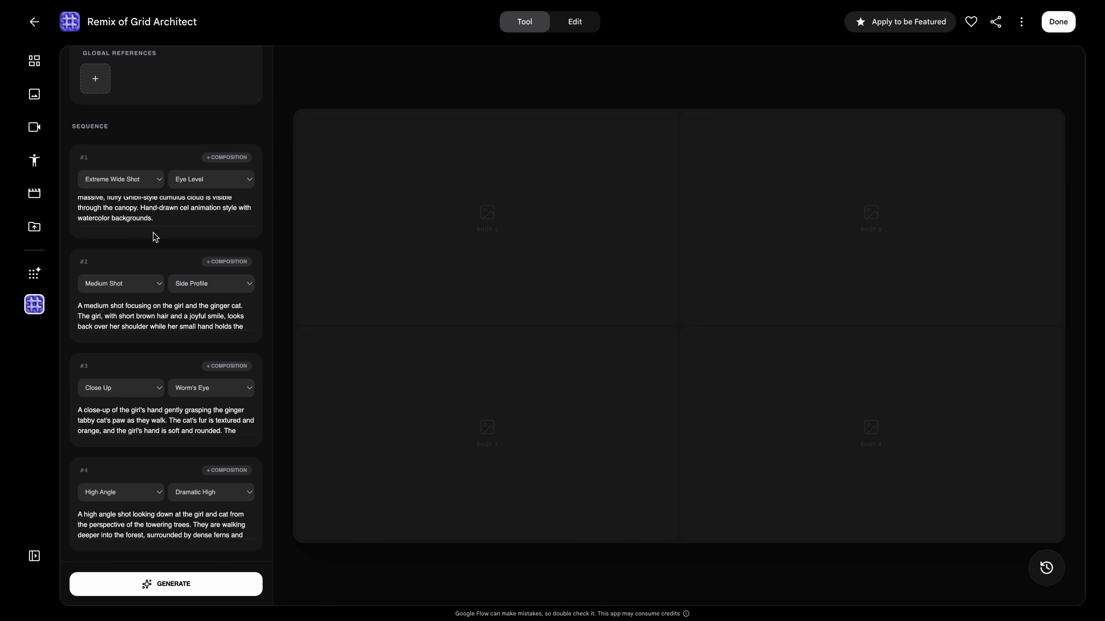
{"action": "left_click", "coordinate": [159, 180]}
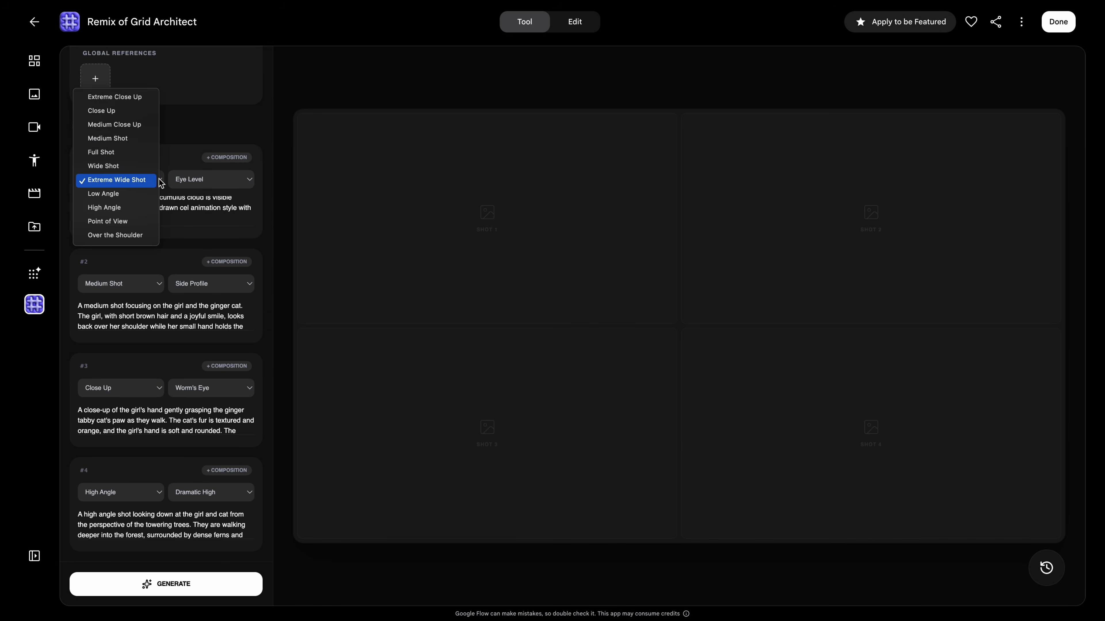
{"action": "left_click", "coordinate": [251, 184]}
{"action": "left_click", "coordinate": [250, 180]}
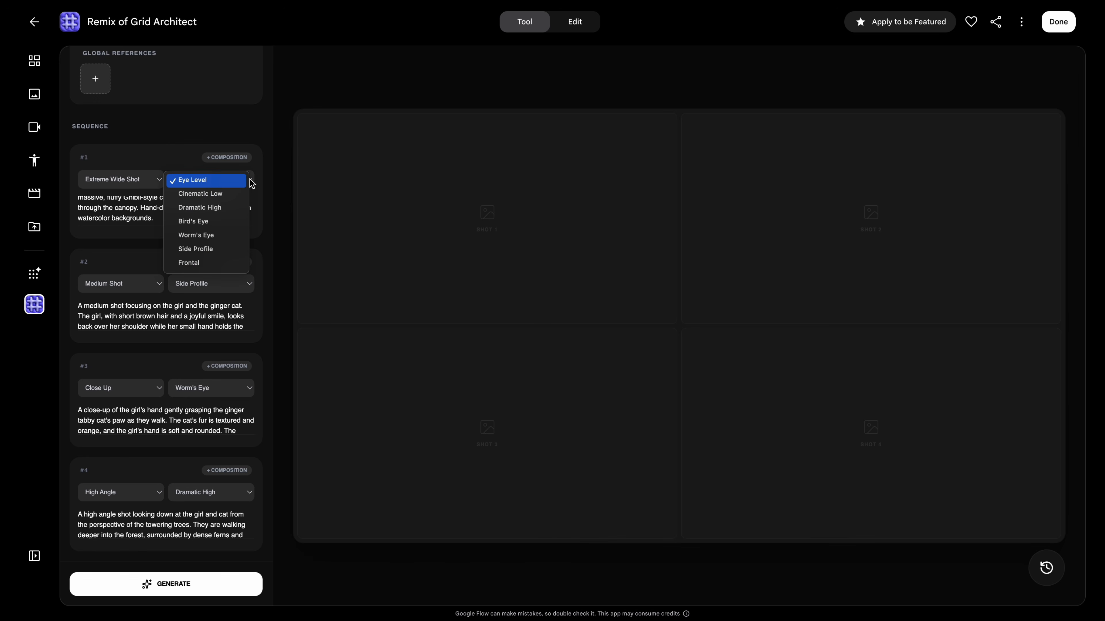
{"action": "left_click", "coordinate": [262, 174]}
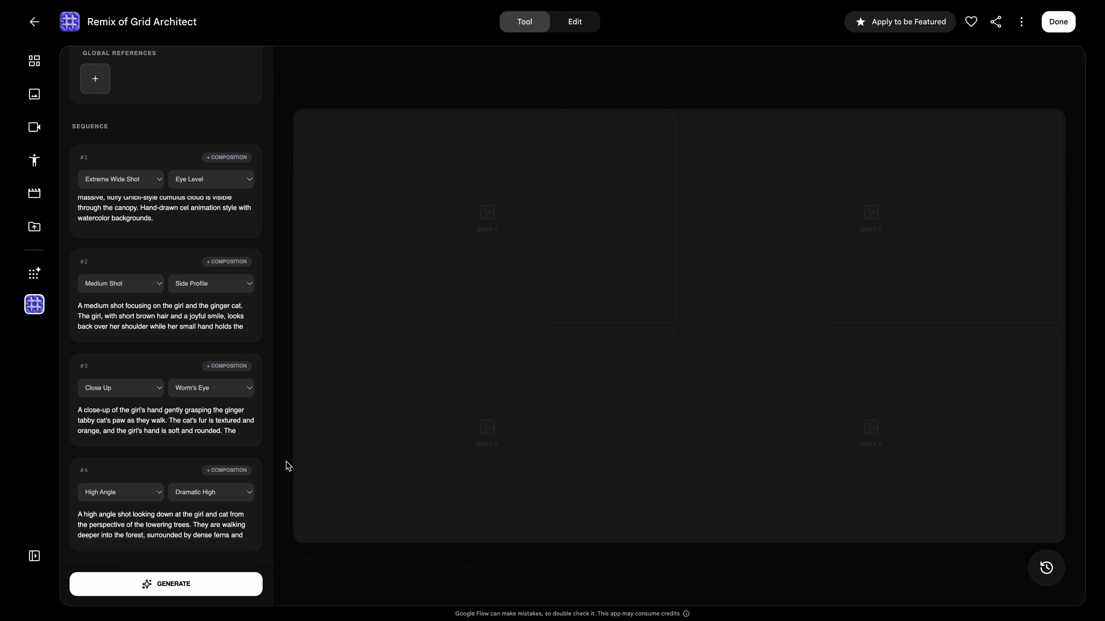
{"action": "left_click", "coordinate": [192, 585]}
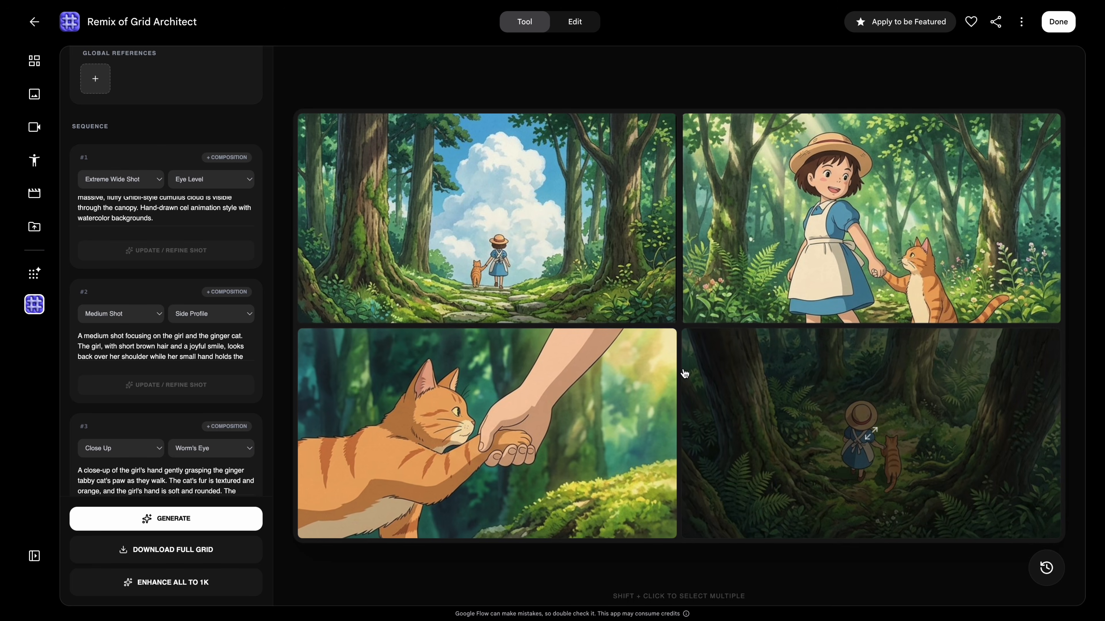
Regenerate the fourth shot, the girl and cat seen from behind, with Close Up framing and an Eye Level angle
{"action": "left_click", "coordinate": [805, 423]}
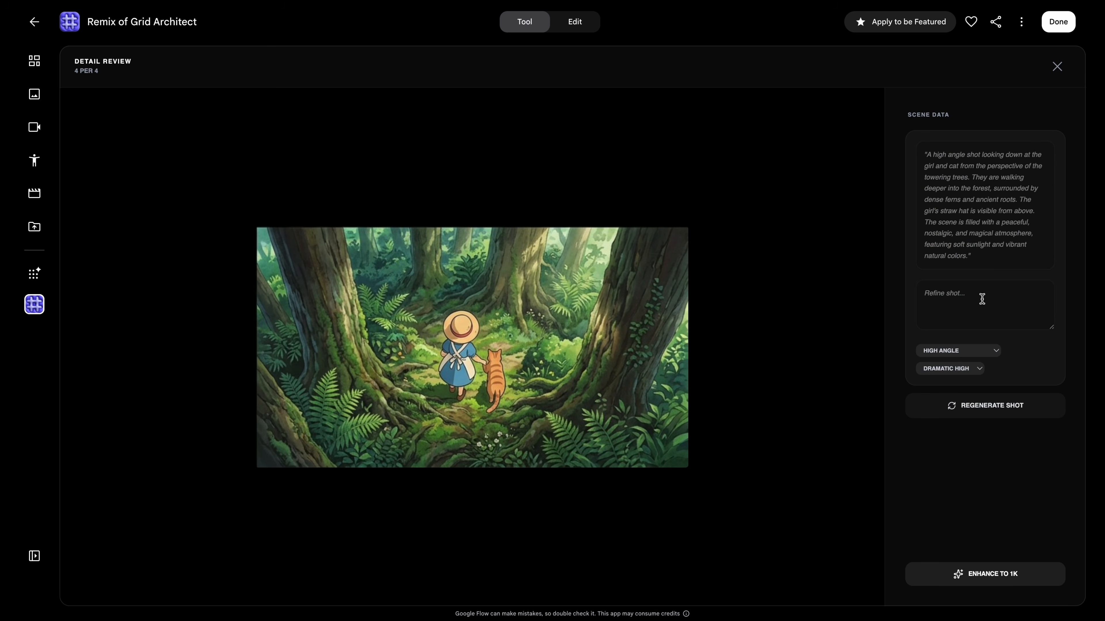
{"action": "left_click", "coordinate": [985, 355]}
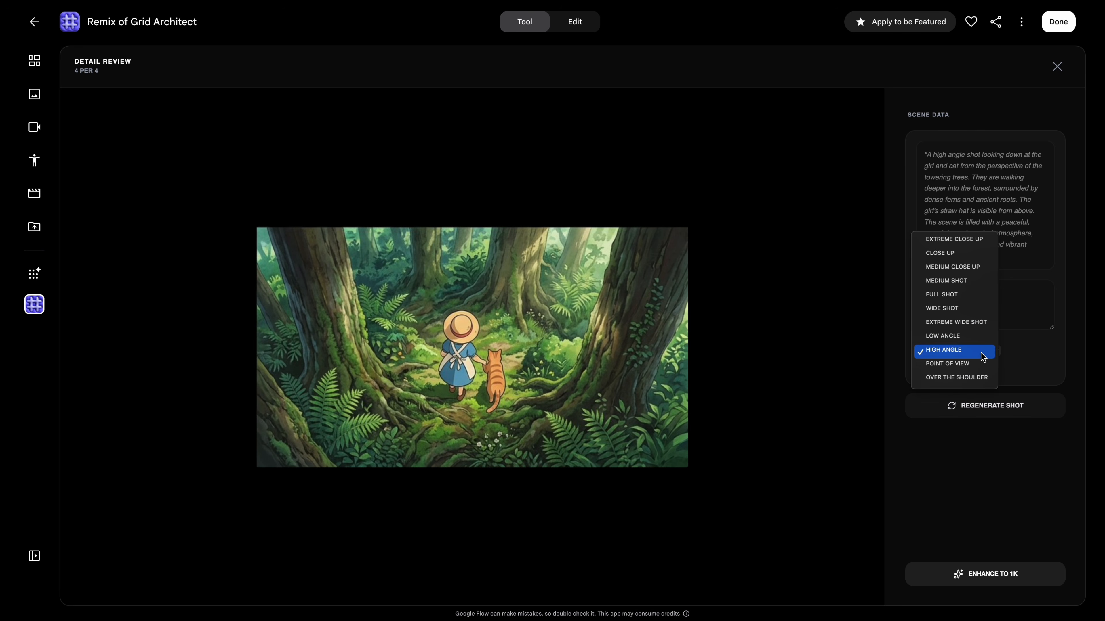
{"action": "left_click", "coordinate": [1033, 369]}
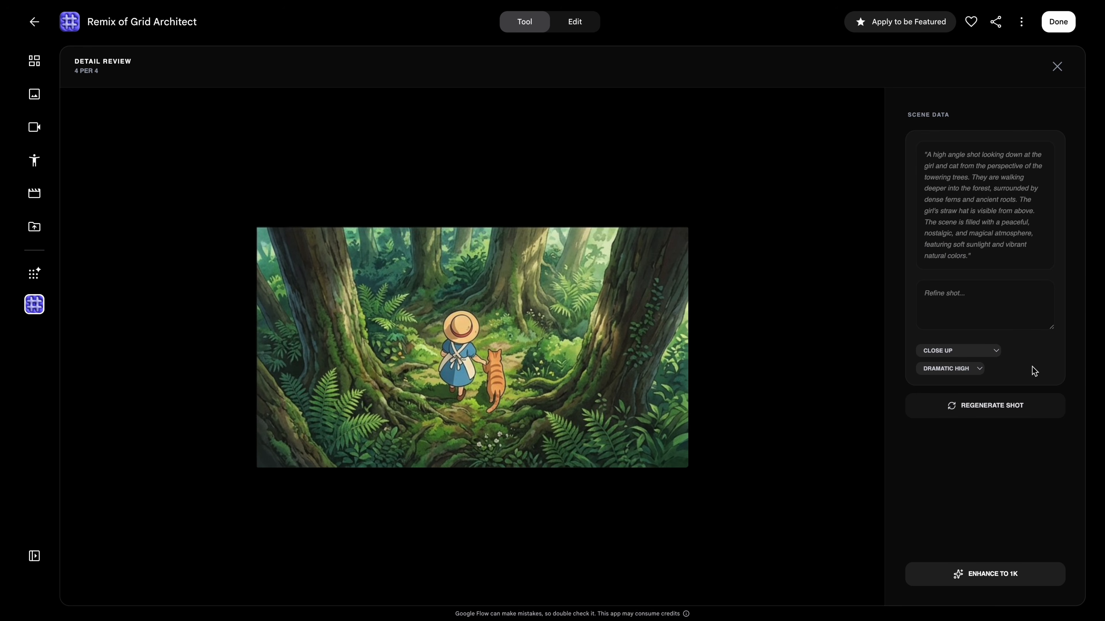
{"action": "left_click", "coordinate": [976, 369]}
{"action": "left_click", "coordinate": [965, 341]}
{"action": "left_click", "coordinate": [1007, 407]}
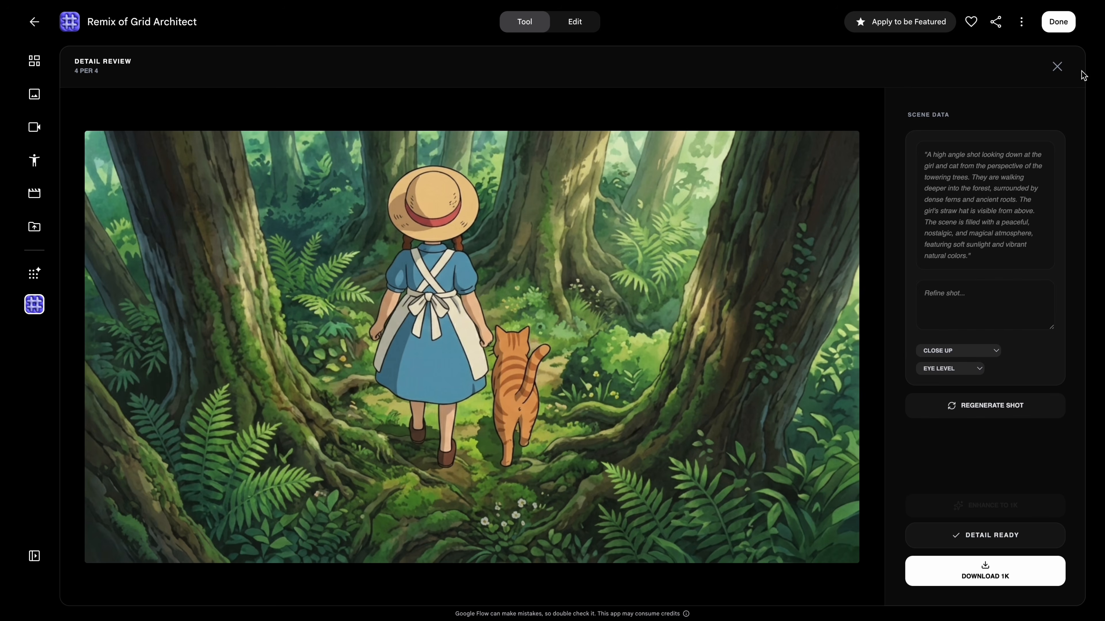
{"action": "left_click", "coordinate": [1057, 66]}
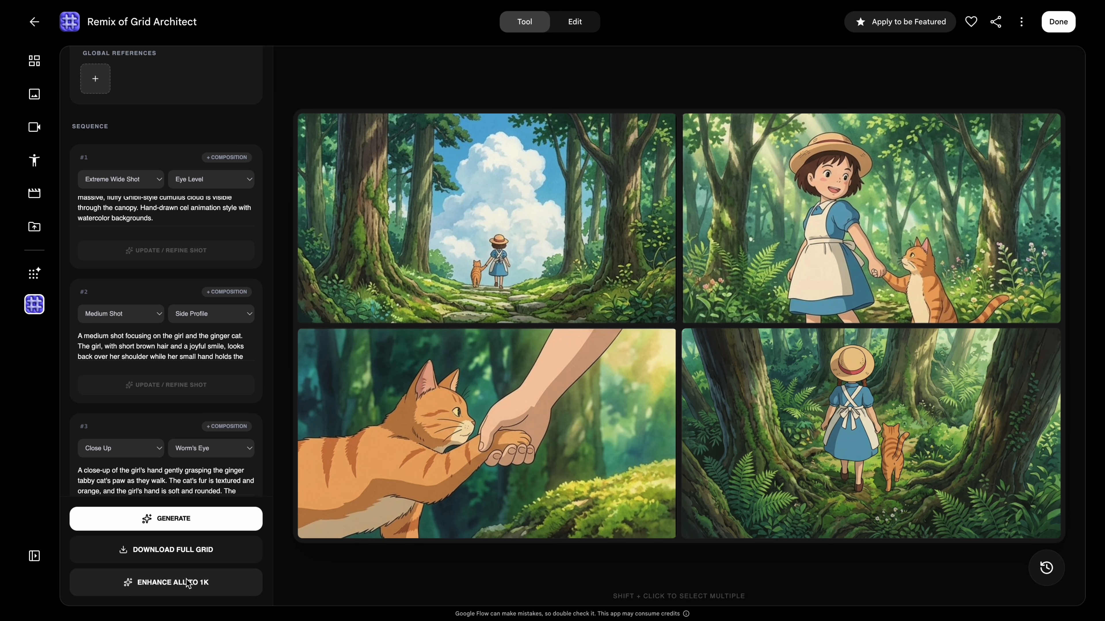
Enhance all the forest grid shots to 1K and check the results in the project's media
{"action": "left_click", "coordinate": [194, 584]}
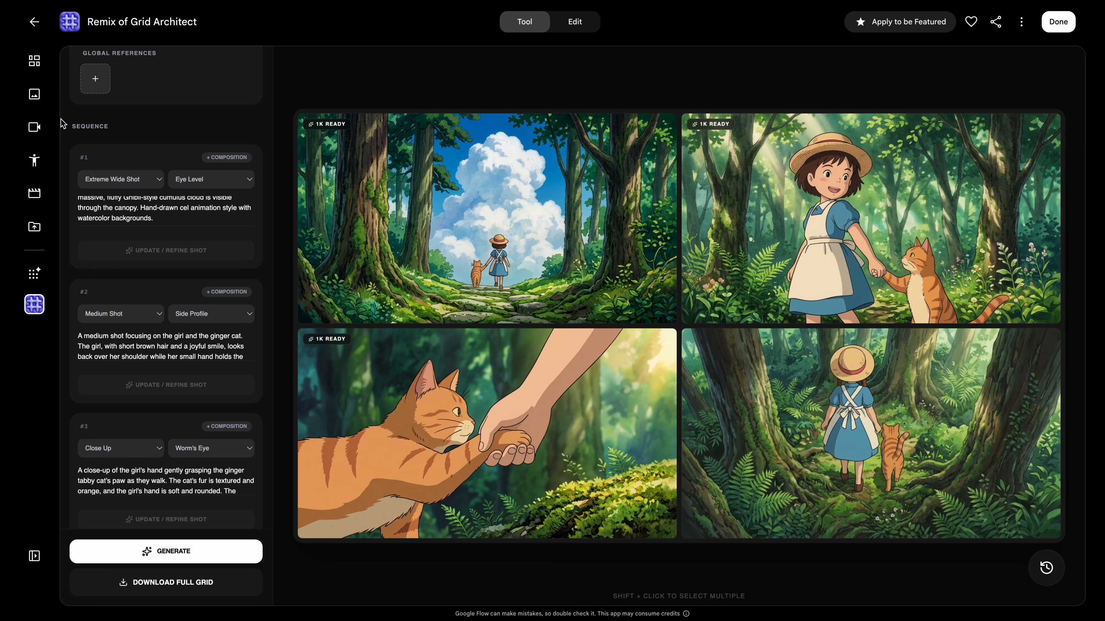
{"action": "left_click", "coordinate": [34, 95]}
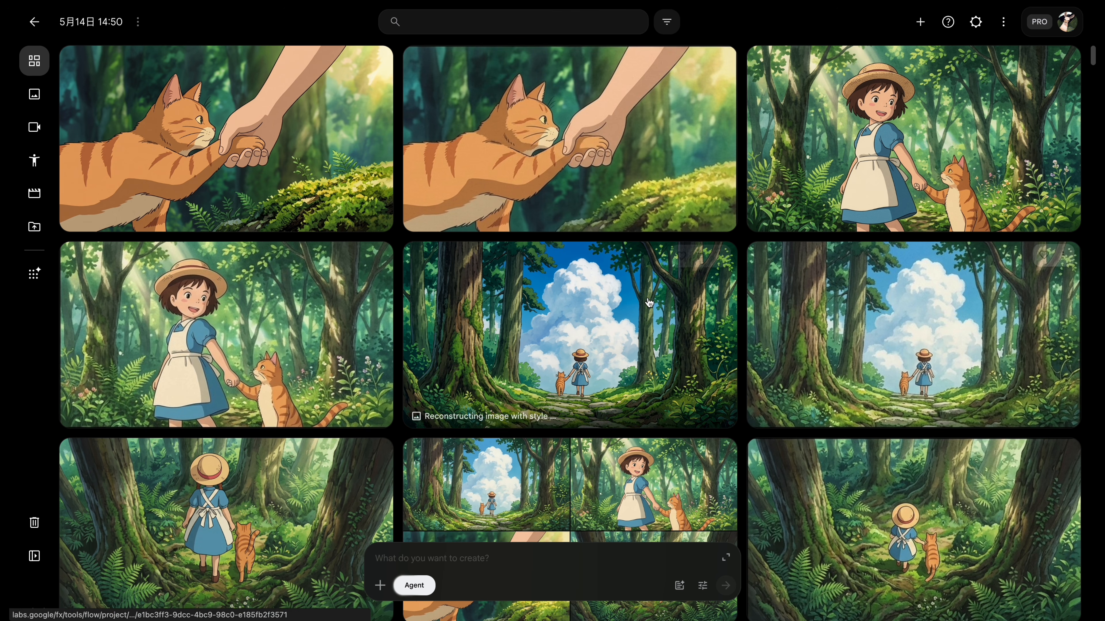
{"action": "left_click", "coordinate": [262, 157]}
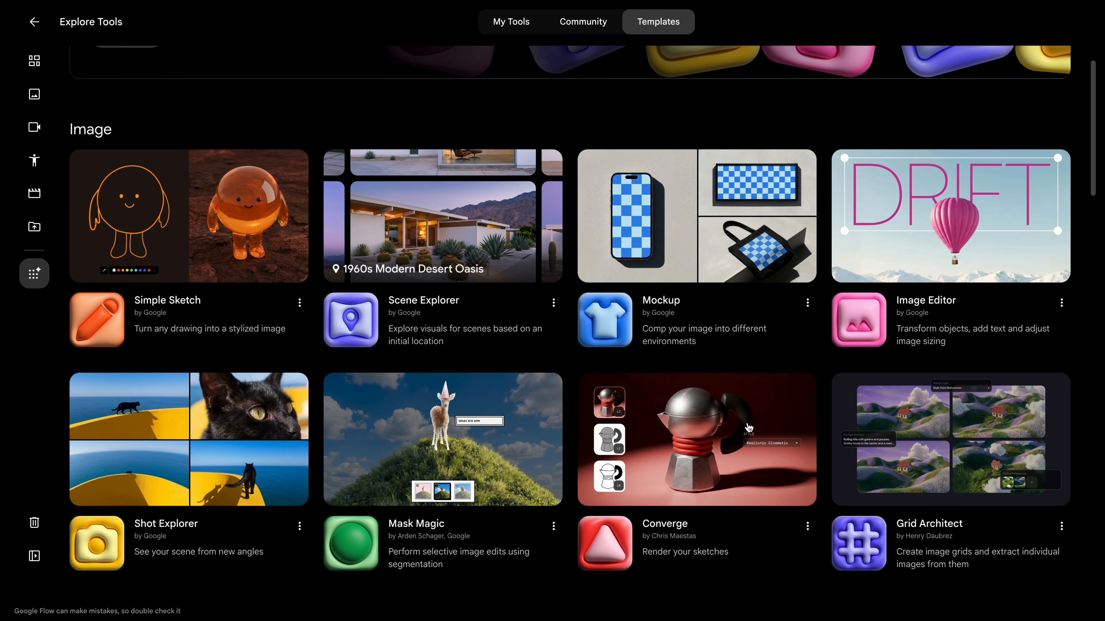
Create a reverse-prompting tool with a drag-and-drop image uploader, structured JSON output of subject, style, color_palette and full_prompt, and a copy-to-clipboard function
{"action": "scroll", "coordinate": [748, 425], "scroll_direction": "up", "scroll_amount": 6}
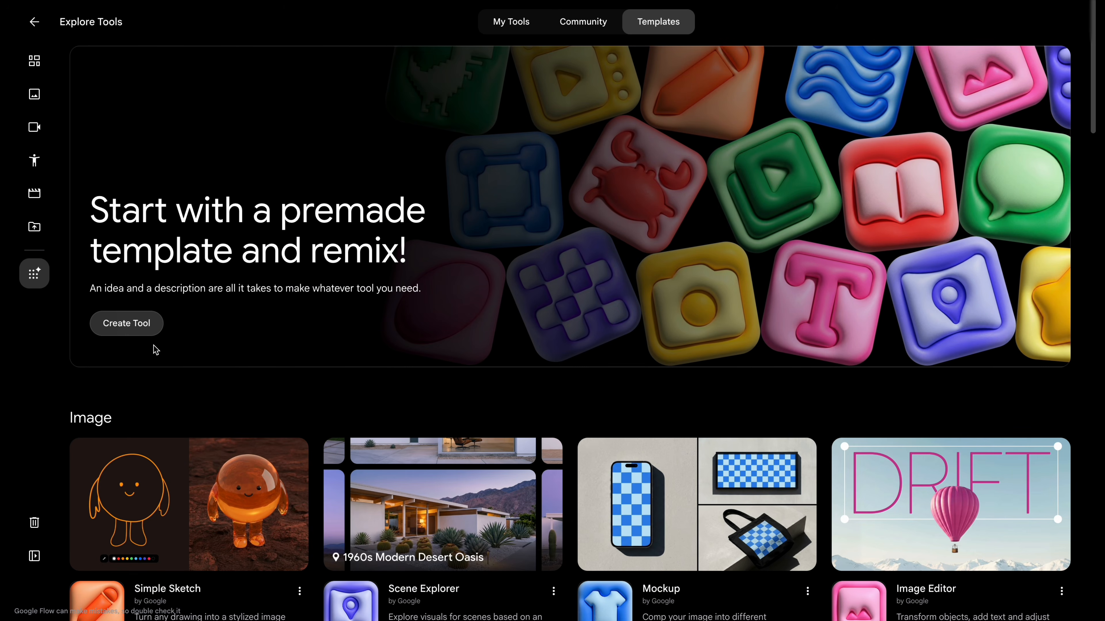
{"action": "left_click", "coordinate": [129, 325]}
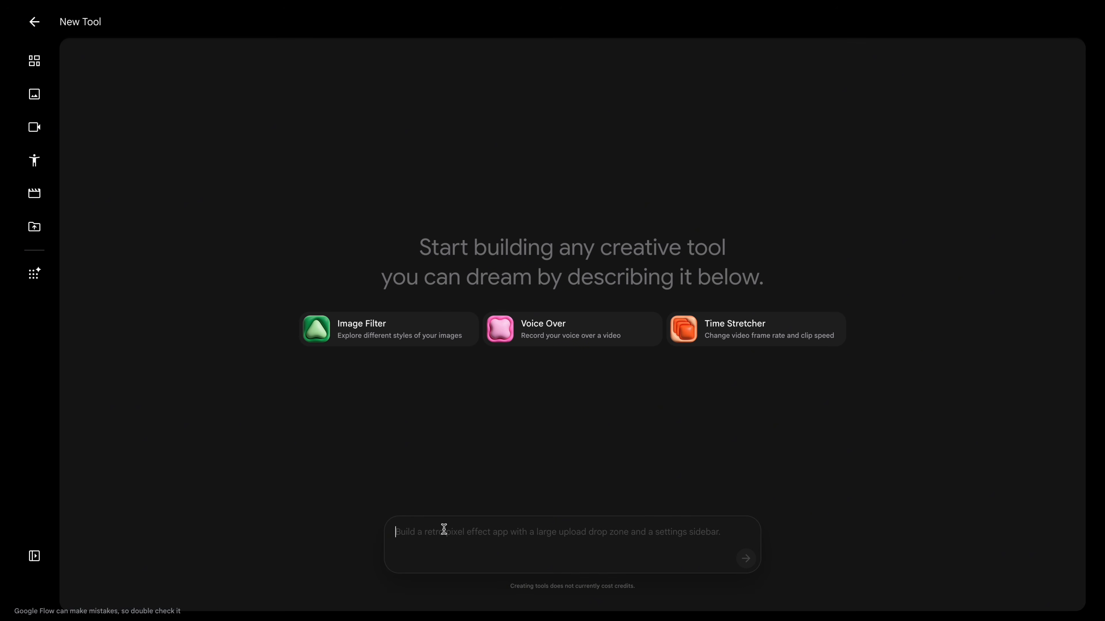
{"action": "type", "text": "Create a reverse-prompting utility tool. The interface requires a drag-and-drop image uploader. Once an image is provided, the tool should analyze the image elements, style, lighting, and composition, and output this data as a structured JSON object. The JSON should include keys like 'subject', 'style', 'color_palette', and 'full_prompt'. Include a copy-to-clipboard function for the JSON output."}
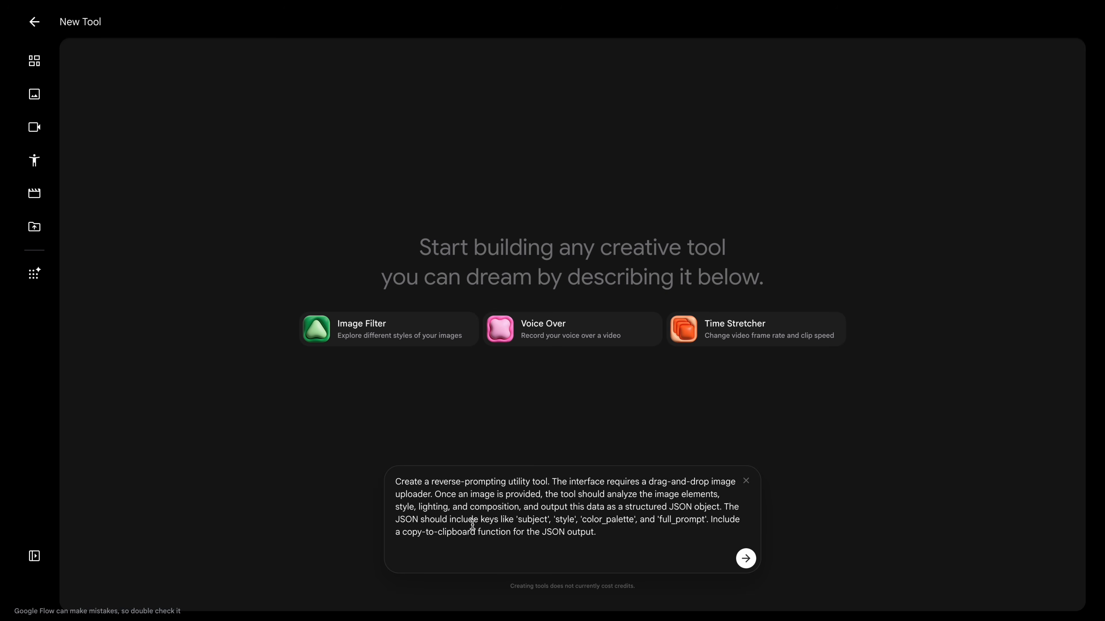
{"action": "left_click", "coordinate": [745, 559]}
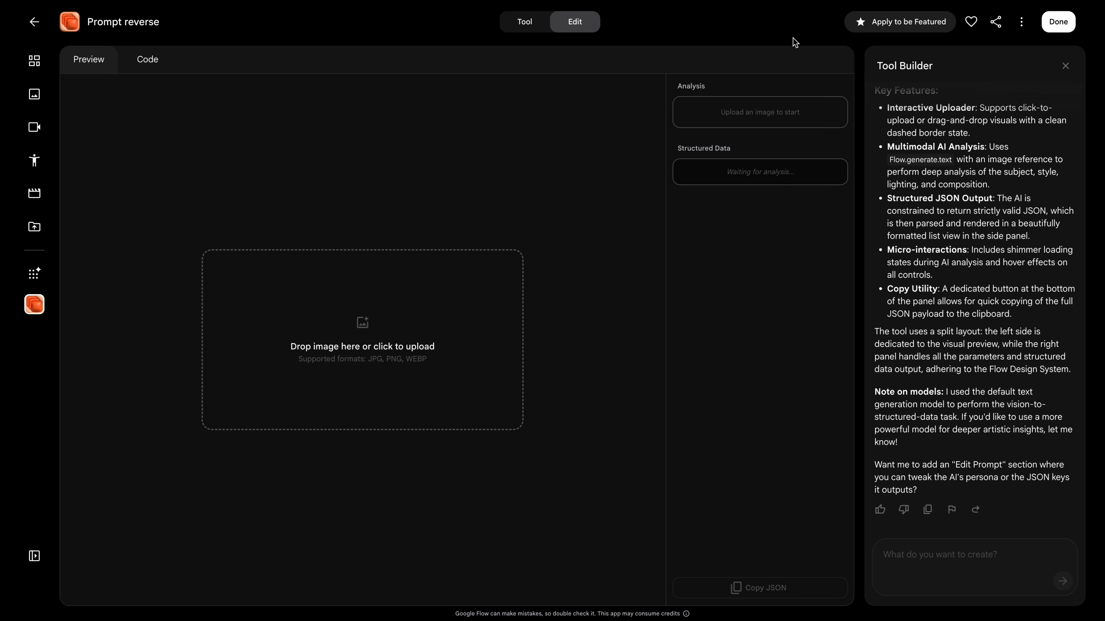
Add the orange cat and hand close-up to the Prompt reverse tool and run the reverse prompt analysis
{"action": "left_click", "coordinate": [482, 325]}
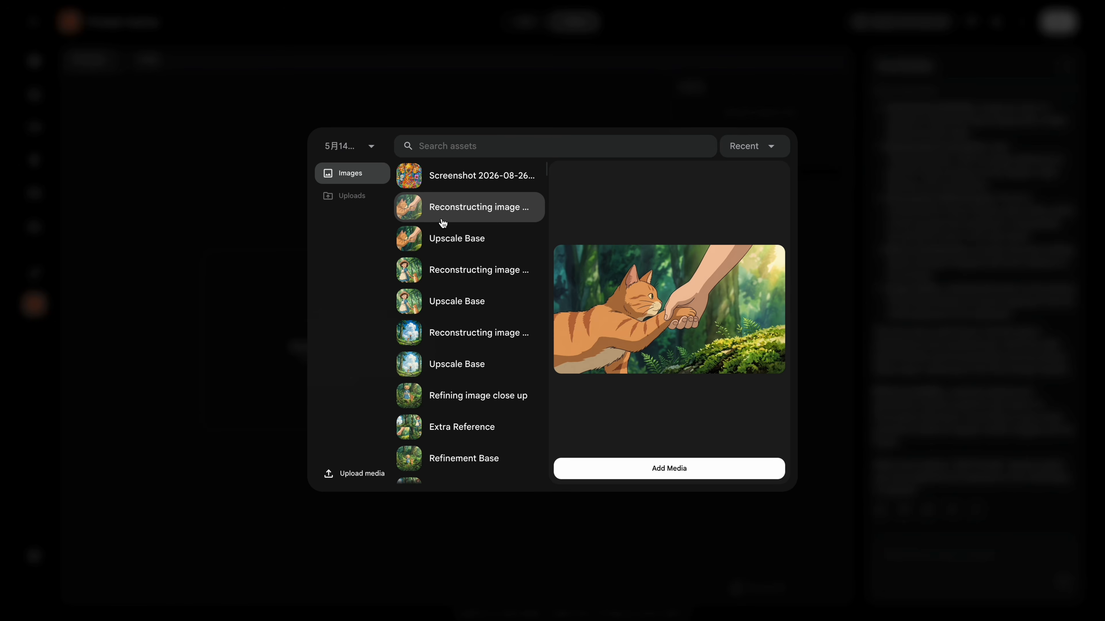
{"action": "left_click", "coordinate": [669, 471]}
{"action": "left_click", "coordinate": [805, 112]}
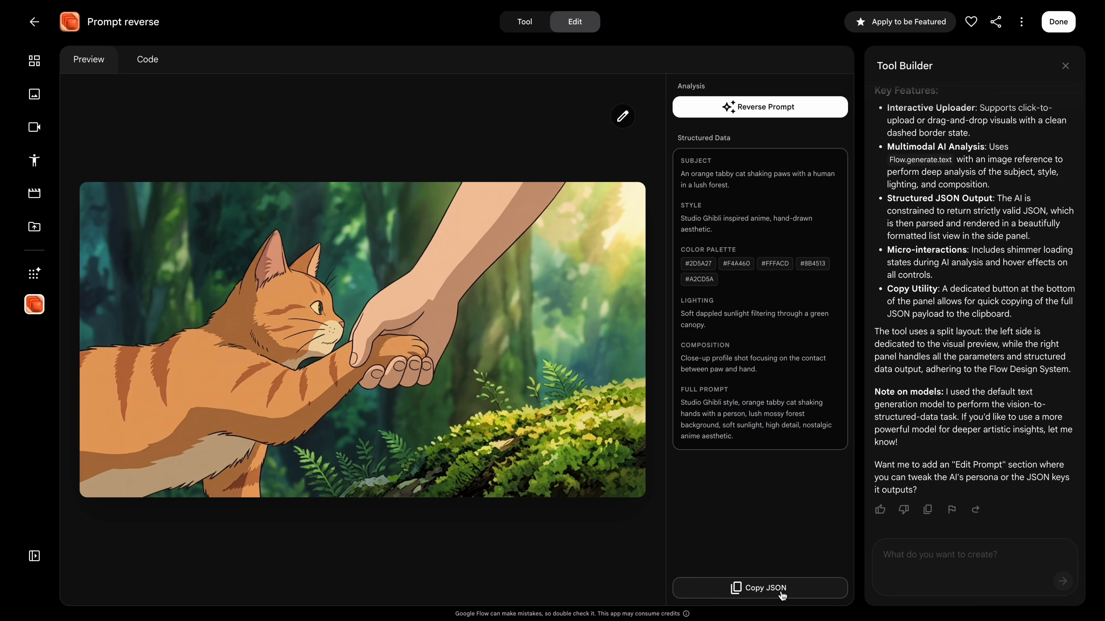
Copy the analysis as JSON, paste it into the Tool Builder prompt and review its contents
{"action": "left_click", "coordinate": [773, 596]}
{"action": "left_click", "coordinate": [906, 553]}
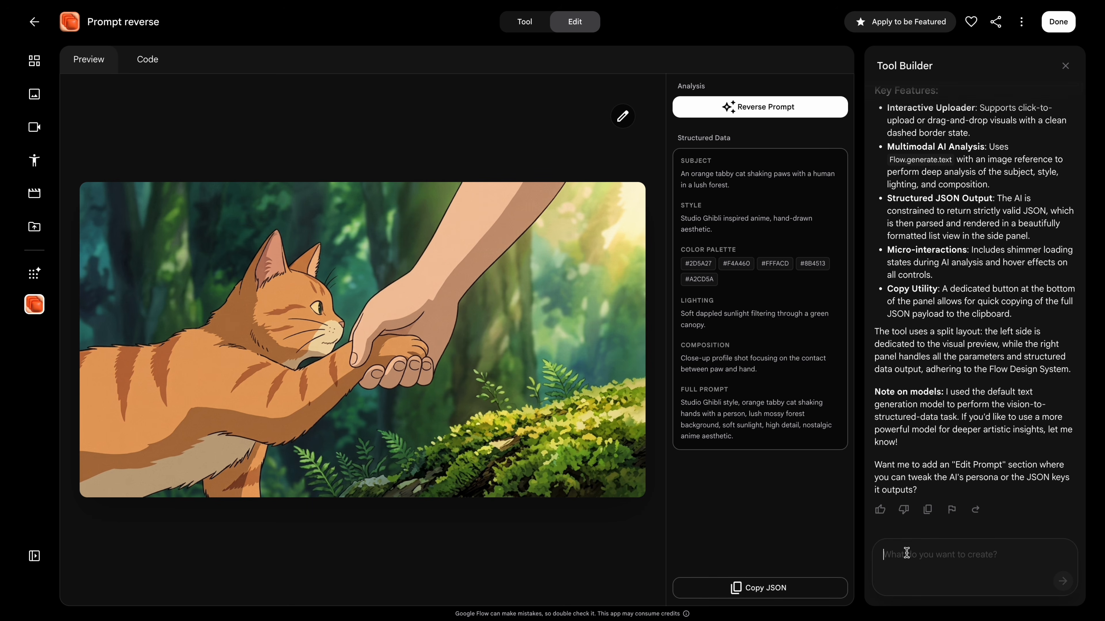
{"action": "key", "text": "ctrl+v"}
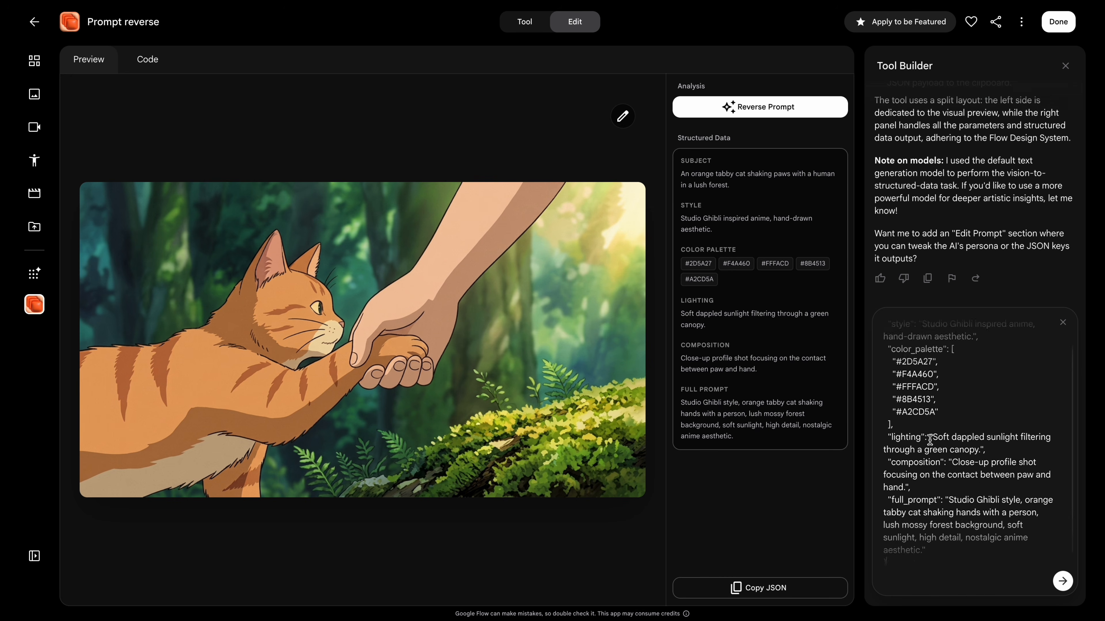
{"action": "scroll", "coordinate": [930, 440], "scroll_direction": "up", "scroll_amount": 2}
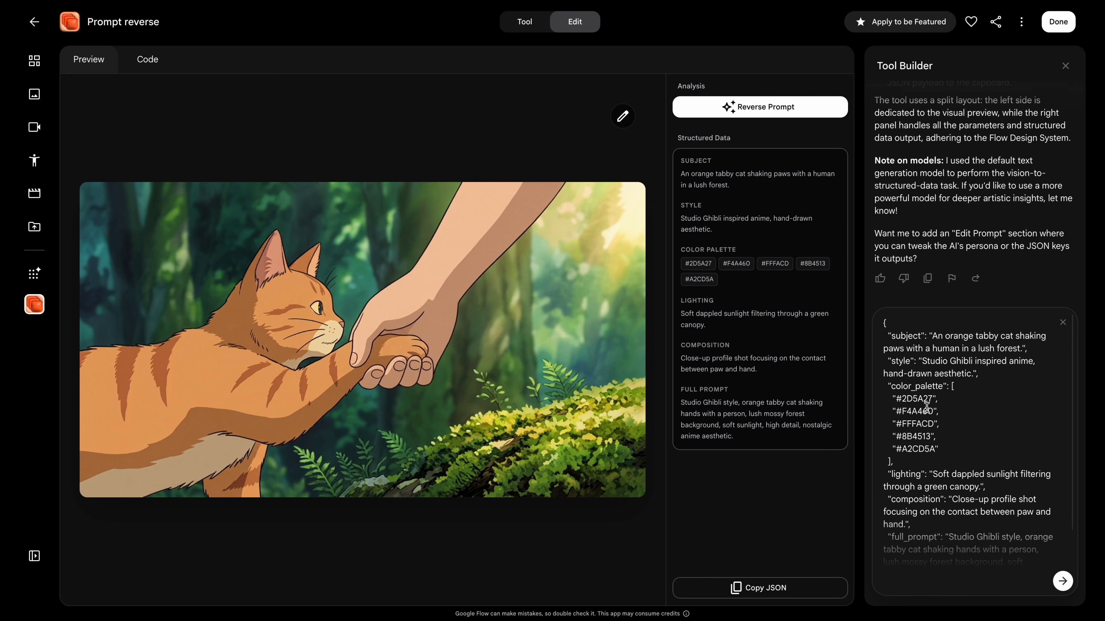
{"action": "scroll", "coordinate": [927, 409], "scroll_direction": "down", "scroll_amount": 2}
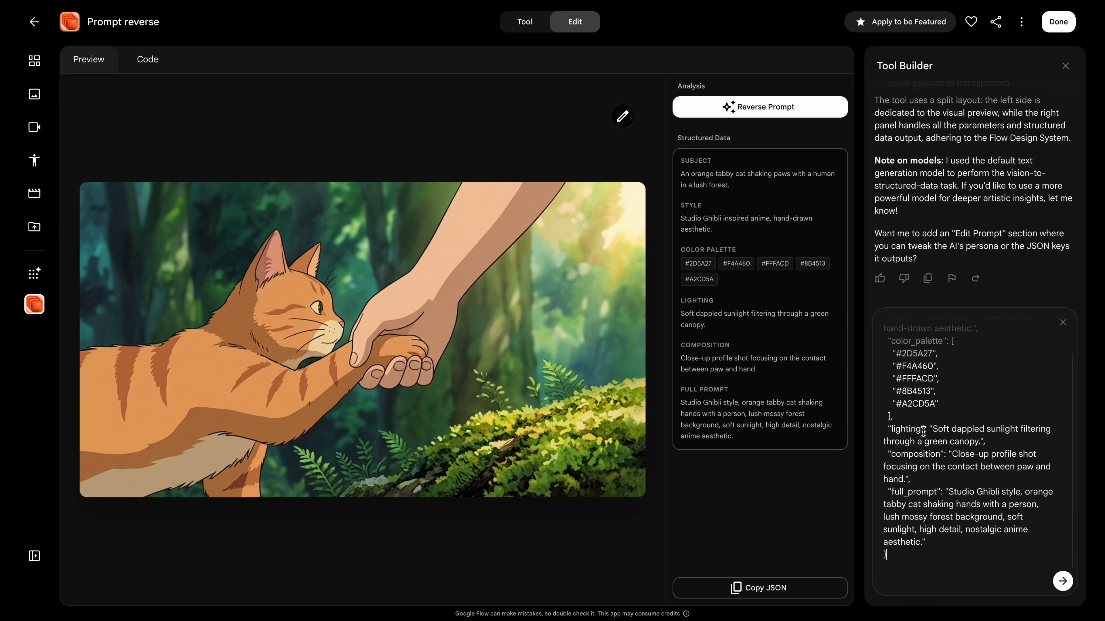
{"action": "scroll", "coordinate": [926, 516], "scroll_direction": "up", "scroll_amount": 2}
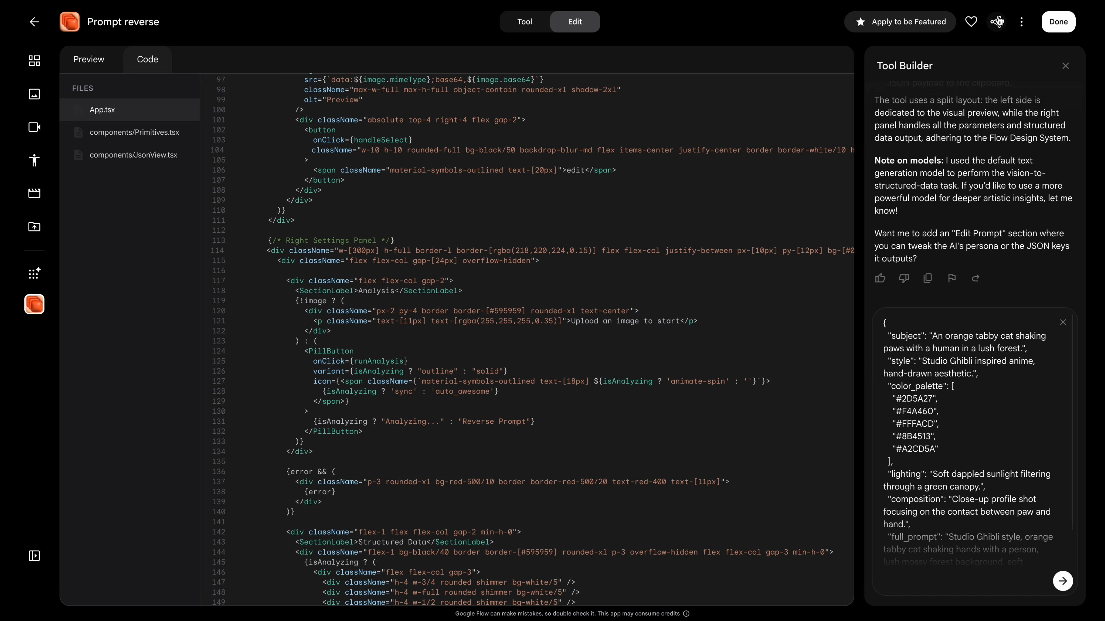
Copy the Prompt reverse tool's share link with remixing allowed, and try the shared tool in a project
{"action": "left_click", "coordinate": [996, 22]}
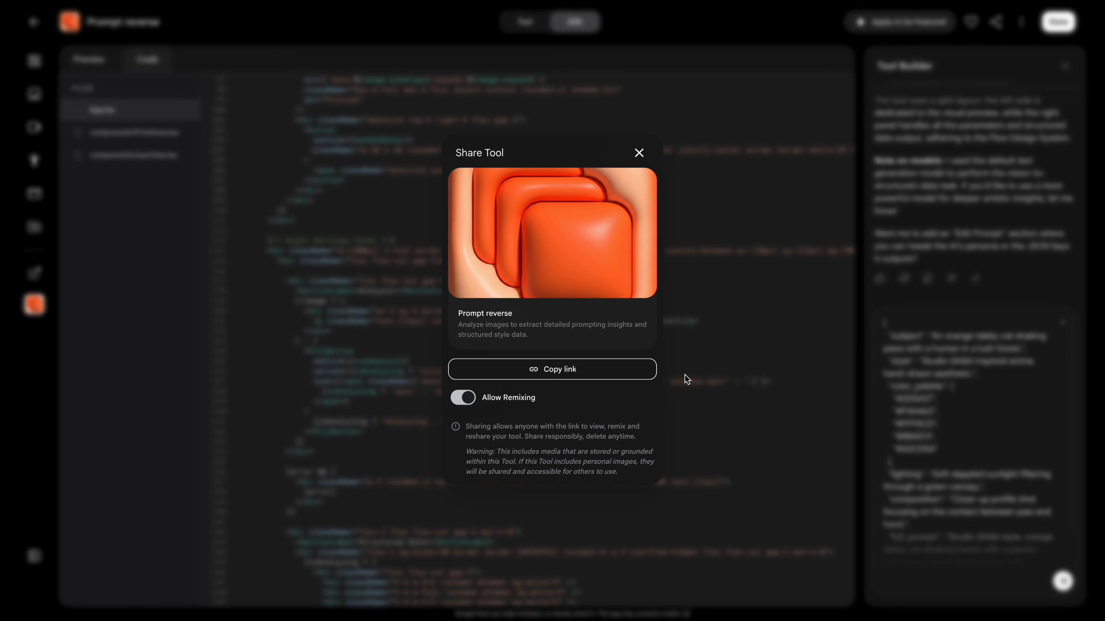
{"action": "left_click", "coordinate": [573, 371]}
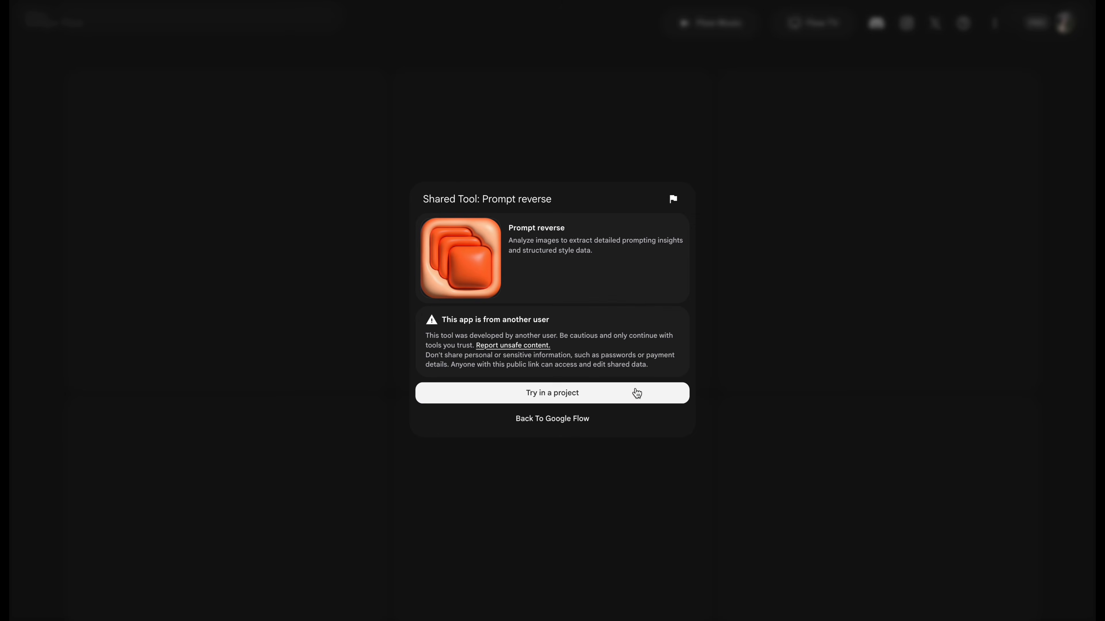
{"action": "left_click", "coordinate": [585, 394]}
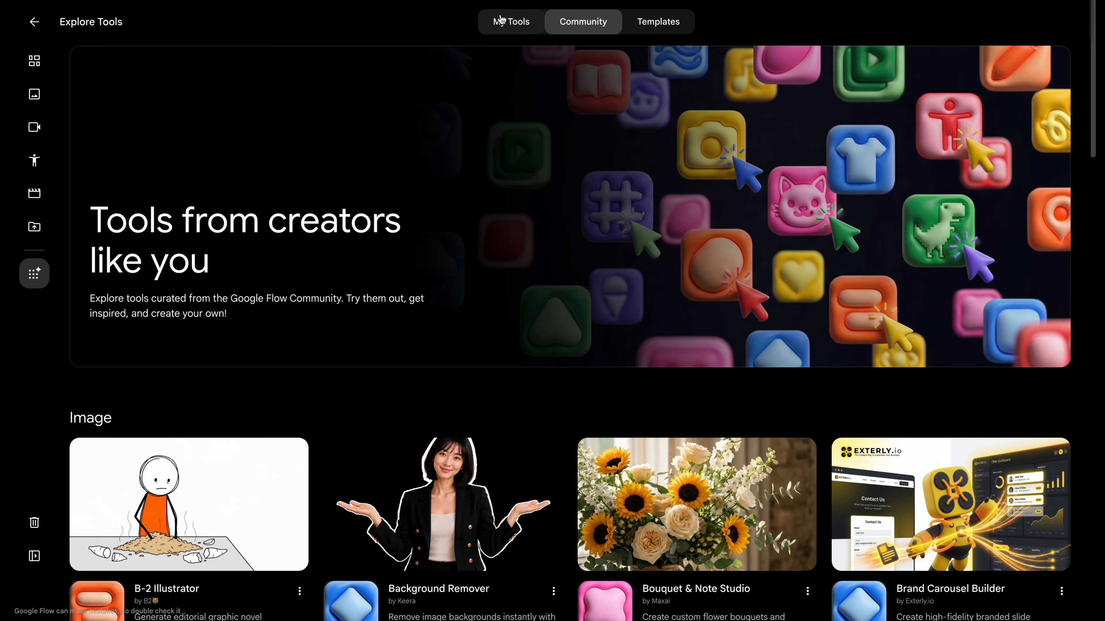
Find the shared Prompt reverse tool in the personal tools collection
{"action": "left_click", "coordinate": [525, 30]}
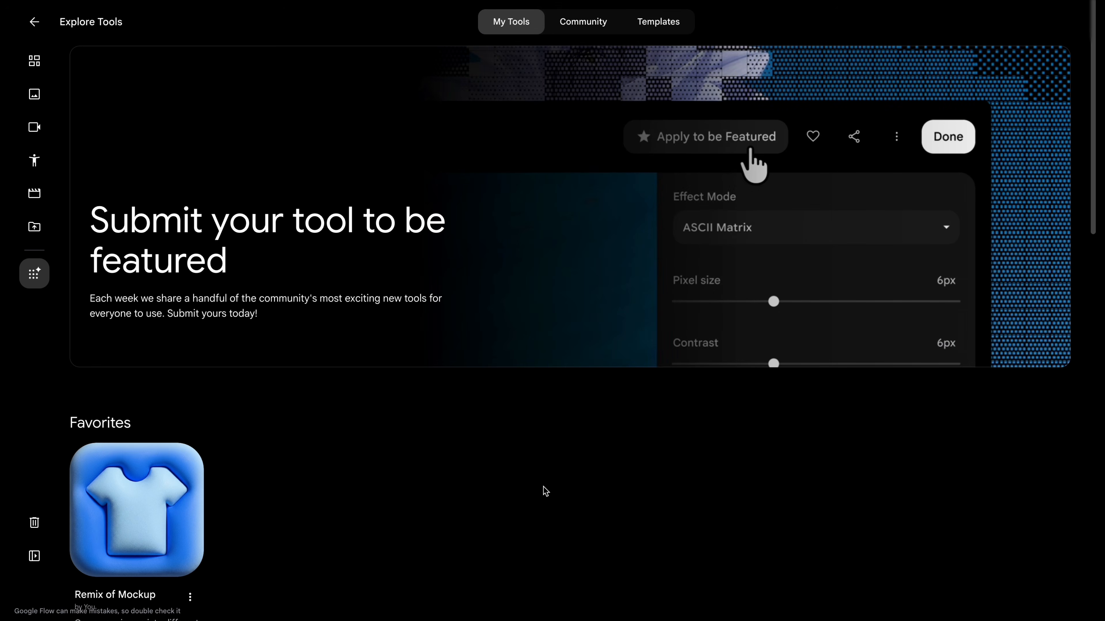
{"action": "scroll", "coordinate": [542, 488], "scroll_direction": "down", "scroll_amount": 15}
{"action": "left_click", "coordinate": [140, 492]}
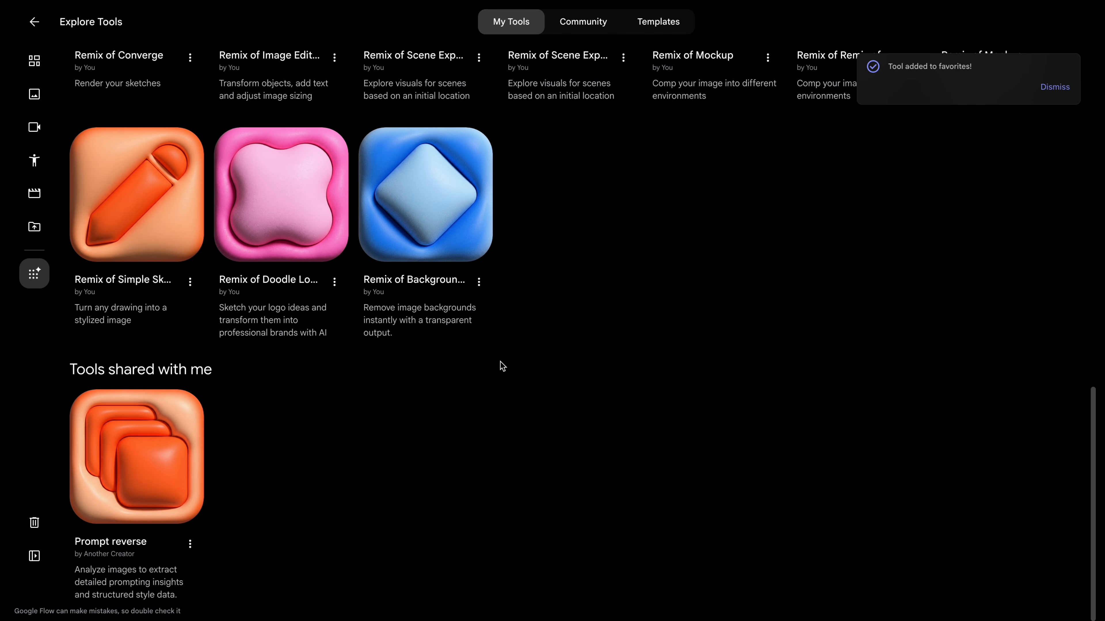
Browse the community image tools and the video tool templates
{"action": "left_click", "coordinate": [582, 20]}
{"action": "scroll", "coordinate": [558, 251], "scroll_direction": "down", "scroll_amount": 5}
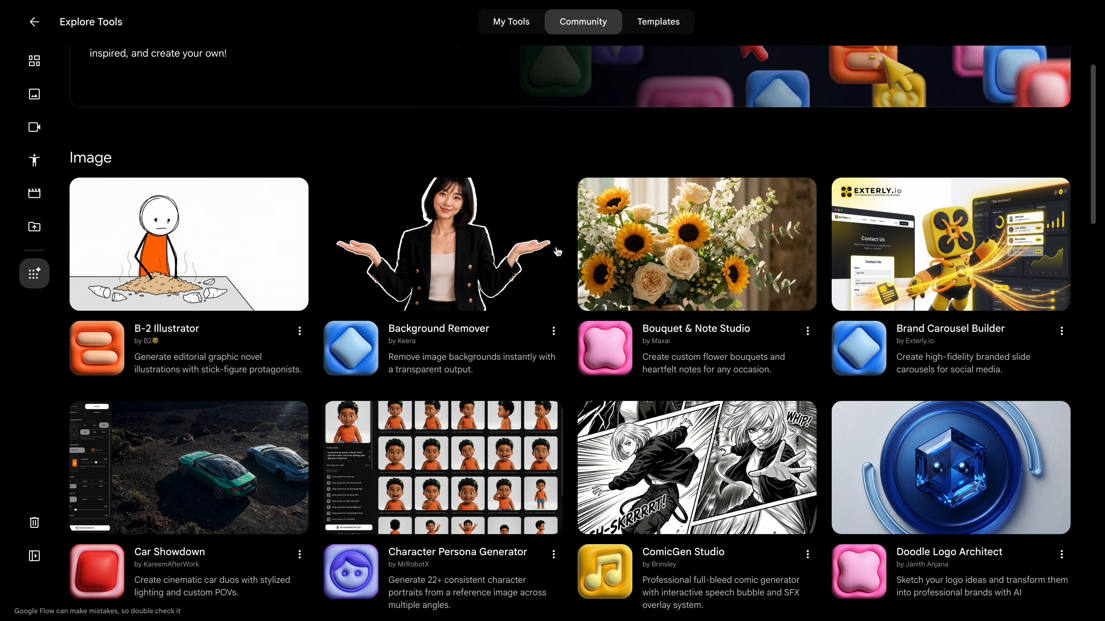
{"action": "scroll", "coordinate": [557, 252], "scroll_direction": "down", "scroll_amount": 9}
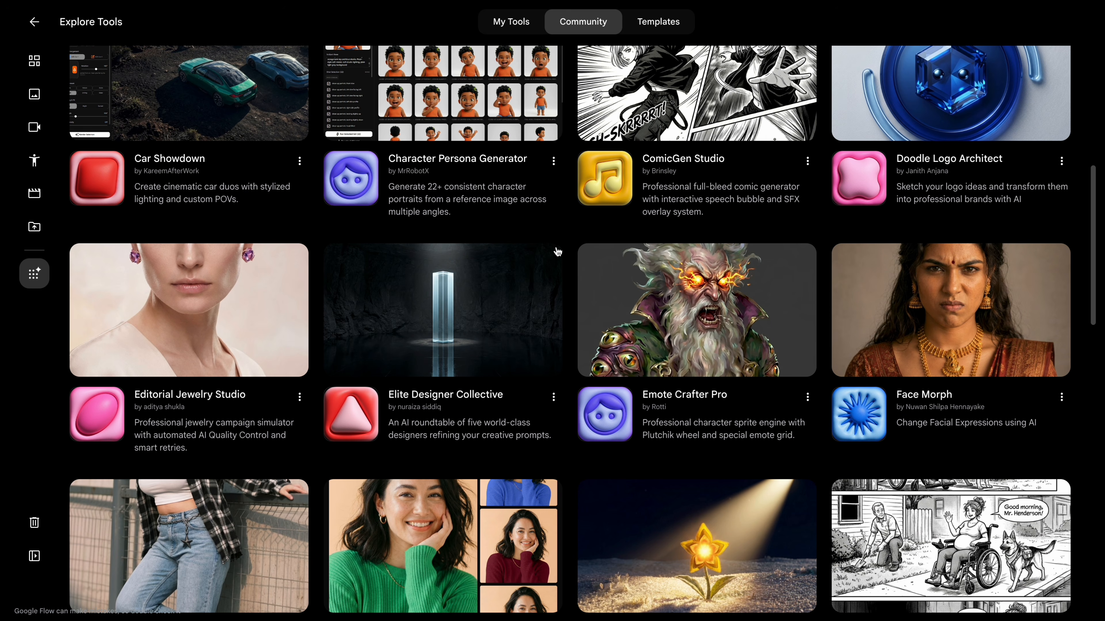
{"action": "scroll", "coordinate": [557, 252], "scroll_direction": "down", "scroll_amount": 5}
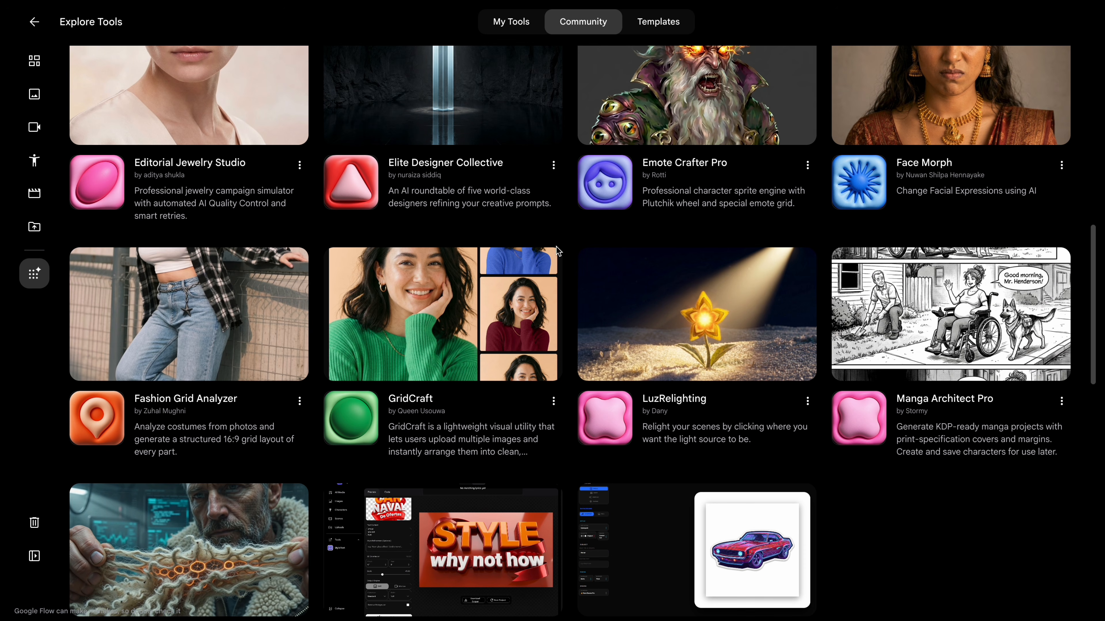
{"action": "scroll", "coordinate": [556, 246], "scroll_direction": "down", "scroll_amount": 2}
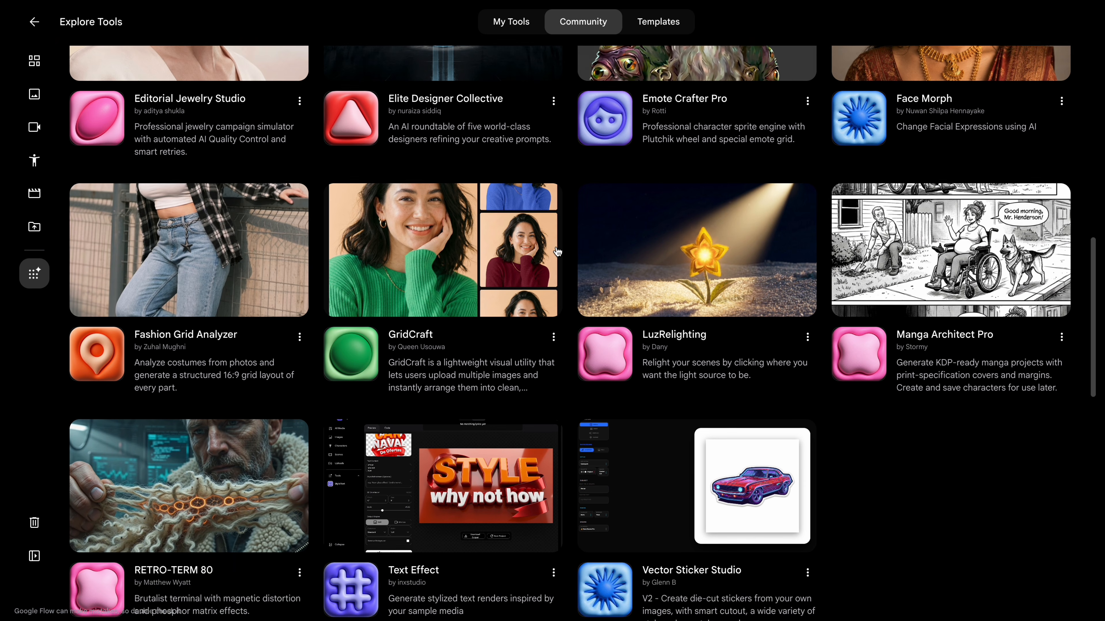
{"action": "left_click", "coordinate": [658, 21]}
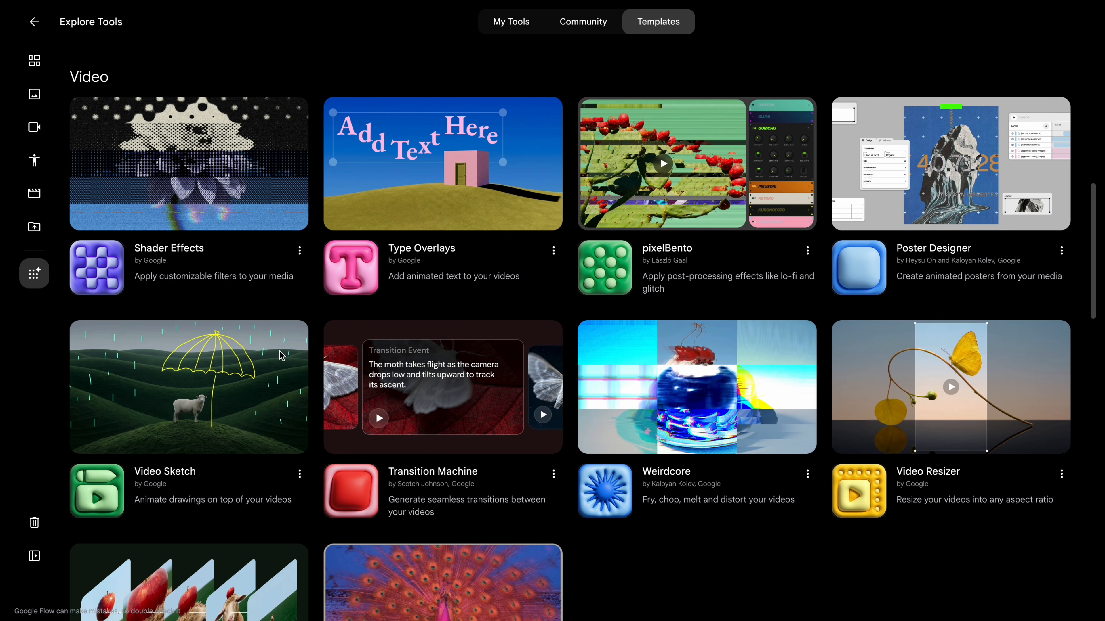
{"action": "scroll", "coordinate": [518, 565], "scroll_direction": "down", "scroll_amount": 2}
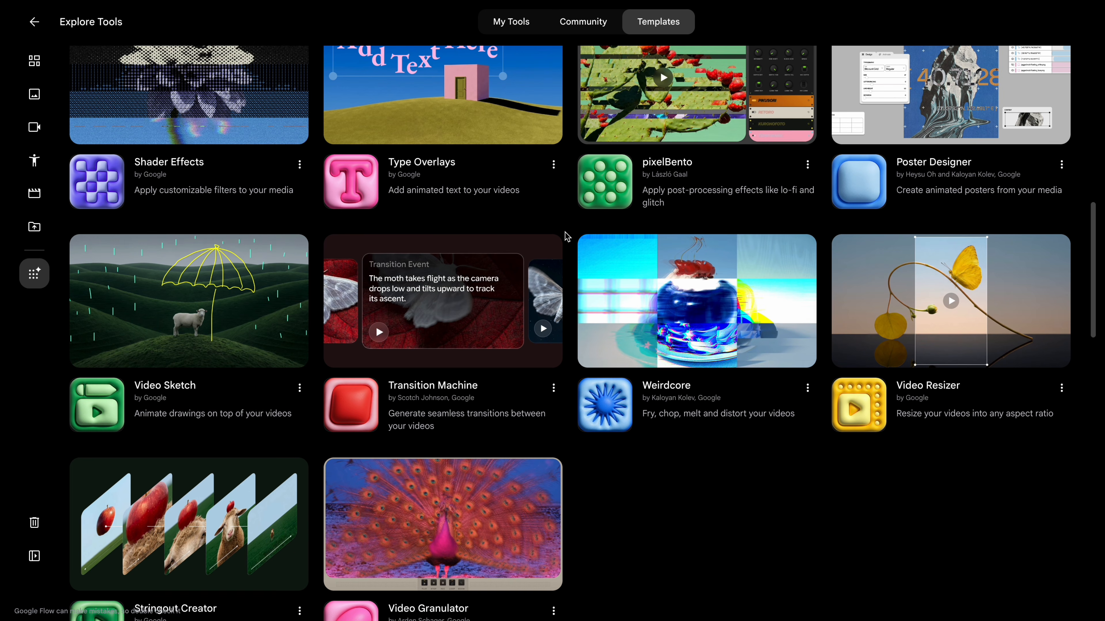
{"action": "scroll", "coordinate": [557, 388], "scroll_direction": "down", "scroll_amount": 3}
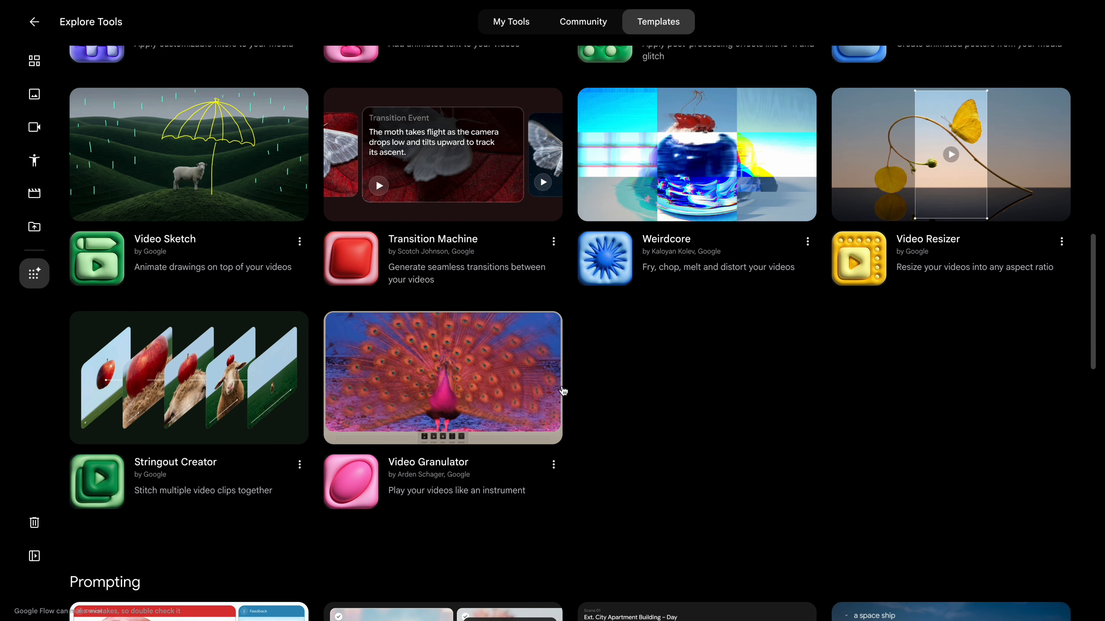
{"action": "scroll", "coordinate": [1003, 250], "scroll_direction": "down", "scroll_amount": 3}
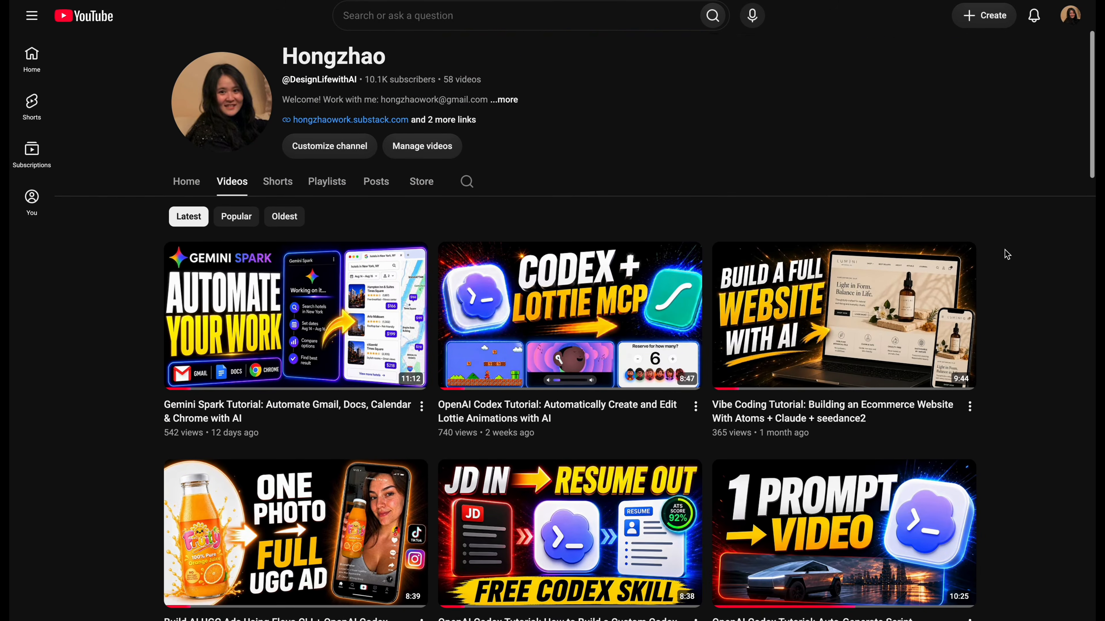
Browse the channel's latest video tutorials on YouTube
{"action": "scroll", "coordinate": [1036, 217], "scroll_direction": "down", "scroll_amount": 4}
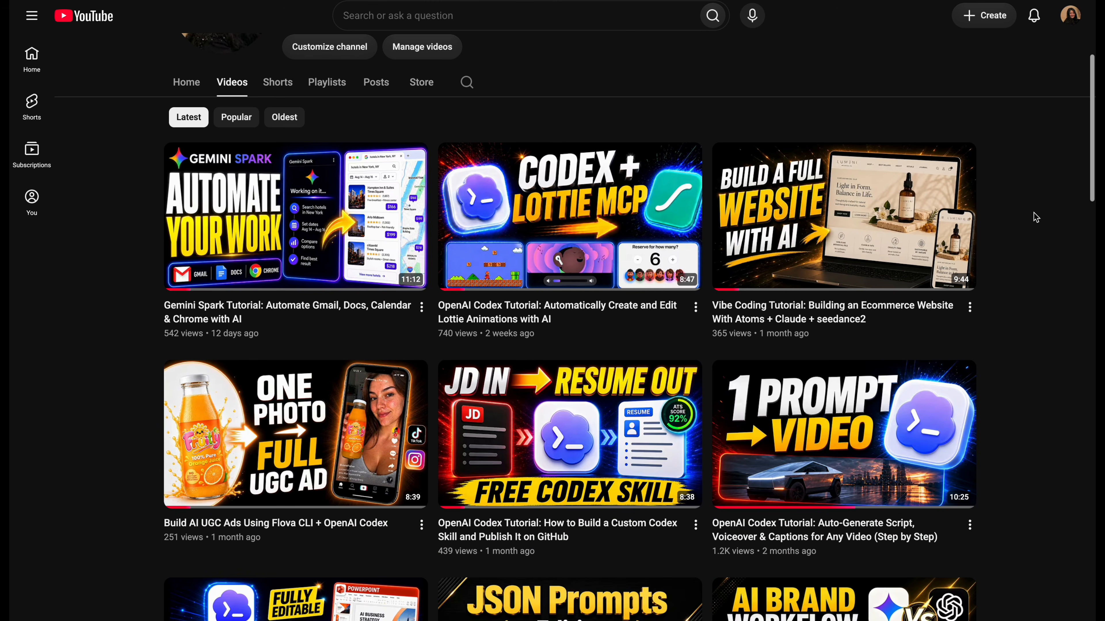
{"action": "scroll", "coordinate": [1036, 218], "scroll_direction": "down", "scroll_amount": 5}
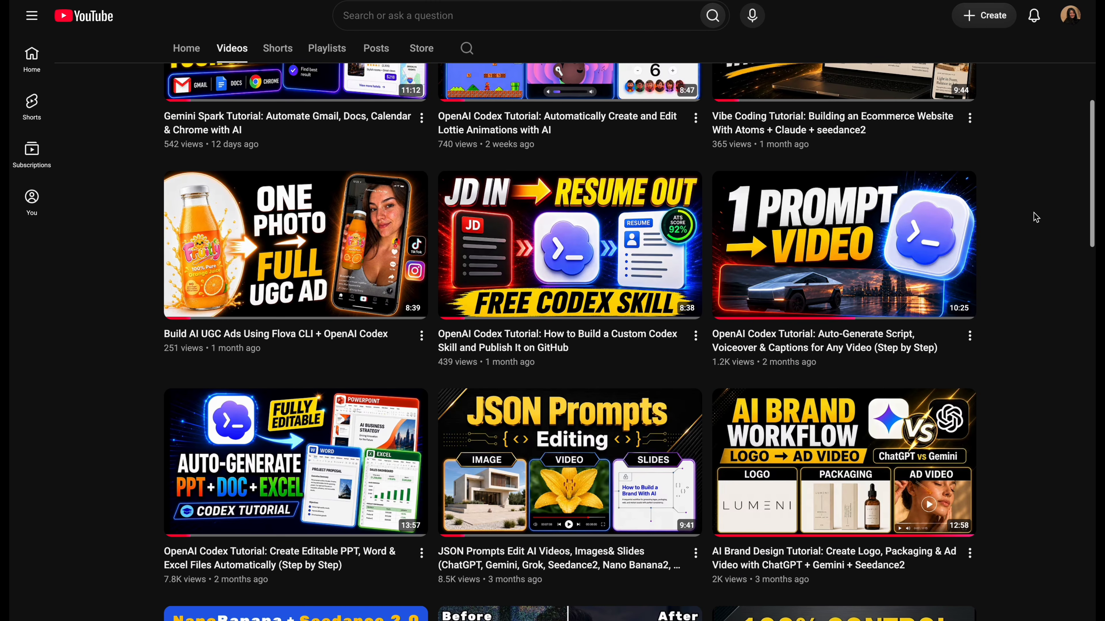
{"action": "scroll", "coordinate": [1036, 217], "scroll_direction": "down", "scroll_amount": 15}
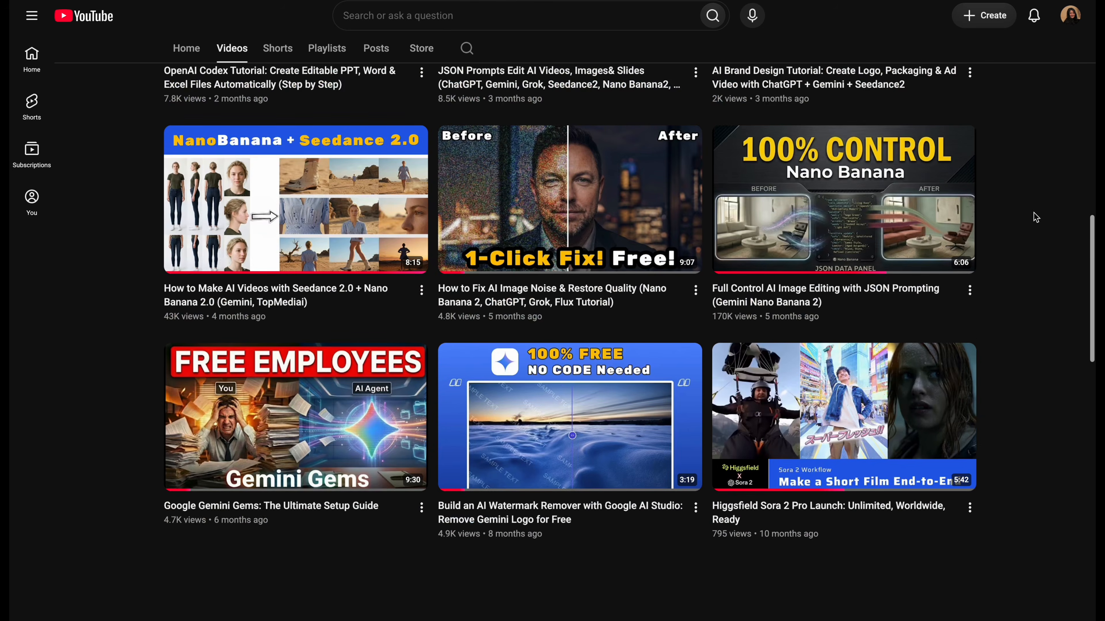
{"action": "scroll", "coordinate": [1036, 217], "scroll_direction": "down", "scroll_amount": 9}
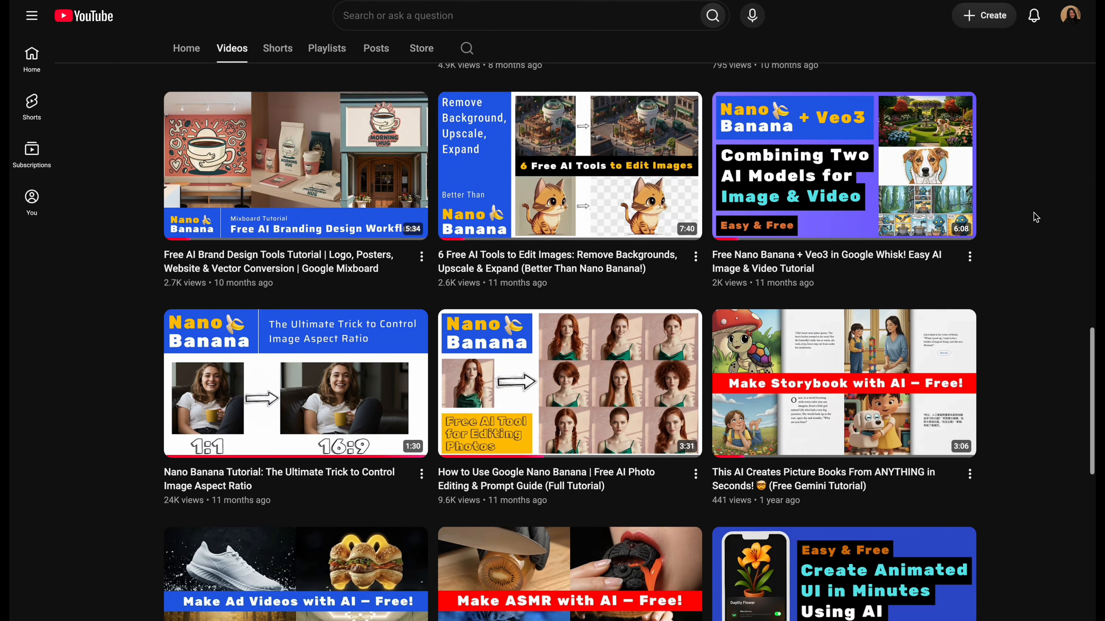